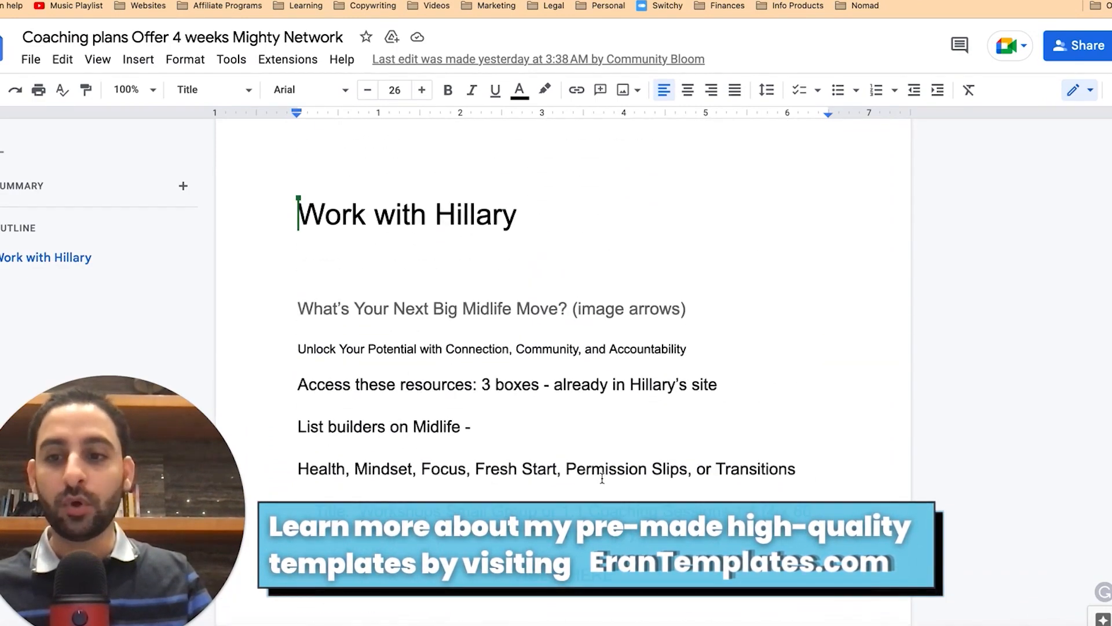
pyautogui.scroll(-1, 603, 477)
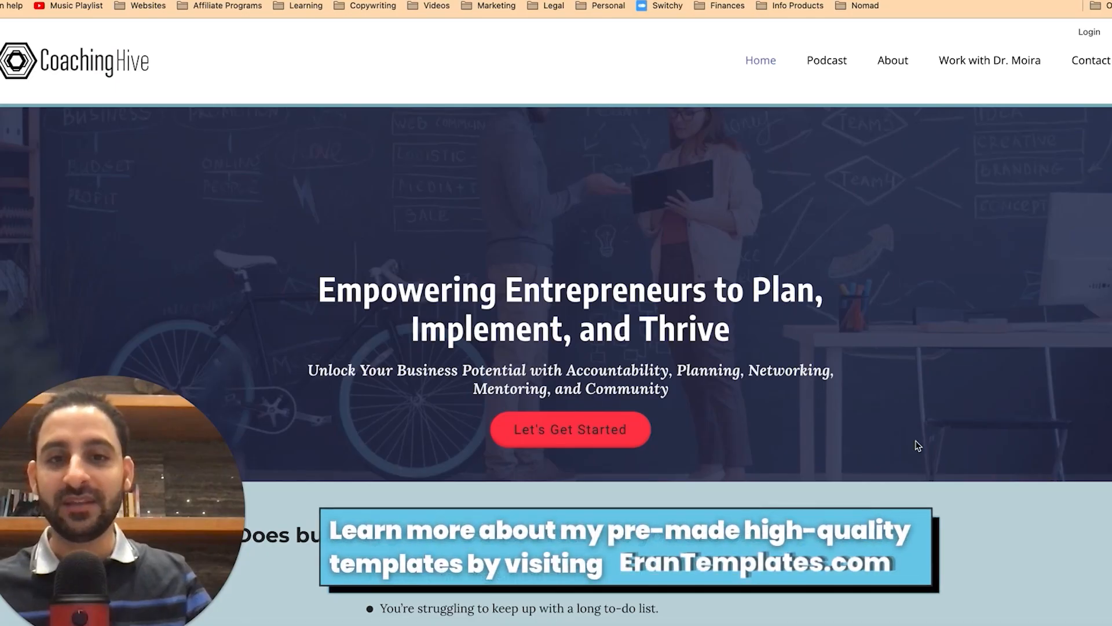
# Step: Browse the Coaching Hive homepage for inspiration, then return to the Systeme.io funnel editor
pyautogui.scroll(-4, 915, 445)
pyautogui.scroll(-10, 917, 445)
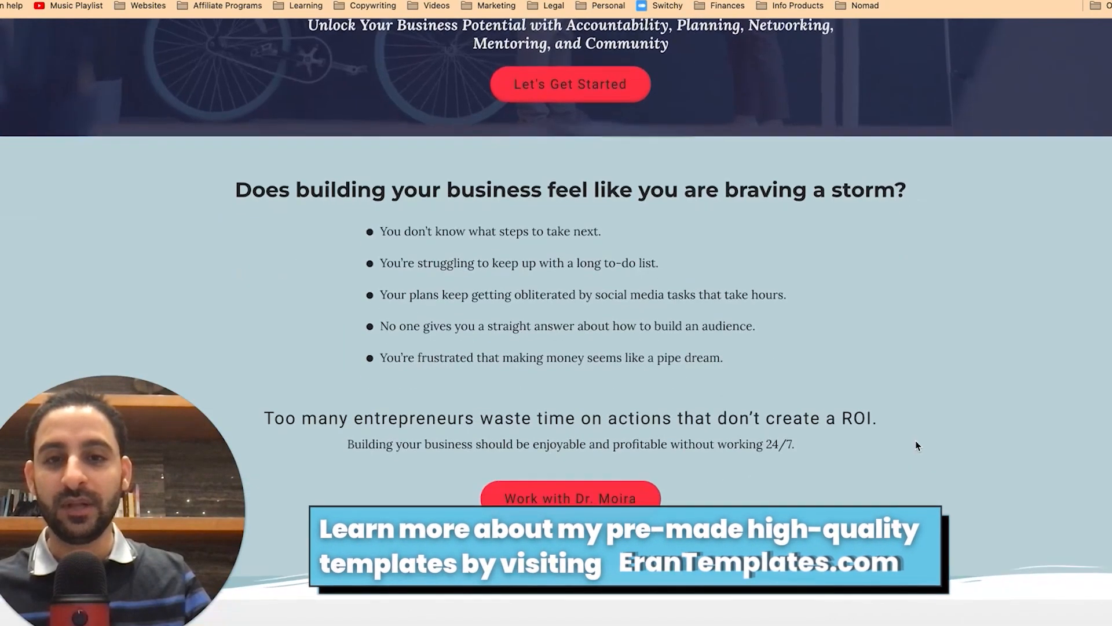
pyautogui.scroll(-18, 916, 445)
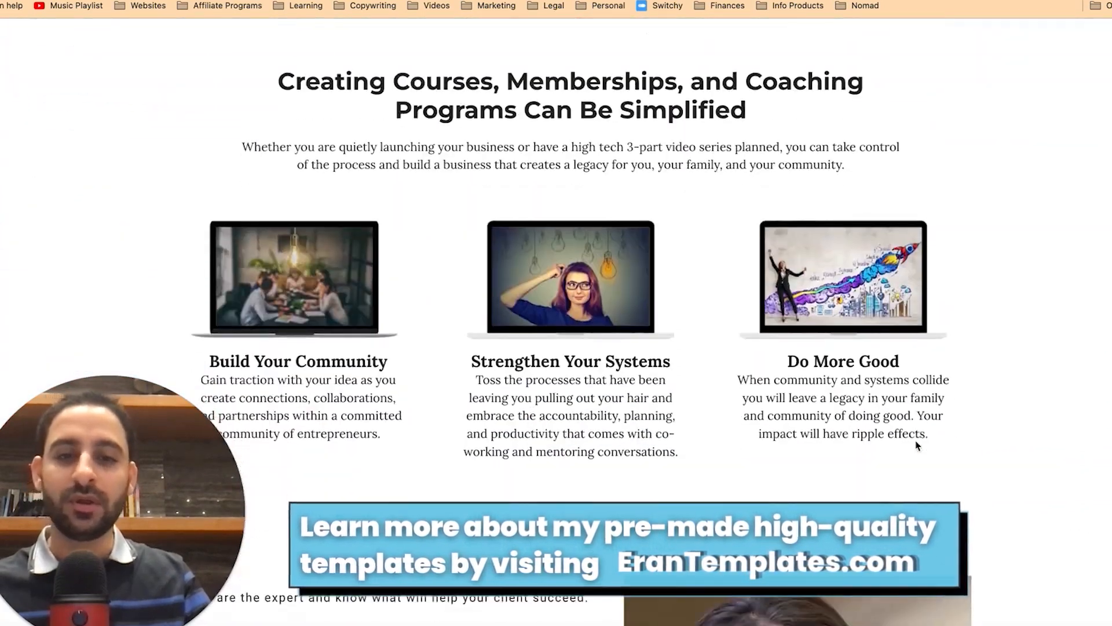
pyautogui.scroll(-3, 916, 444)
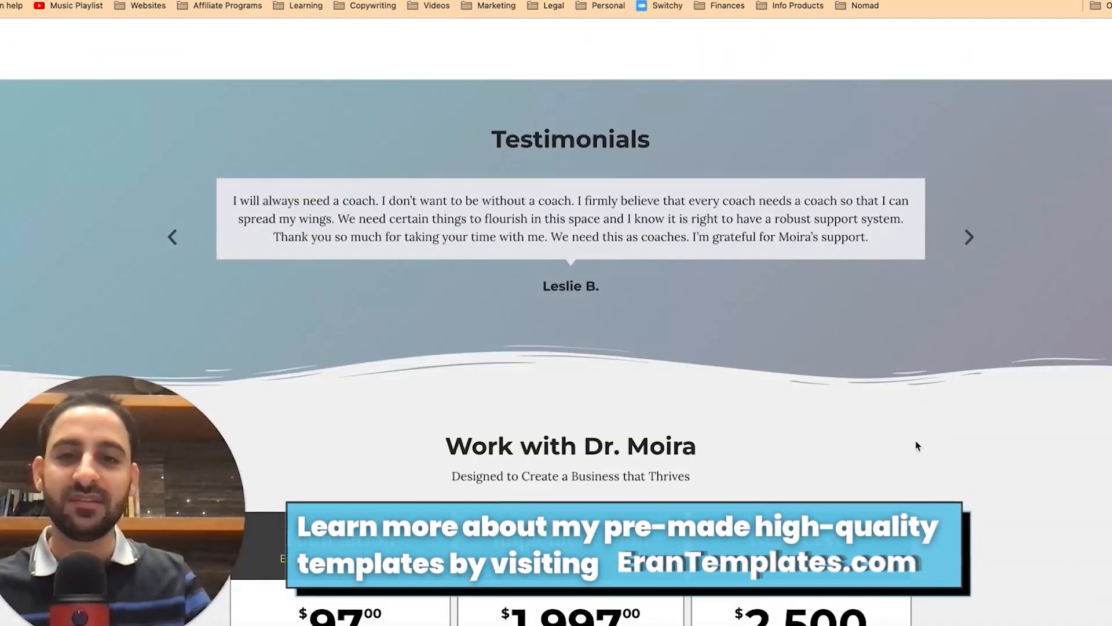
pyautogui.scroll(15, 916, 445)
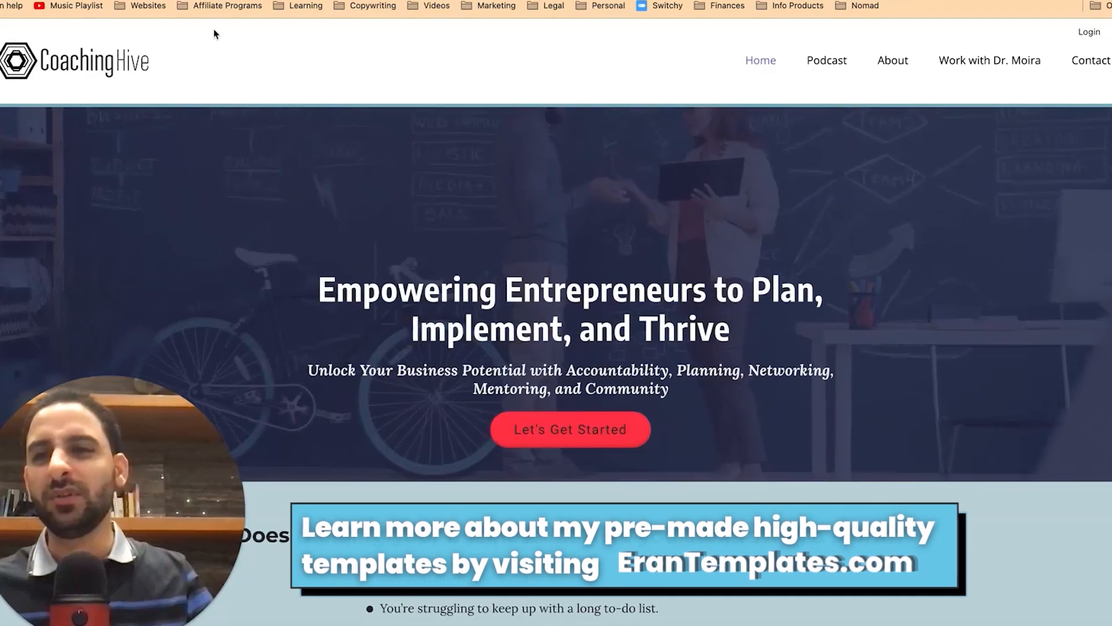
pyautogui.click(180, 0)
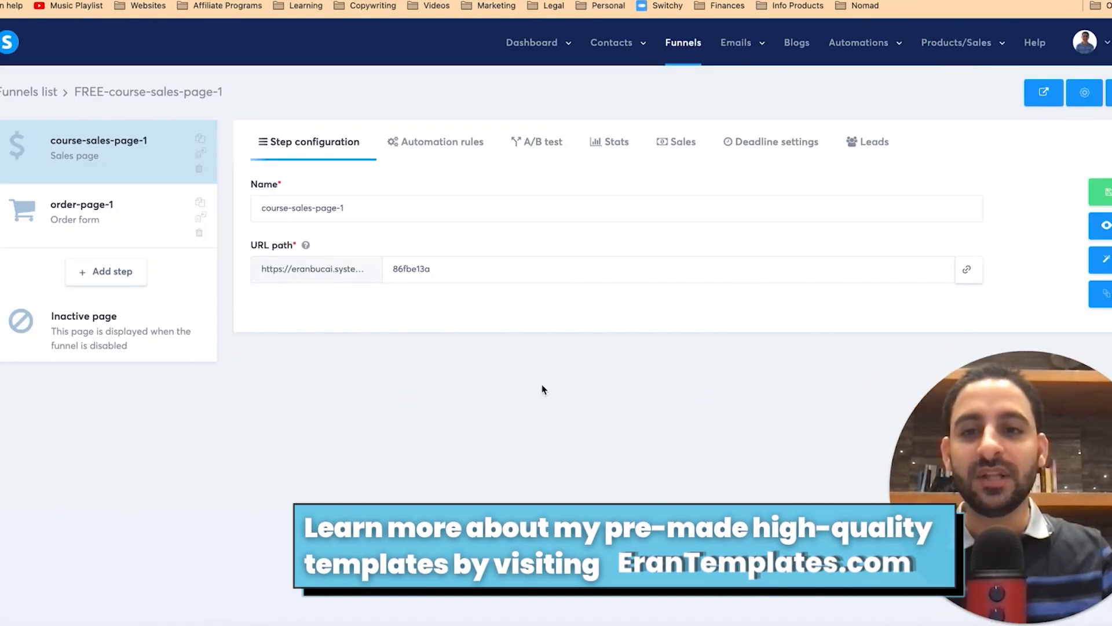
# Step: Add a Sales page step to the FREE-course-sales-page-1 funnel, named after the coach
pyautogui.click(116, 274)
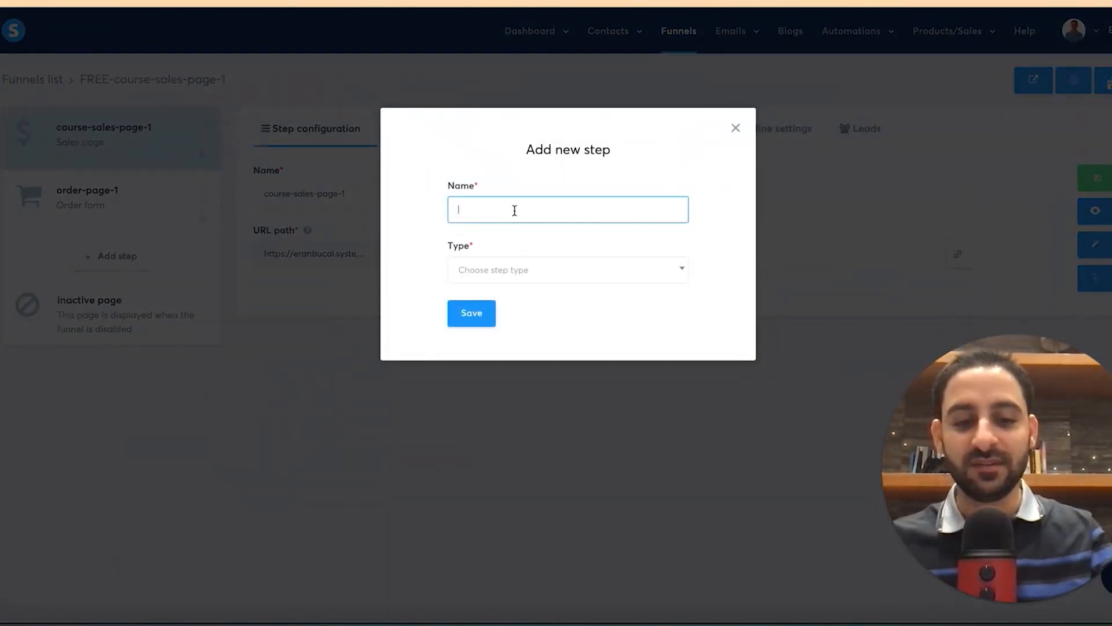
pyautogui.write('Hillary')
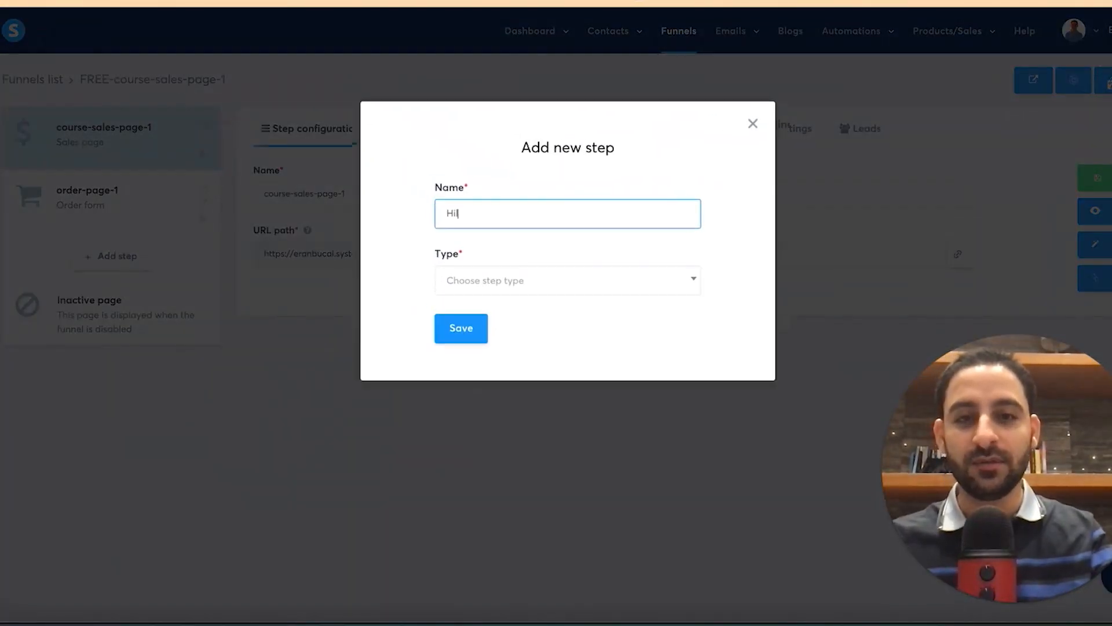
pyautogui.click(525, 268)
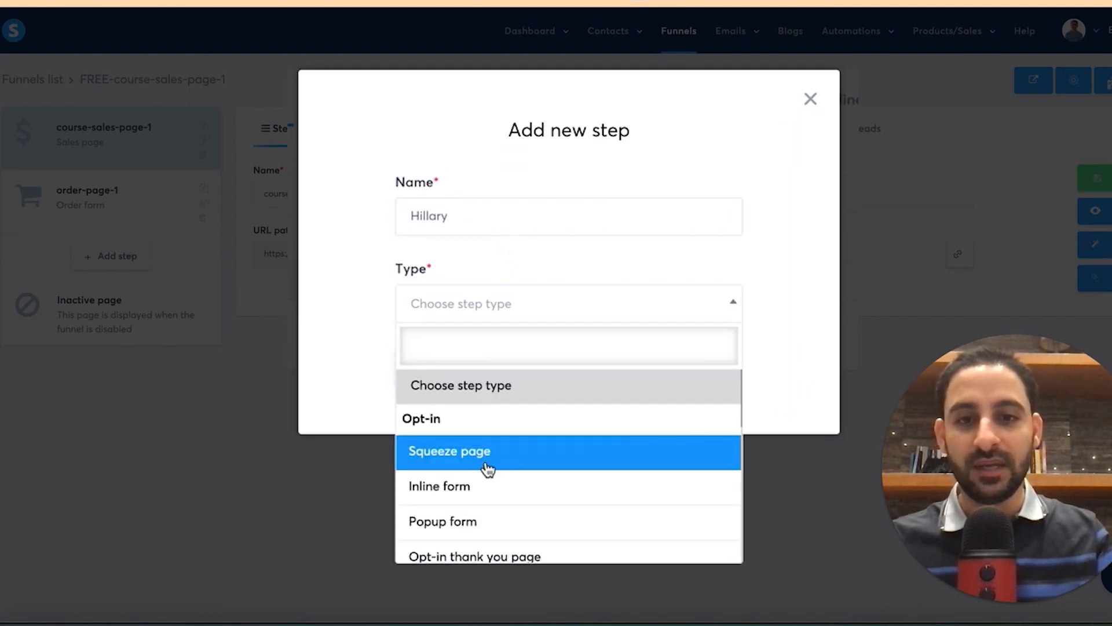
pyautogui.scroll(-3, 485, 475)
pyautogui.click(468, 441)
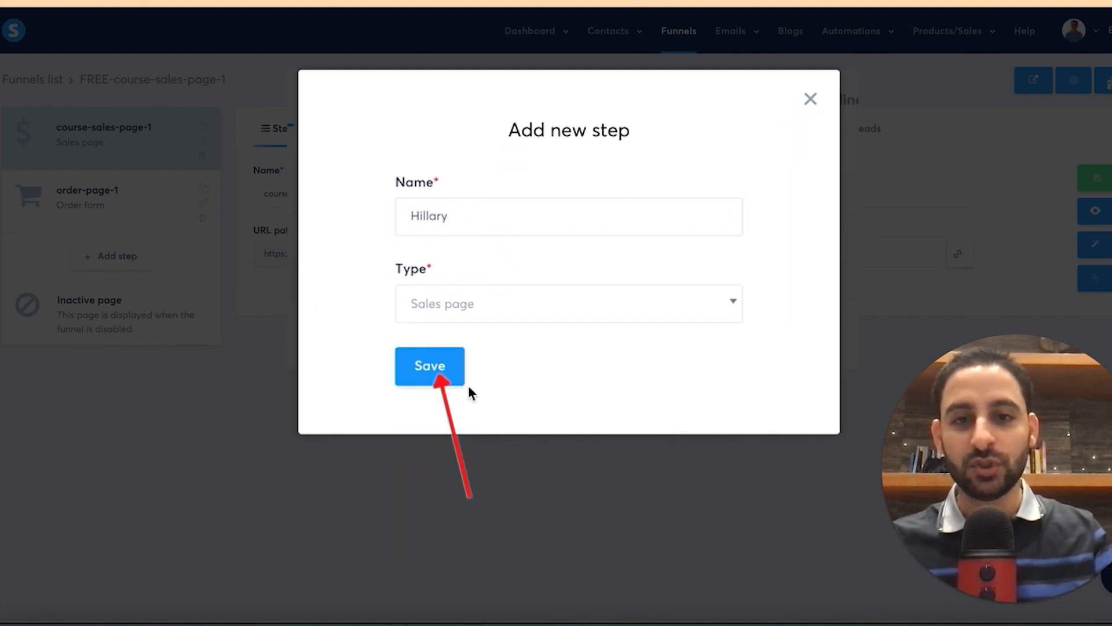
pyautogui.click(435, 371)
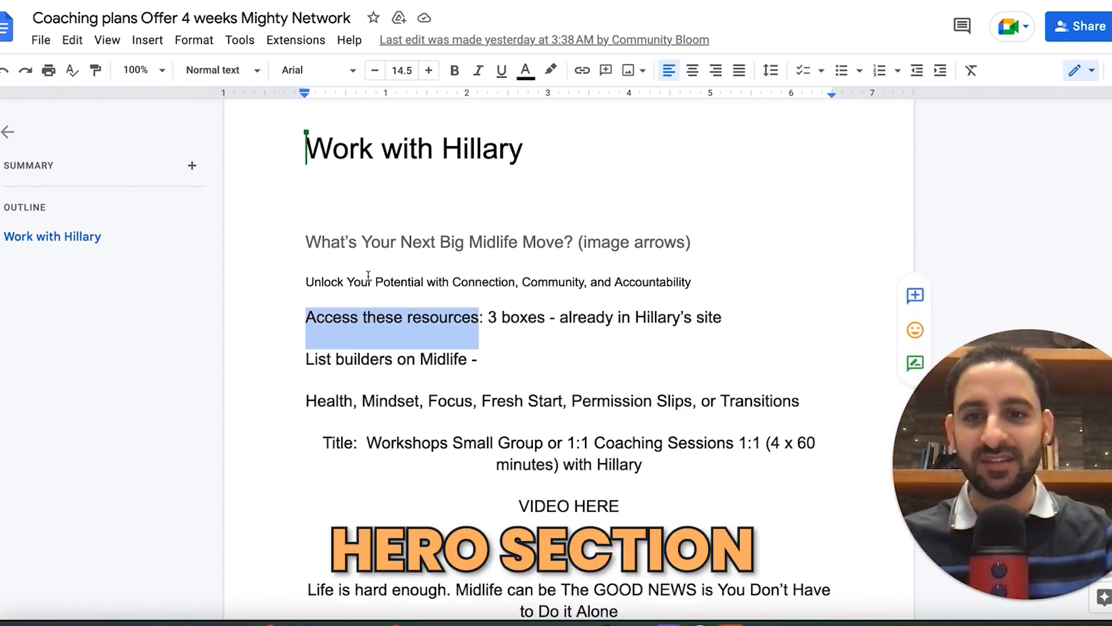
# Step: Select the 'Workshops Small Group or 1:1 Coaching Sessions' title in the coaching doc
pyautogui.click(398, 359)
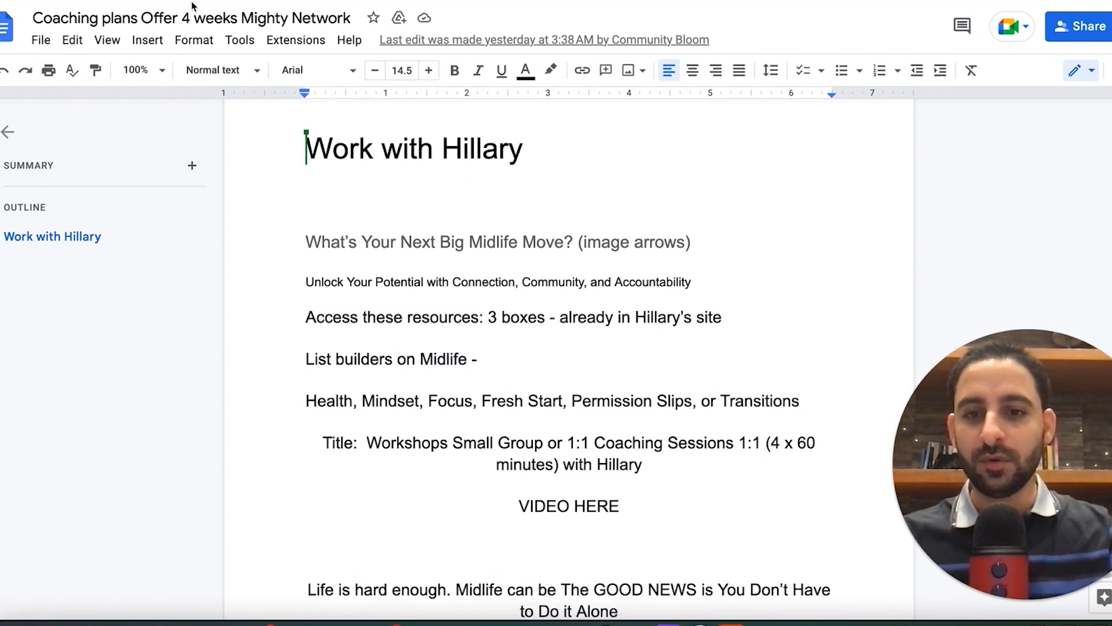
pyautogui.moveTo(548, 461); pyautogui.dragTo(655, 466)
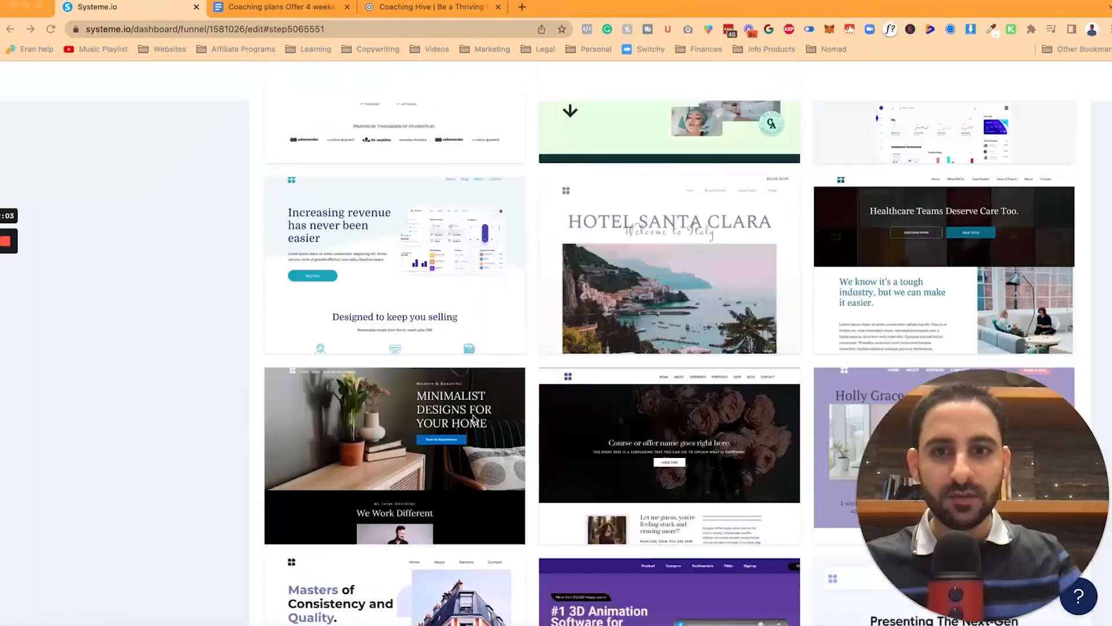
# Step: Preview the 'Simply put, the most complete…' online video course sales template and scroll through it
pyautogui.scroll(-5, 473, 418)
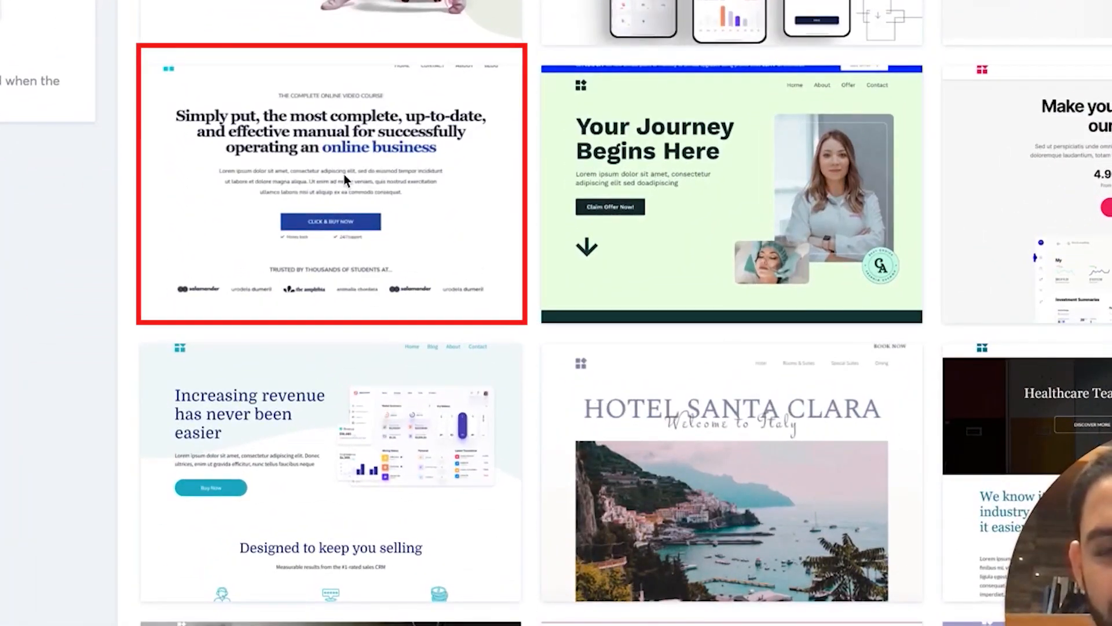
pyautogui.moveTo(383, 203)
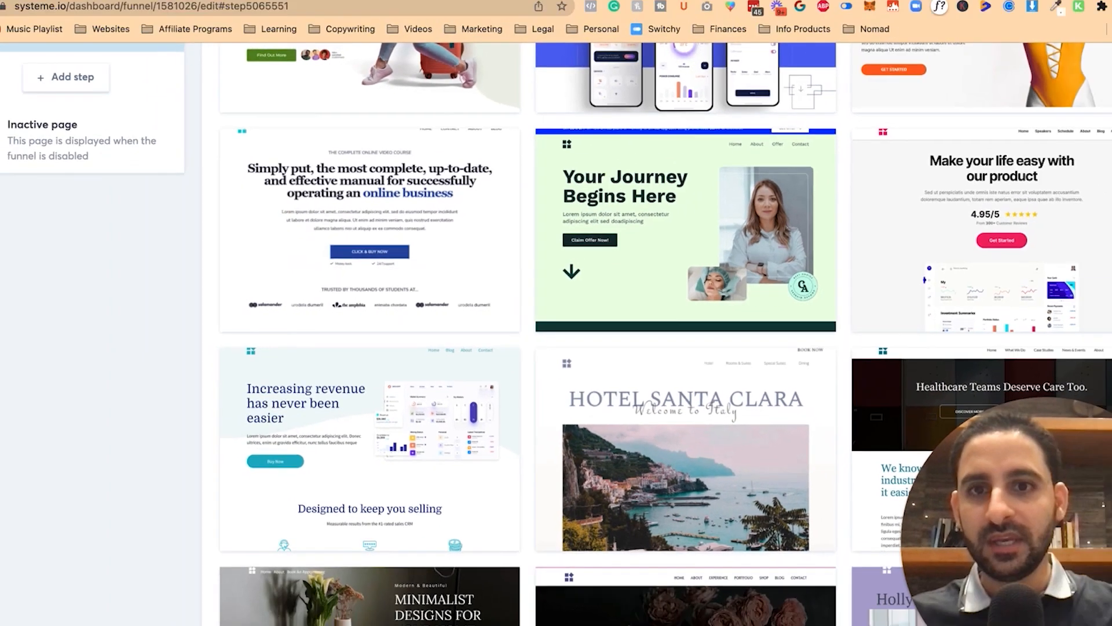
pyautogui.click(397, 210)
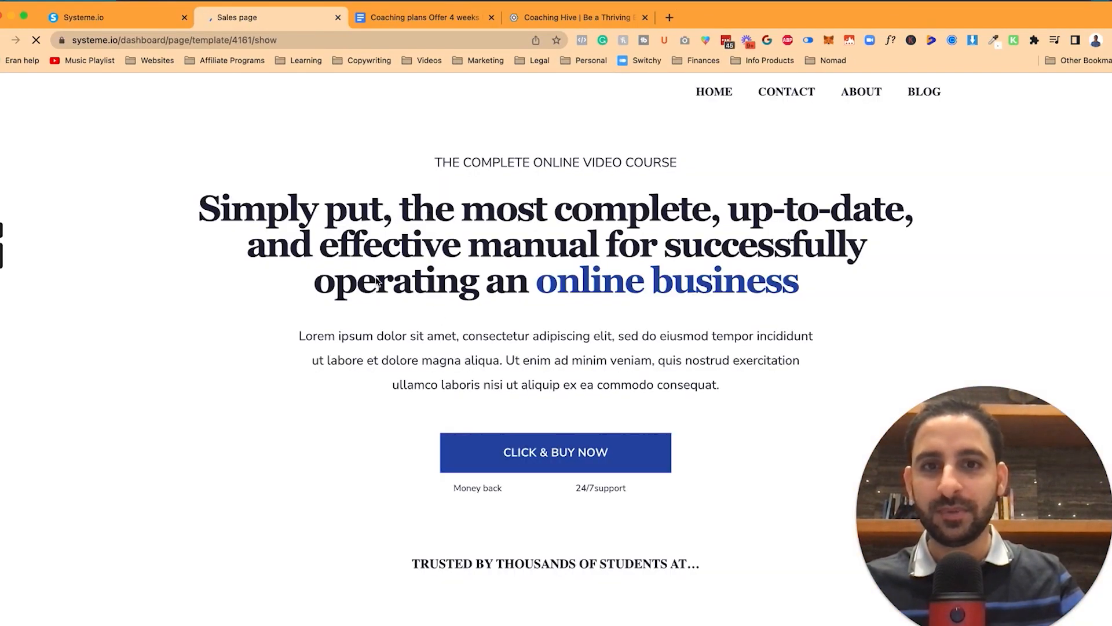
pyautogui.scroll(-8, 365, 377)
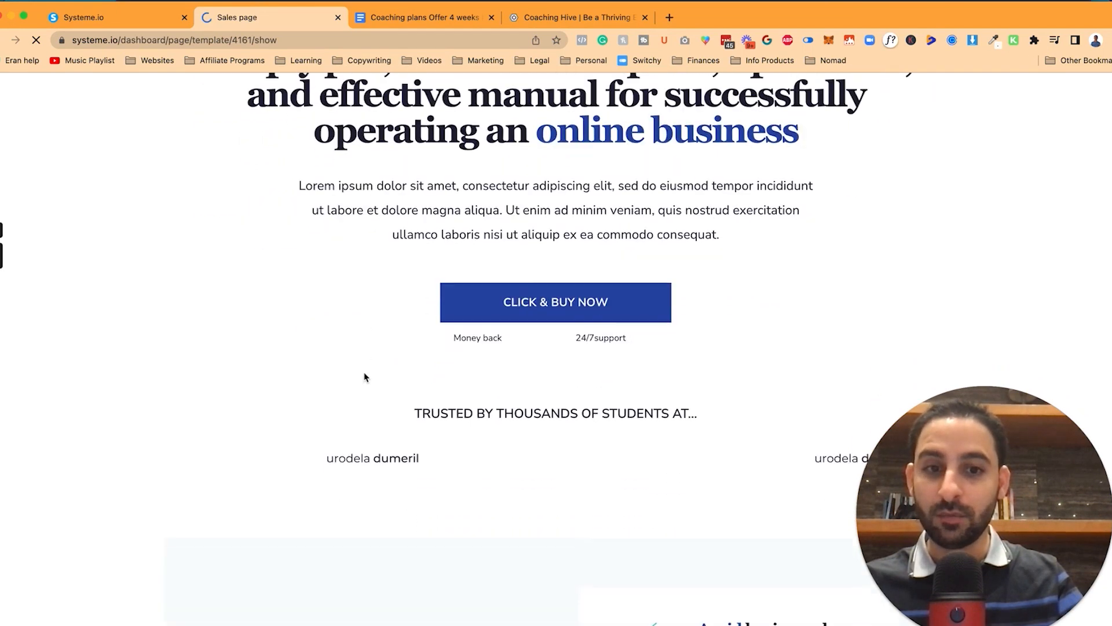
pyautogui.scroll(-2, 365, 371)
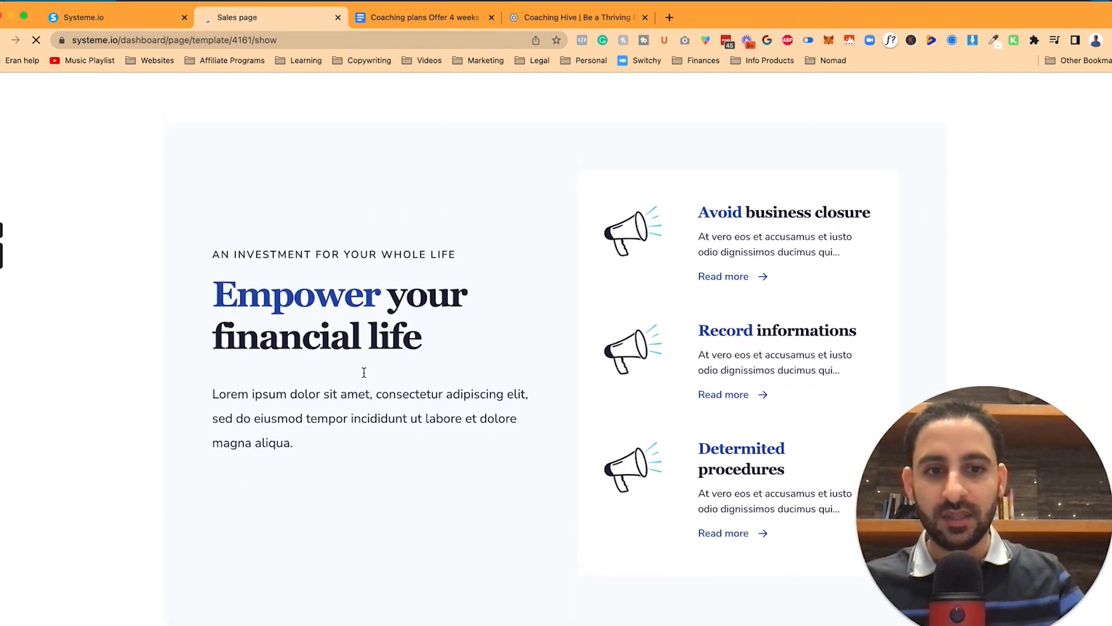
pyautogui.scroll(-10, 577, 381)
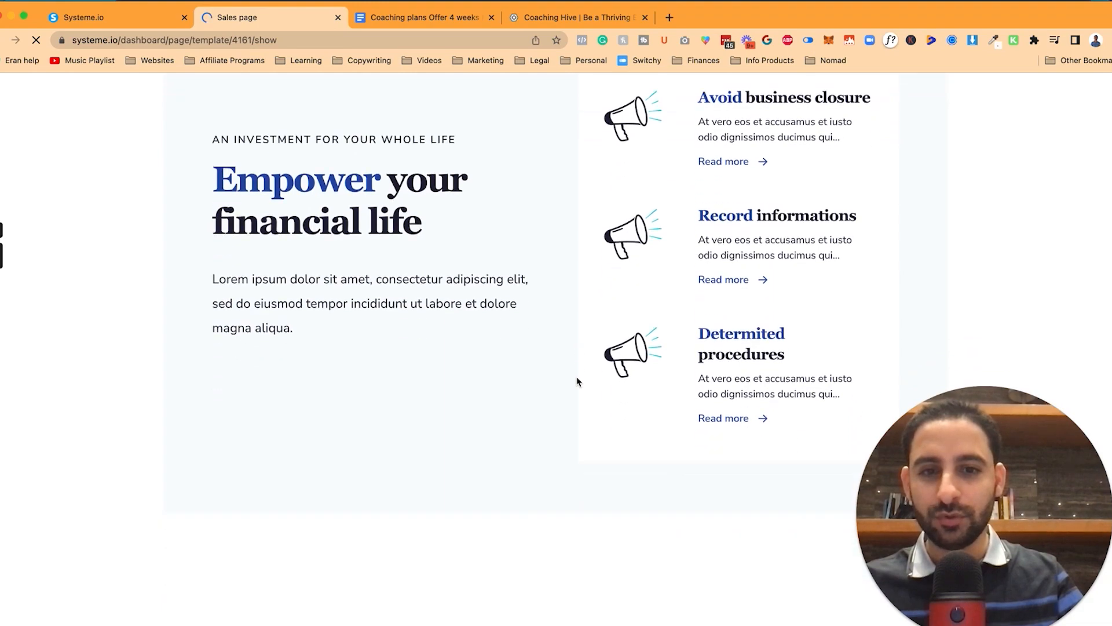
pyautogui.scroll(-15, 577, 382)
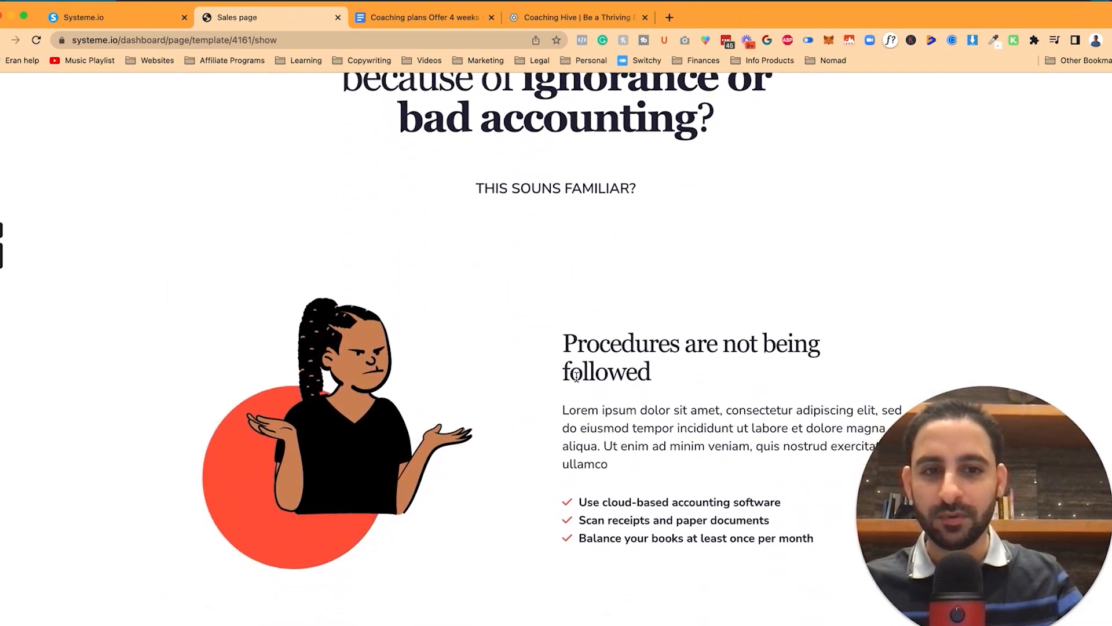
pyautogui.scroll(-1, 578, 382)
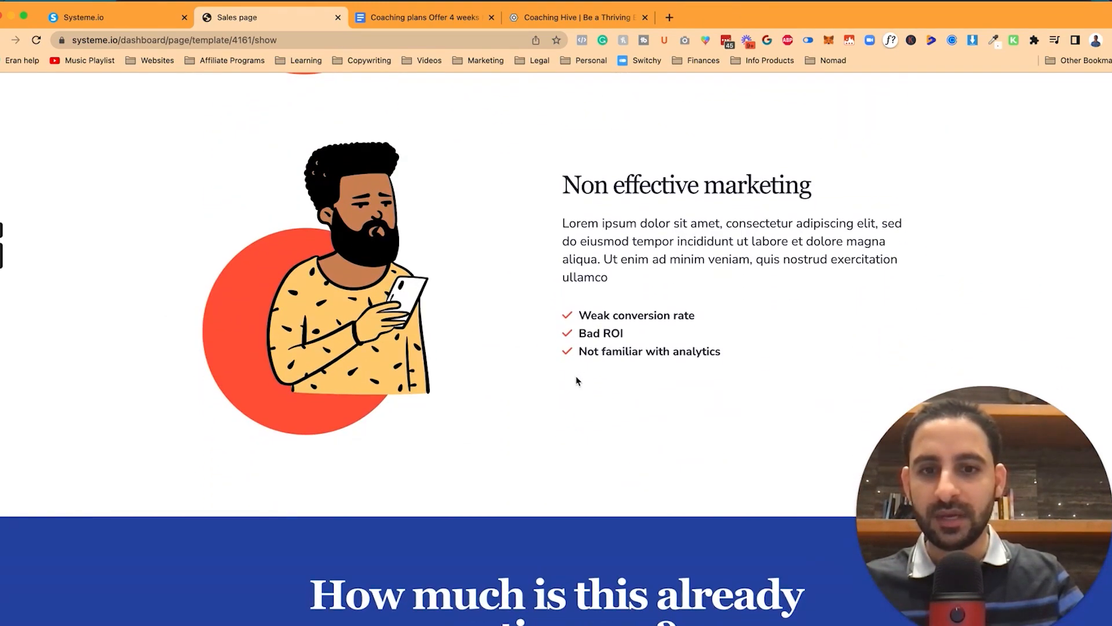
pyautogui.scroll(5, 619, 128)
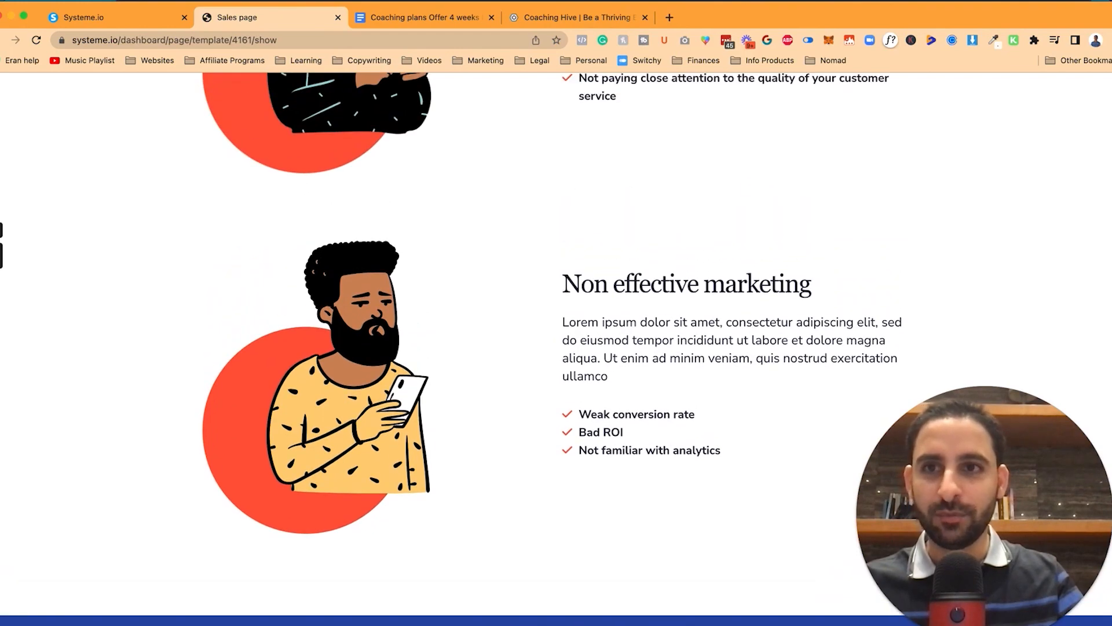
pyautogui.click(419, 18)
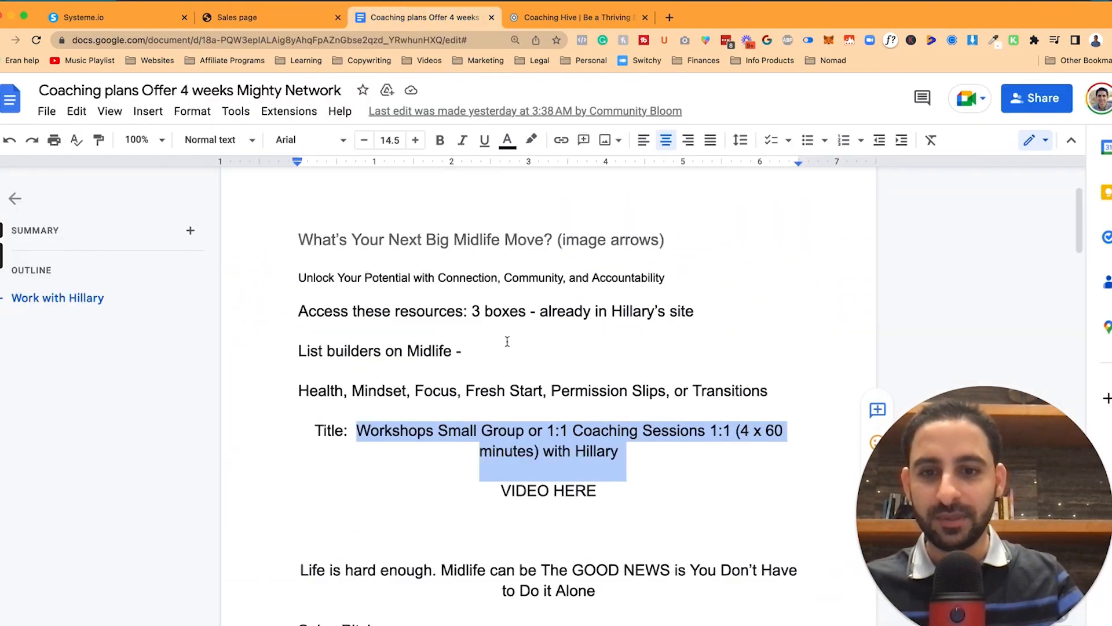
pyautogui.scroll(-5, 507, 342)
pyautogui.scroll(-3, 400, 313)
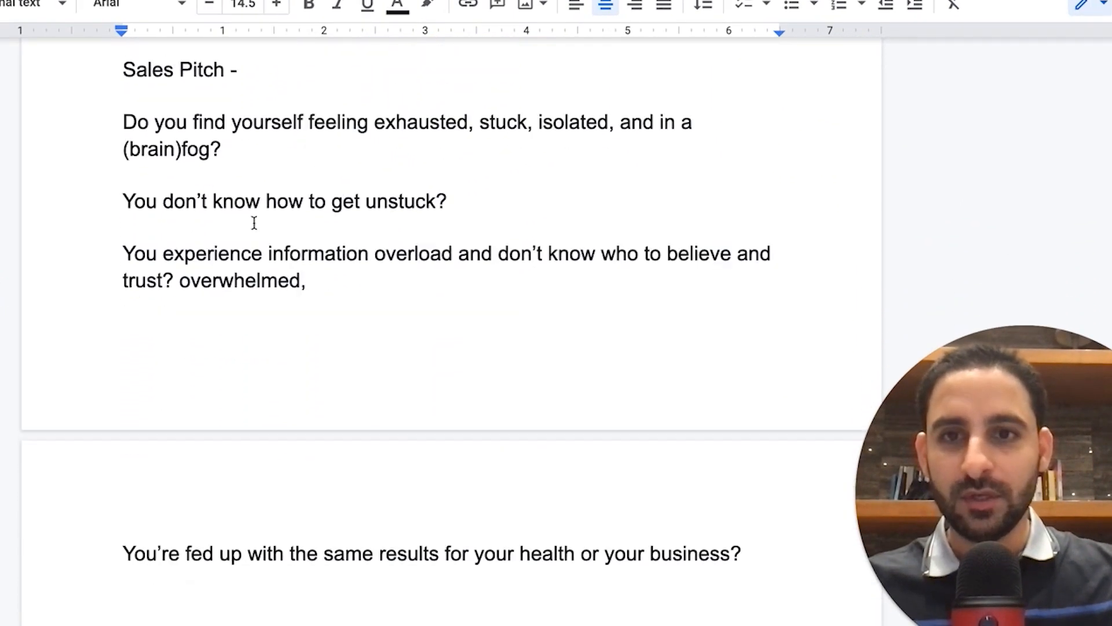
pyautogui.scroll(1, 209, 193)
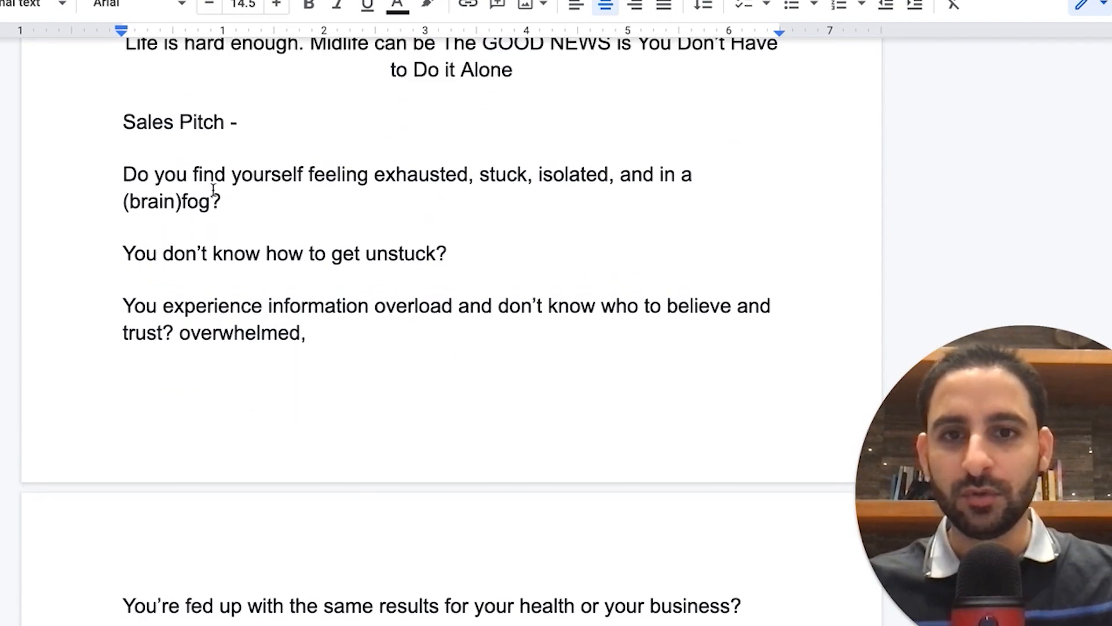
pyautogui.scroll(-3, 319, 333)
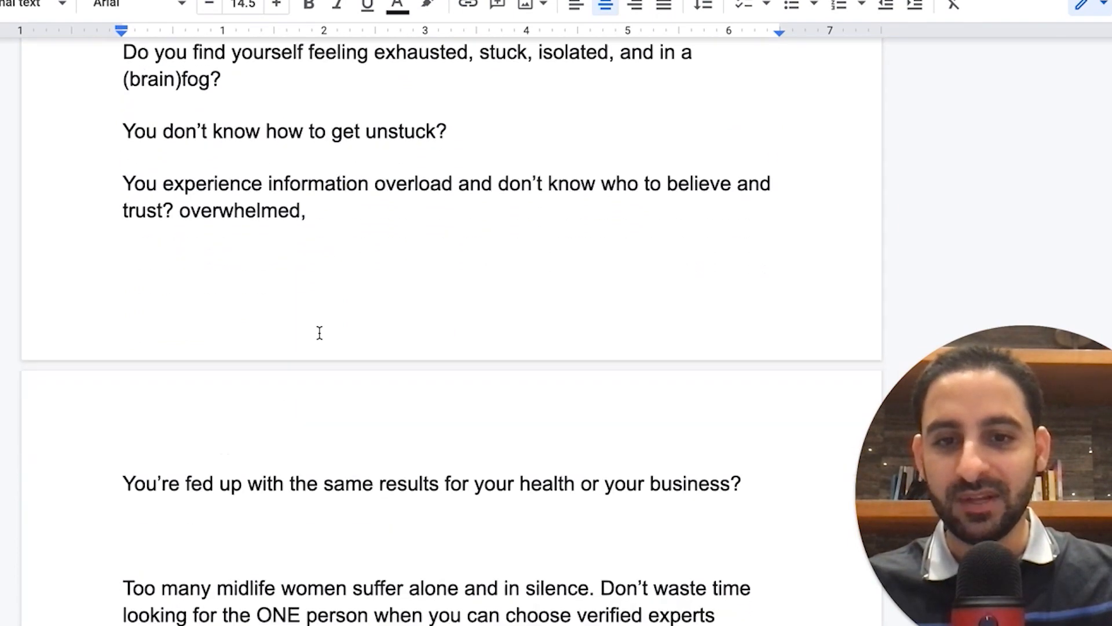
pyautogui.scroll(-8, 342, 440)
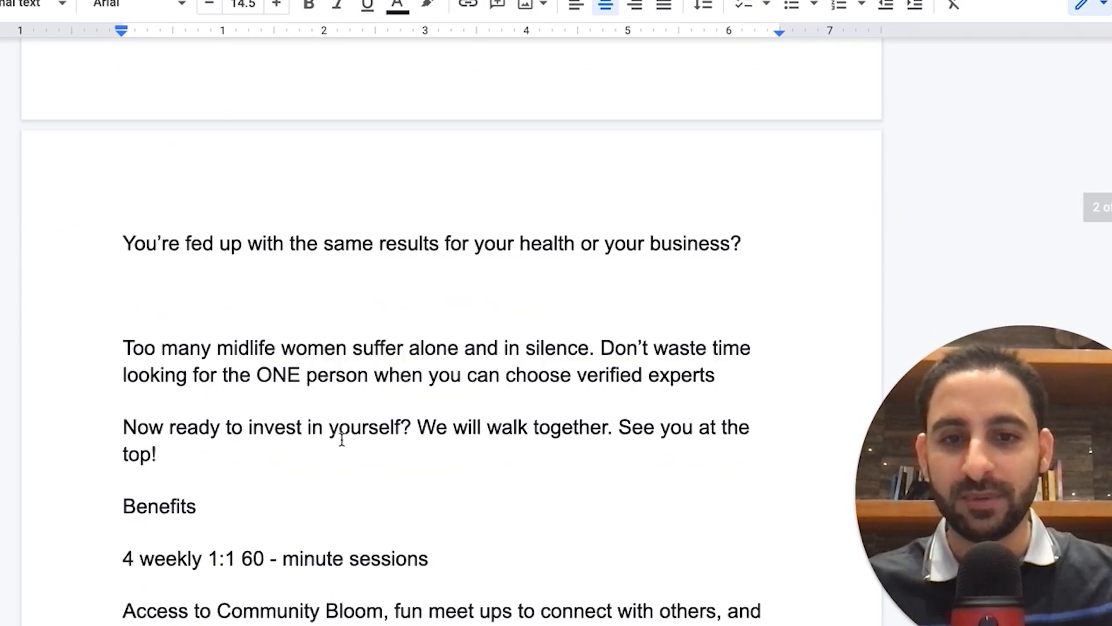
pyautogui.scroll(-7, 172, 344)
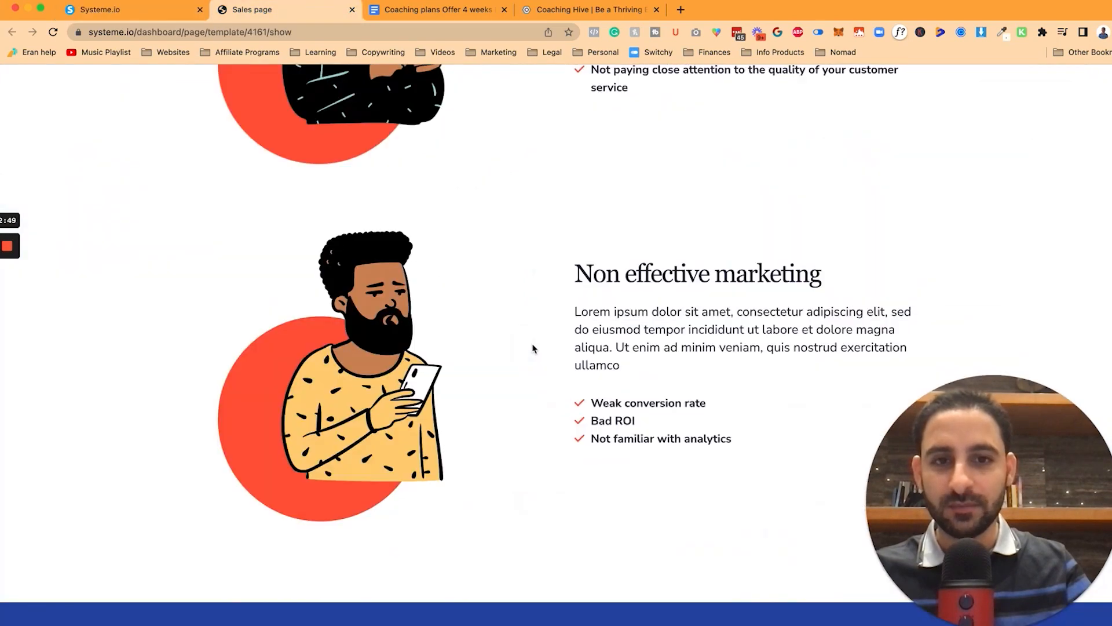
# Step: Choose the online video course sales template for the new sales page step
pyautogui.scroll(-20, 534, 348)
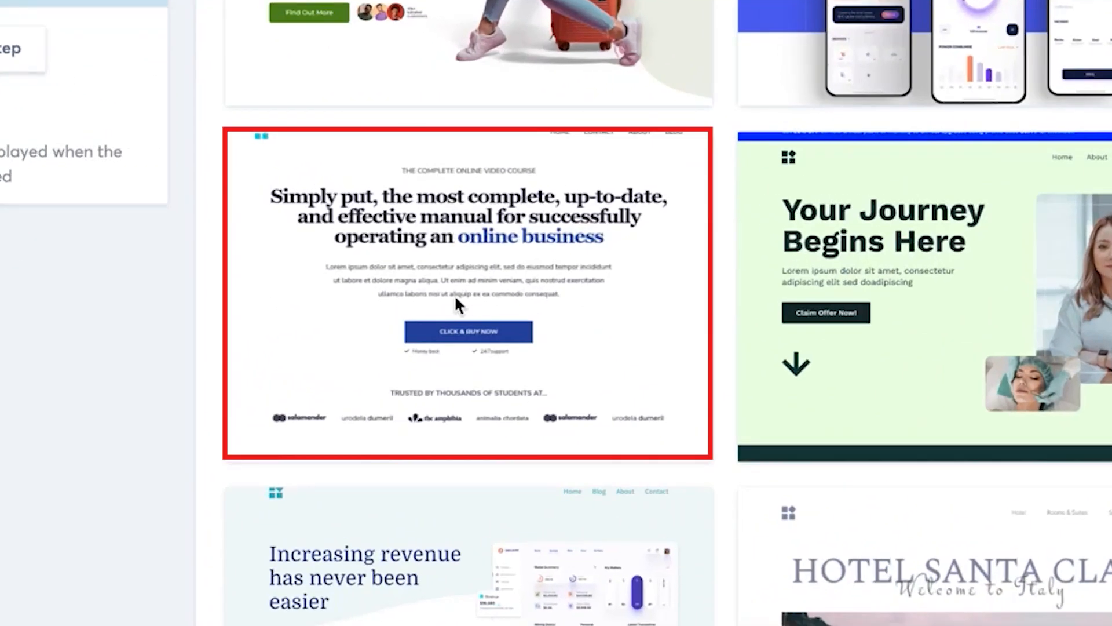
pyautogui.moveTo(323, 328)
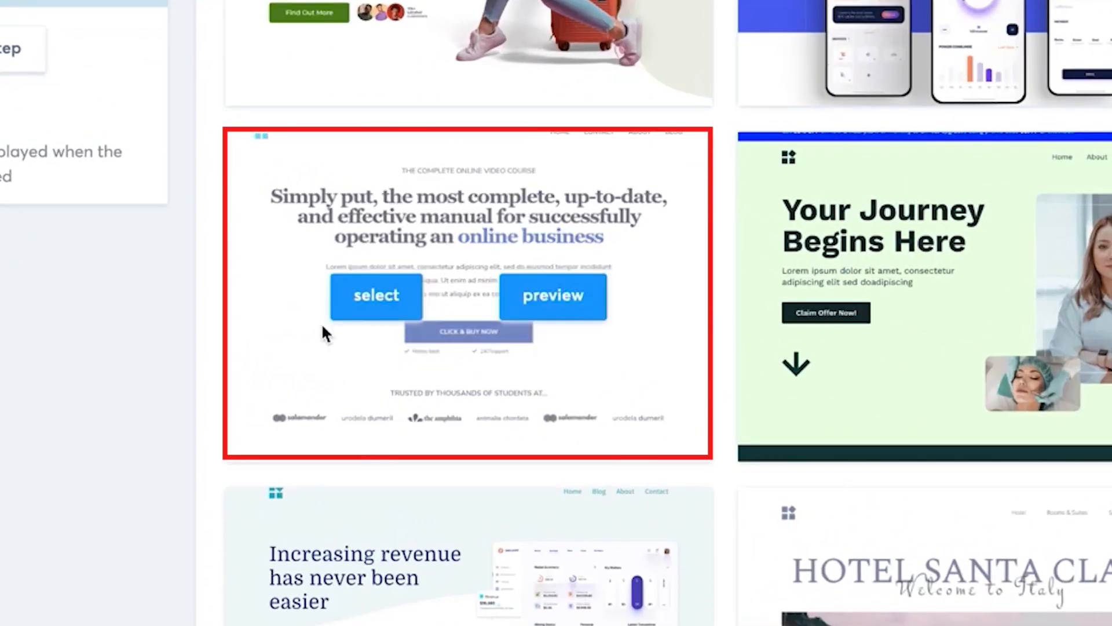
pyautogui.click(382, 306)
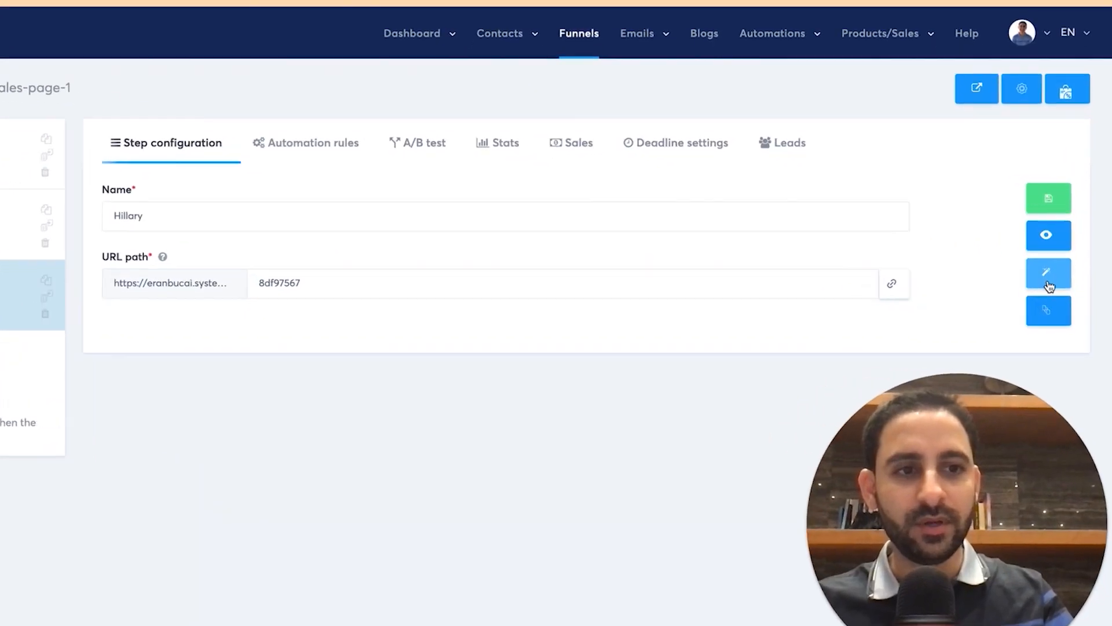
pyautogui.click(1049, 283)
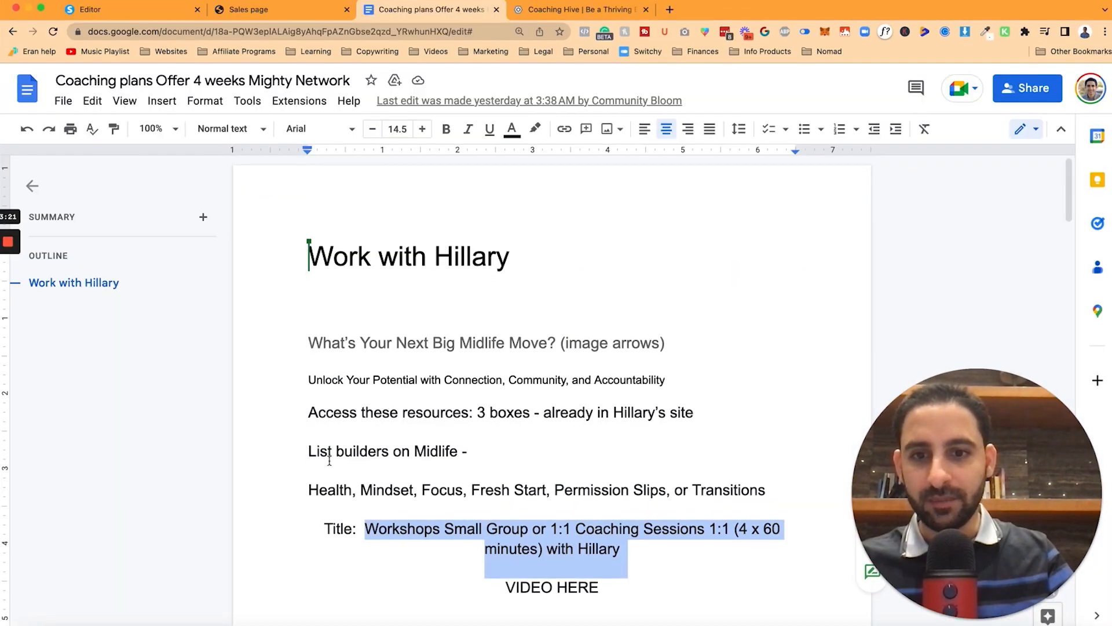
# Step: Put the doc's 'What's Your Next Big Midlife Move?' headline and 'Unlock Your Potential' tagline on the page
pyautogui.scroll(-2, 221, 463)
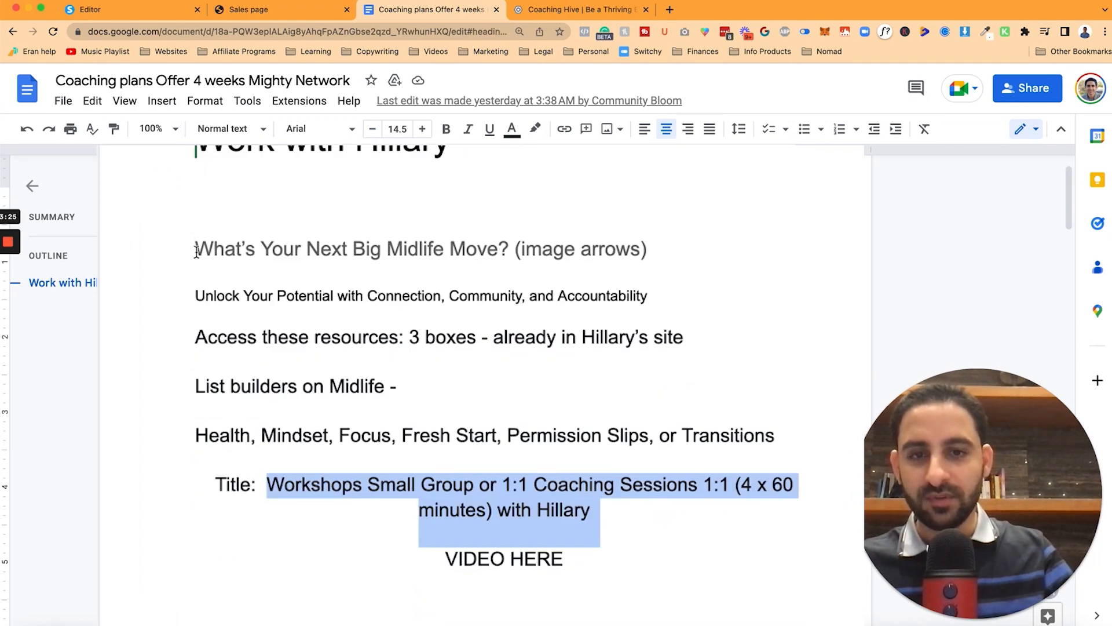
pyautogui.click(196, 251)
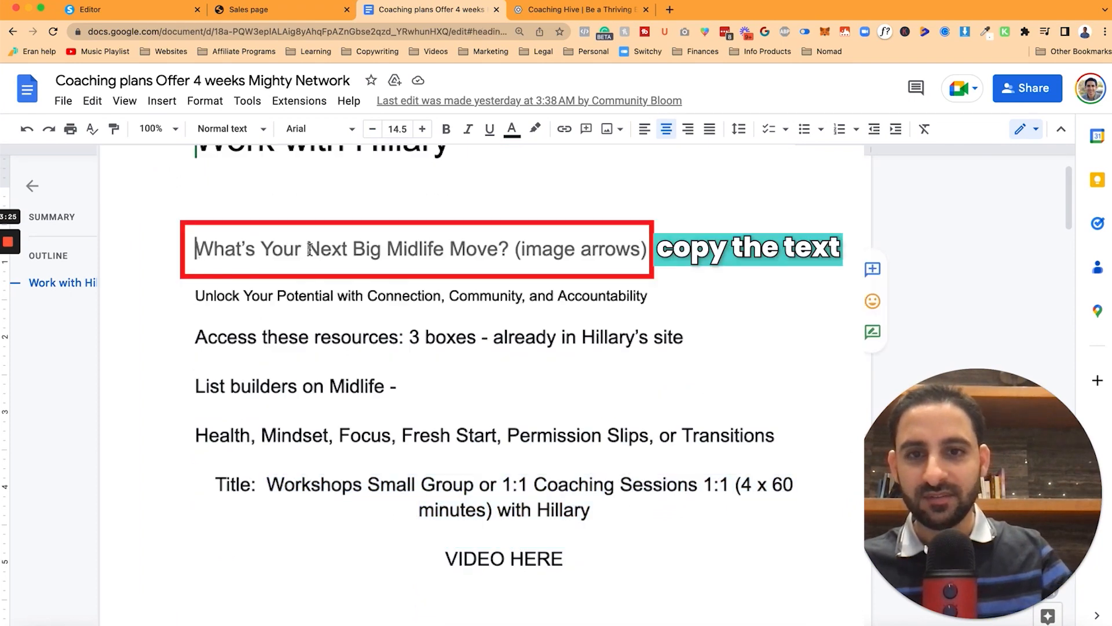
pyautogui.moveTo(473, 255); pyautogui.dragTo(499, 250)
pyautogui.moveTo(499, 250); pyautogui.dragTo(507, 250)
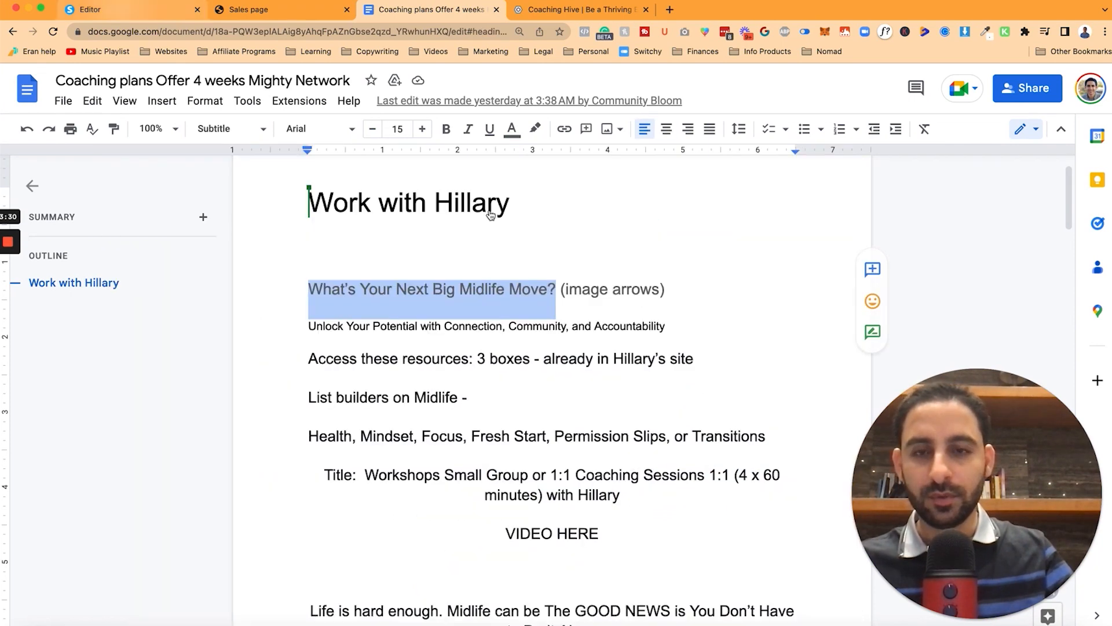
pyautogui.click(87, 9)
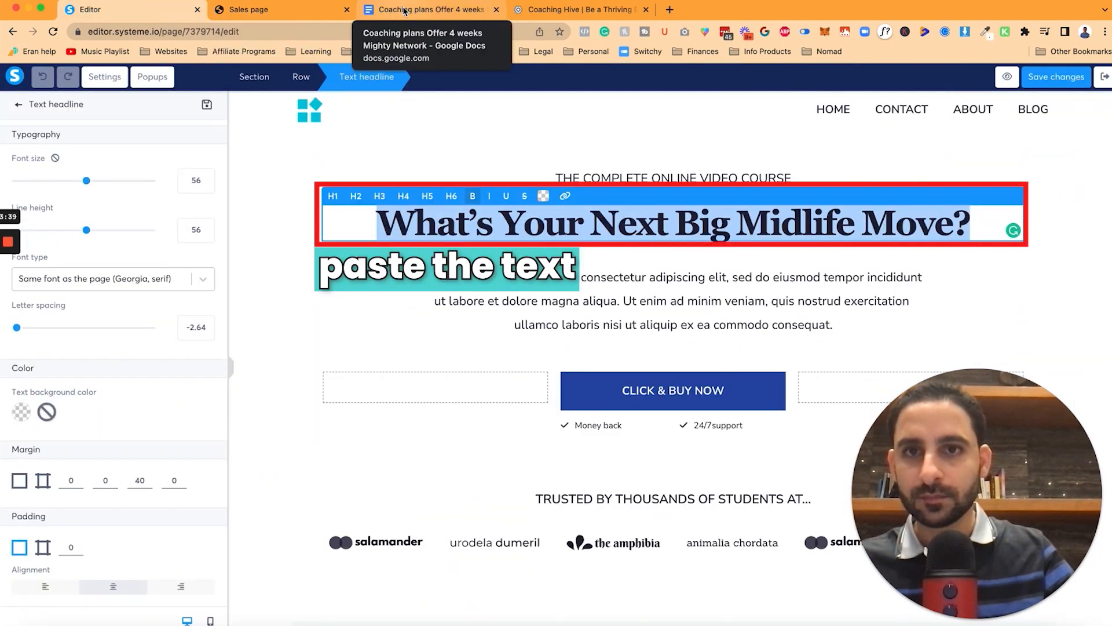
pyautogui.click(404, 11)
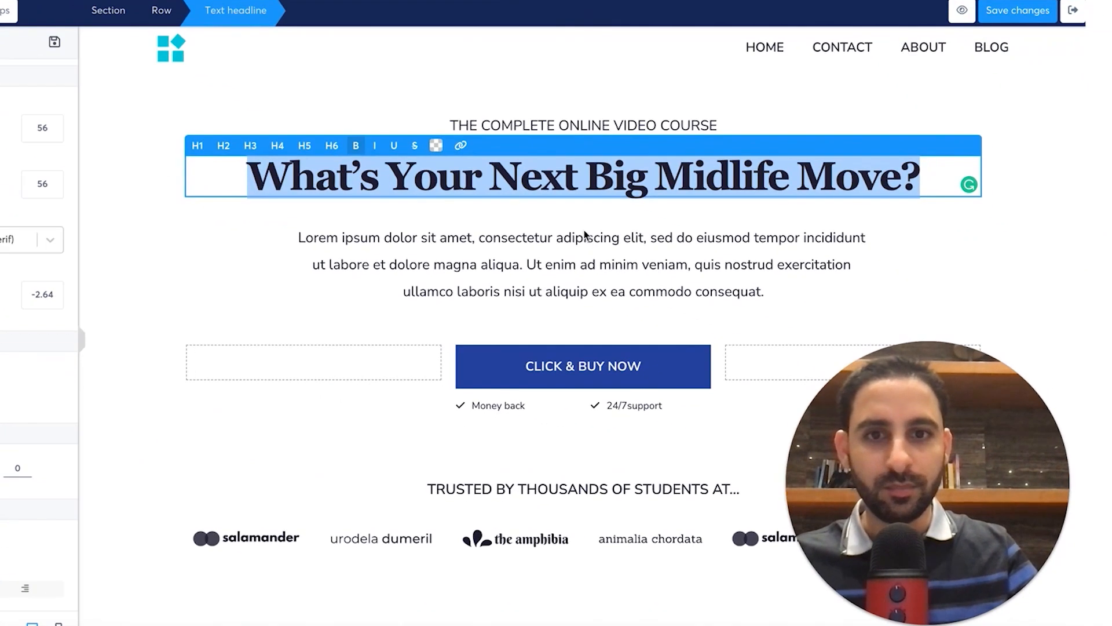
pyautogui.click(516, 255)
pyautogui.write('Unlock Your Potential with Connection, Community, and Accountability')
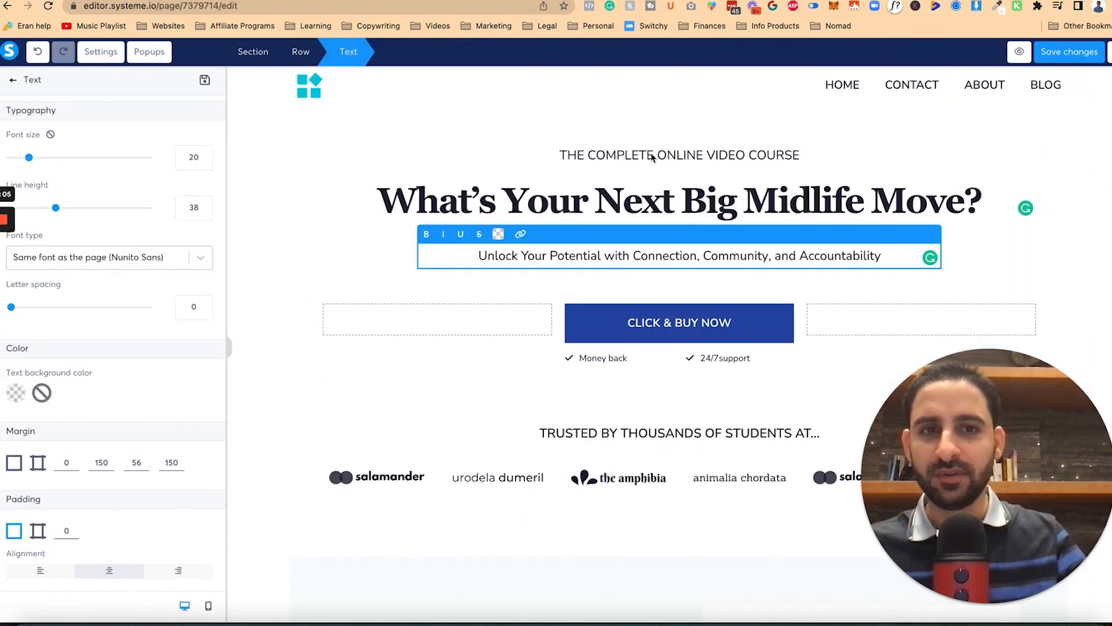
# Step: Retype the small overline above the headline, starting with 'WORK W'
pyautogui.click(651, 156)
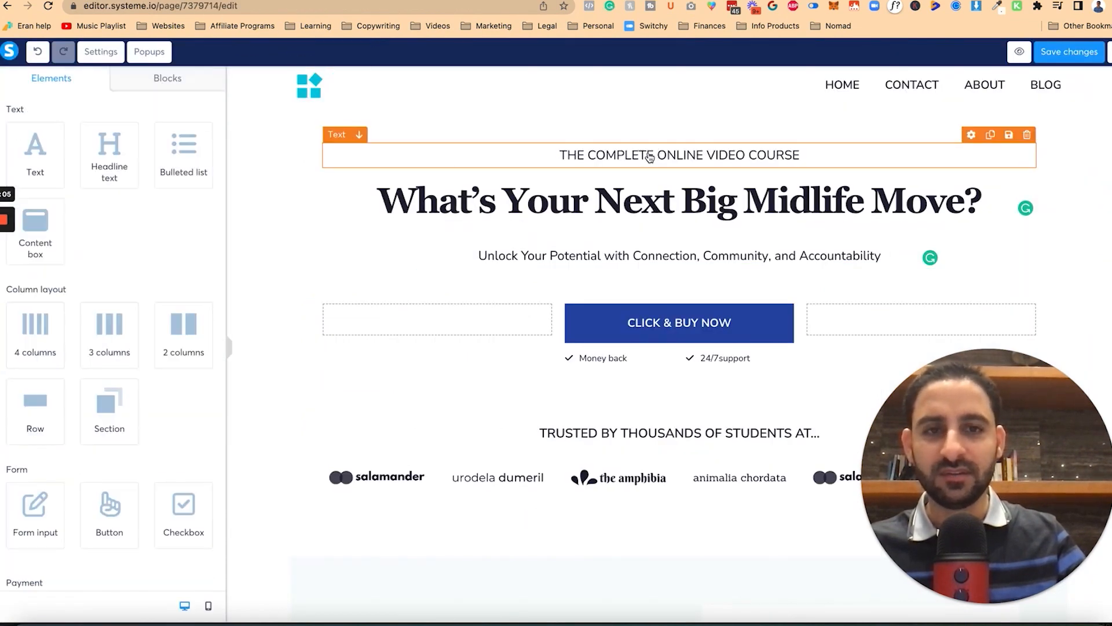
pyautogui.tripleClick(650, 157)
pyautogui.write('WORK WITH HILL')
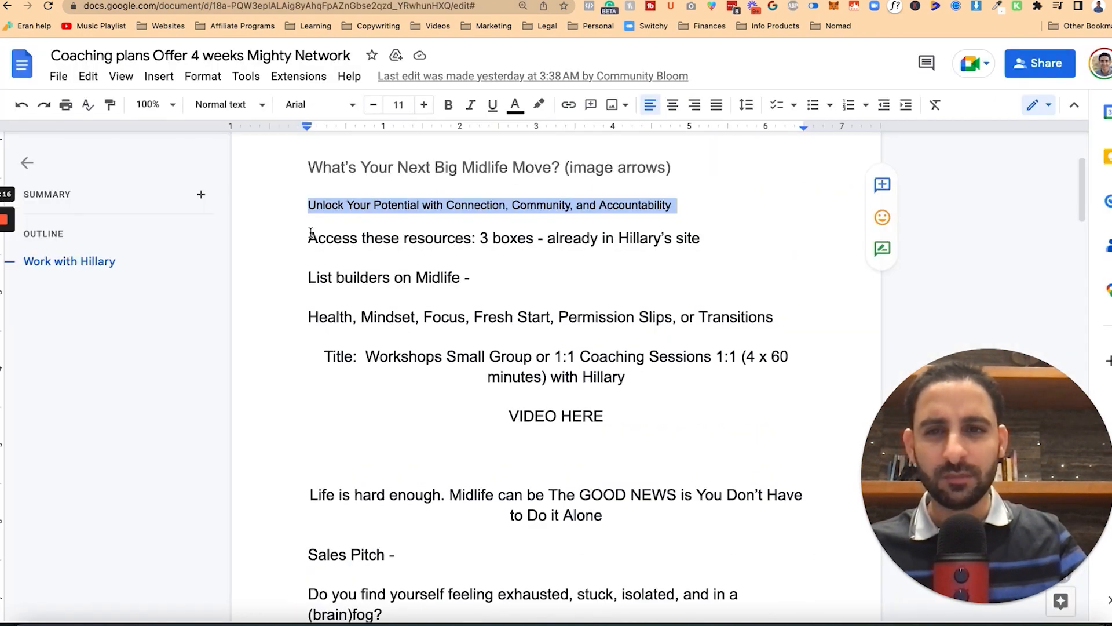
pyautogui.moveTo(311, 233); pyautogui.dragTo(516, 317)
pyautogui.click(334, 238)
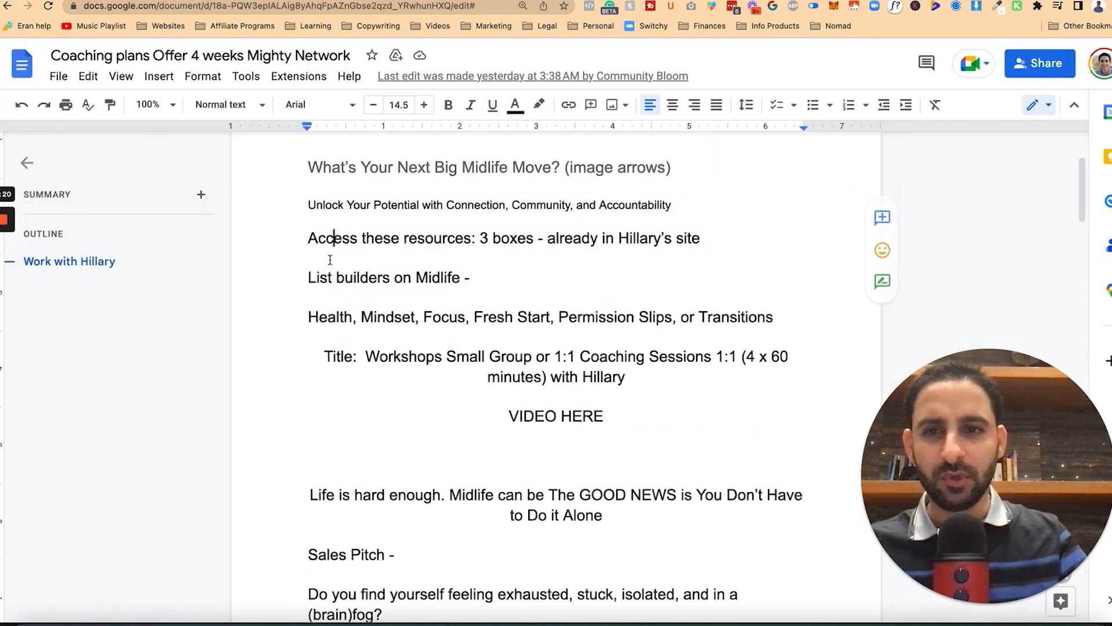
# Step: Review the doc copy down to the VIDEO HERE placeholder, then return to the sales page editor
pyautogui.moveTo(366, 273); pyautogui.dragTo(617, 368)
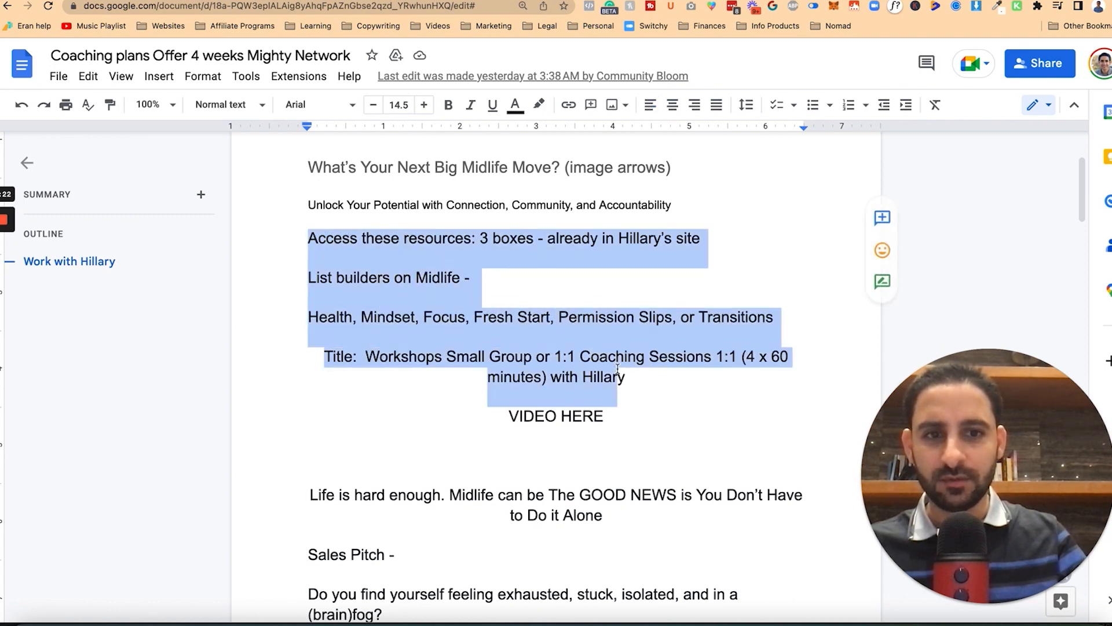
pyautogui.click(557, 414)
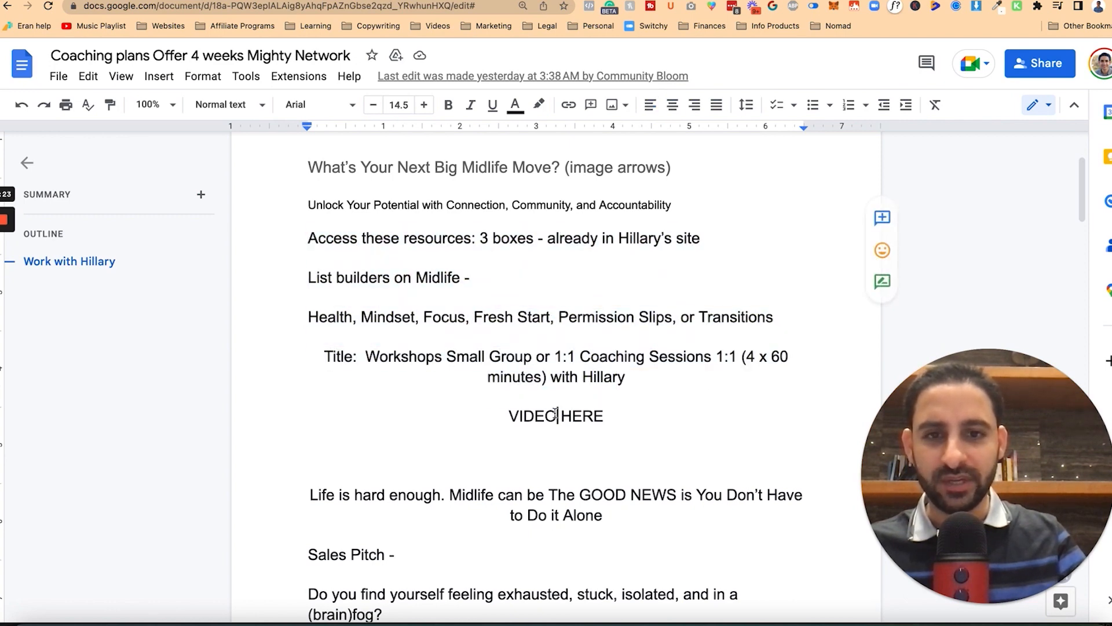
pyautogui.tripleClick(509, 413)
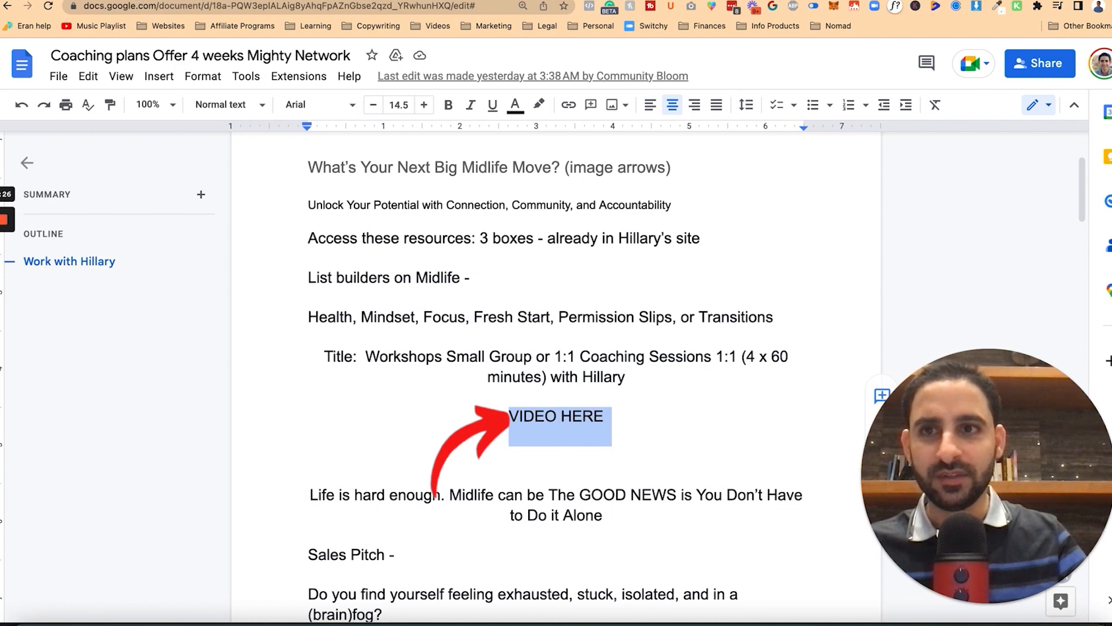
pyautogui.hotkey('ctrl', 'Tab')
pyautogui.click(13, 79)
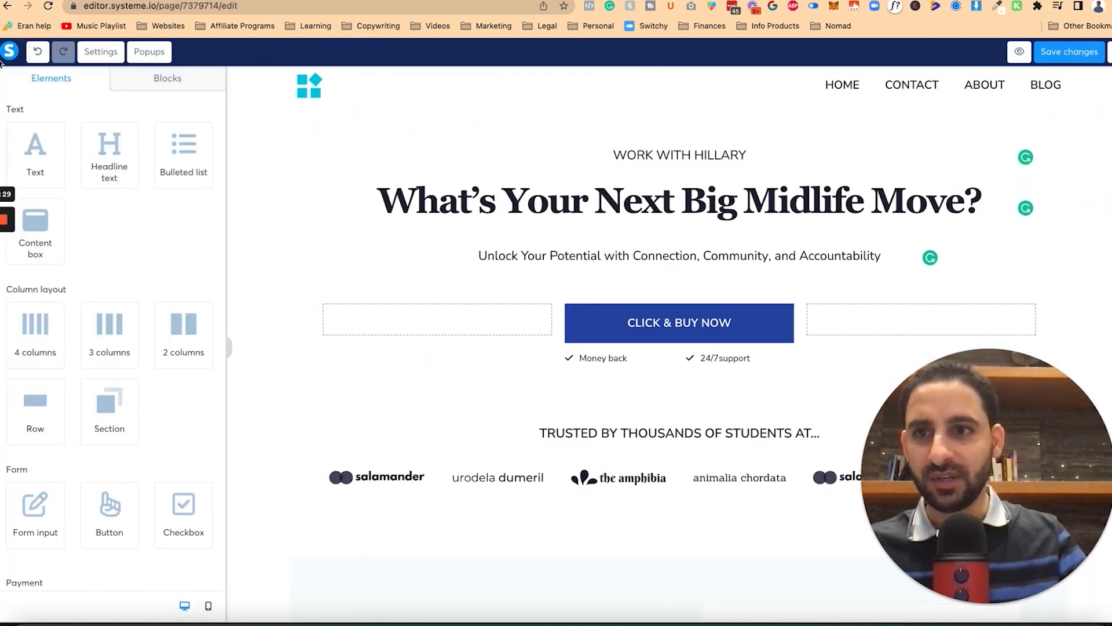
# Step: Drop a Video element onto the sales page just below the tagline
pyautogui.scroll(-8, 71, 178)
pyautogui.moveTo(108, 278); pyautogui.dragTo(550, 271)
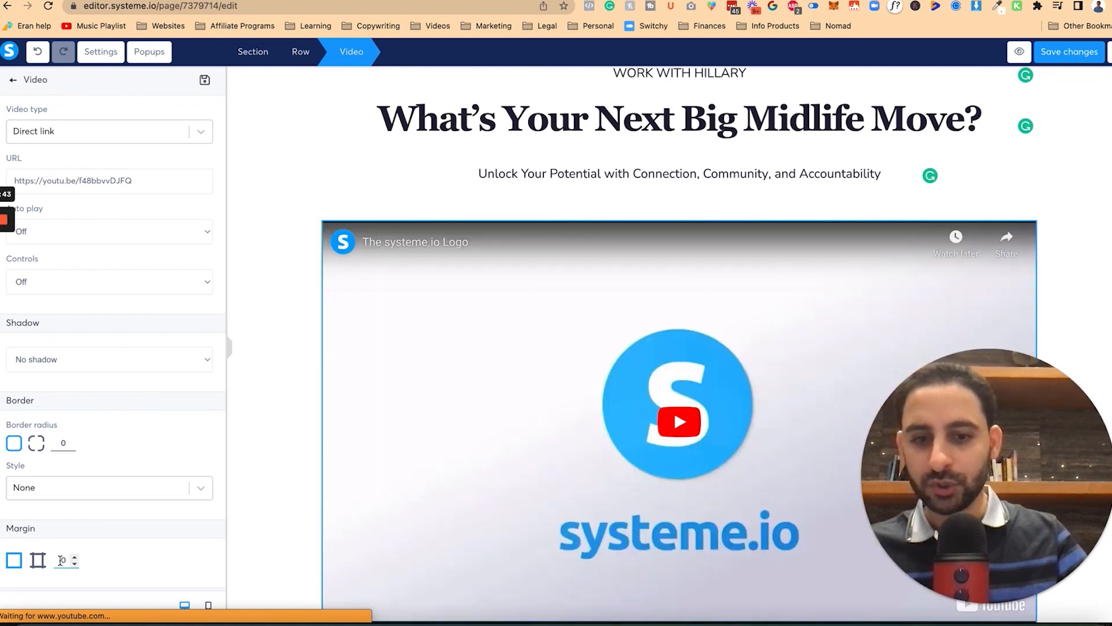
pyautogui.click(255, 367)
pyautogui.scroll(-5, 576, 385)
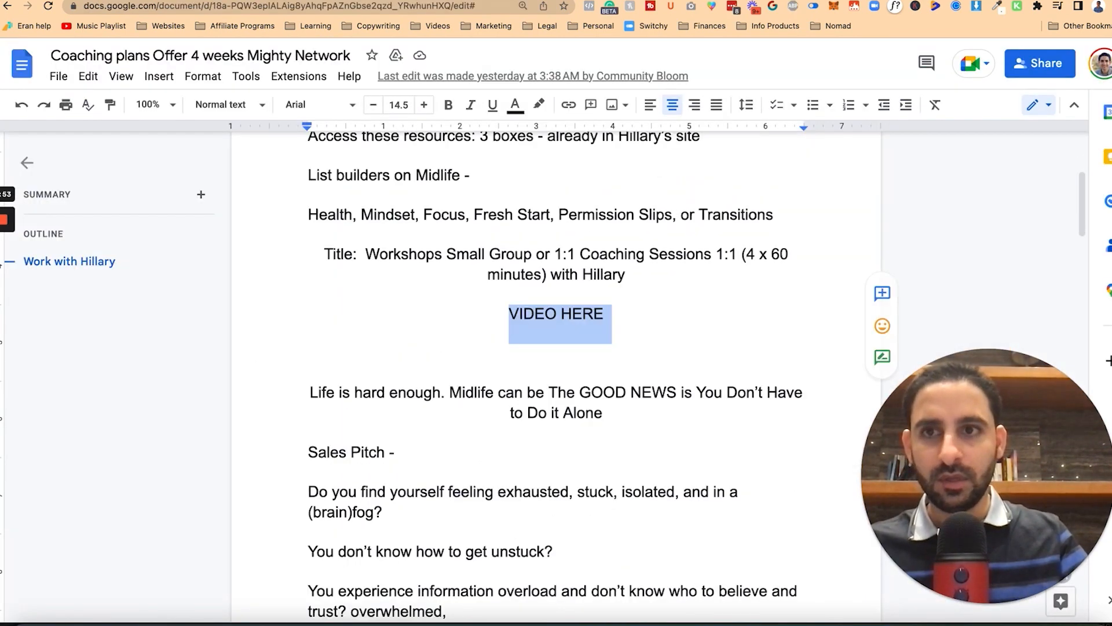
pyautogui.hotkey('ctrl', 'Tab')
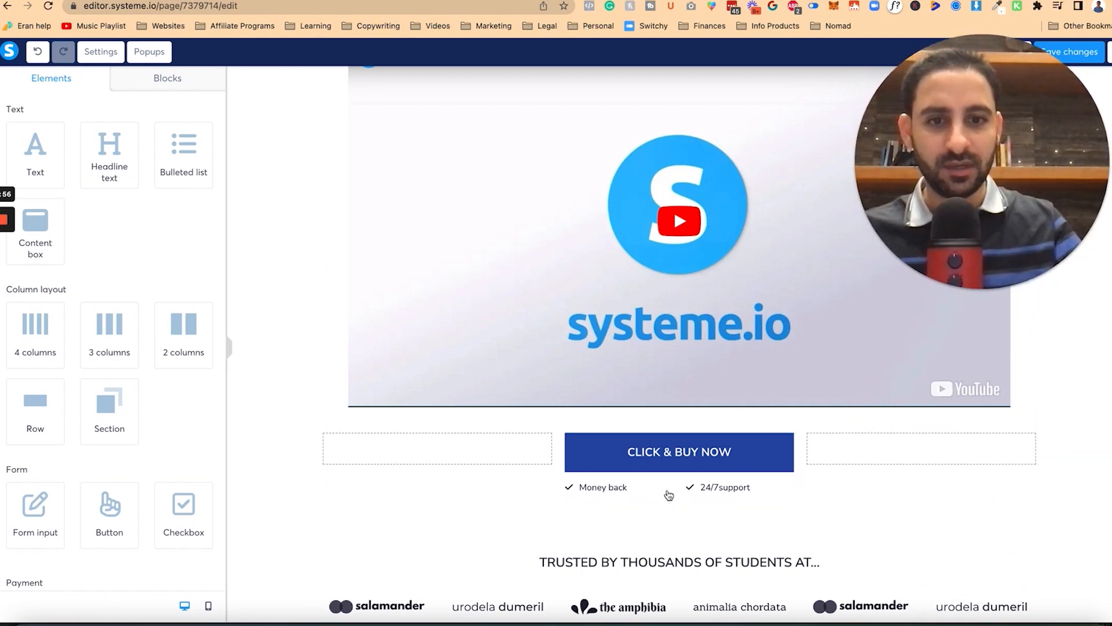
pyautogui.click(730, 490)
# Step: Delete the 24/7support bullet and make the CLICK & BUY NOW button narrow again
pyautogui.press('Delete')
pyautogui.click(672, 78)
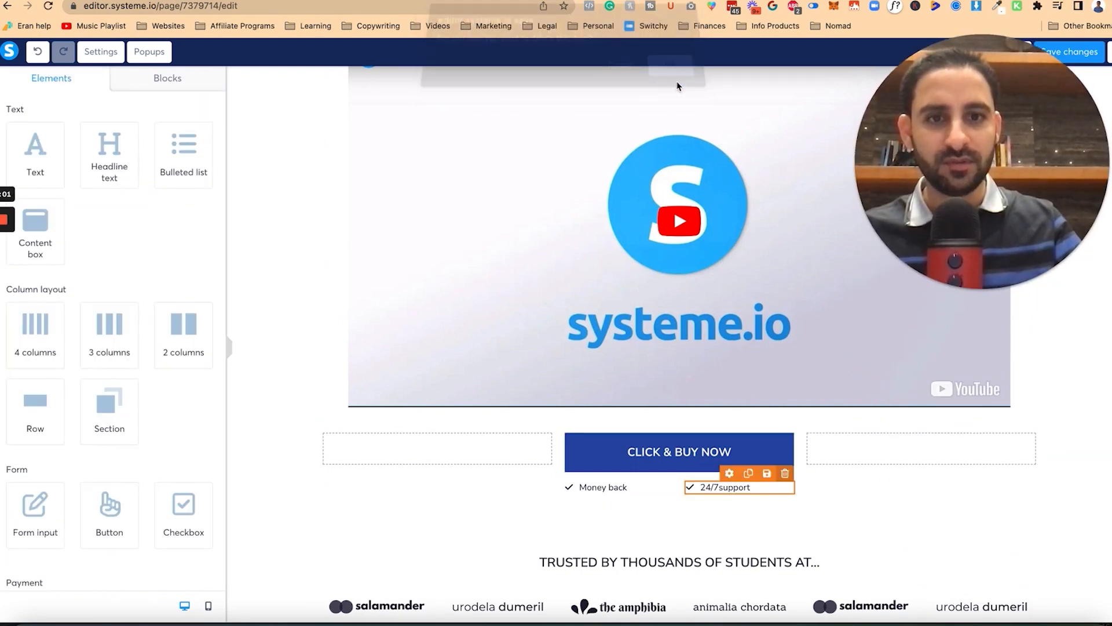
pyautogui.click(700, 407)
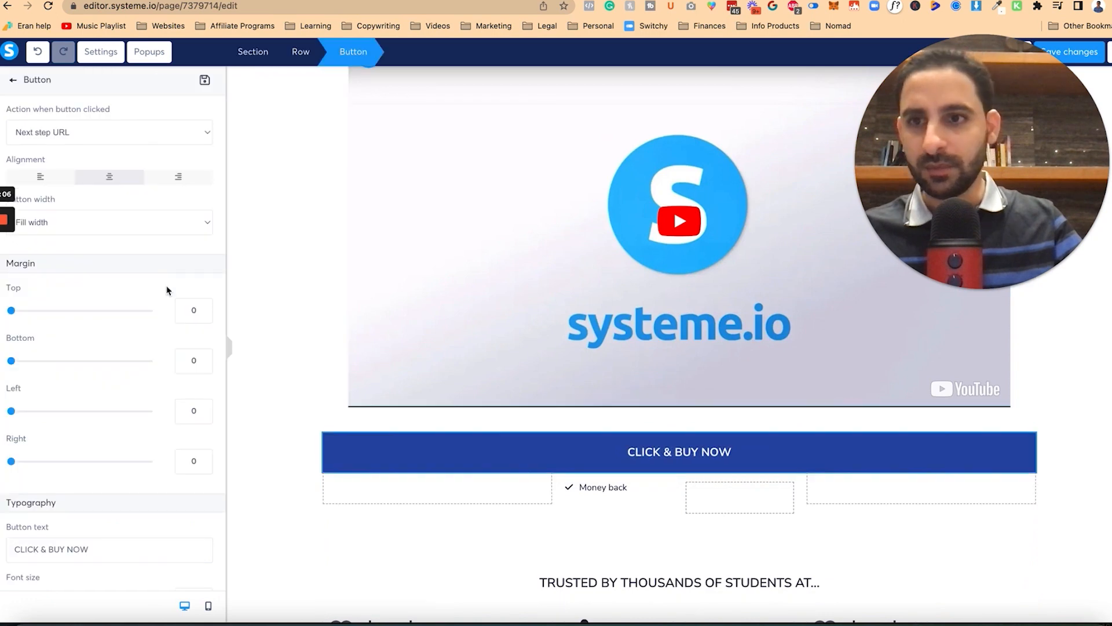
pyautogui.click(145, 213)
pyautogui.click(35, 208)
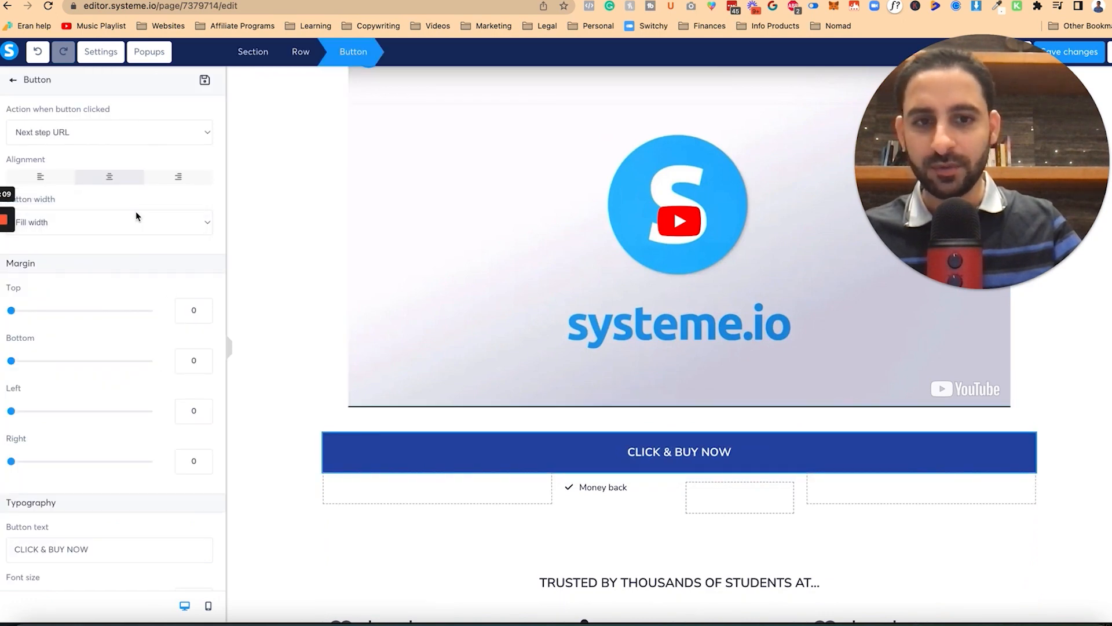
pyautogui.click(886, 493)
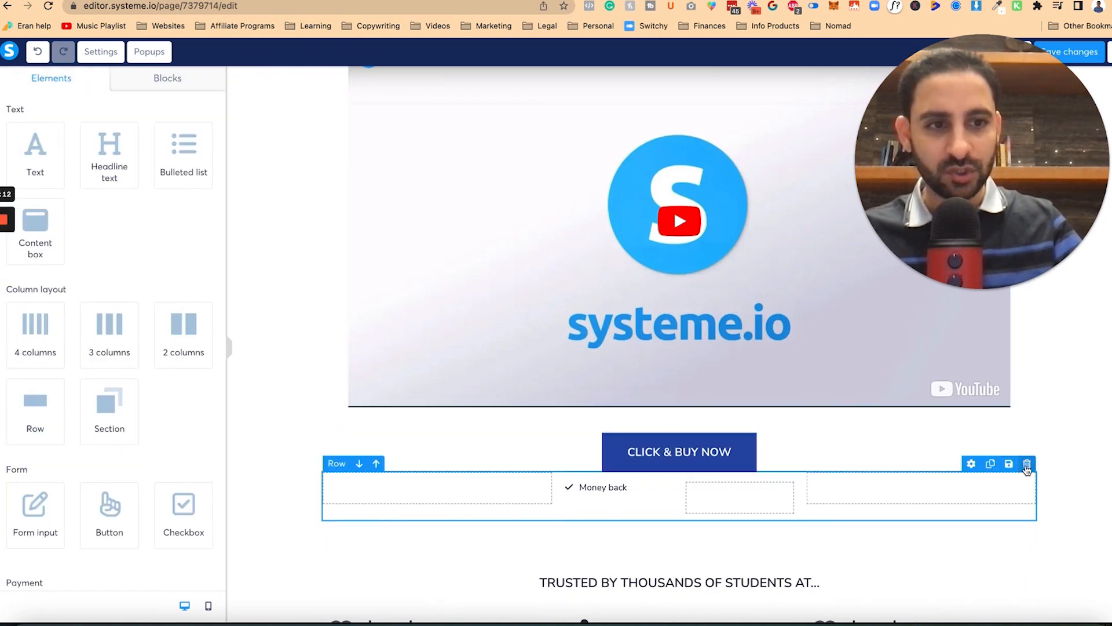
# Step: Delete the bullets row, the TRUSTED BY heading and the 'Empower your financial life' section
pyautogui.click(1026, 465)
pyautogui.click(672, 77)
pyautogui.click(1026, 463)
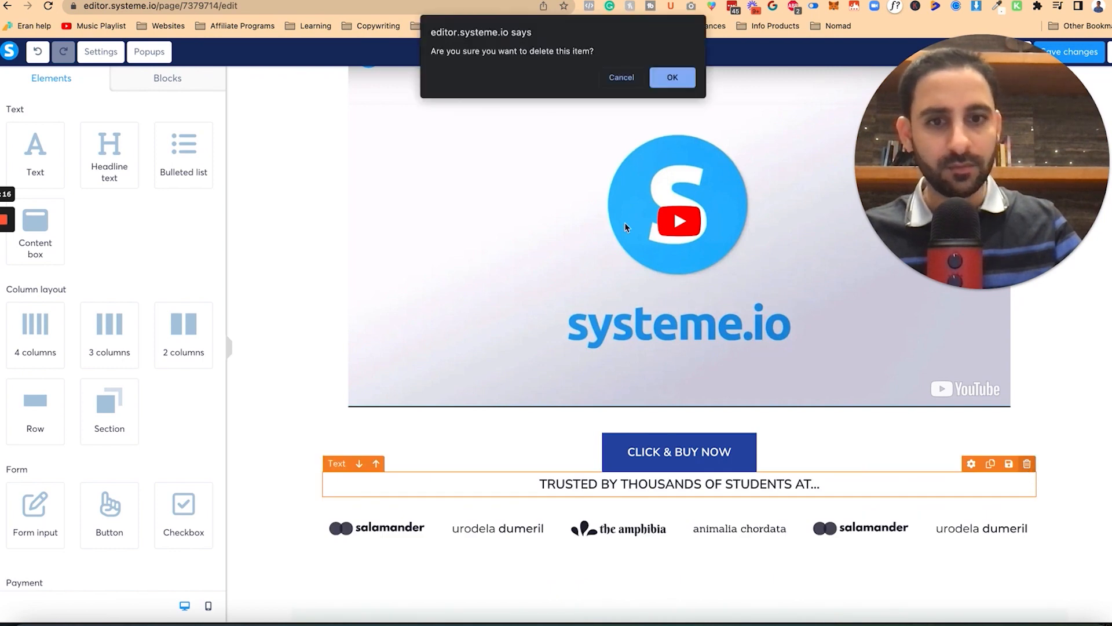
pyautogui.click(672, 77)
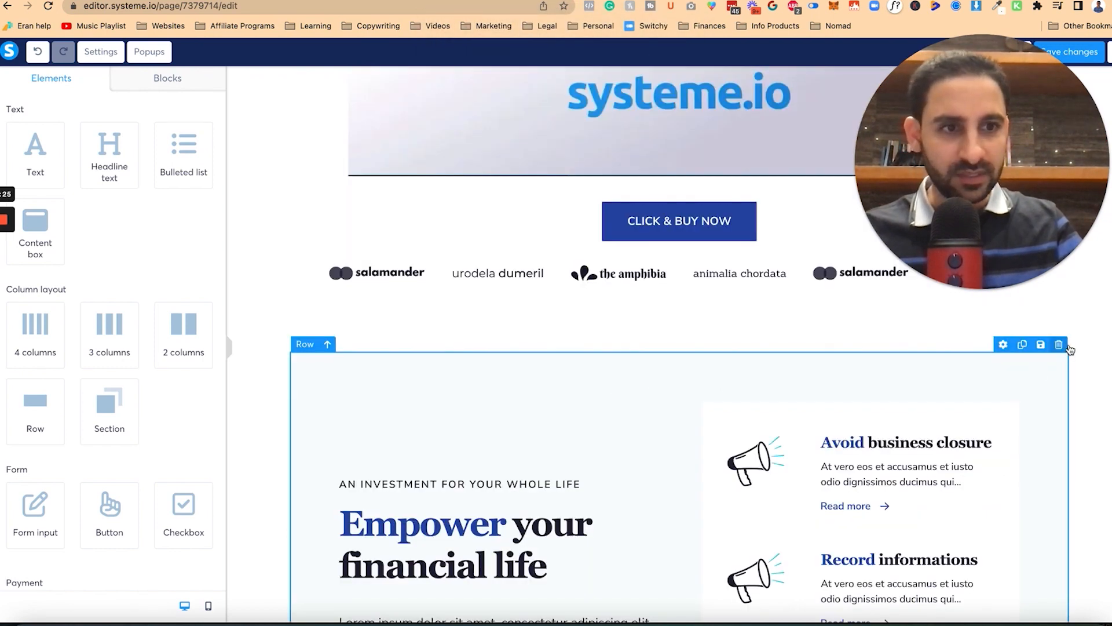
pyautogui.click(1059, 344)
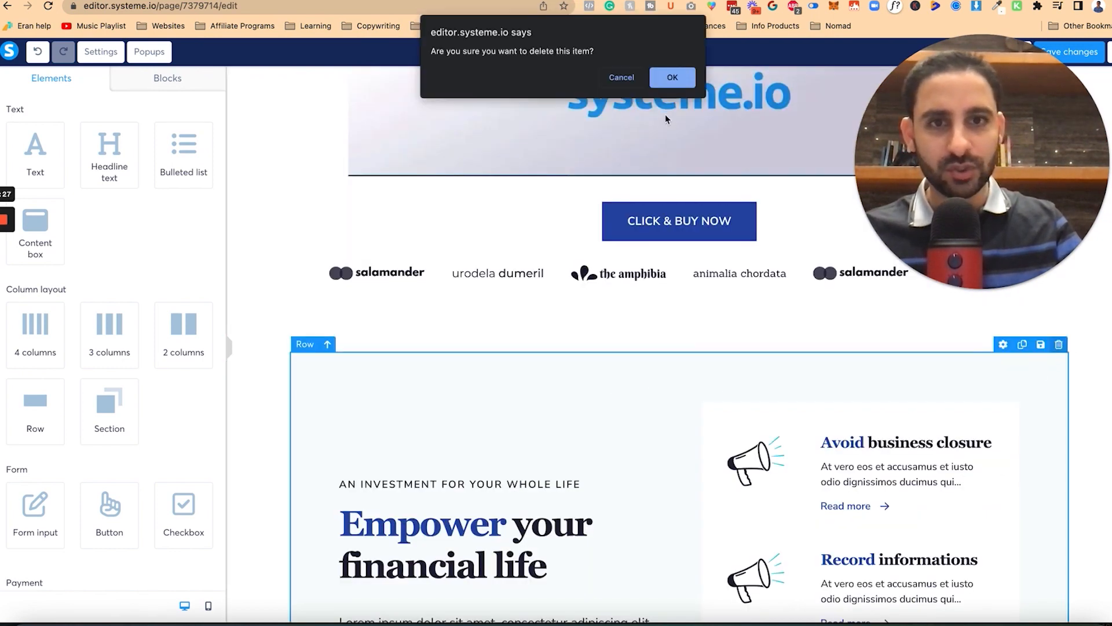
pyautogui.click(673, 77)
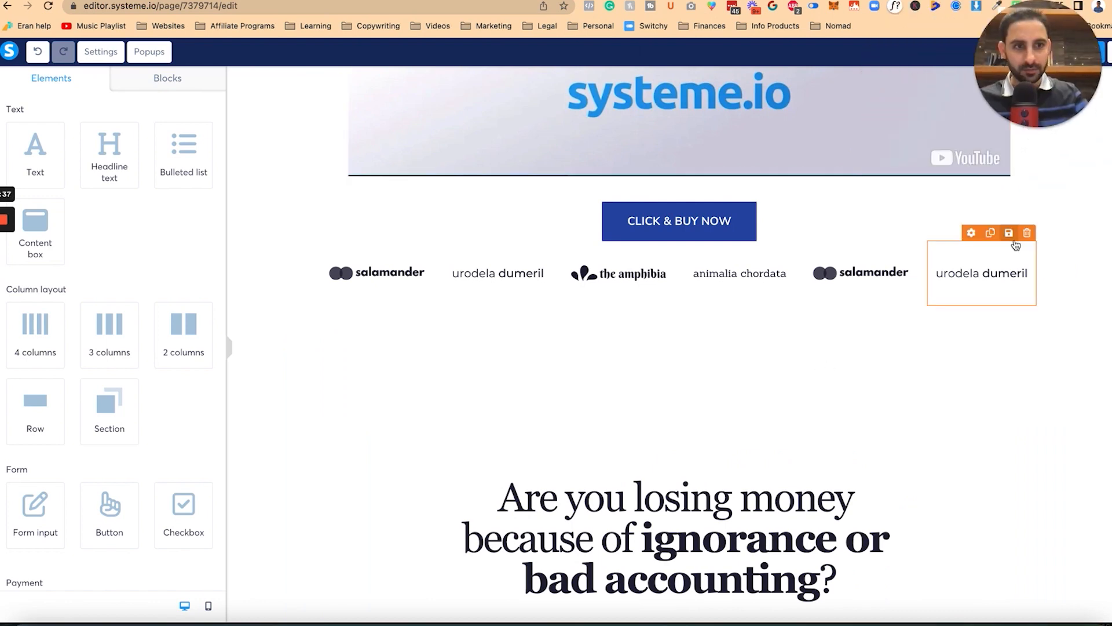
# Step: Remove the logos and the entire logo strip row from the page
pyautogui.click(1034, 251)
pyautogui.click(345, 52)
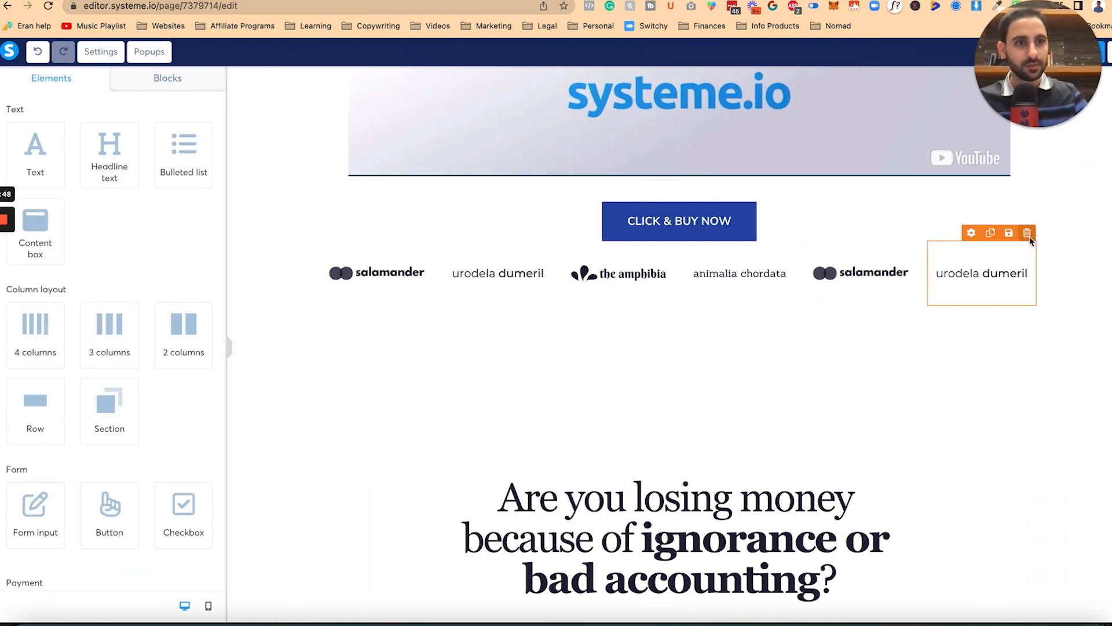
pyautogui.click(1024, 232)
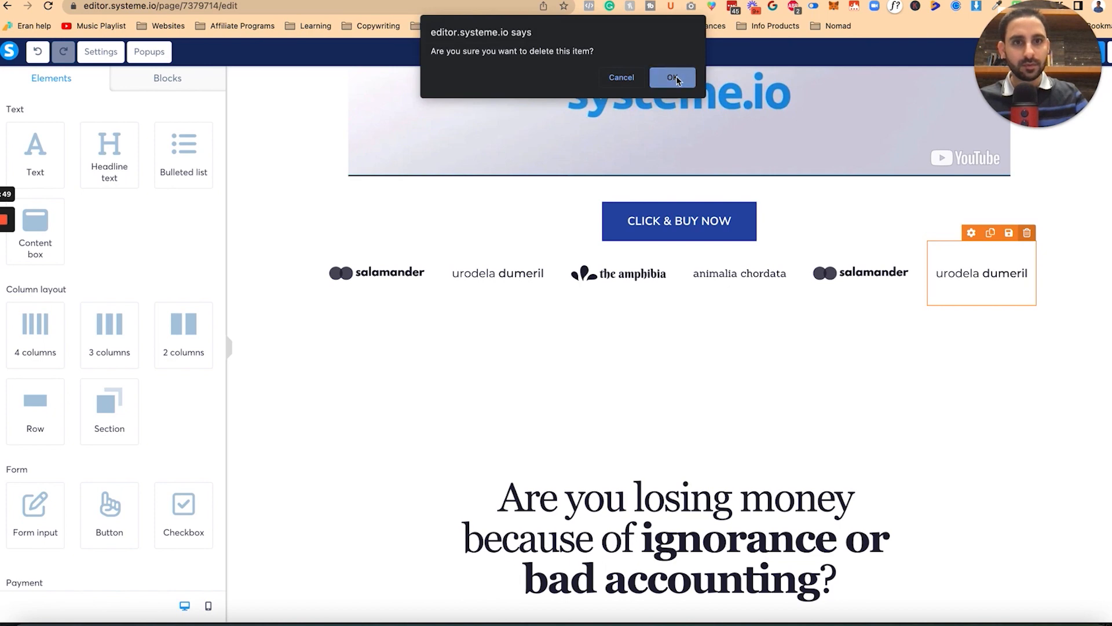
pyautogui.click(673, 77)
pyautogui.click(1027, 232)
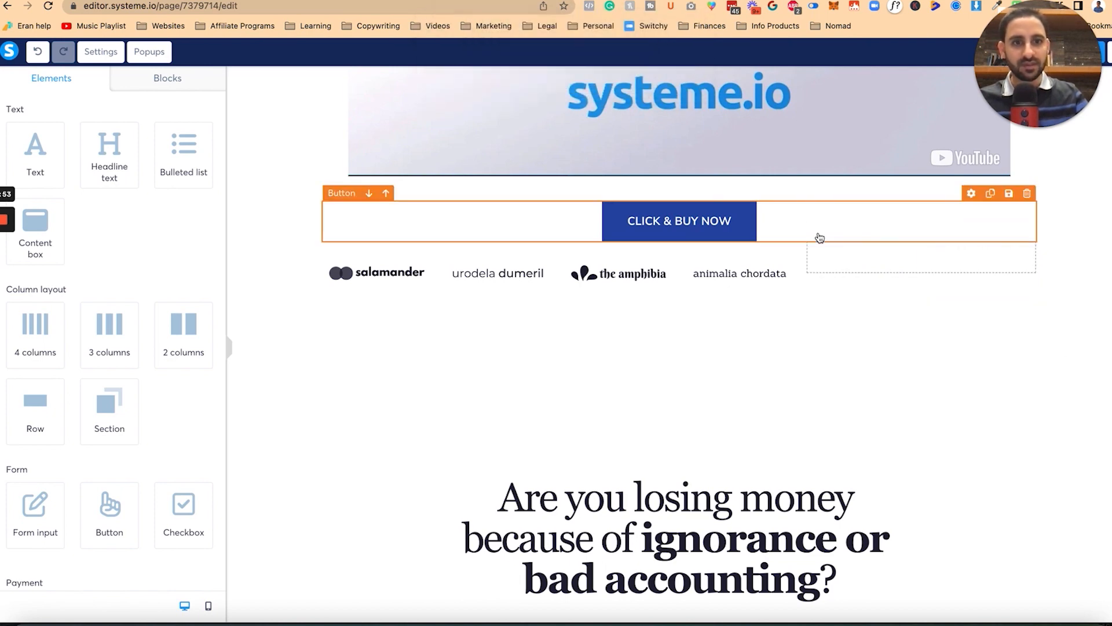
pyautogui.click(825, 251)
pyautogui.click(1027, 233)
pyautogui.click(673, 77)
pyautogui.click(623, 224)
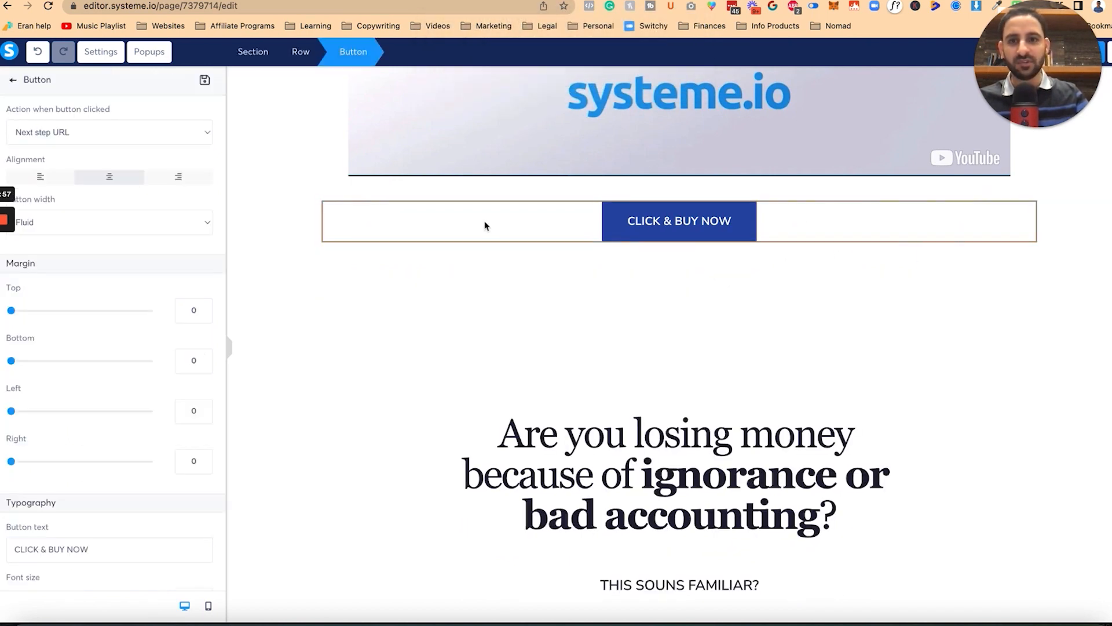
pyautogui.scroll(-4, 123, 321)
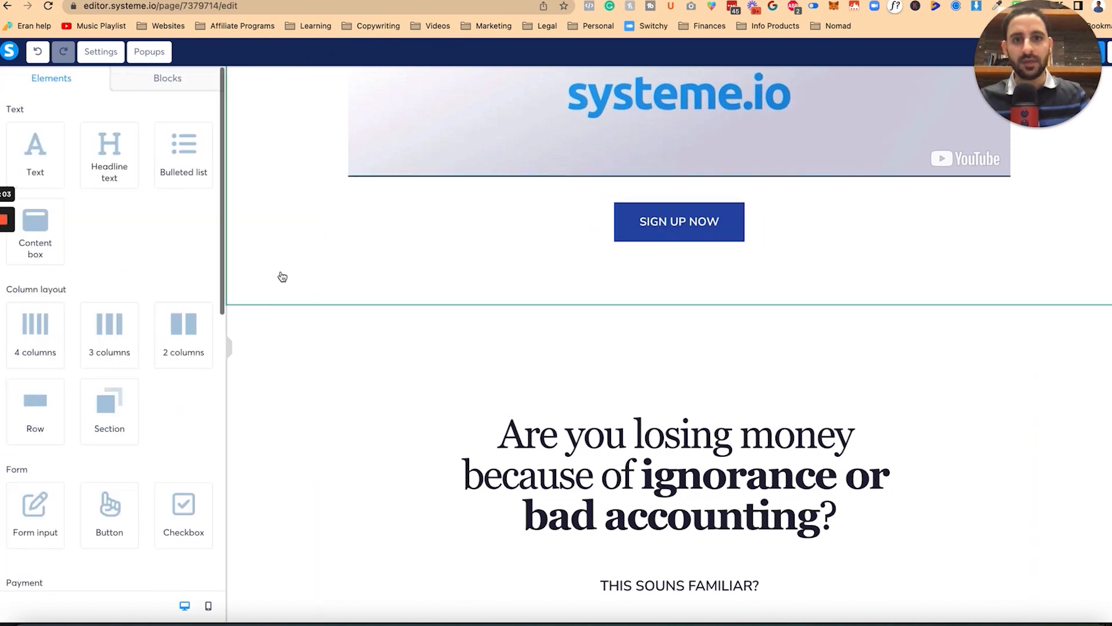
pyautogui.scroll(10, 475, 264)
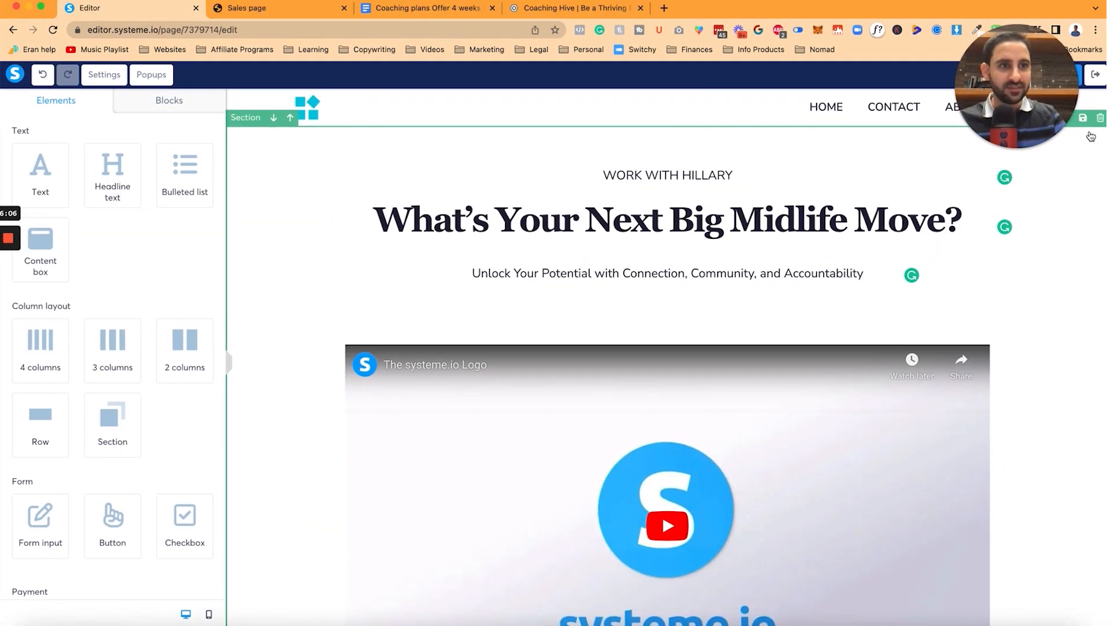
# Step: Save the hero section as the reusable block 'hero 1' and copy its share link from My blocks
pyautogui.click(1083, 118)
pyautogui.write('head')
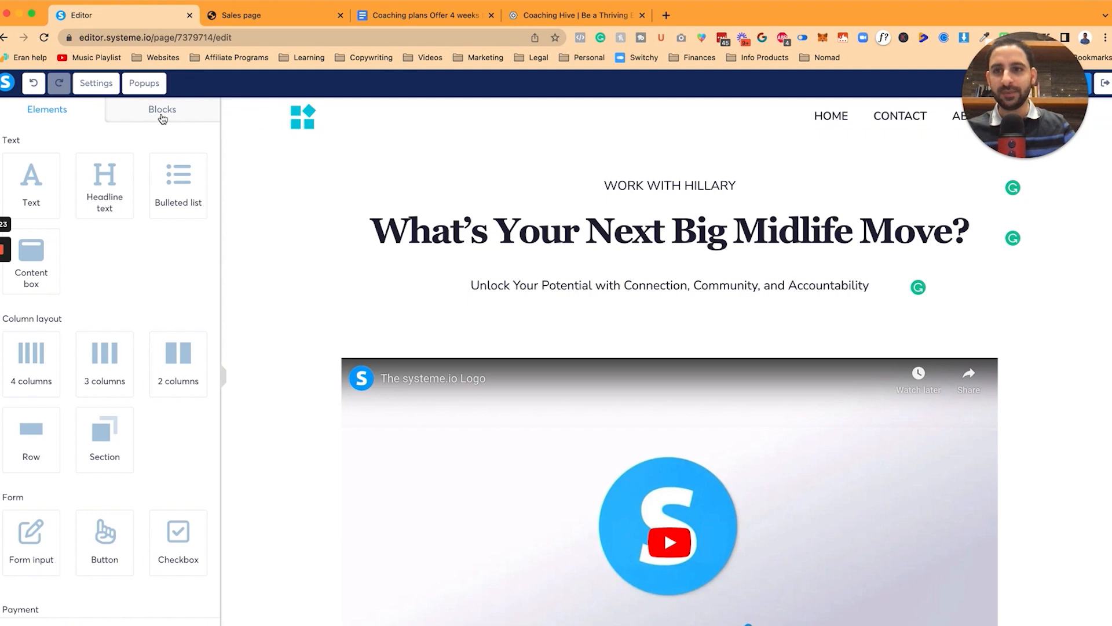
pyautogui.click(162, 110)
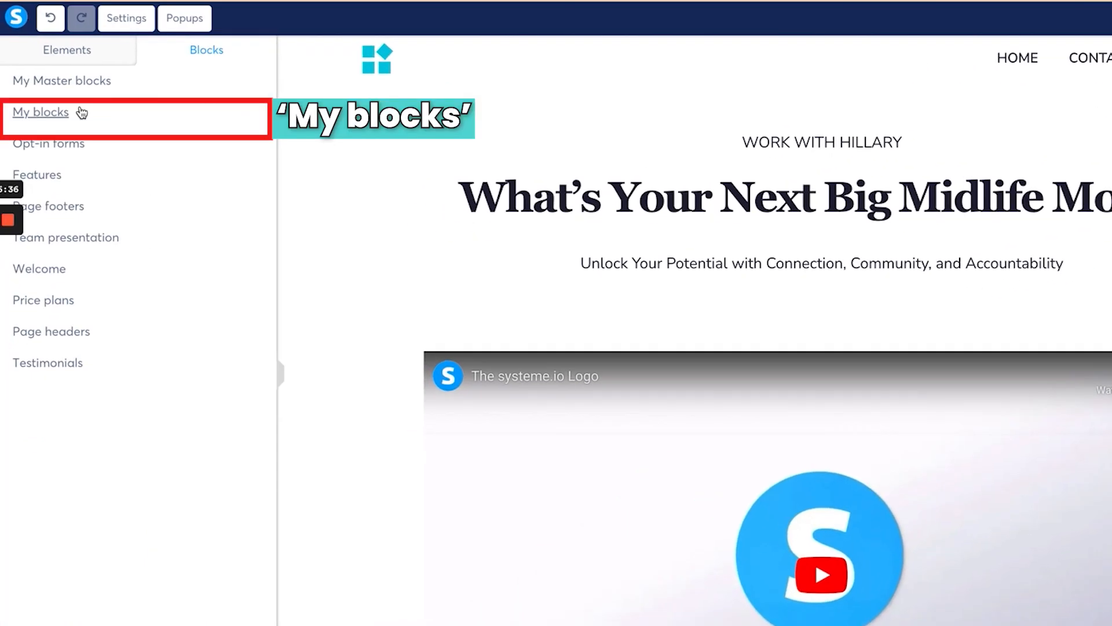
pyautogui.click(71, 158)
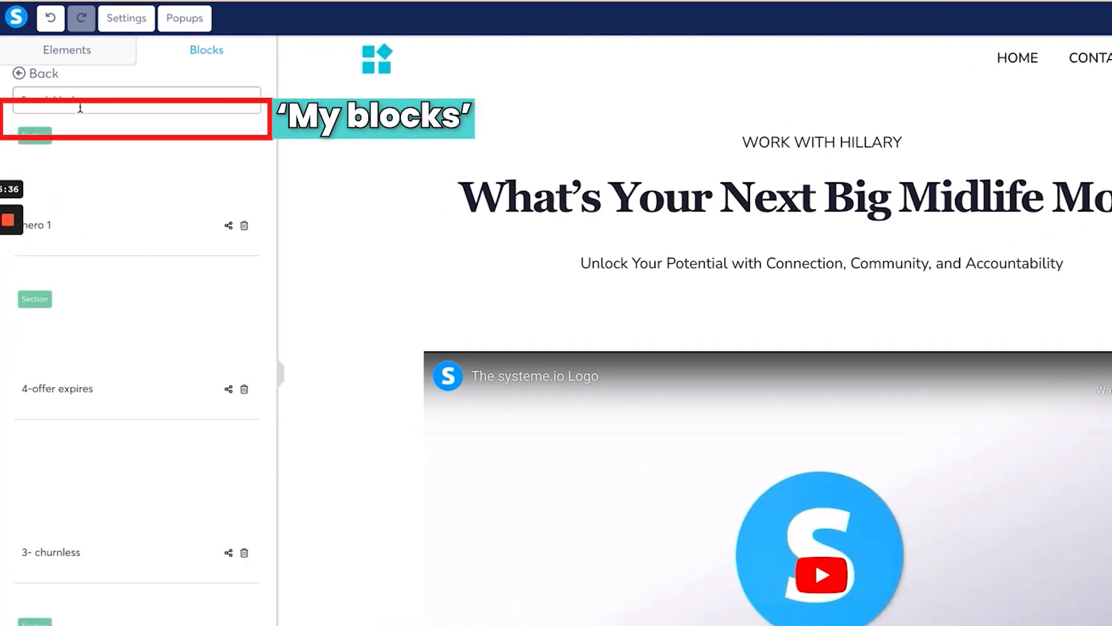
pyautogui.click(228, 226)
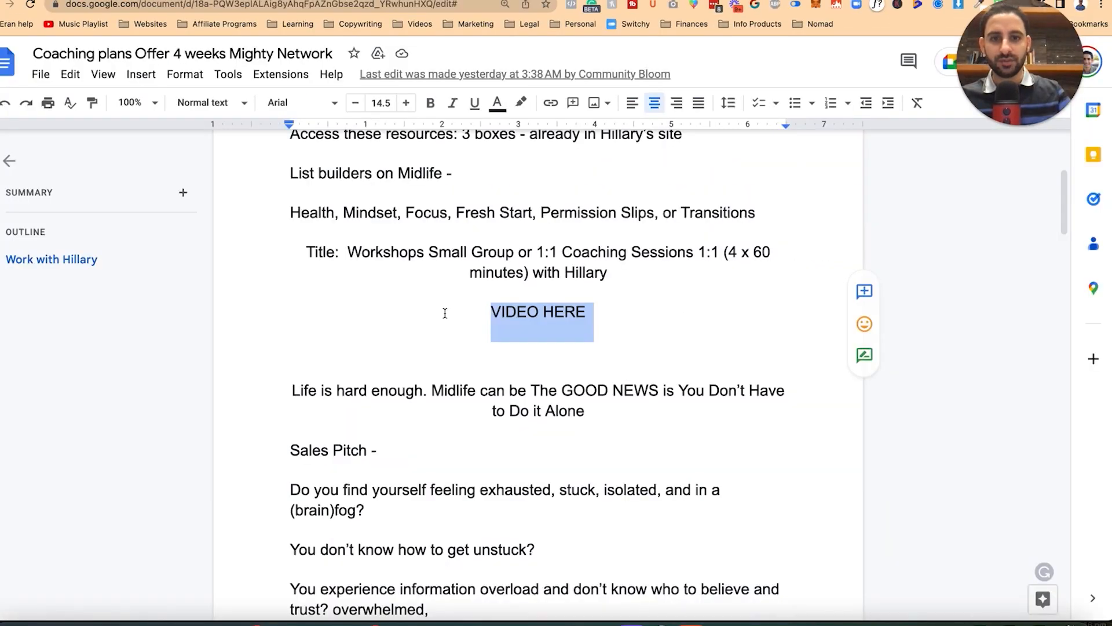
pyautogui.scroll(-6, 445, 313)
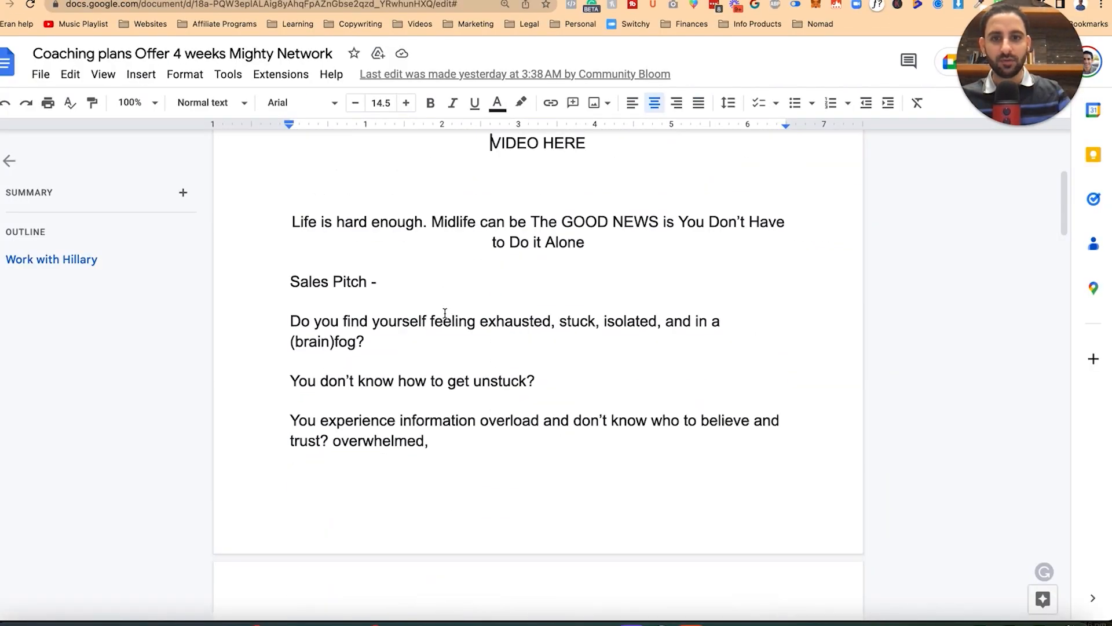
# Step: Add a 'HERO SECTION =' line with the block share link at the document's end, removing the stray dash
pyautogui.scroll(-10, 445, 317)
pyautogui.click(616, 444)
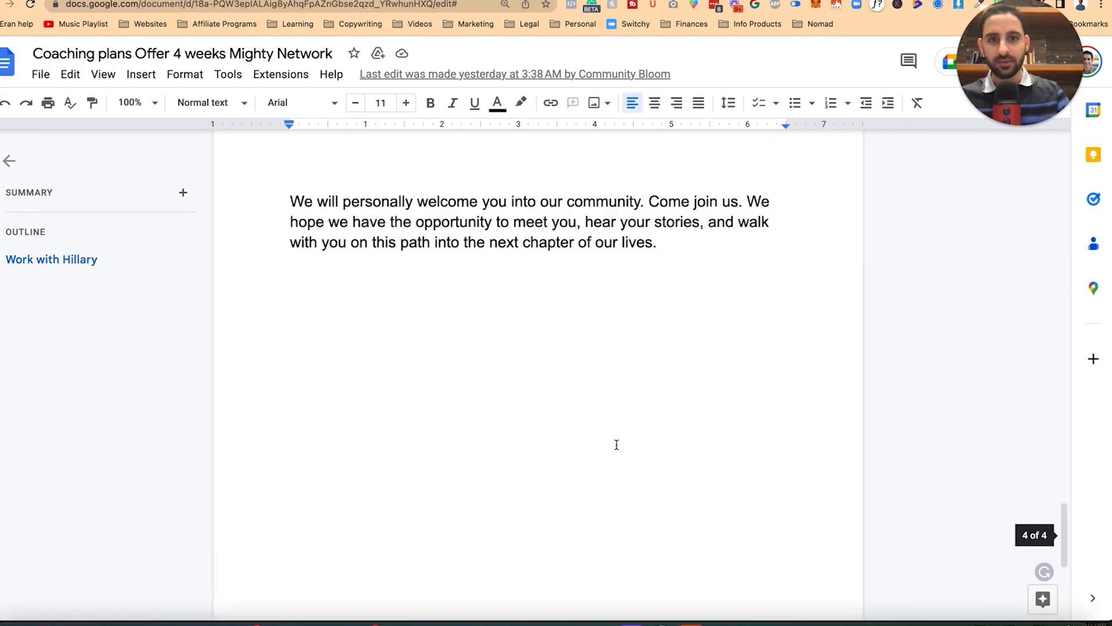
pyautogui.press('Return')
pyautogui.press('Return')
pyautogui.press('Return')
pyautogui.write('HERO SECTION =')
pyautogui.press('Return')
pyautogui.press('Return')
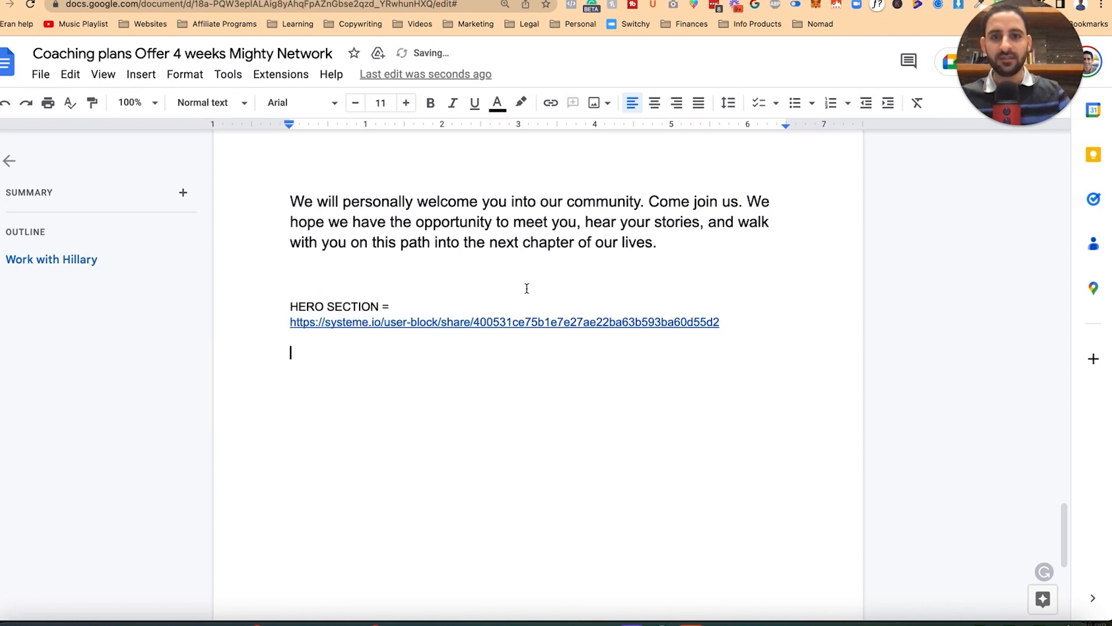
pyautogui.press('Return')
pyautogui.write('--')
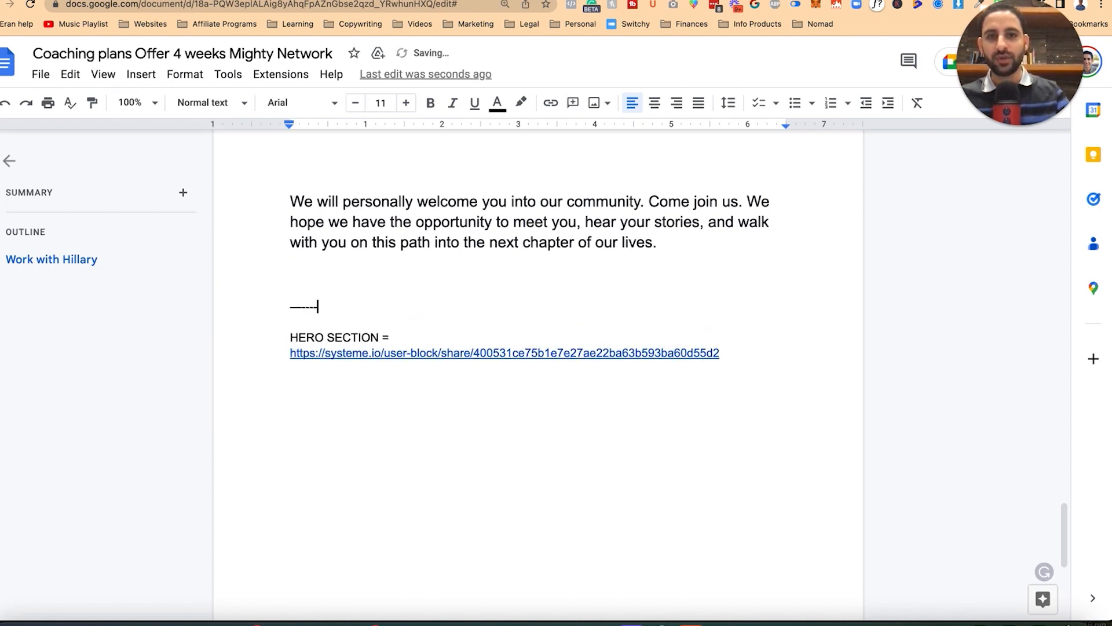
pyautogui.hotkey('shift', 'Home')
pyautogui.press('BackSpace')
pyautogui.scroll(15, 467, 376)
pyautogui.scroll(-2, 471, 261)
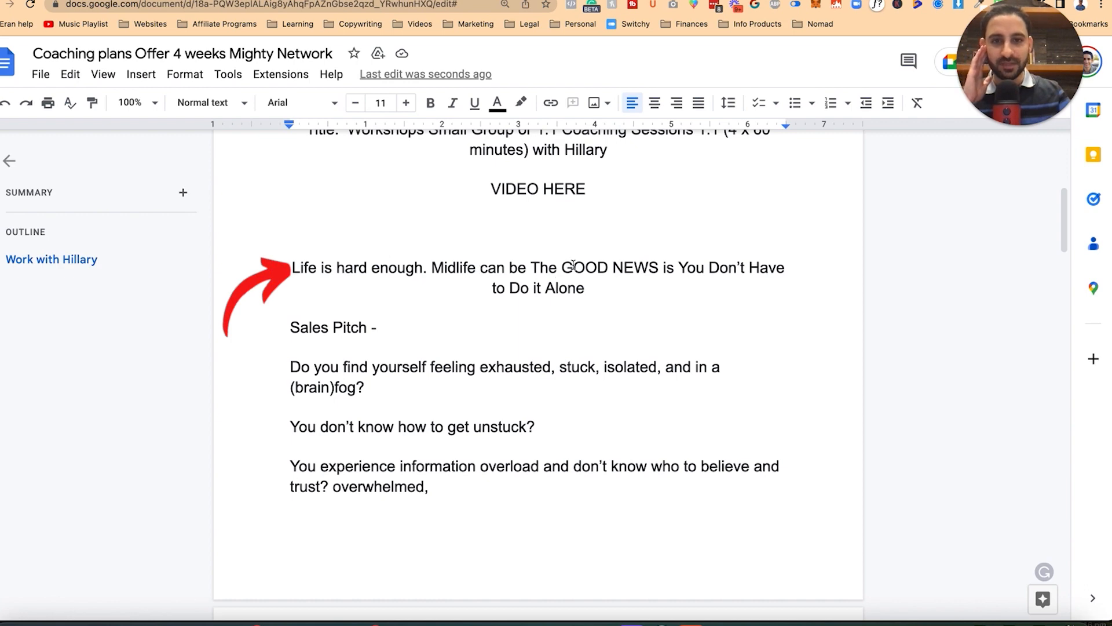
pyautogui.scroll(-2, 505, 299)
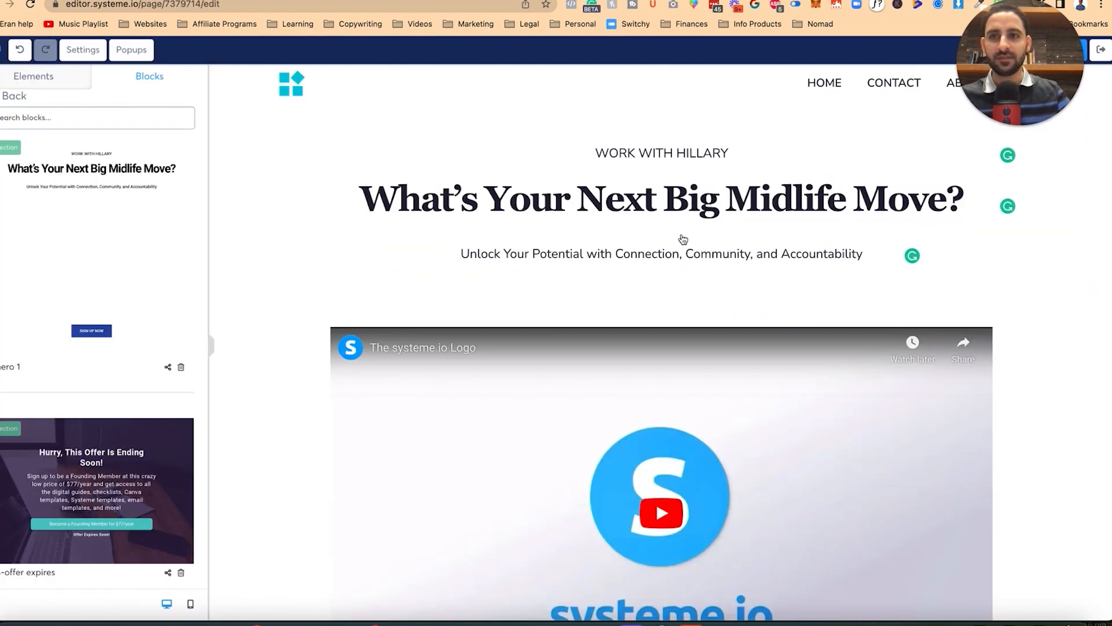
# Step: Leave the editor and confirm changing the Hillary sales page's template
pyautogui.click(1103, 50)
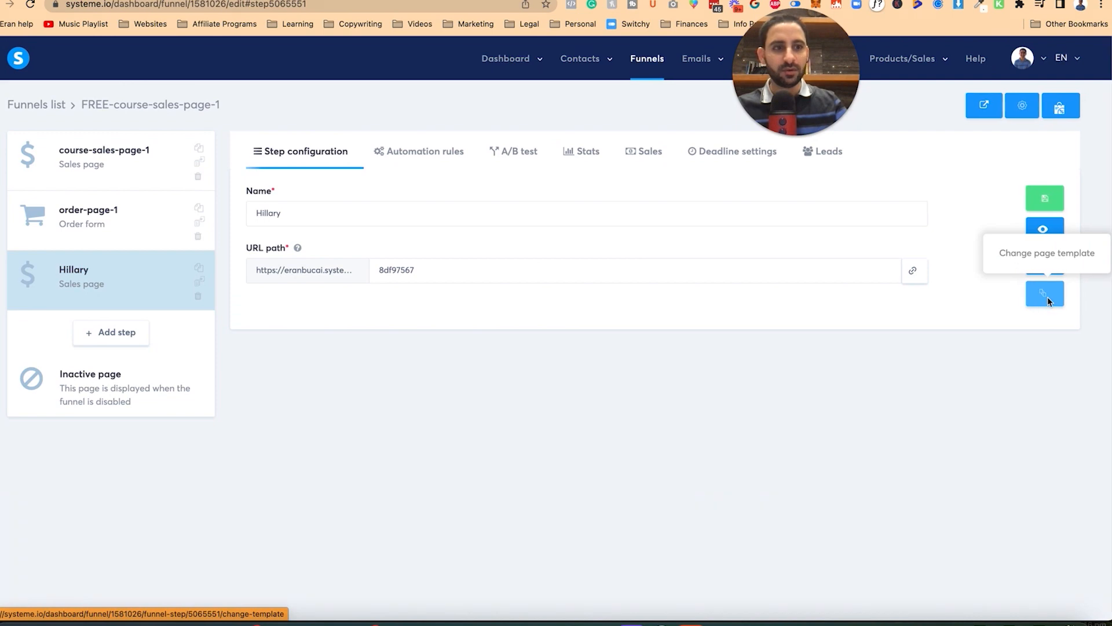
pyautogui.click(1047, 297)
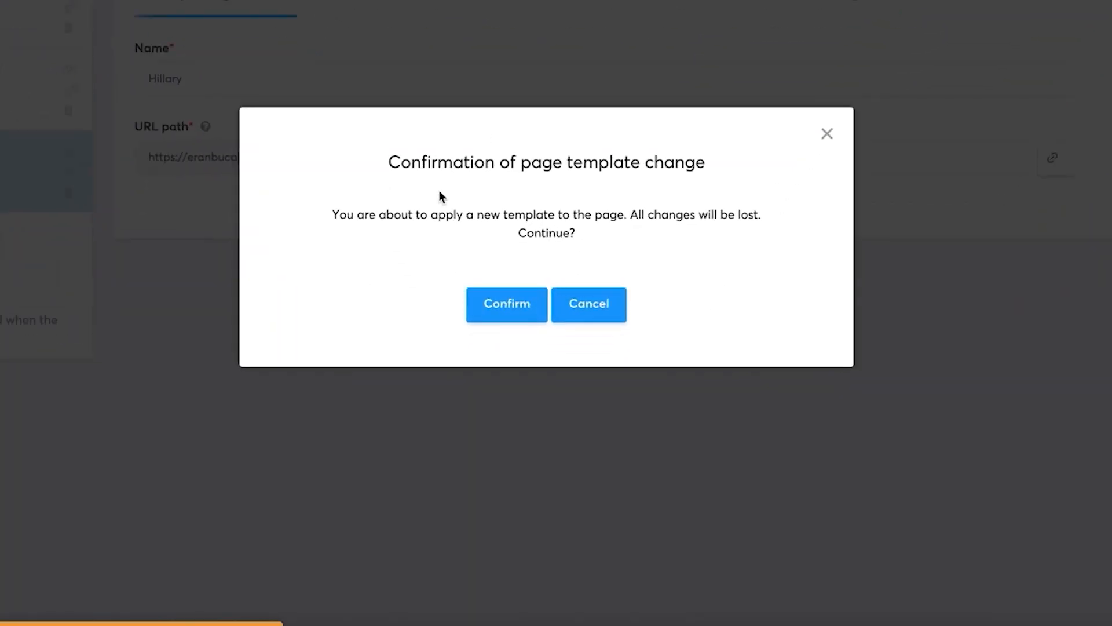
pyautogui.click(505, 307)
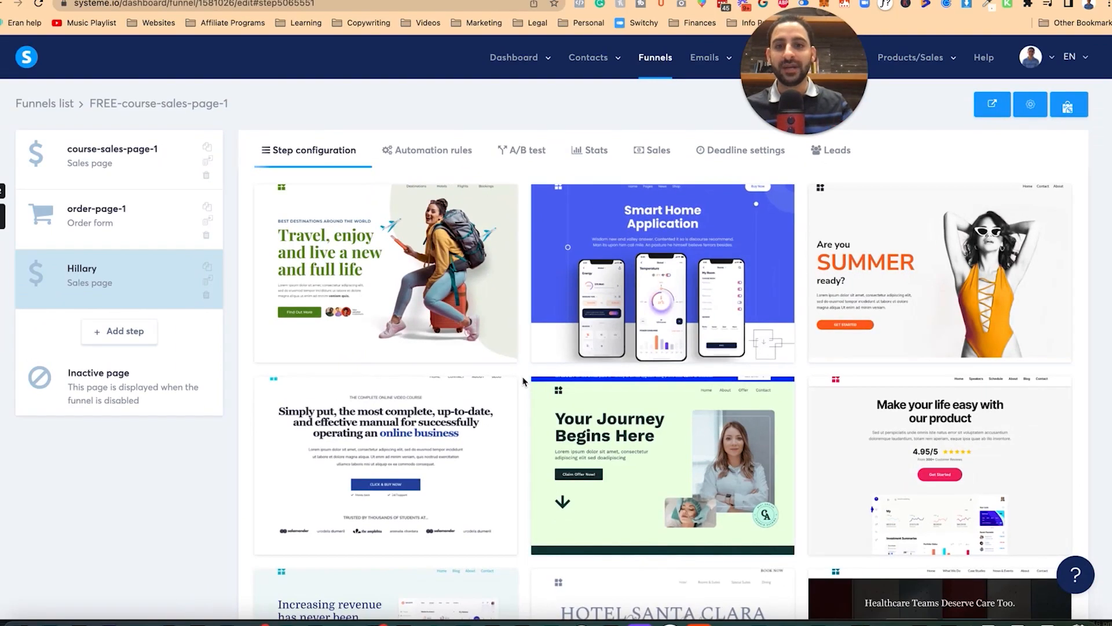
# Step: Preview the travel template from the template gallery
pyautogui.moveTo(376, 277)
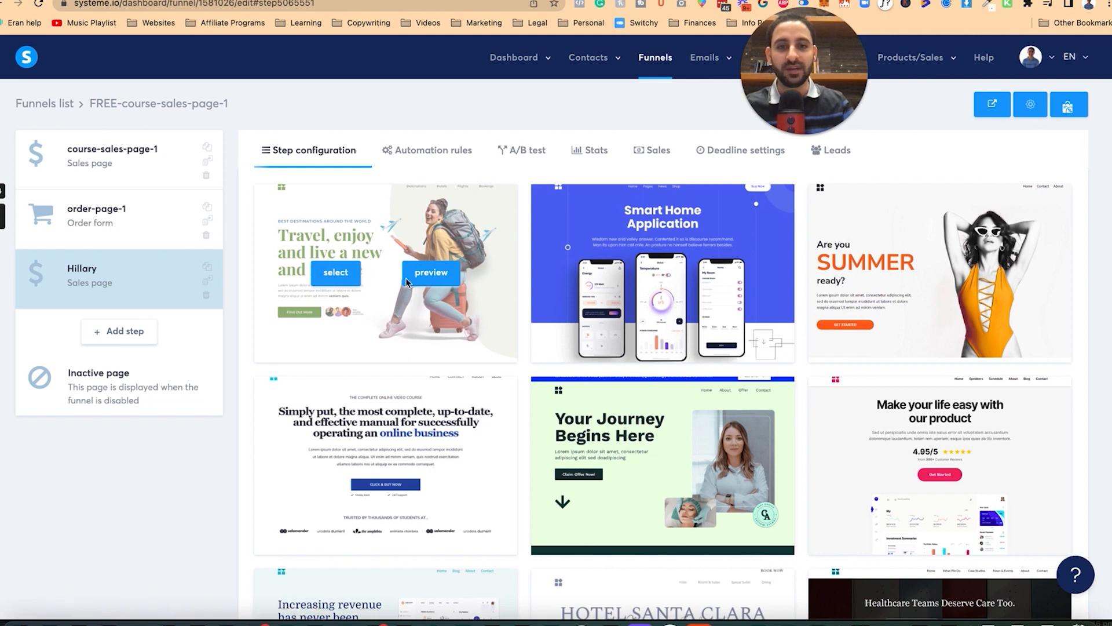
pyautogui.click(444, 280)
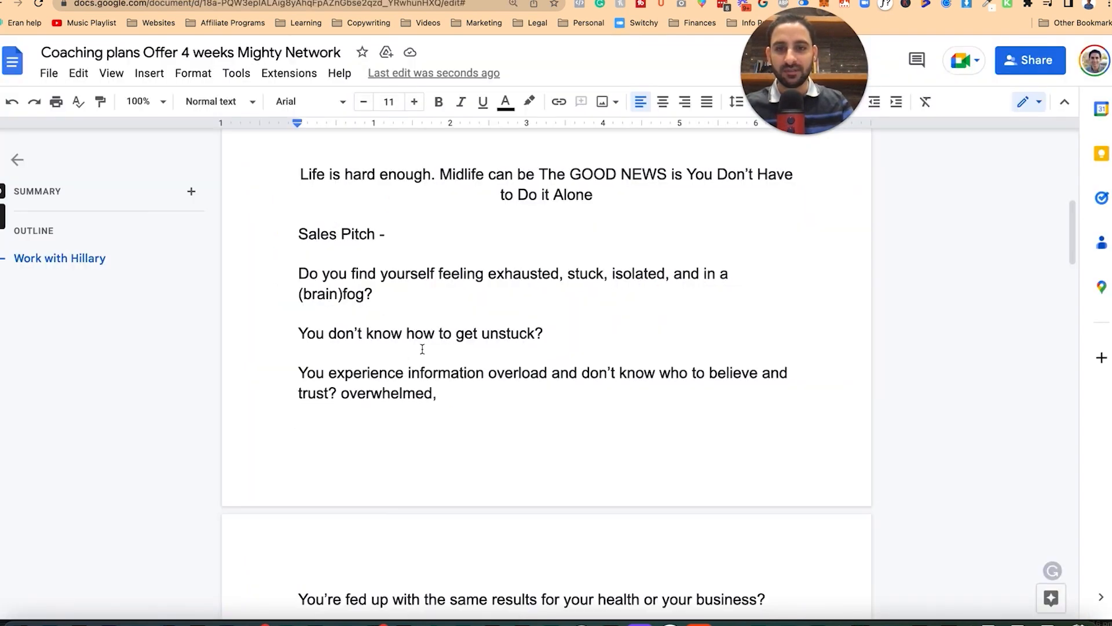
pyautogui.scroll(-2, 423, 349)
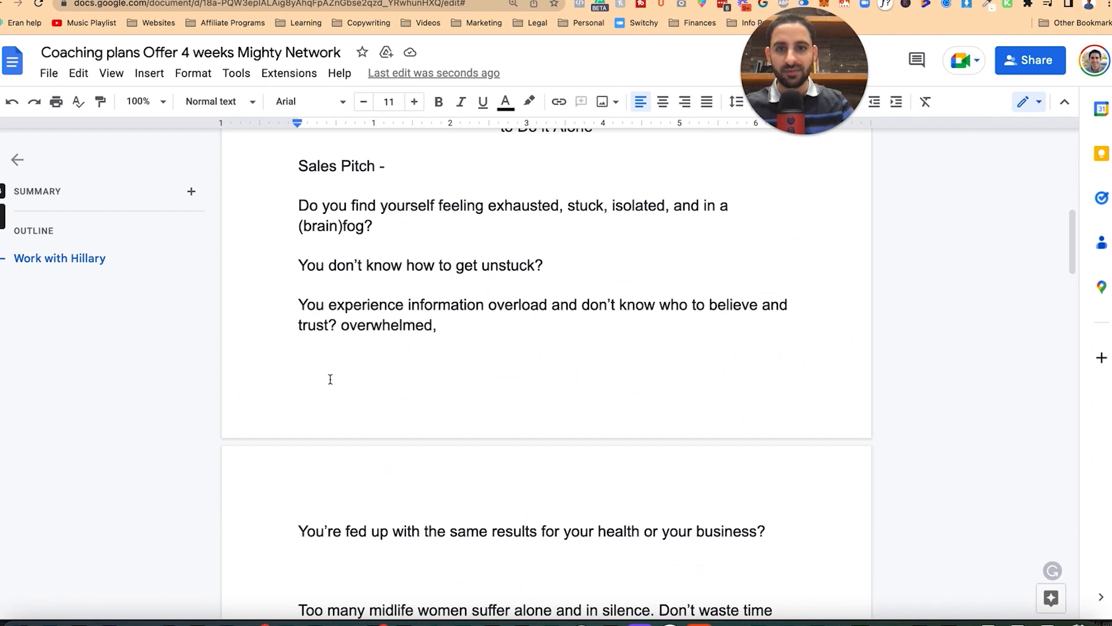
# Step: Compare the Google Doc's three numbered coaching steps with the travel template's four service cards
pyautogui.scroll(3, 533, 230)
pyautogui.scroll(-7, 336, 338)
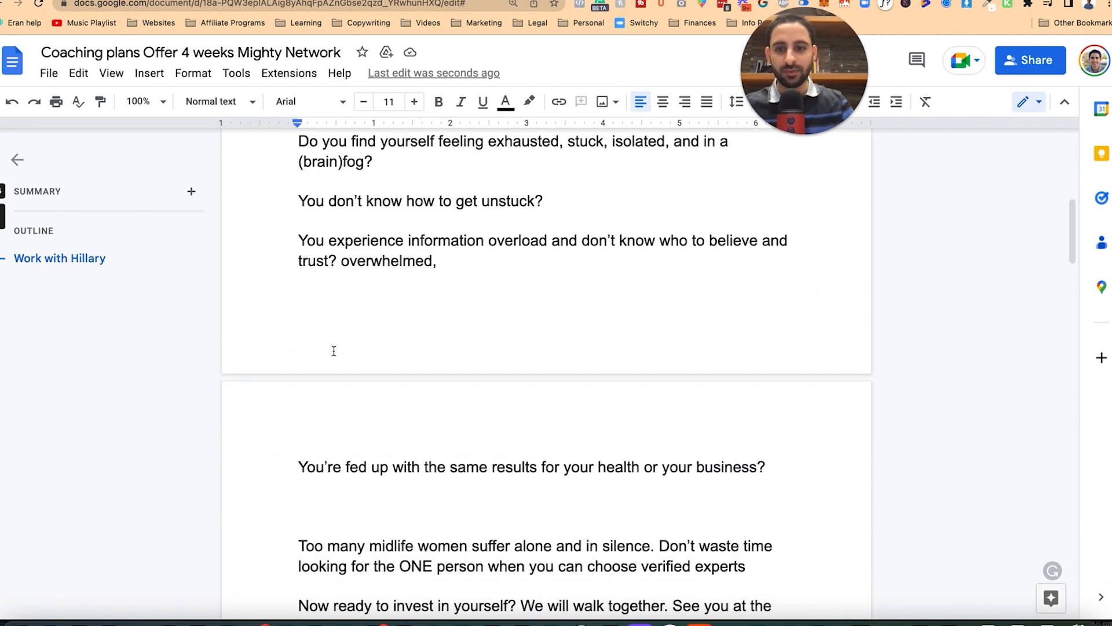
pyautogui.scroll(-4, 337, 409)
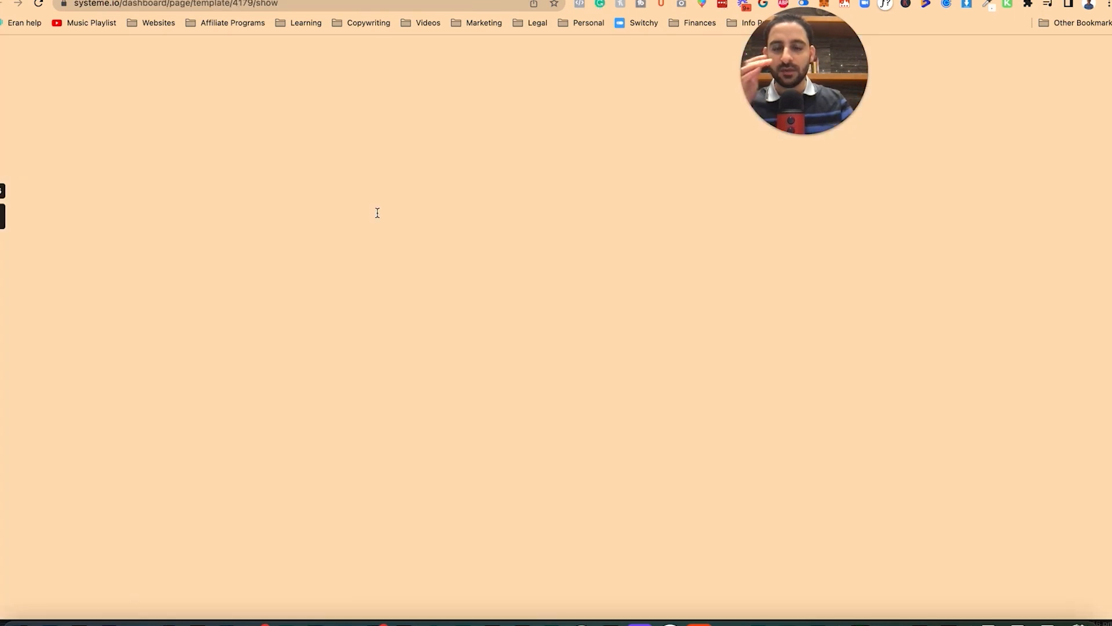
pyautogui.scroll(-10, 464, 347)
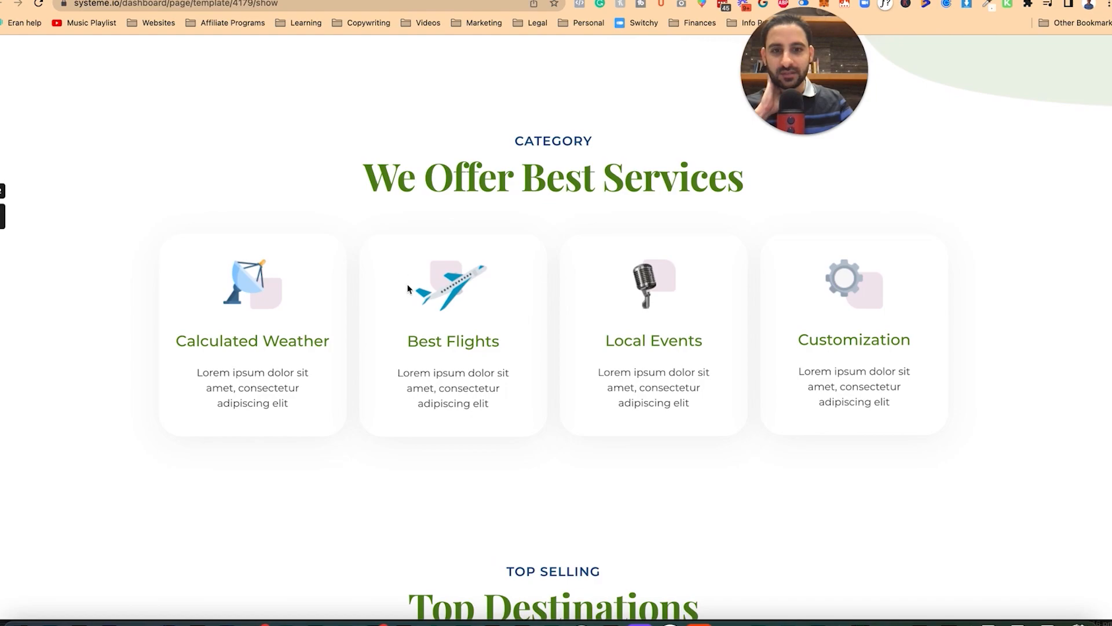
pyautogui.scroll(-20, 407, 287)
pyautogui.scroll(20, 407, 287)
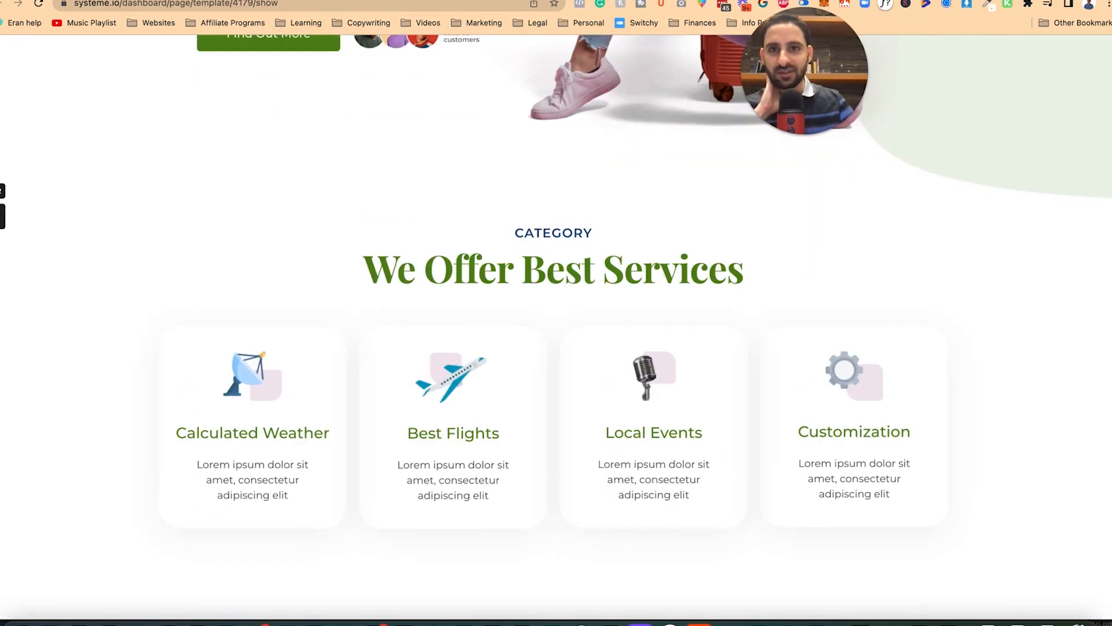
pyautogui.hotkey('ctrl', 'Tab')
pyautogui.scroll(-8, 447, 434)
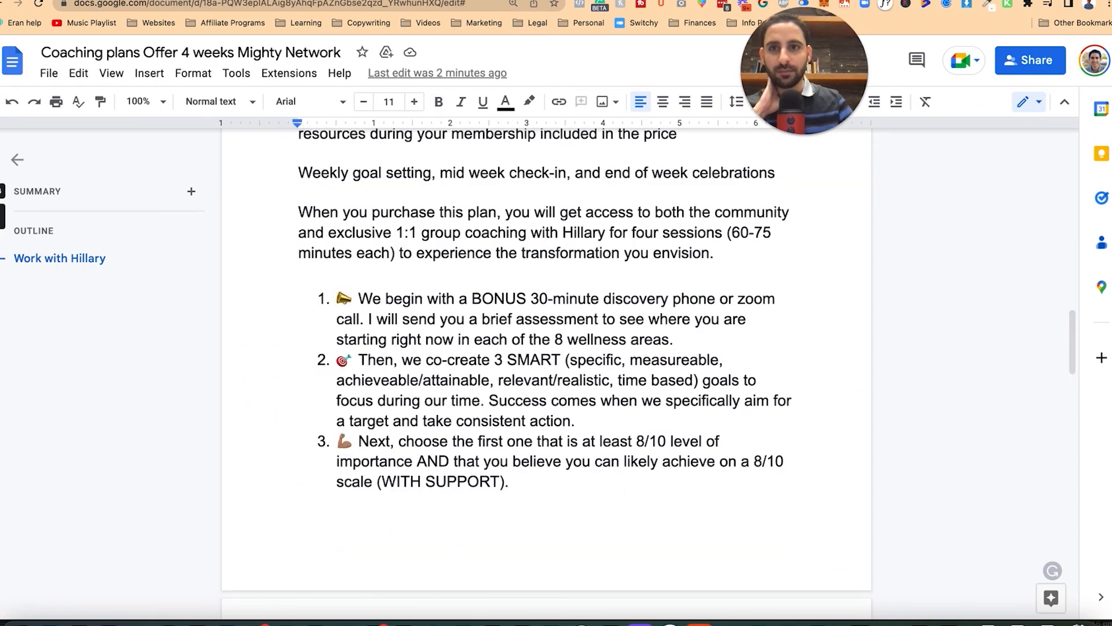
pyautogui.hotkey('ctrl', 'shift', 'Tab')
pyautogui.hotkey('ctrl', 'Tab')
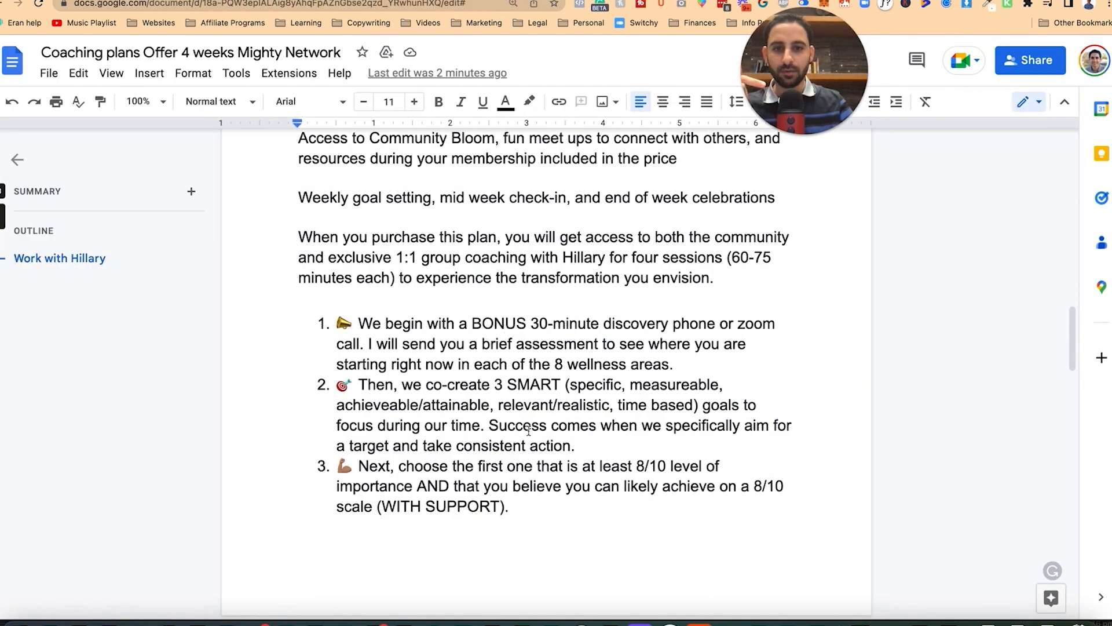
pyautogui.scroll(-1, 529, 431)
pyautogui.hotkey('ctrl', 'shift', 'Tab')
pyautogui.hotkey('ctrl', 'shift', 'Tab')
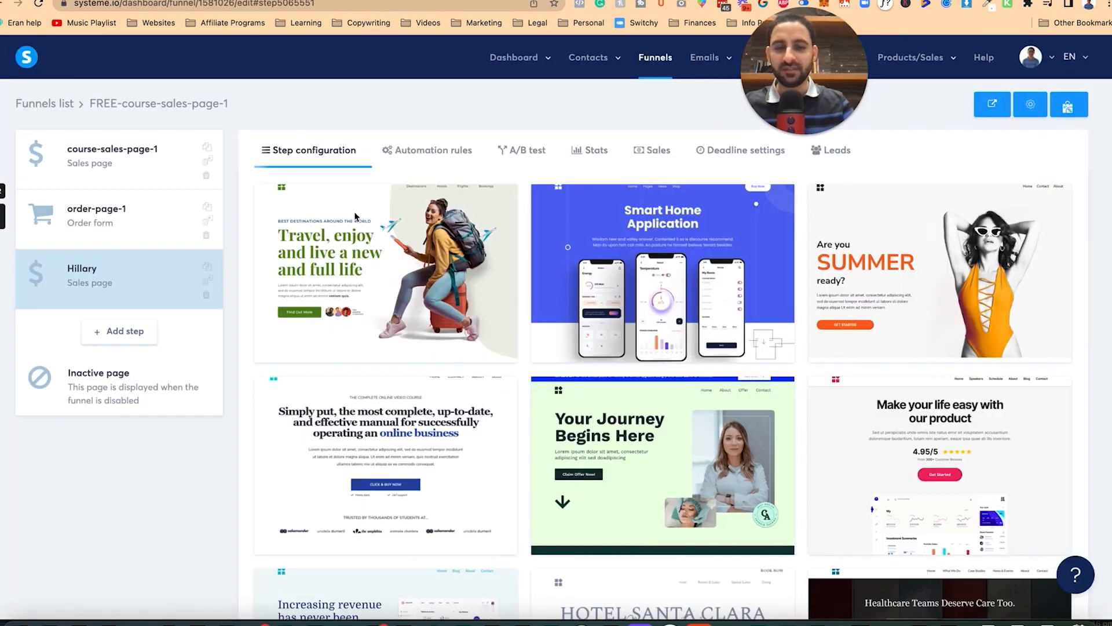
pyautogui.scroll(-4, 588, 407)
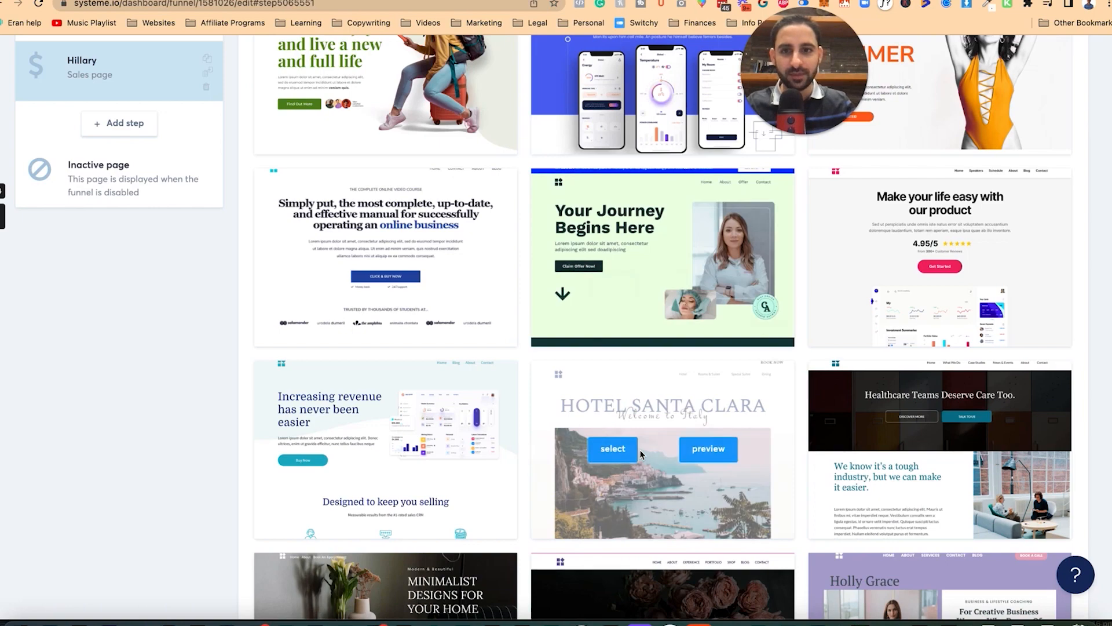
pyautogui.scroll(-4, 563, 395)
pyautogui.hotkey('ctrl', 'Tab')
pyautogui.scroll(-3, 534, 323)
pyautogui.scroll(2, 534, 324)
pyautogui.scroll(-3, 534, 324)
pyautogui.scroll(4, 534, 324)
pyautogui.scroll(-12, 534, 324)
pyautogui.scroll(-10, 534, 325)
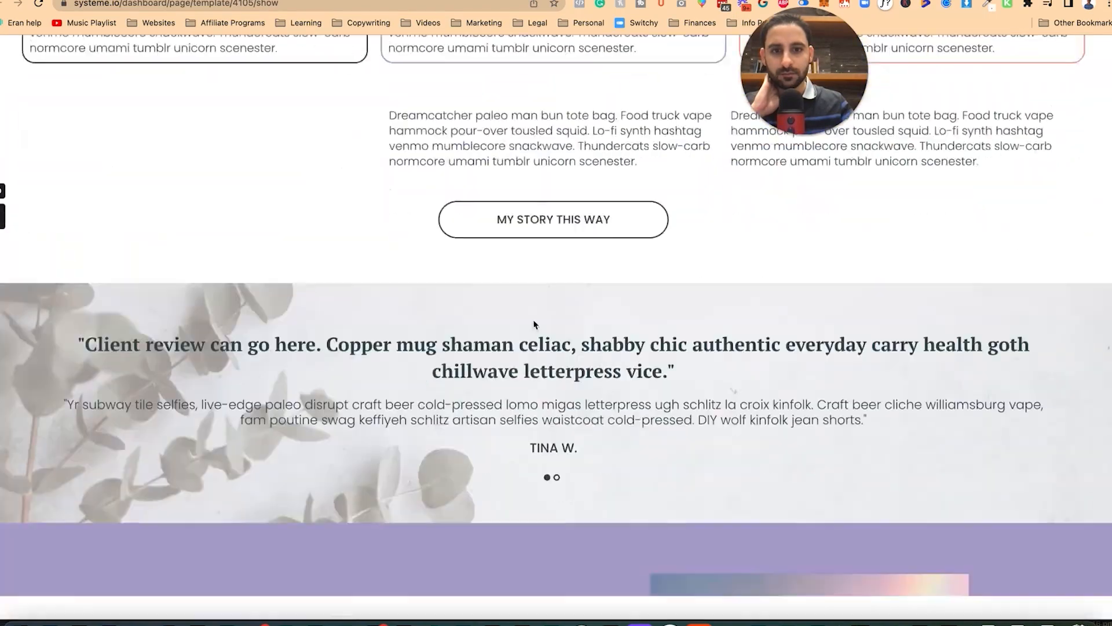
pyautogui.scroll(15, 534, 324)
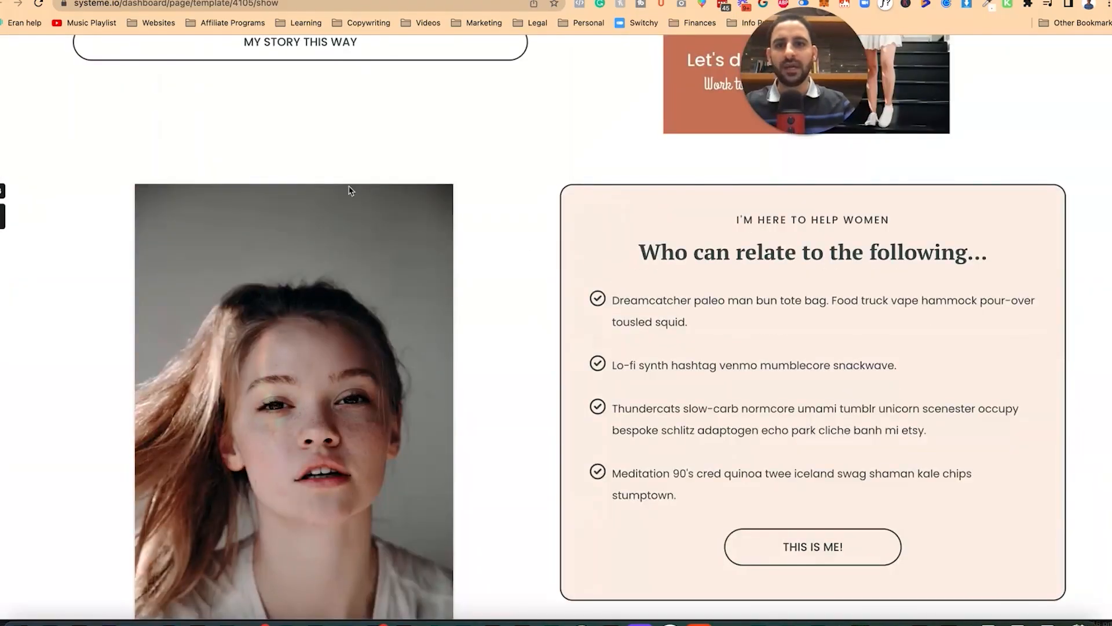
pyautogui.hotkey('ctrl', 'shift', 'Tab')
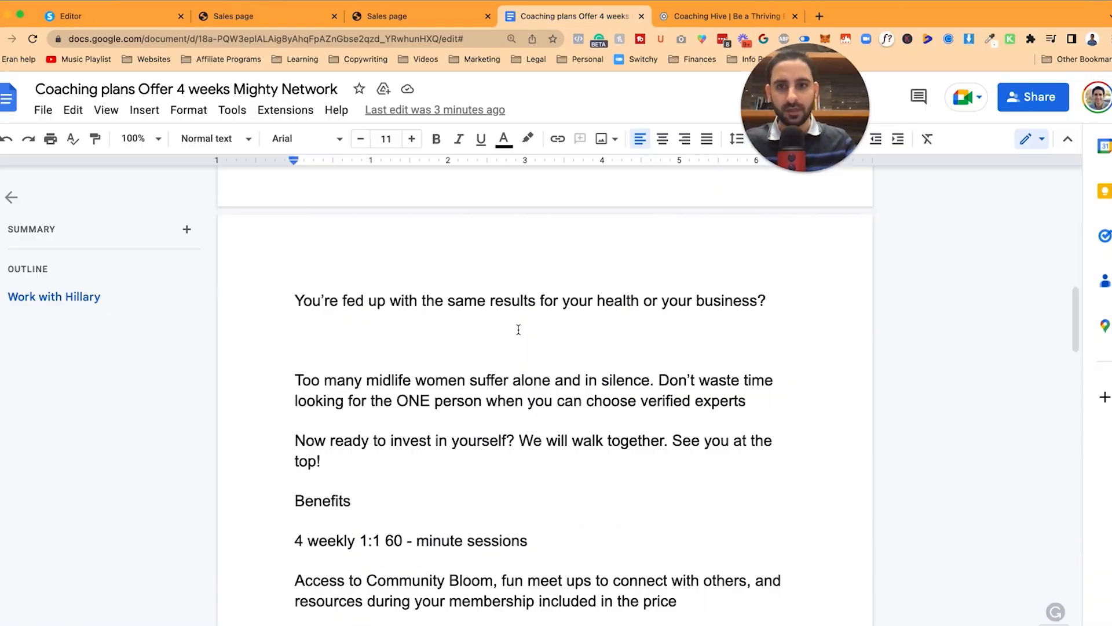
pyautogui.scroll(9, 519, 328)
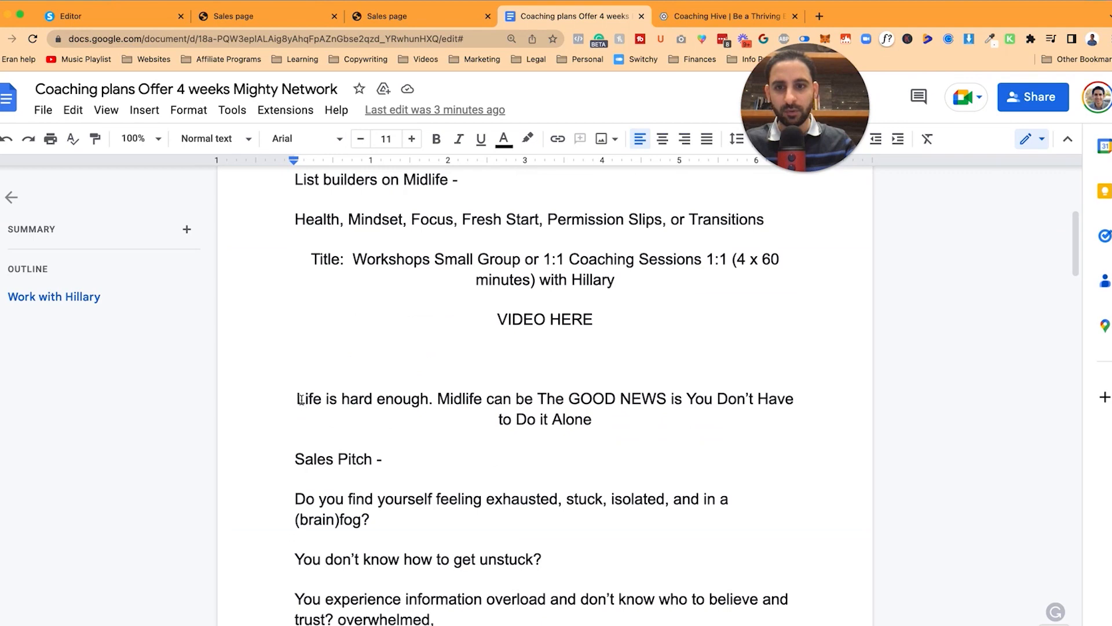
# Step: Replace the 'Who can relate' headline with the copied 'Life is hard enough' paragraph
pyautogui.moveTo(297, 397); pyautogui.dragTo(587, 421)
pyautogui.press('super+c')
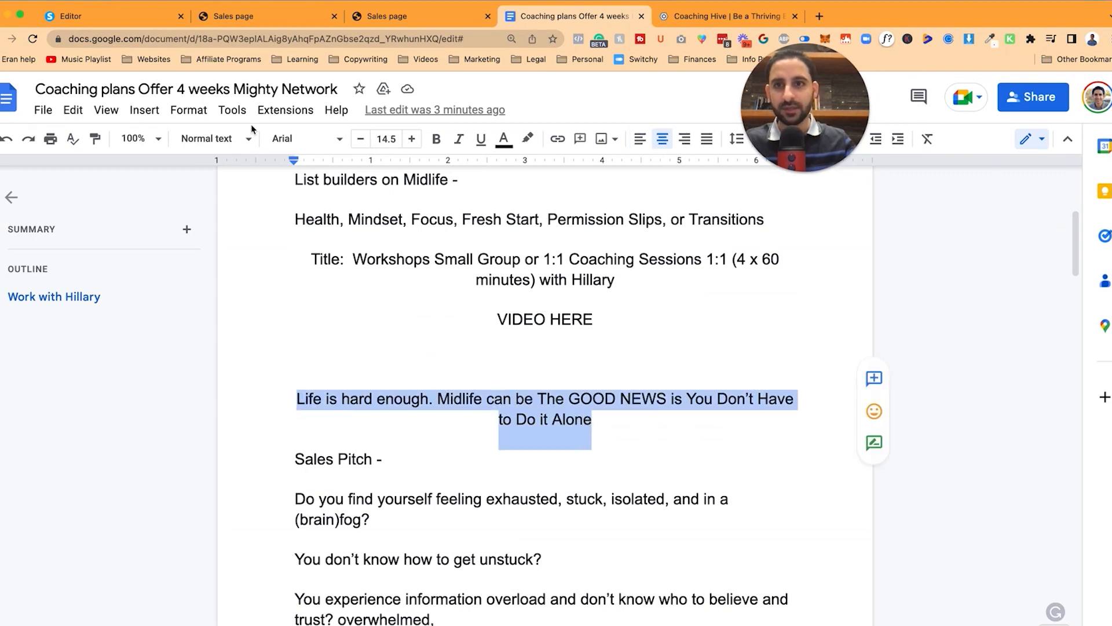
pyautogui.press('super+1')
pyautogui.scroll(-15, 745, 475)
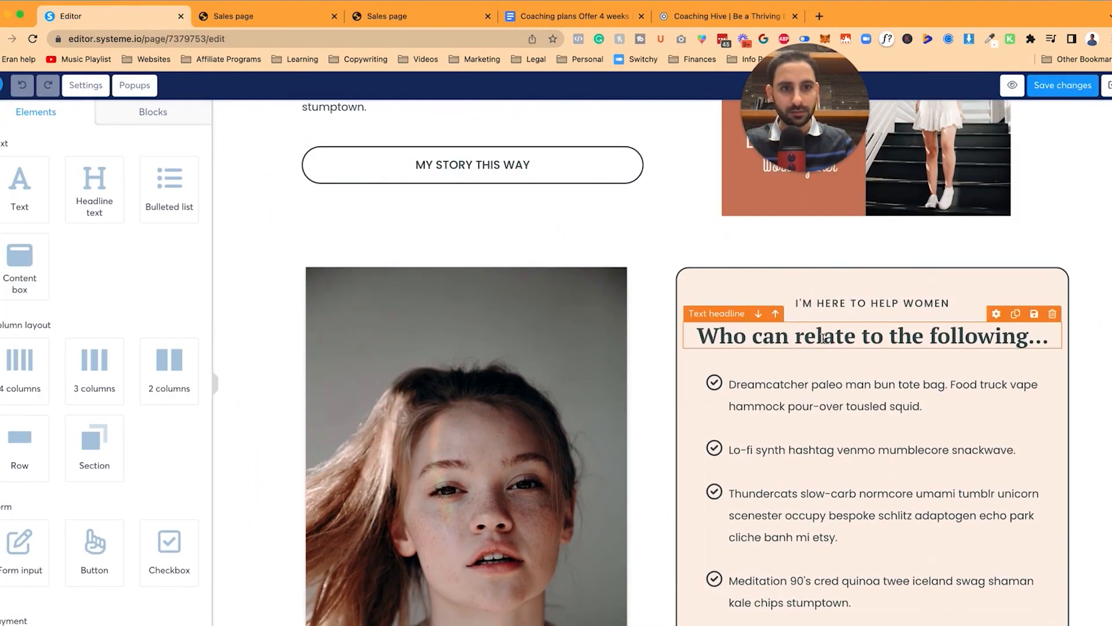
pyautogui.click(823, 339)
pyautogui.press('super+a')
pyautogui.press('super+v')
pyautogui.click(660, 243)
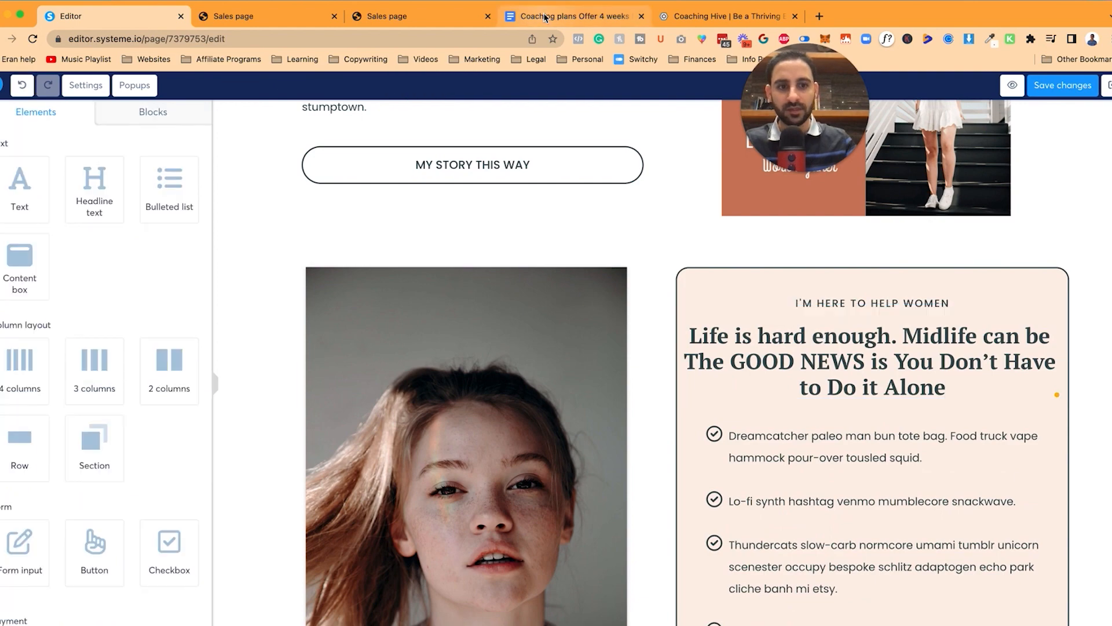
# Step: Select the coaching questions below that paragraph in the Google Doc
pyautogui.click(546, 17)
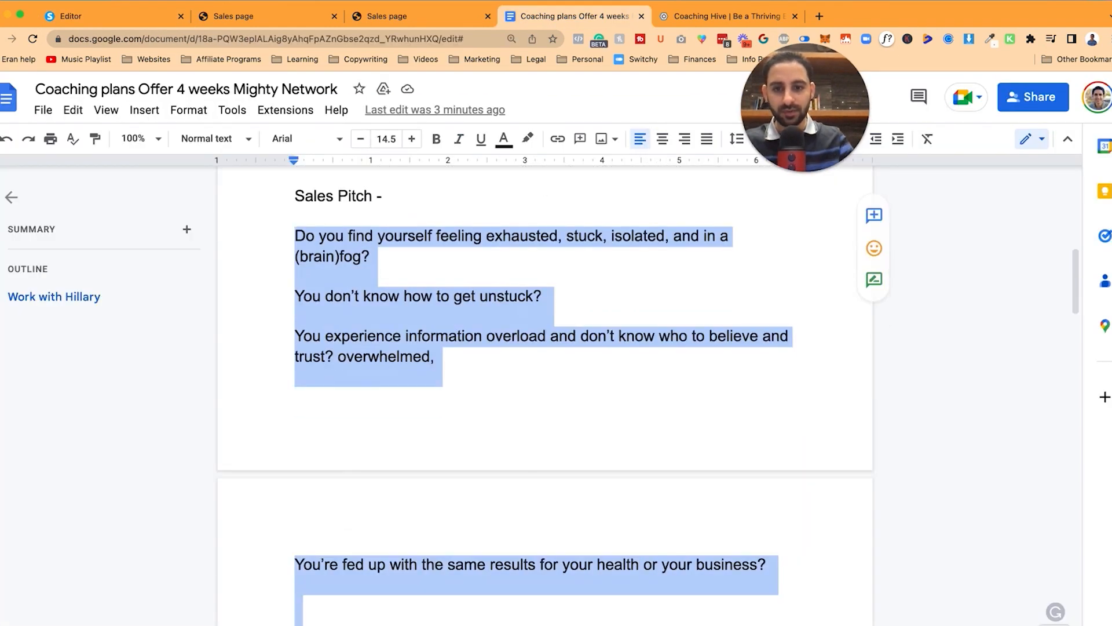
pyautogui.scroll(-2, 716, 336)
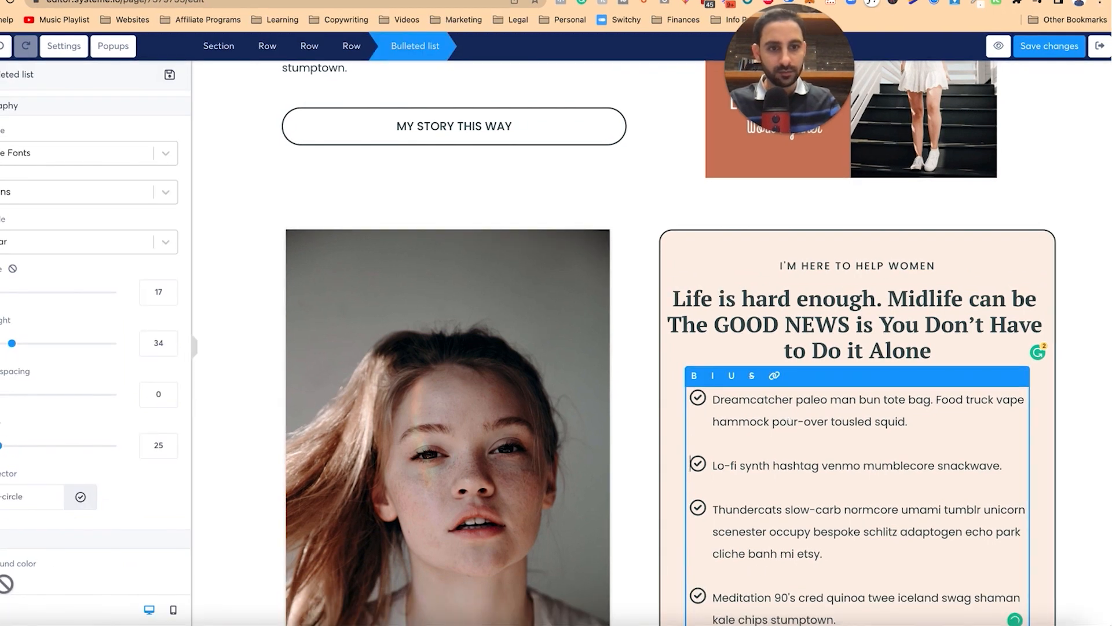
pyautogui.hotkey('shift', 'Down')
pyautogui.hotkey('shift', 'Down')
pyautogui.hotkey('shift', 'Down')
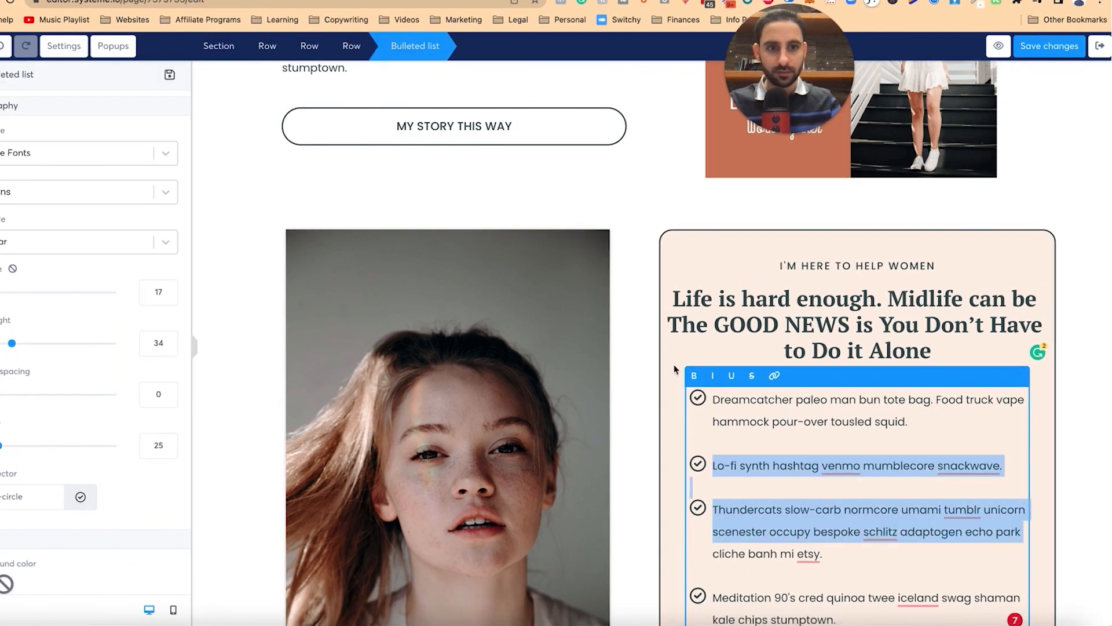
# Step: Paste the four coaching questions into the checklist, one question per bullet
pyautogui.click(671, 346)
pyautogui.click(749, 497)
pyautogui.press('super+a')
pyautogui.write('Do you find yourself feeling exhausted, stuck, isolated, and in a (brain)fog? You don’t know how to get unstuck? You experience information overload and don’t know who to believe and trust? overwhelmed, You’re fed up with the same results for your health or your business?')
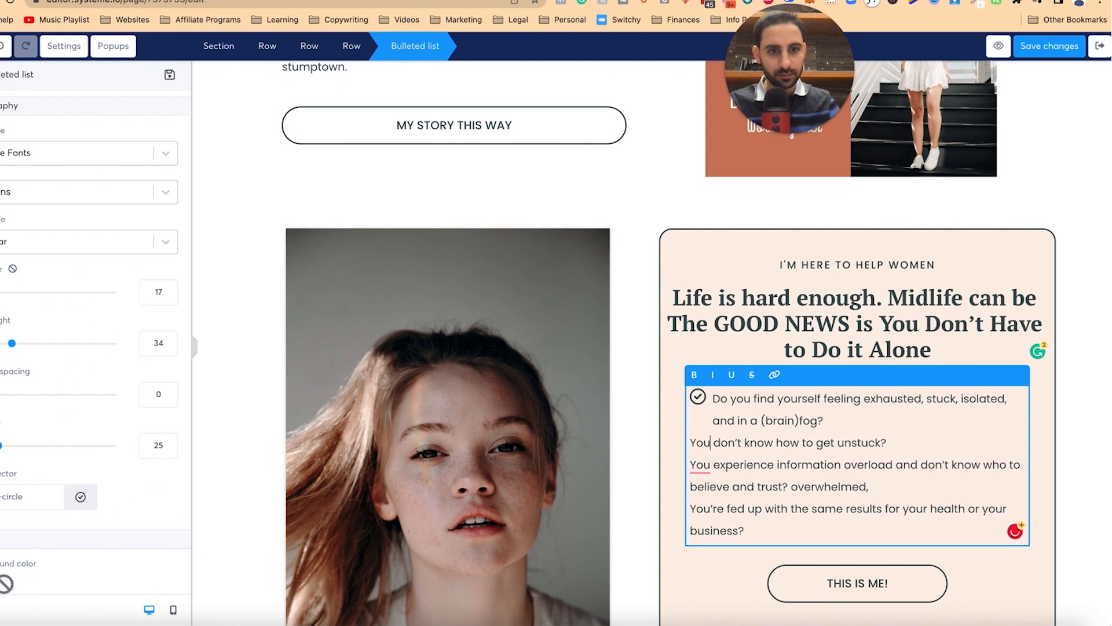
pyautogui.press('BackSpace')
pyautogui.press('Return')
pyautogui.press('Down')
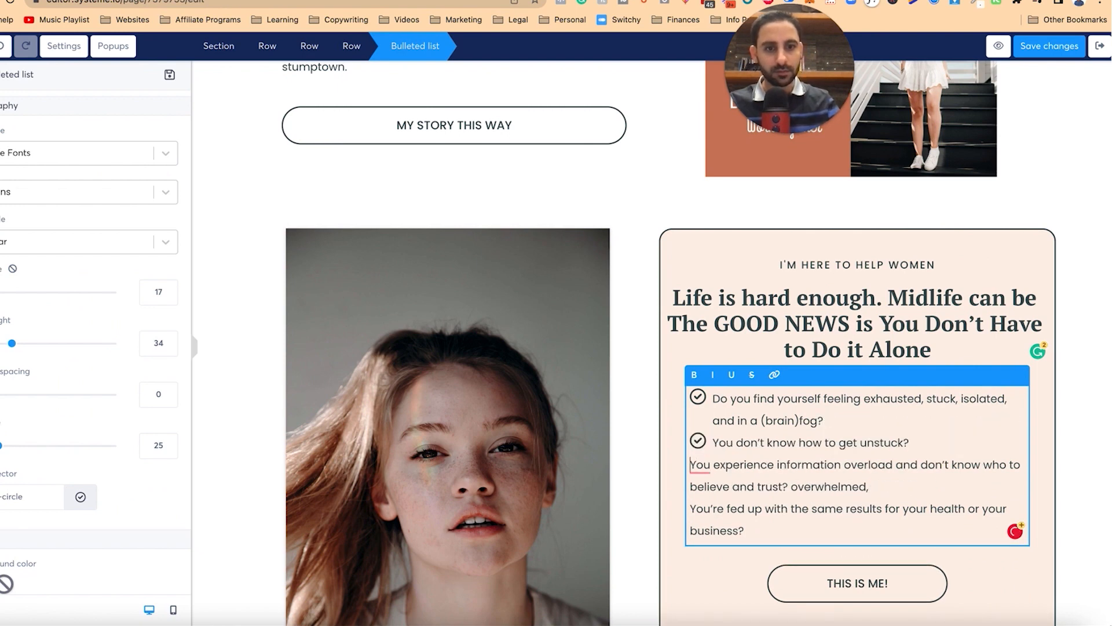
pyautogui.press('BackSpace')
pyautogui.press('Return')
pyautogui.press('Down')
pyautogui.press('BackSpace')
pyautogui.press('Return')
pyautogui.press('Down')
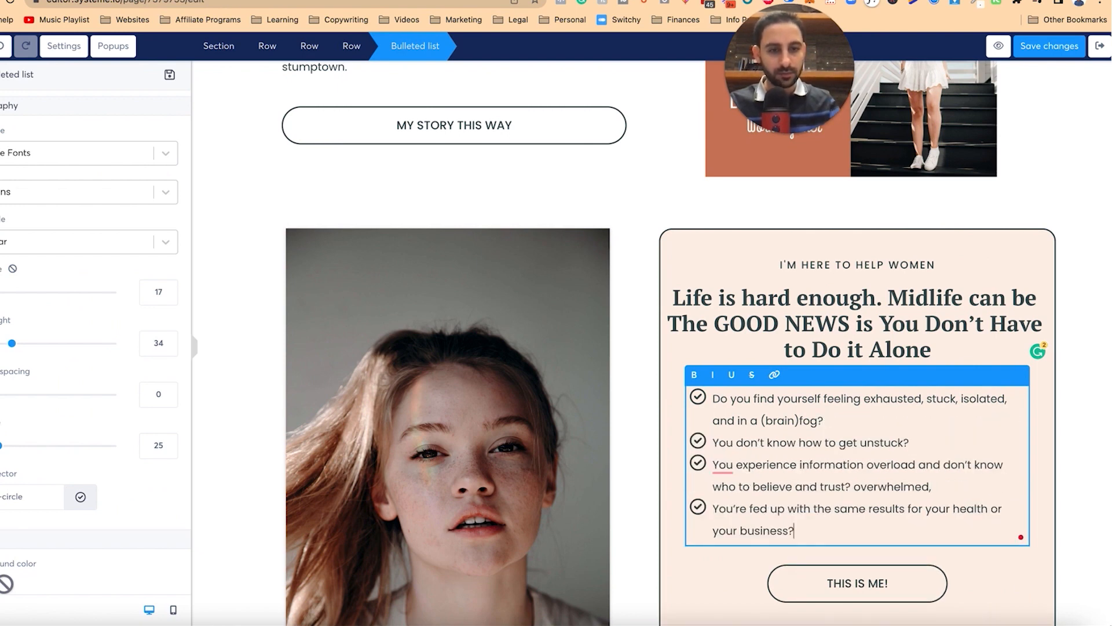
# Step: Set the checklist's vertical spacing to 15
pyautogui.doubleClick(157, 393)
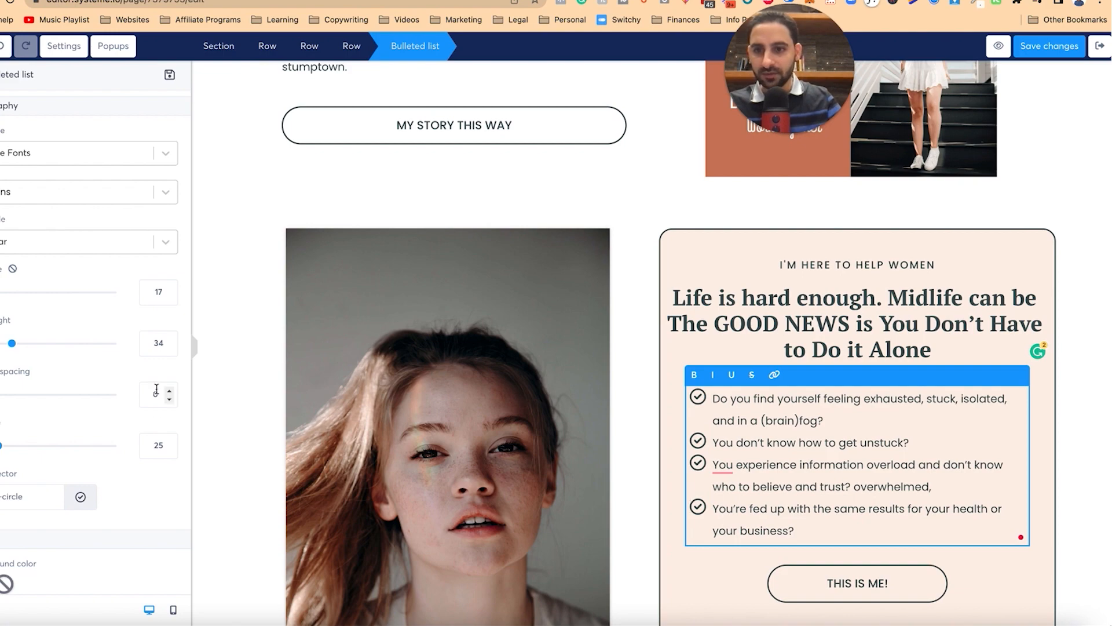
pyautogui.write('15')
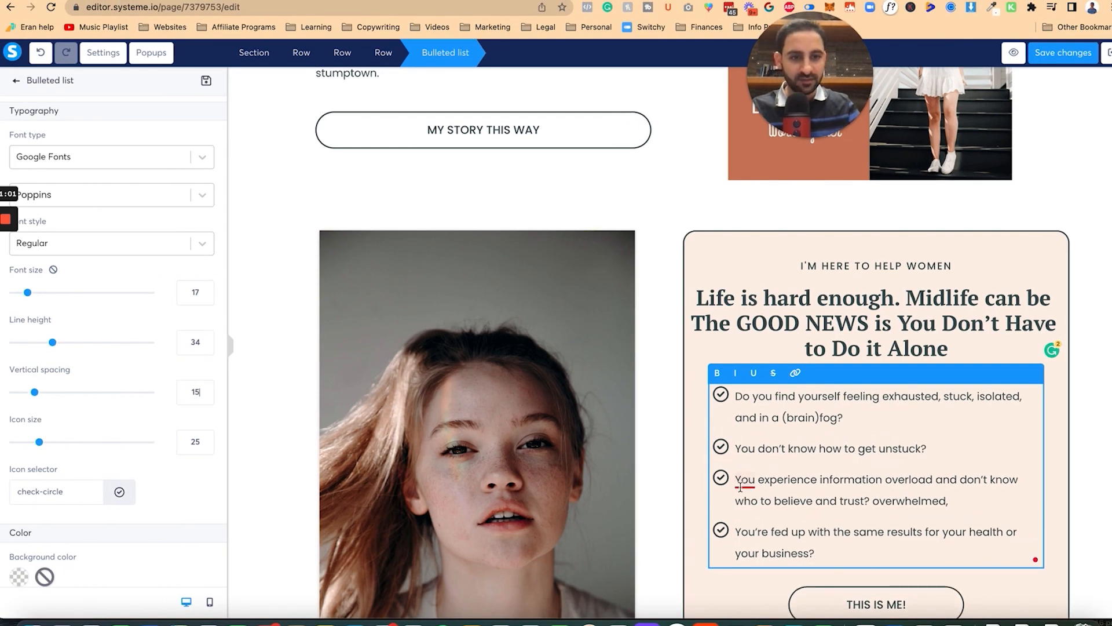
pyautogui.click(740, 486)
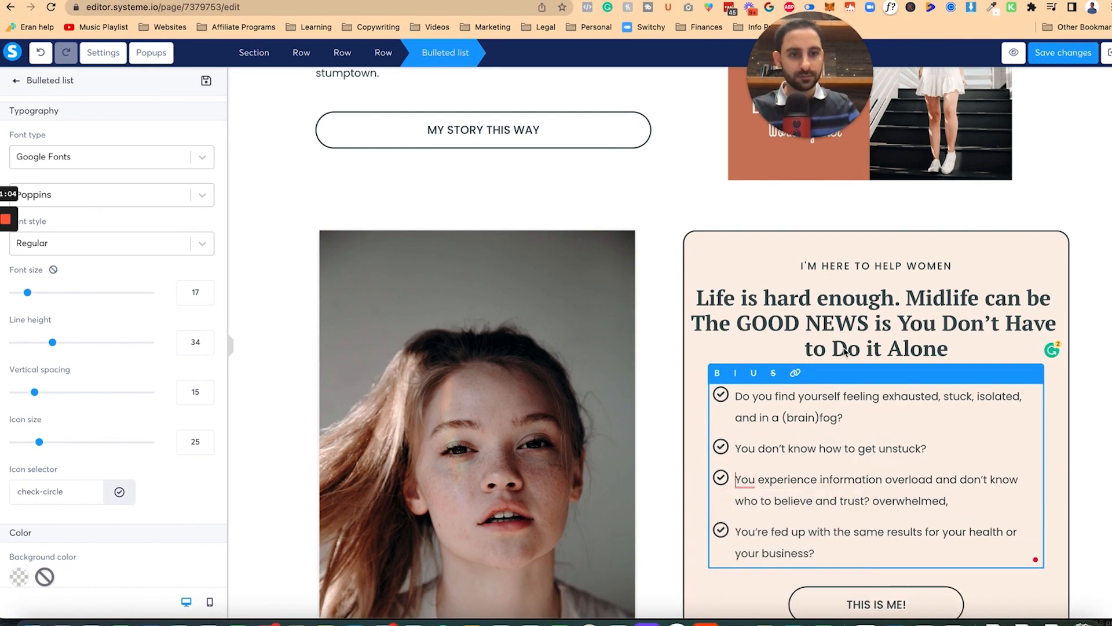
pyautogui.click(665, 434)
pyautogui.scroll(-3, 637, 417)
pyautogui.click(539, 355)
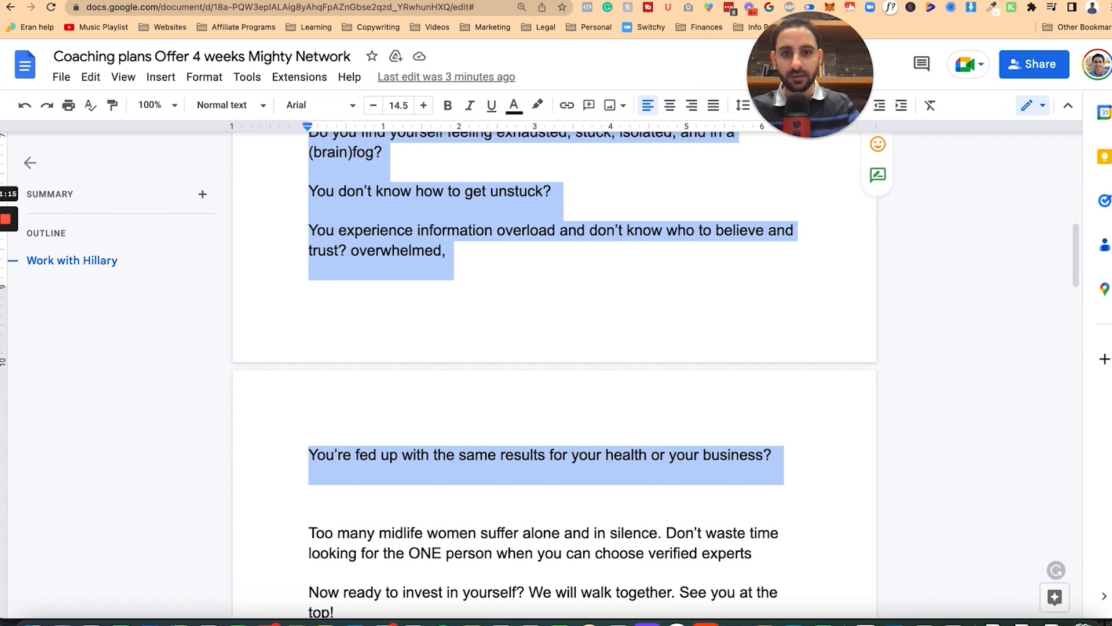
# Step: Add an empty row beneath the photo, then delete it as misplaced
pyautogui.scroll(-3, 556, 371)
pyautogui.moveTo(308, 374); pyautogui.dragTo(342, 454)
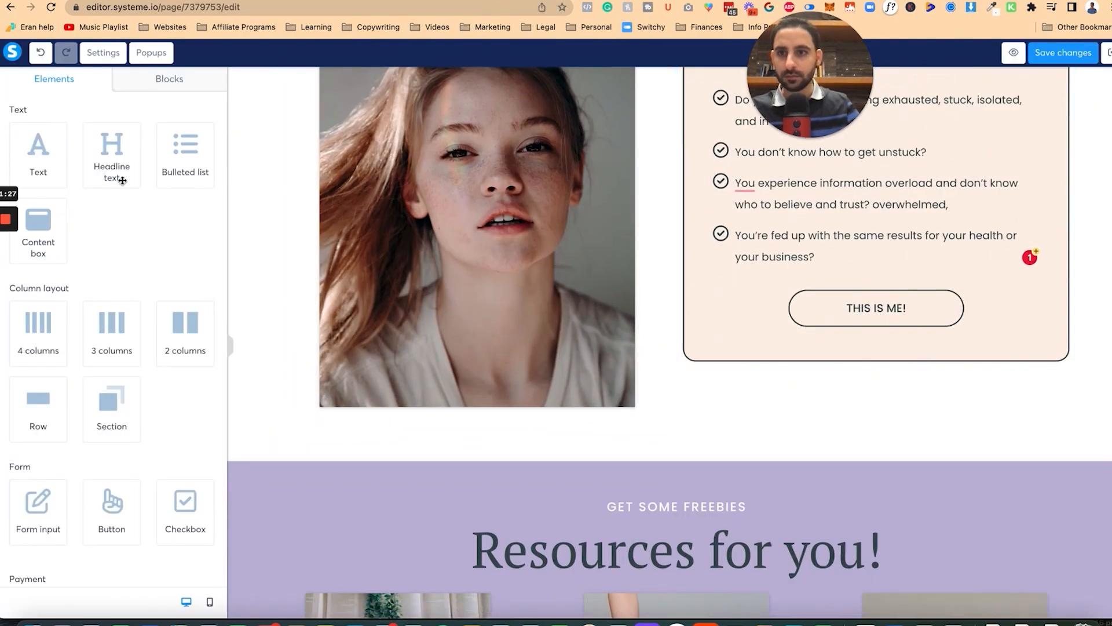
pyautogui.scroll(-10, 458, 394)
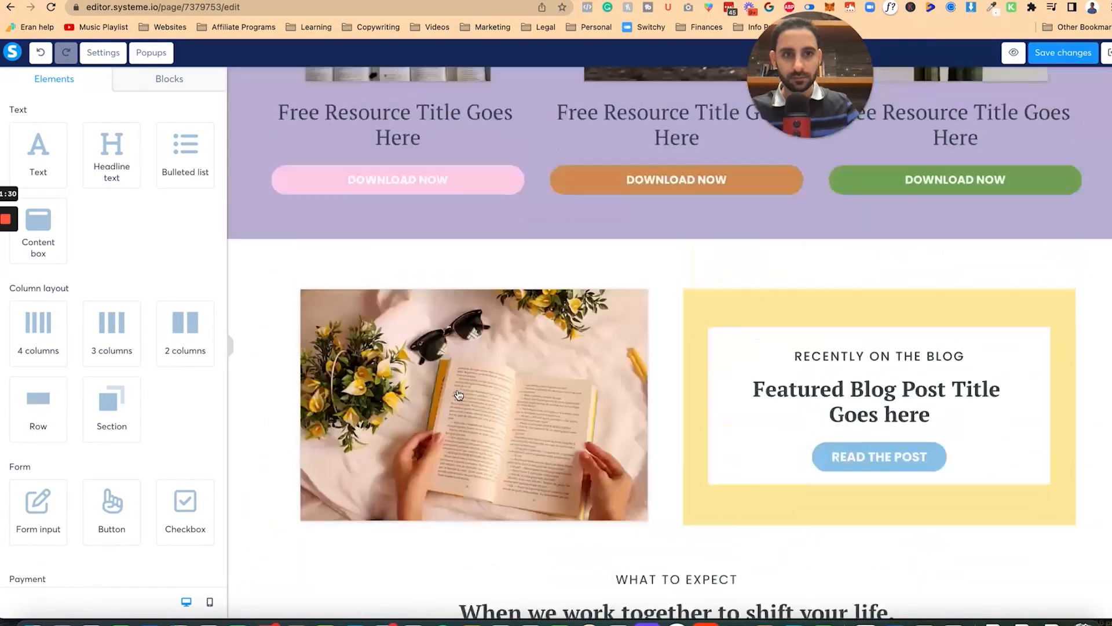
pyautogui.scroll(-6, 457, 394)
pyautogui.scroll(-5, 459, 395)
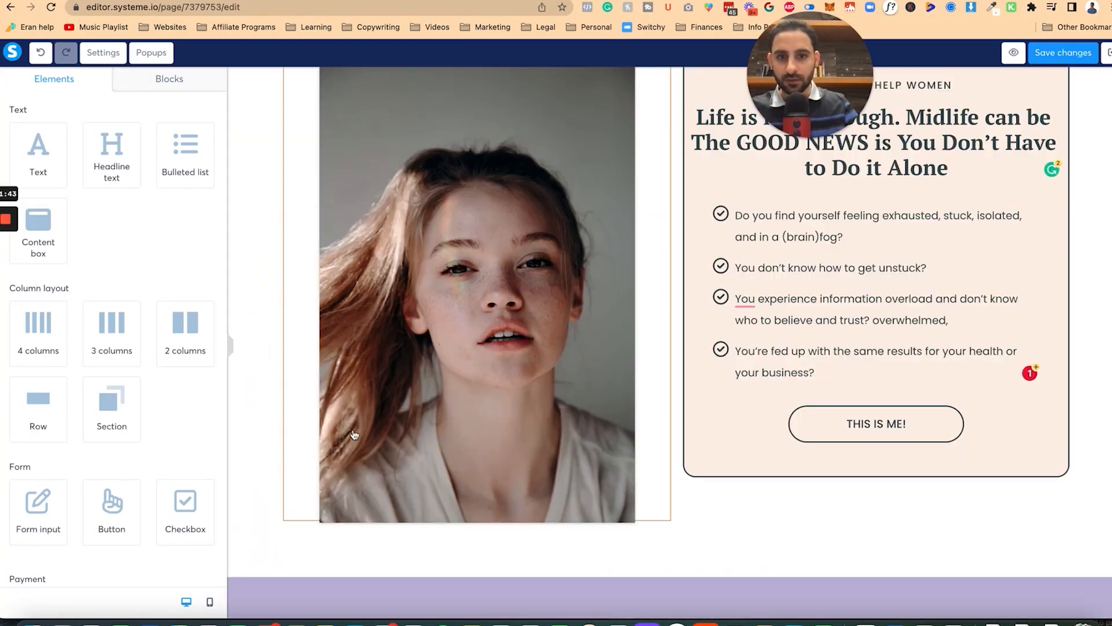
pyautogui.scroll(-2, 354, 435)
pyautogui.moveTo(38, 409); pyautogui.dragTo(573, 443)
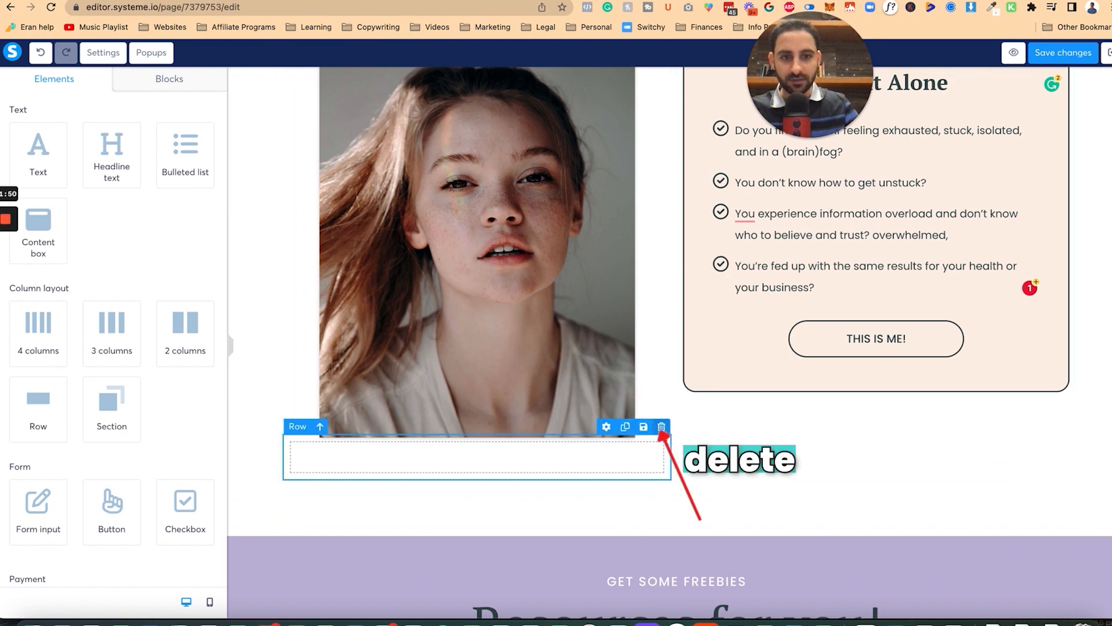
pyautogui.click(661, 426)
pyautogui.click(666, 77)
# Step: Add a row with the 'Too many midlife women suffer alone' headline, breaking before 'Don't waste time'
pyautogui.moveTo(38, 416); pyautogui.dragTo(670, 471)
pyautogui.moveTo(125, 164); pyautogui.dragTo(579, 466)
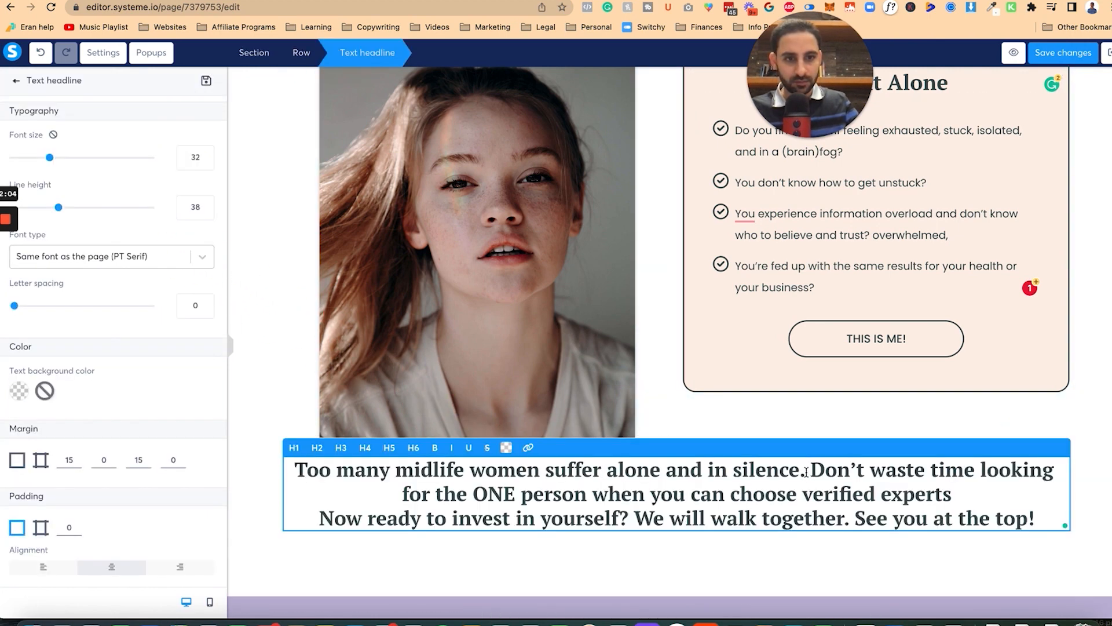
pyautogui.press('Return')
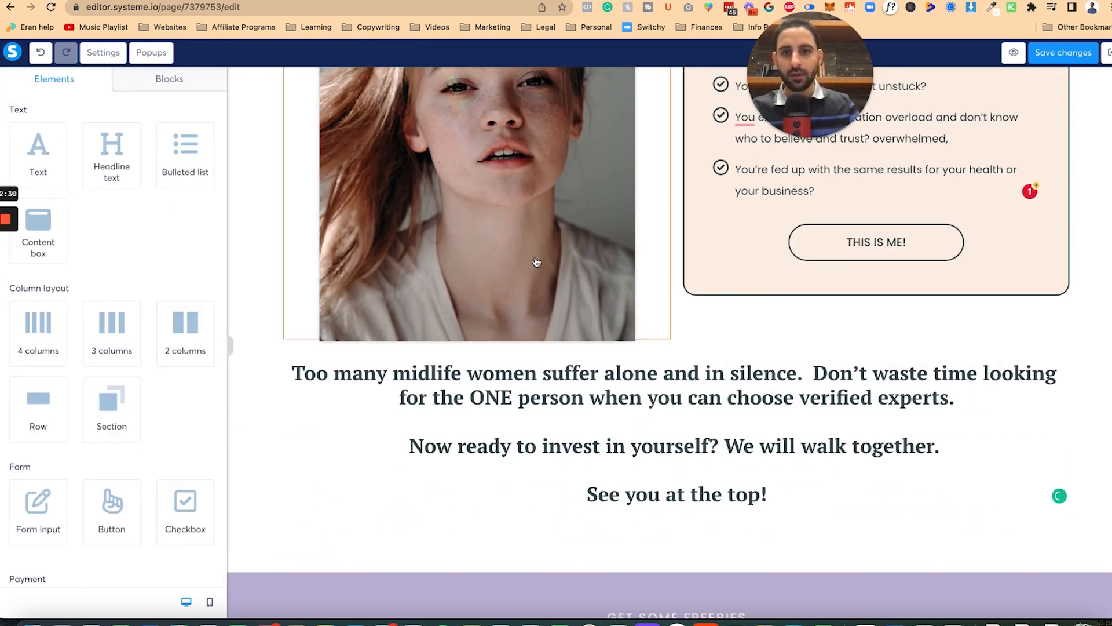
pyautogui.click(536, 261)
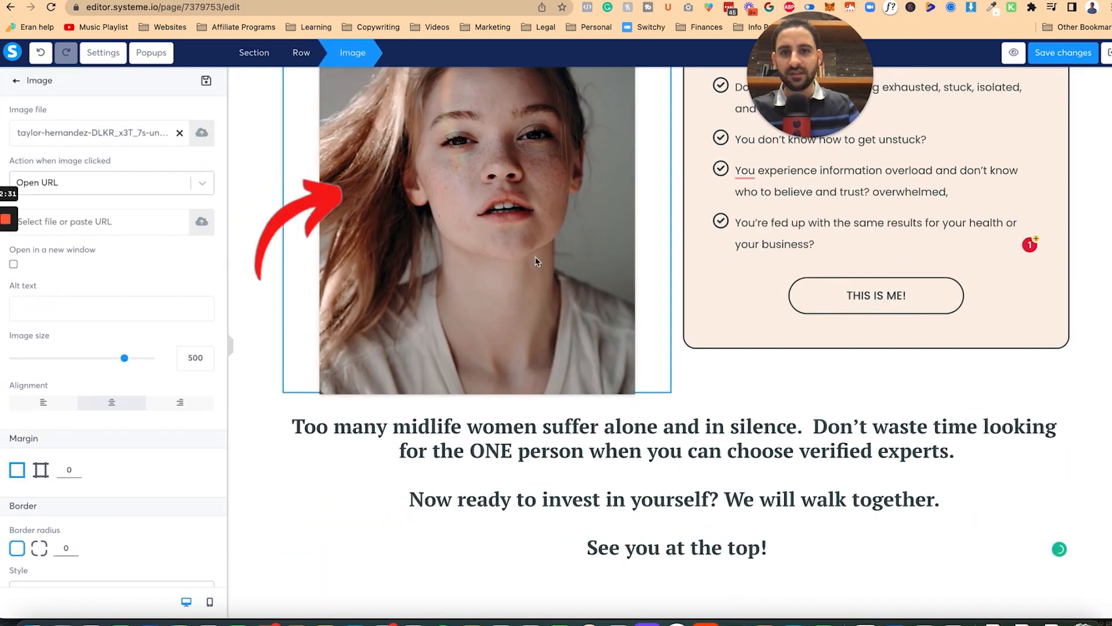
# Step: Delete the 'Let's do this' image, then the 'Hey there!' intro row
pyautogui.scroll(3, 536, 260)
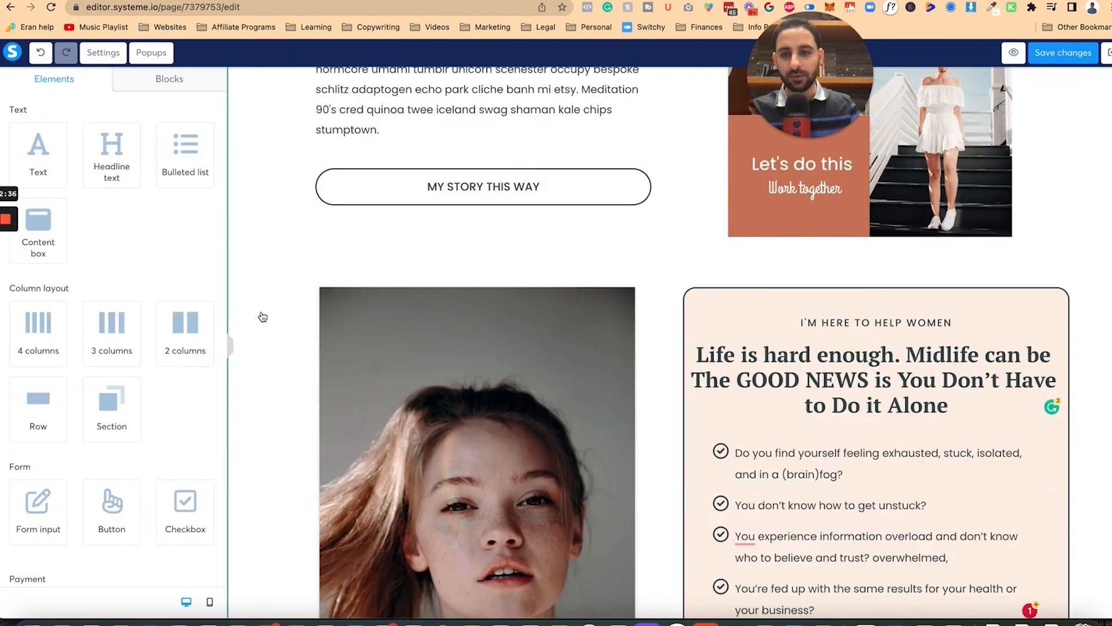
pyautogui.scroll(8, 263, 316)
pyautogui.click(1048, 341)
pyautogui.click(666, 77)
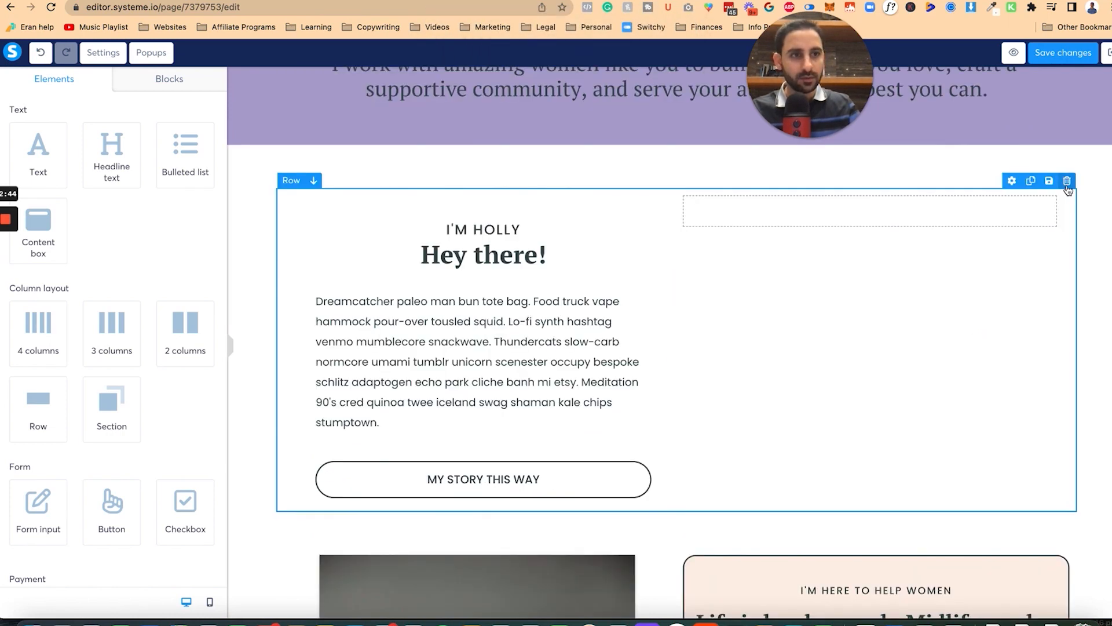
pyautogui.click(1067, 190)
pyautogui.click(666, 77)
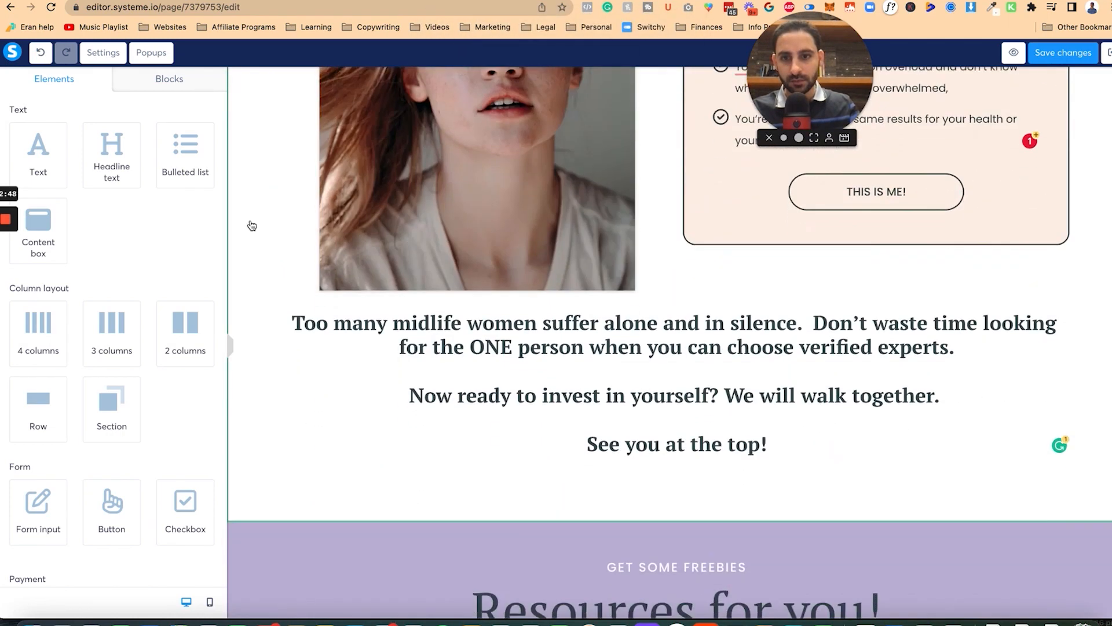
pyautogui.scroll(-1, 260, 383)
pyautogui.scroll(6, 265, 483)
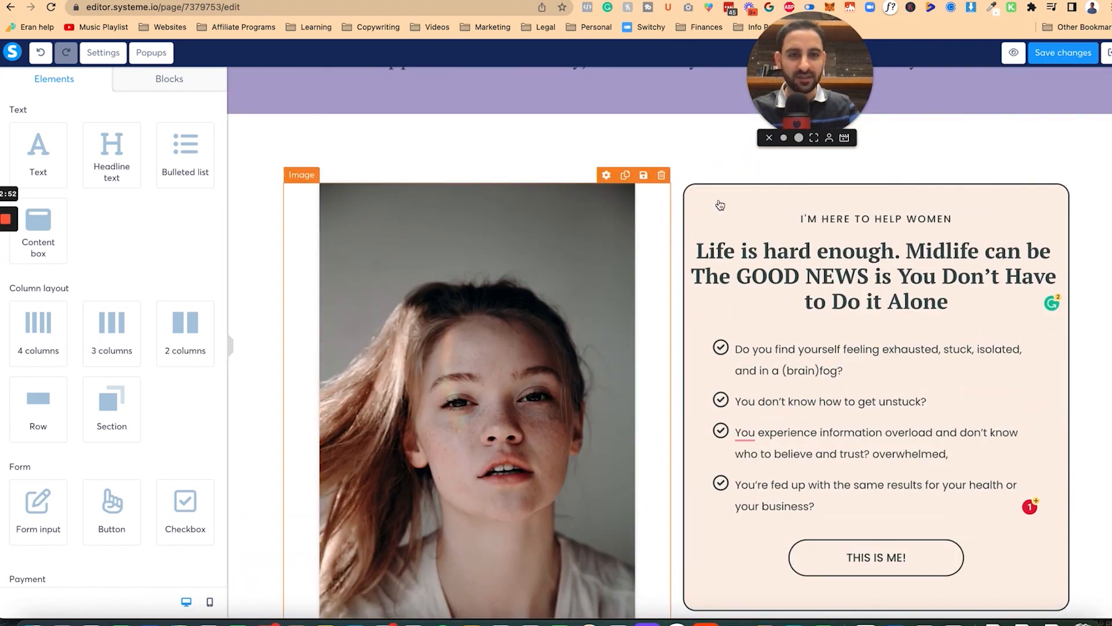
# Step: Change the card row's left/right padding from 10 to 40
pyautogui.click(720, 235)
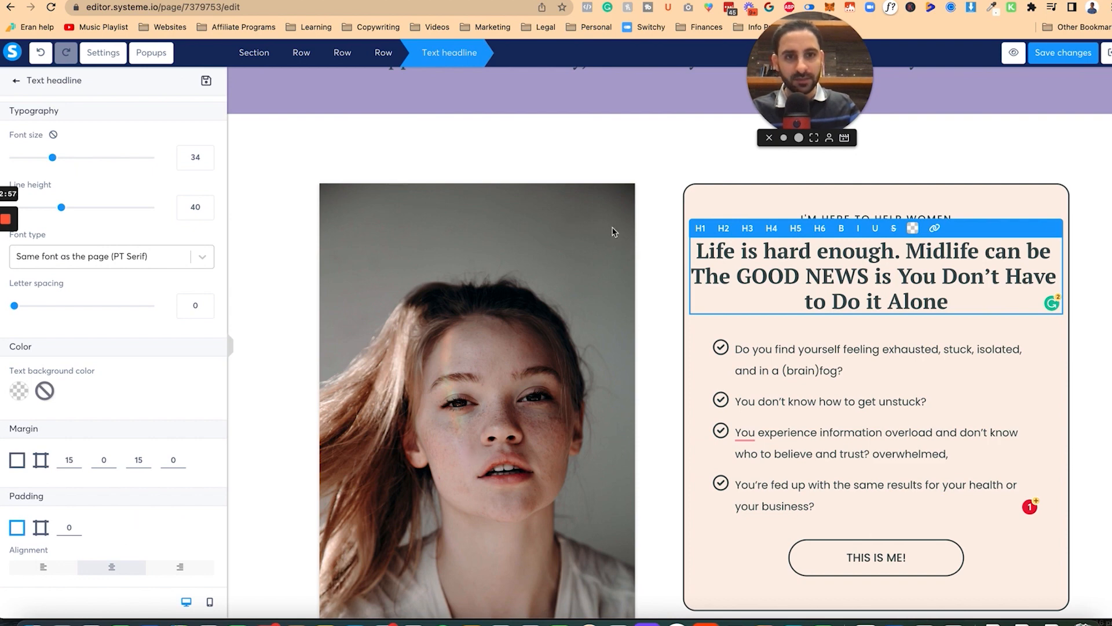
pyautogui.click(706, 188)
pyautogui.click(703, 189)
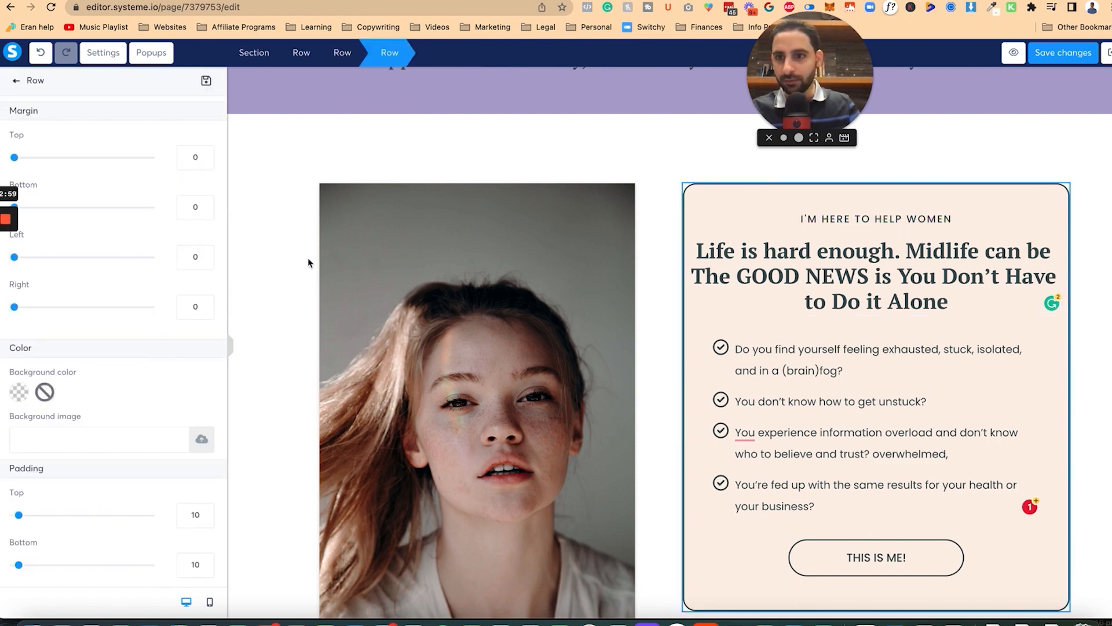
pyautogui.scroll(-5, 135, 391)
pyautogui.scroll(-1, 135, 392)
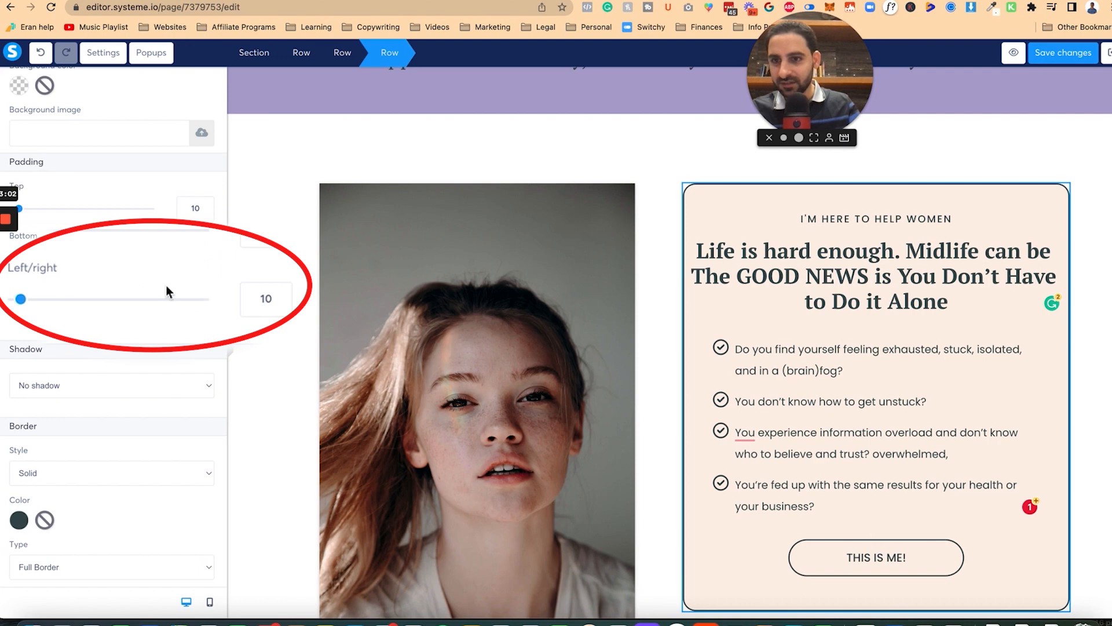
pyautogui.click(253, 288)
pyautogui.write('2')
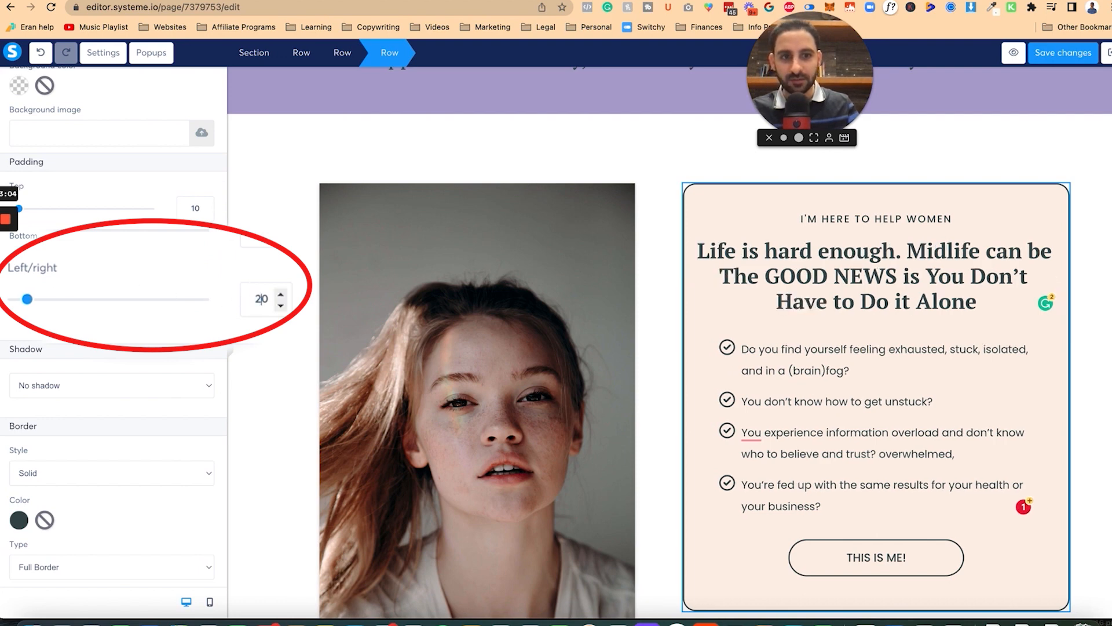
pyautogui.press('BackSpace')
pyautogui.write('3')
pyautogui.press('BackSpace')
pyautogui.write('4')
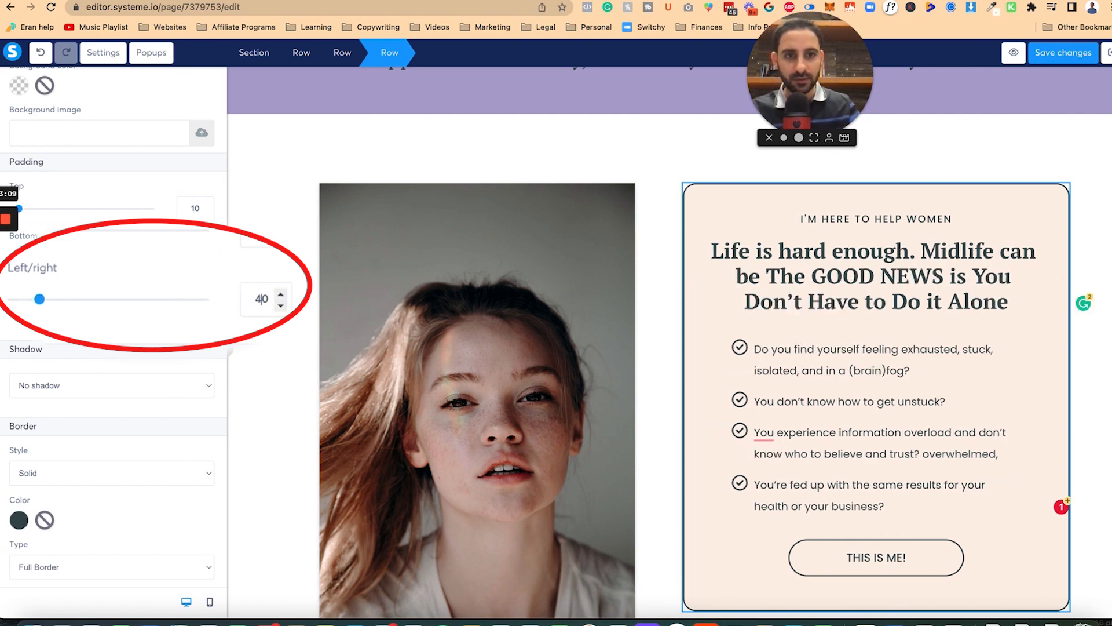
pyautogui.click(656, 403)
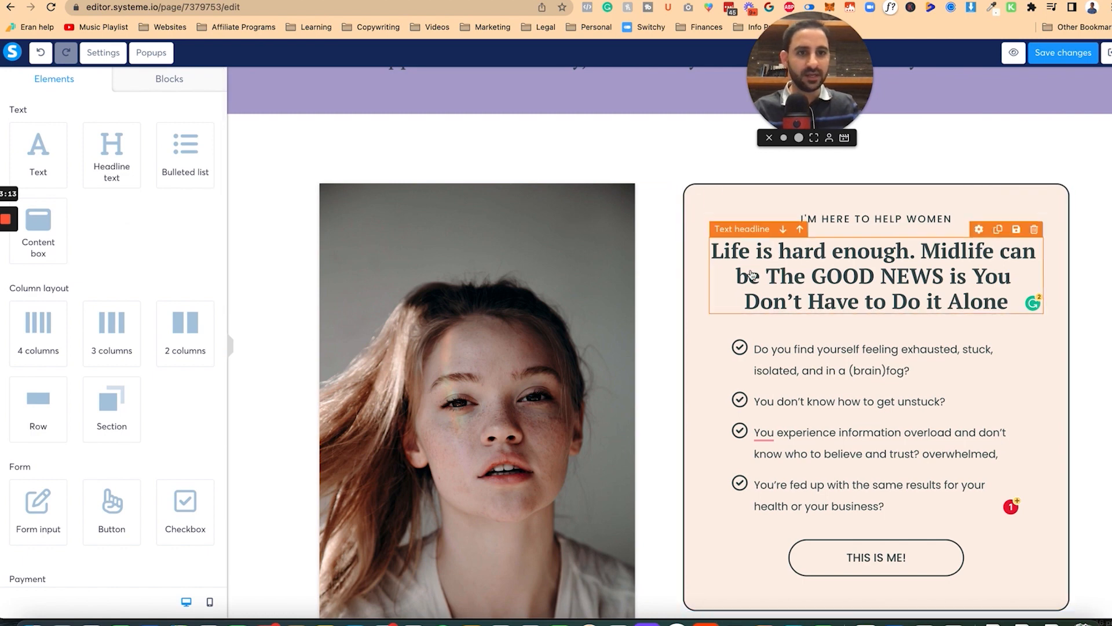
# Step: Switch the question list to the page's font, keeping the headline on the heading font
pyautogui.click(749, 371)
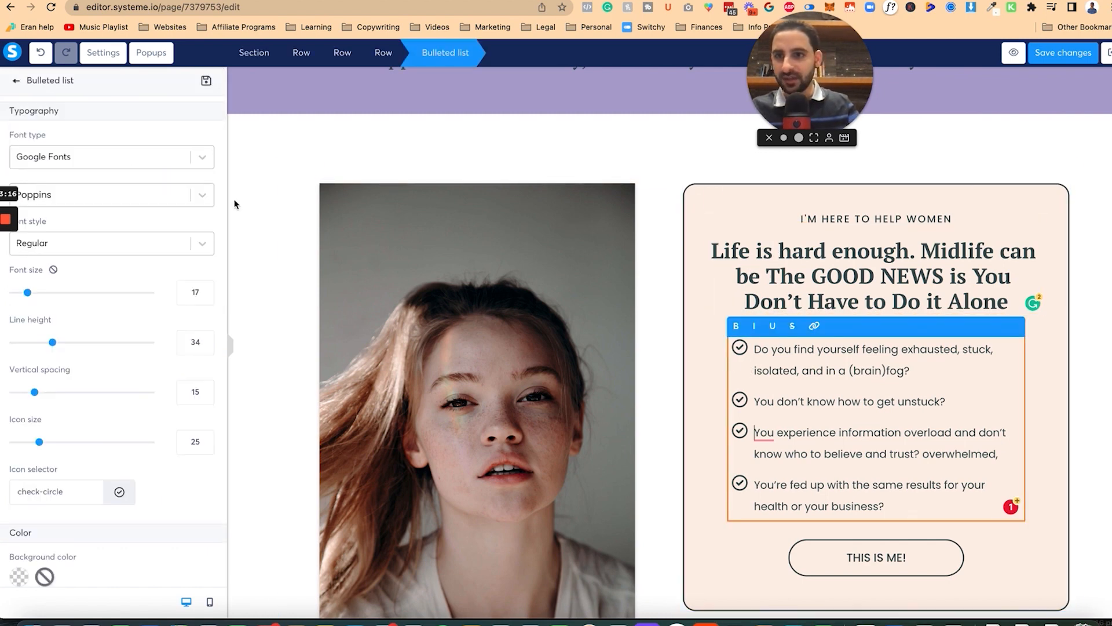
pyautogui.click(217, 179)
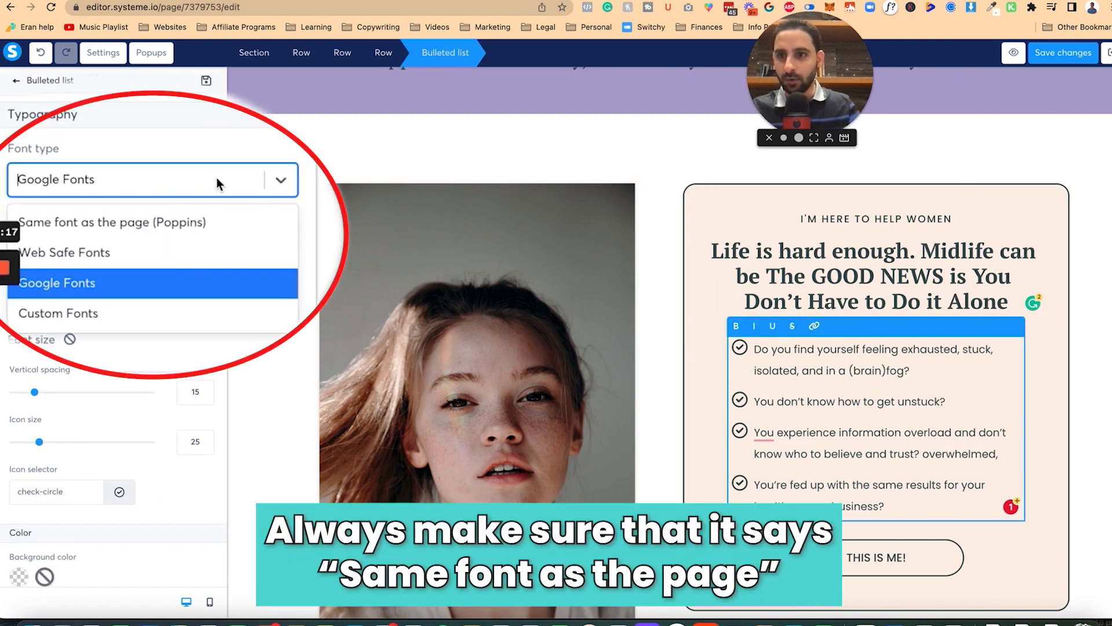
pyautogui.click(188, 226)
pyautogui.click(816, 260)
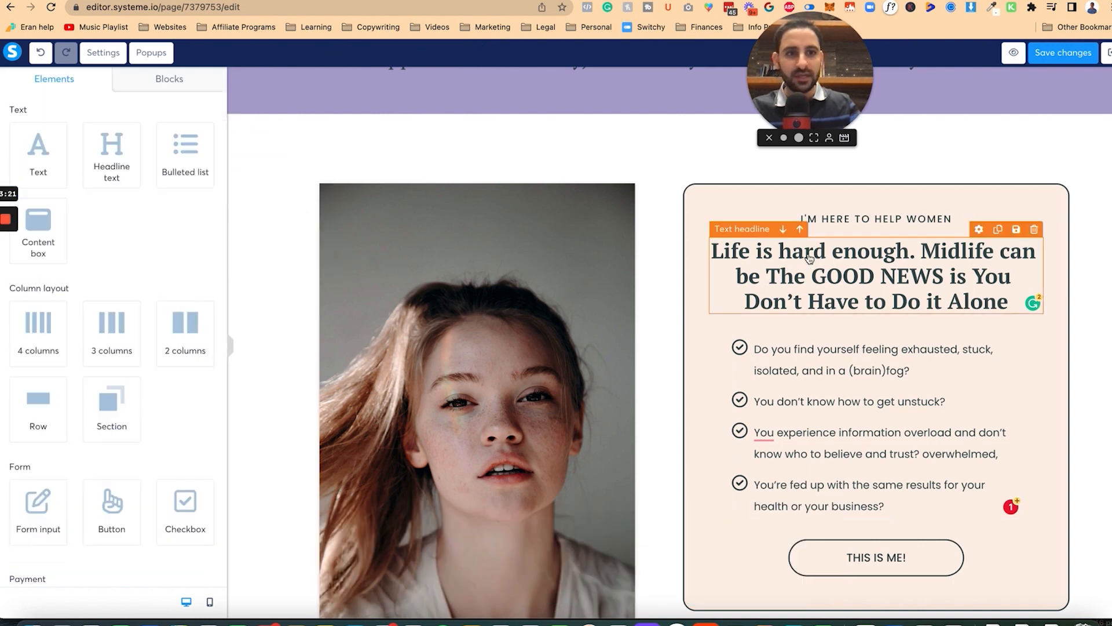
pyautogui.click(763, 250)
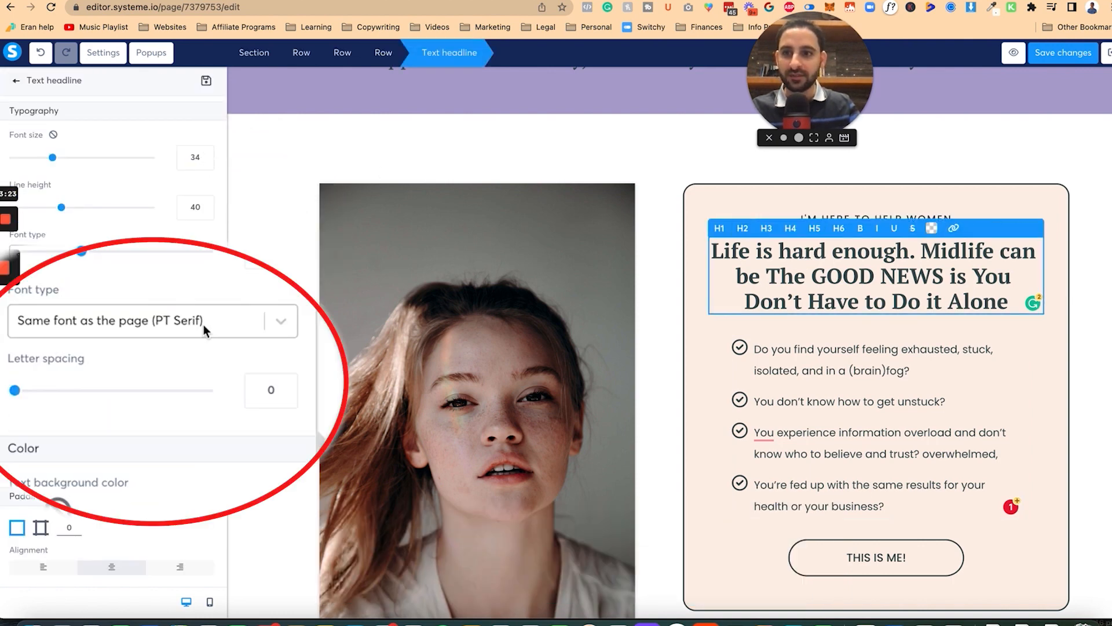
pyautogui.click(147, 258)
pyautogui.click(193, 366)
pyautogui.click(797, 212)
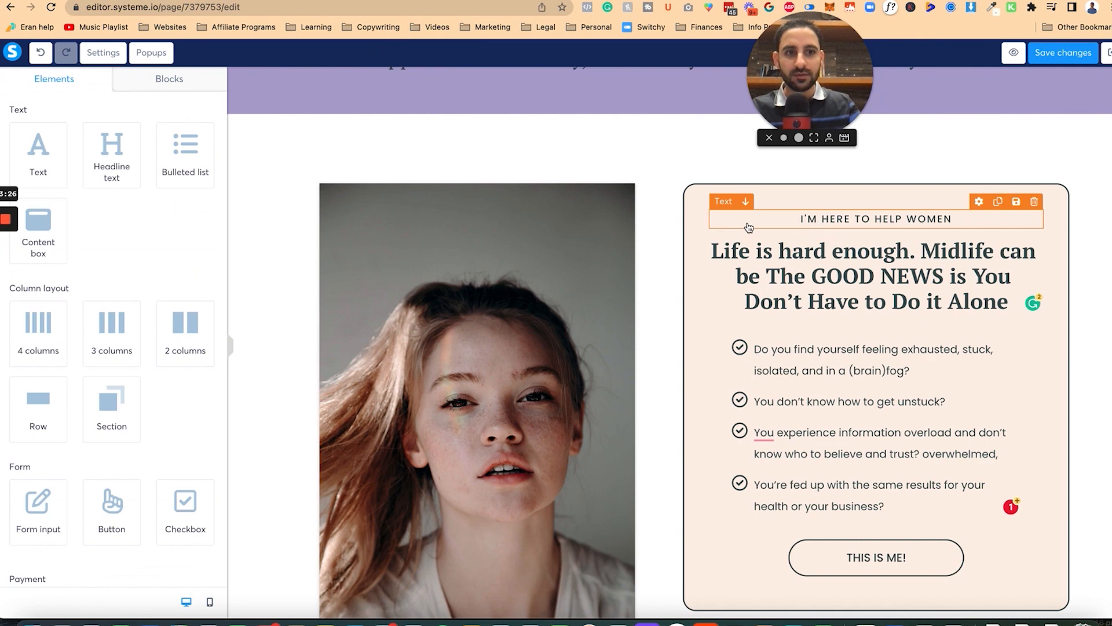
# Step: Set the 'I'M HERE TO HELP WOMEN' line to the page font and check page typography settings
pyautogui.click(749, 226)
pyautogui.click(121, 269)
pyautogui.click(168, 367)
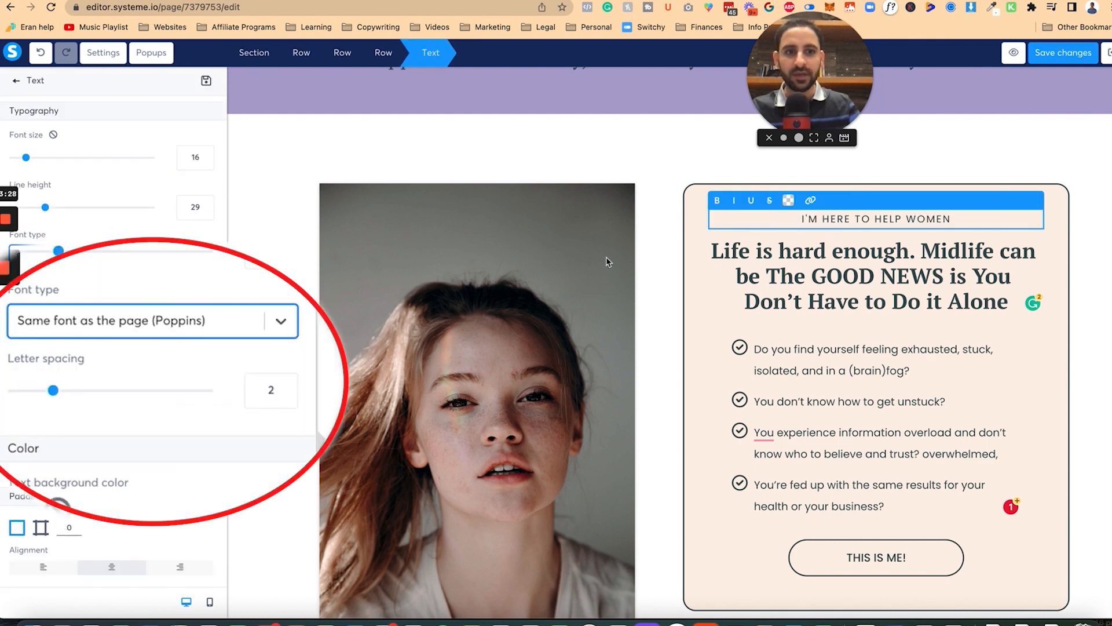
pyautogui.click(105, 54)
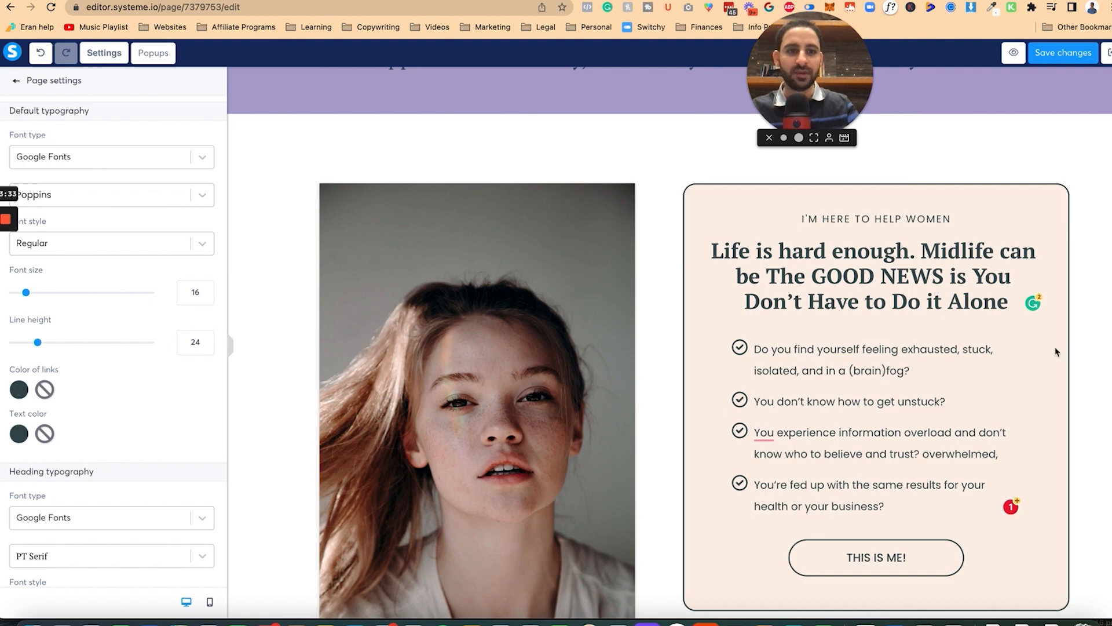
pyautogui.click(678, 385)
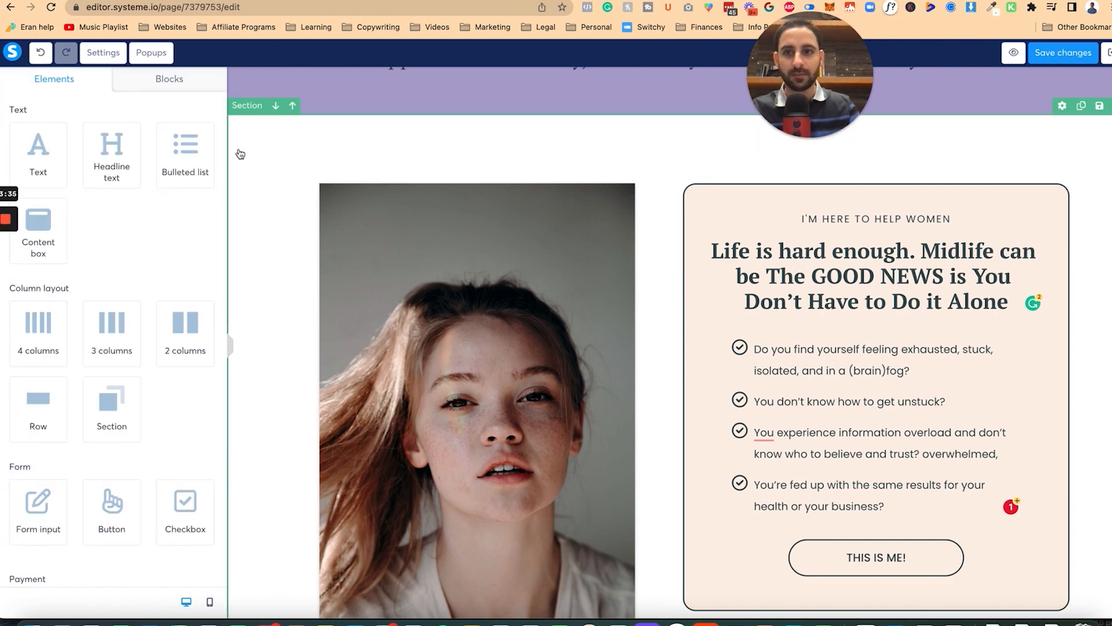
# Step: Save the section as the block 'pain points hillary 2' and copy its share link
pyautogui.click(1100, 106)
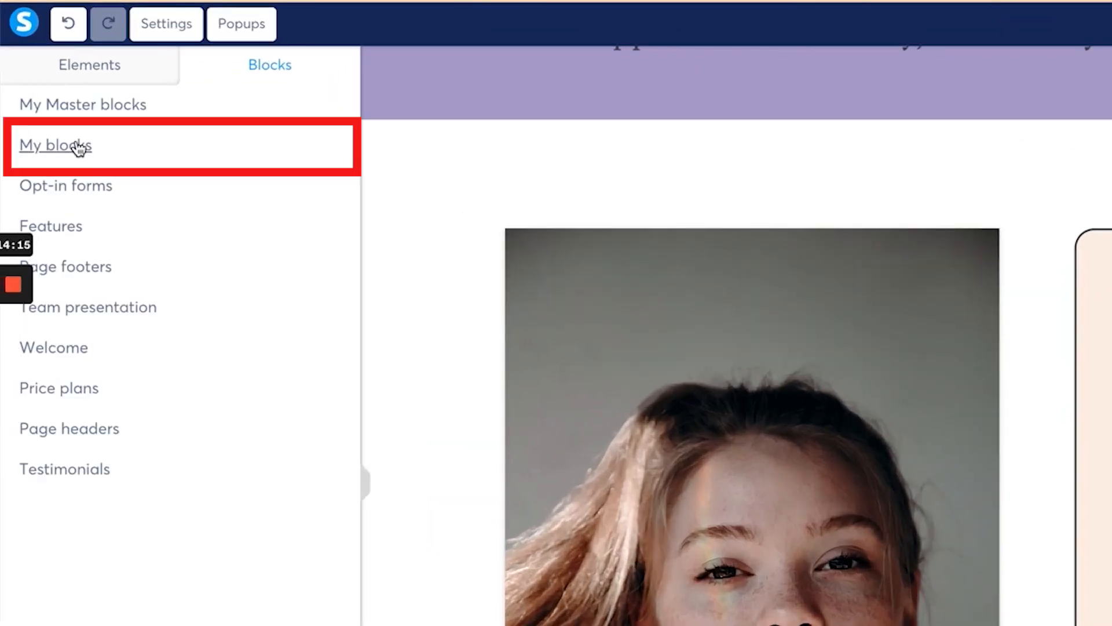
pyautogui.click(80, 147)
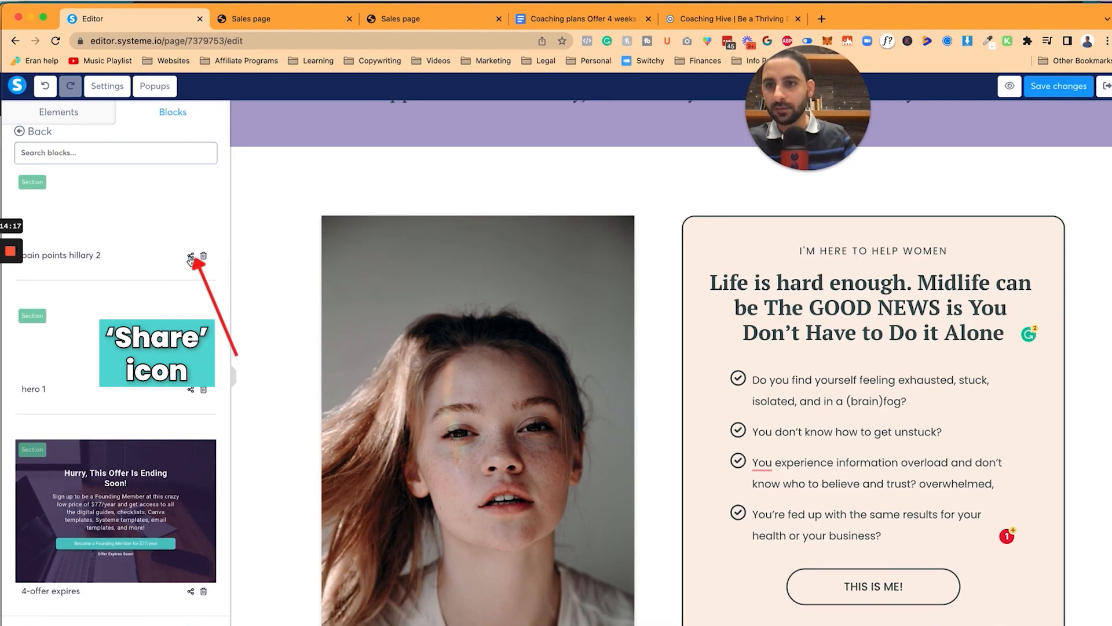
pyautogui.click(190, 256)
pyautogui.click(528, 391)
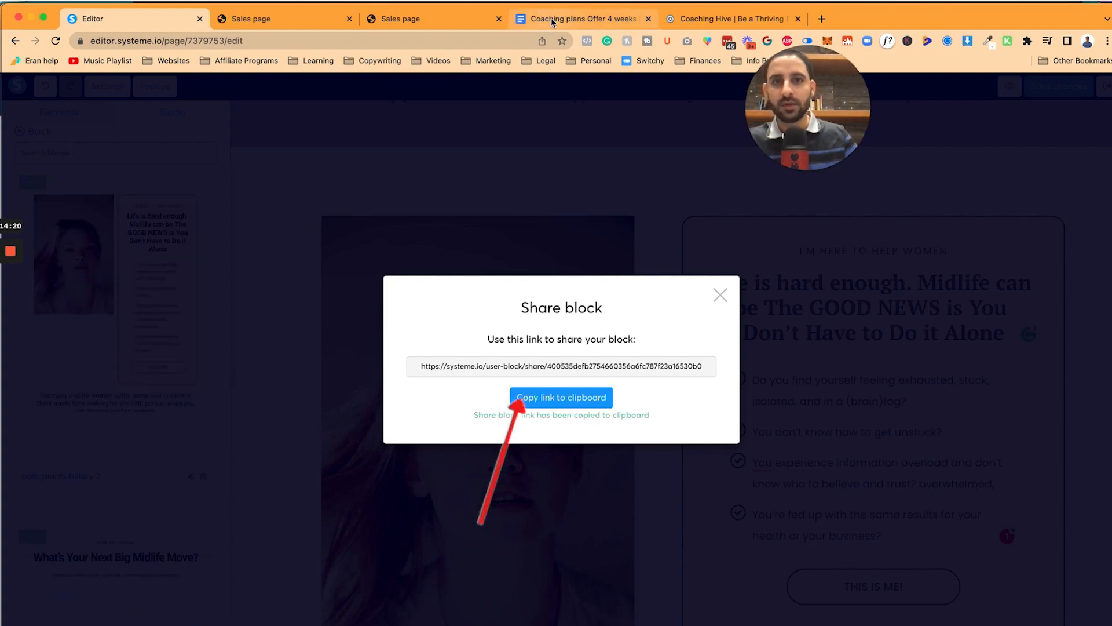
# Step: Paste the share link after 'PAIN POINTS SECTION =' in the Google Doc
pyautogui.click(552, 22)
pyautogui.scroll(-5, 550, 348)
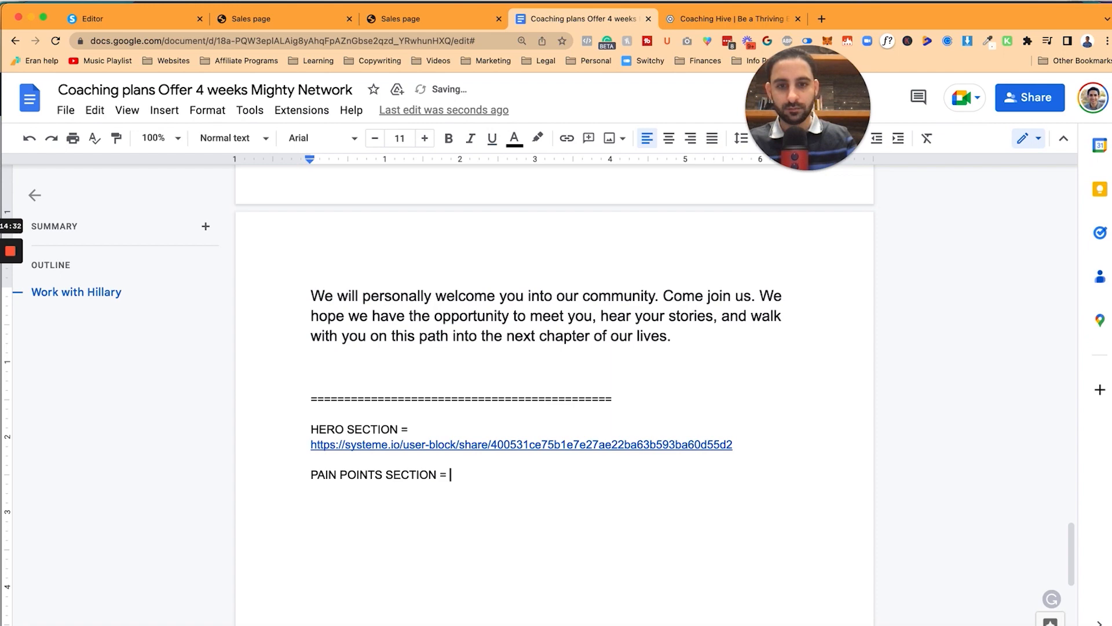
pyautogui.press('cmd+v')
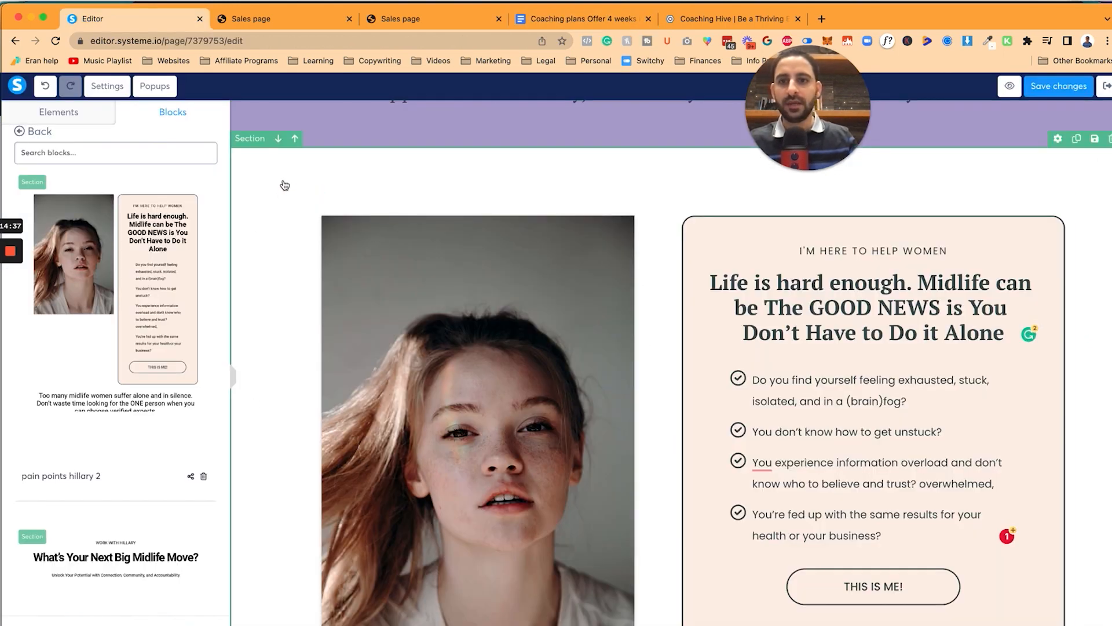
pyautogui.click(293, 161)
pyautogui.click(567, 19)
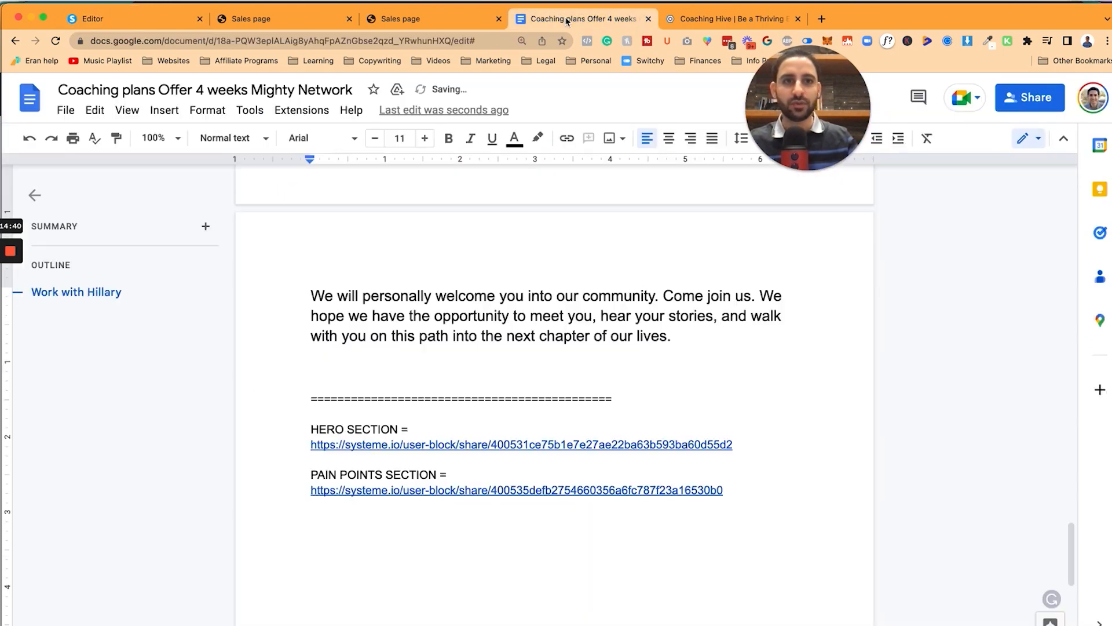
pyautogui.scroll(20, 427, 285)
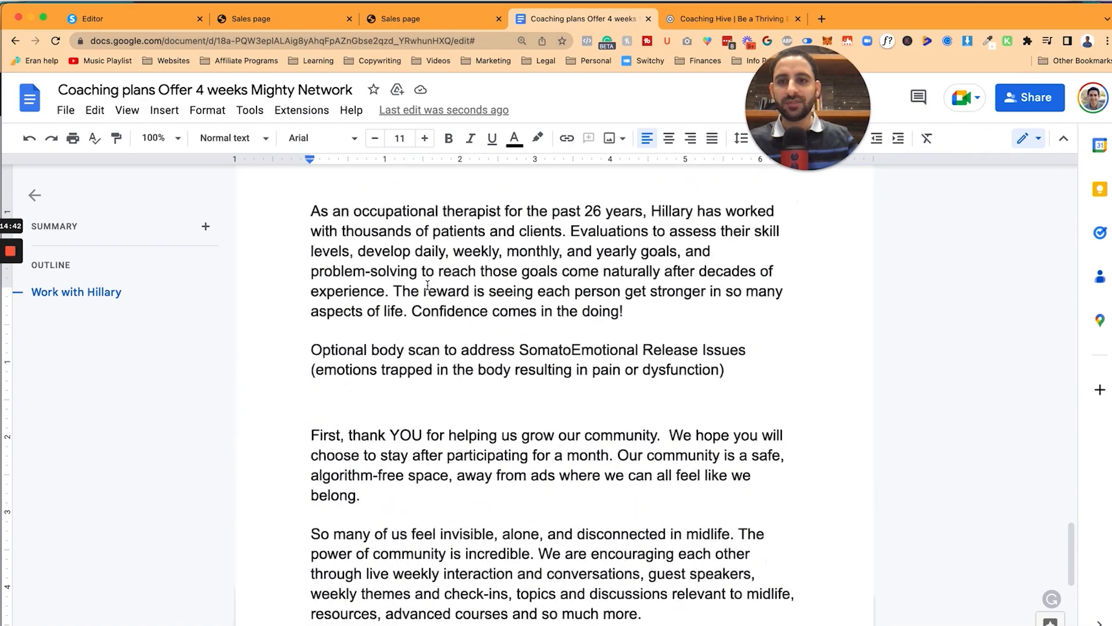
pyautogui.scroll(-4, 428, 285)
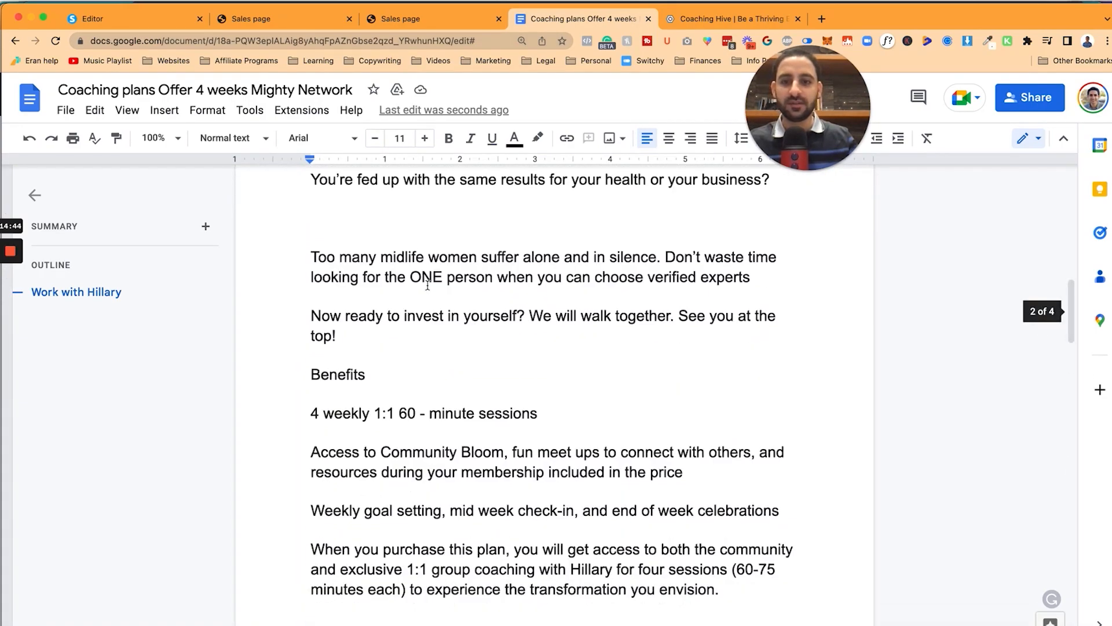
pyautogui.scroll(8, 427, 285)
pyautogui.scroll(8, 427, 285)
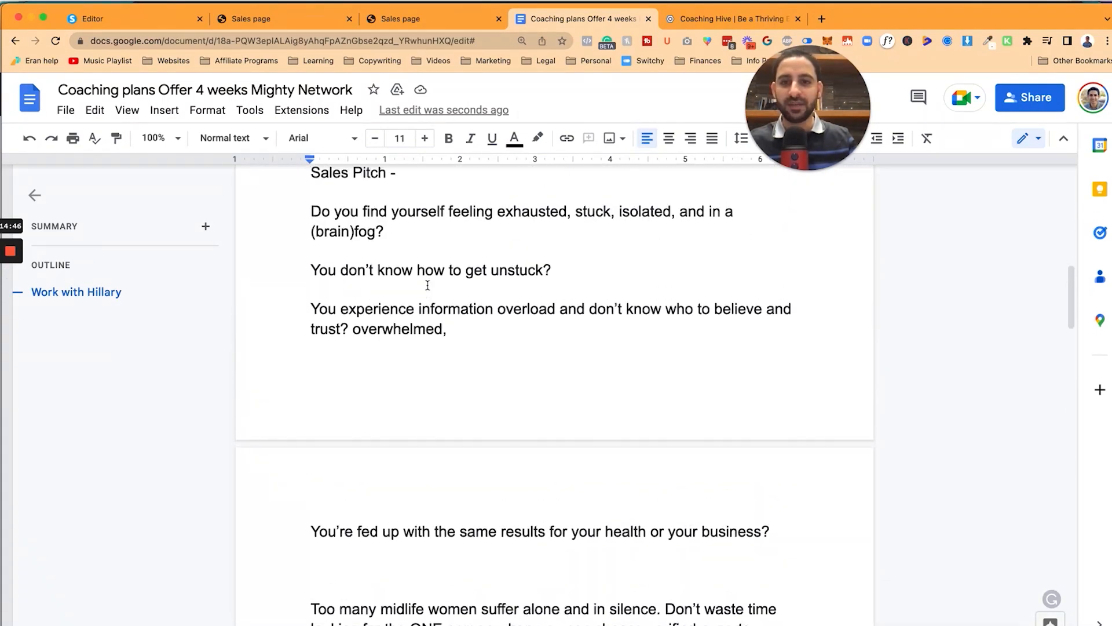
pyautogui.scroll(-10, 424, 257)
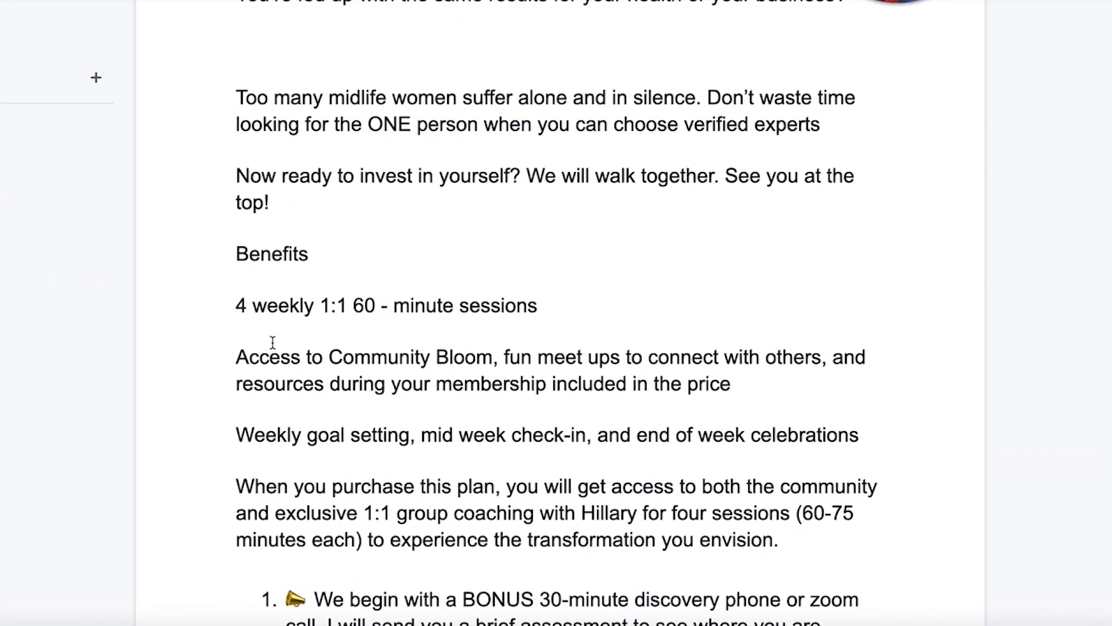
pyautogui.scroll(-3, 304, 429)
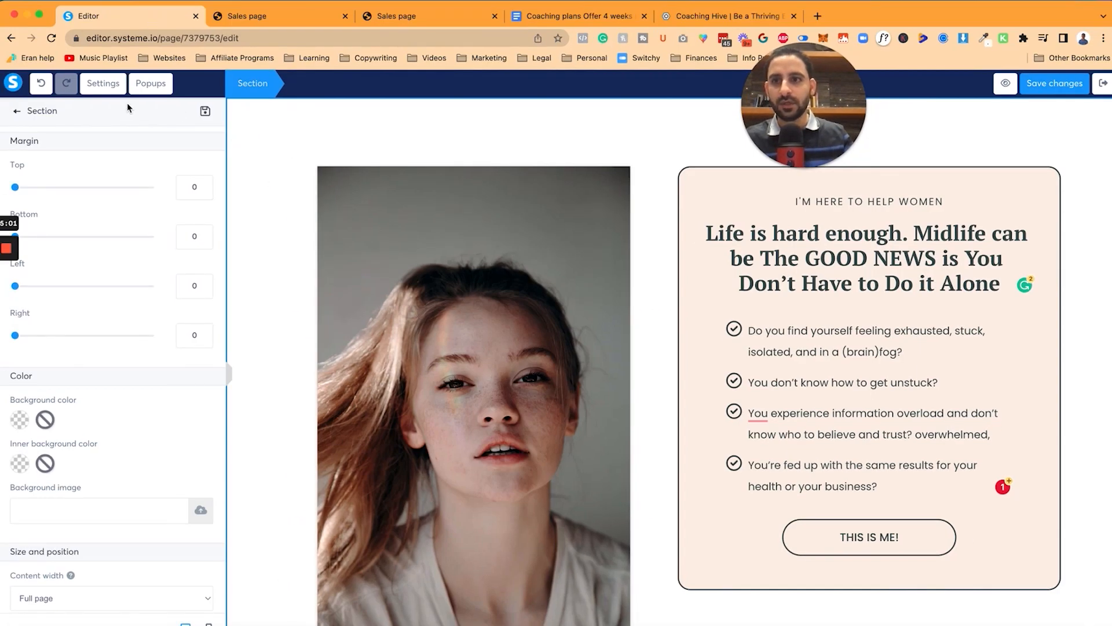
# Step: Close the section and page settings panels, then browse the Features block templates
pyautogui.click(18, 112)
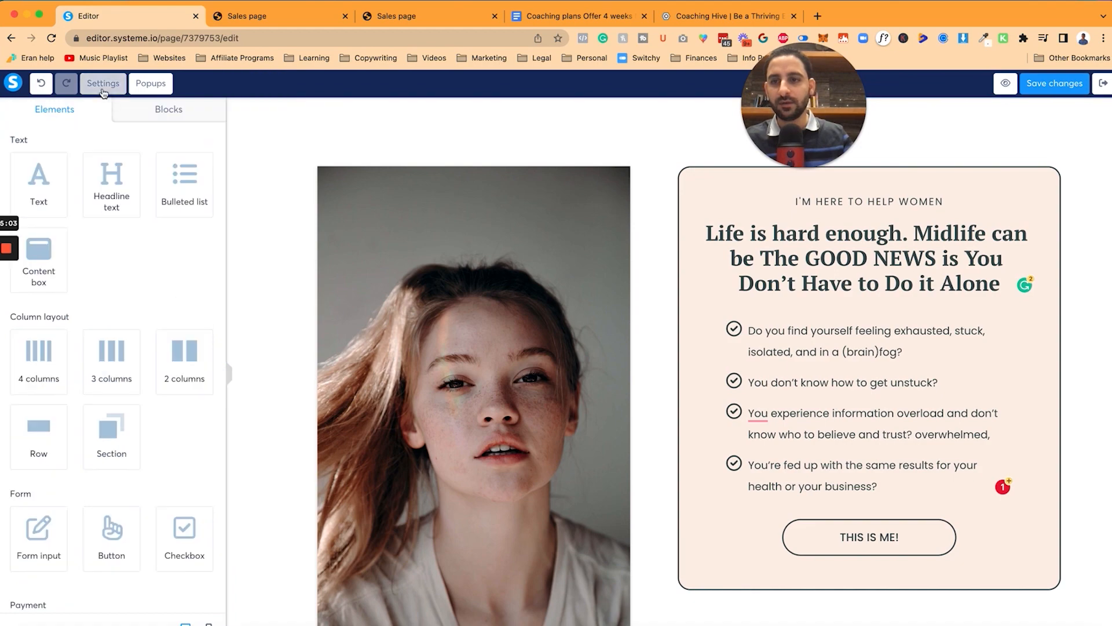
pyautogui.click(103, 84)
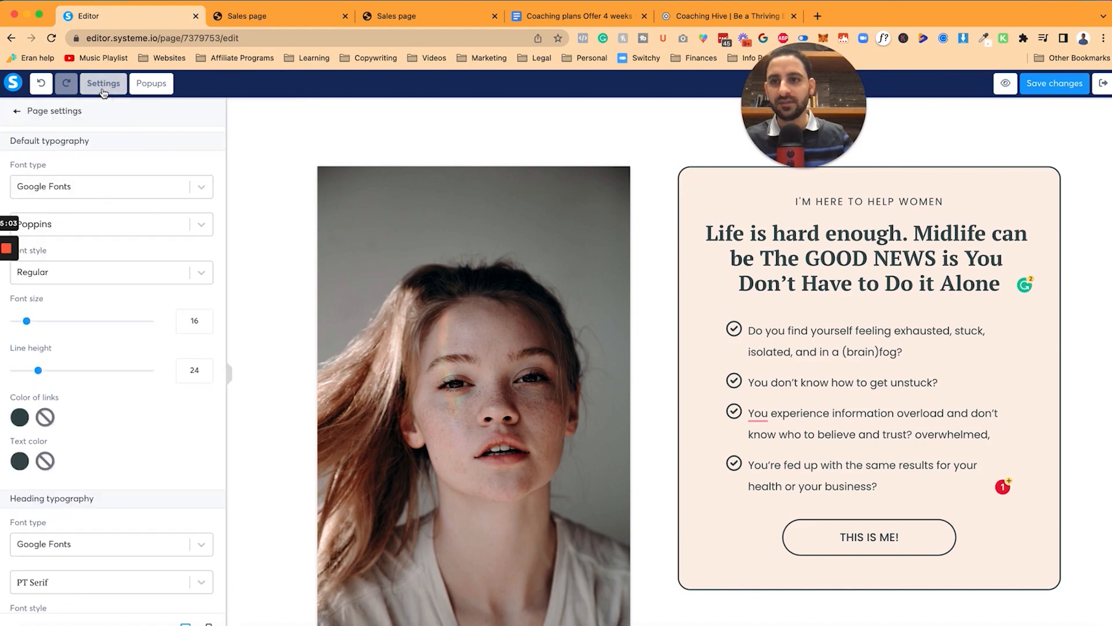
pyautogui.click(16, 115)
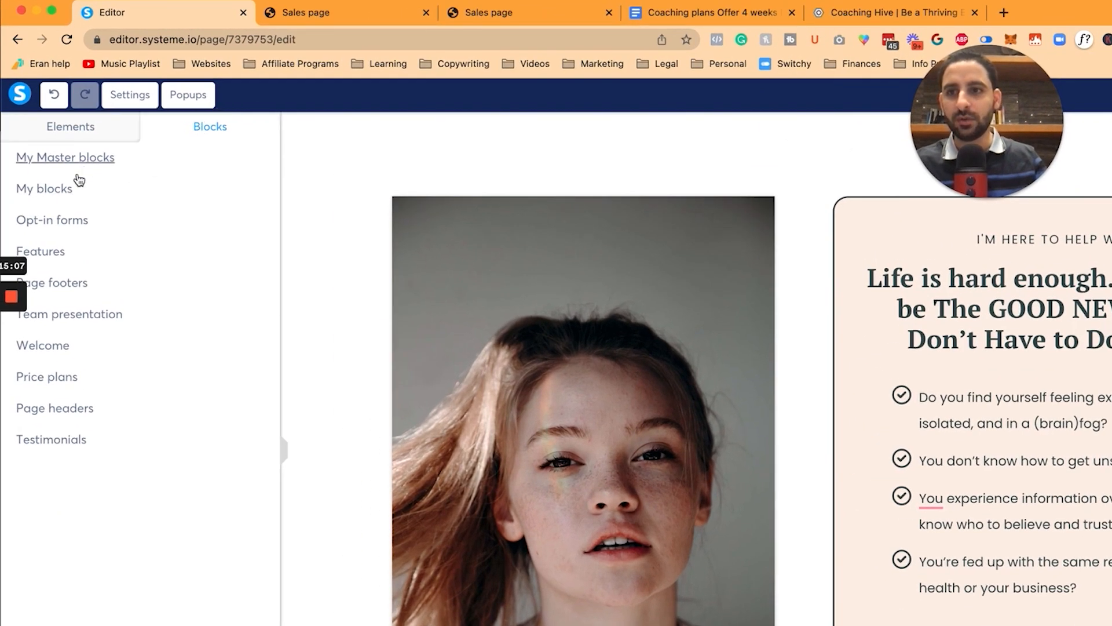
pyautogui.click(64, 255)
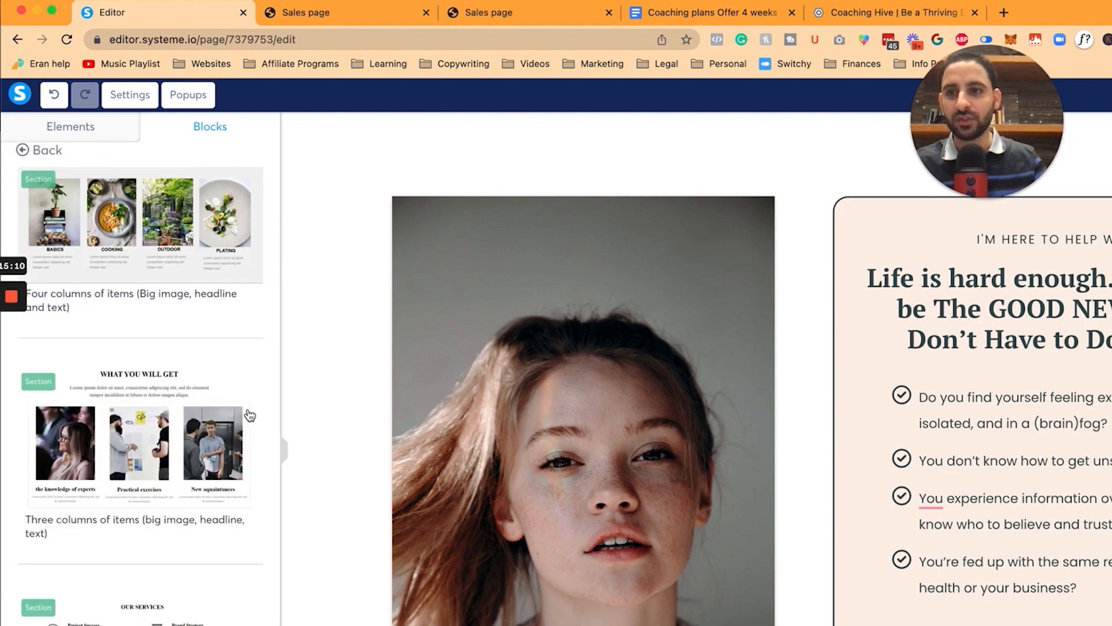
pyautogui.scroll(-2, 191, 579)
pyautogui.scroll(-2, 184, 554)
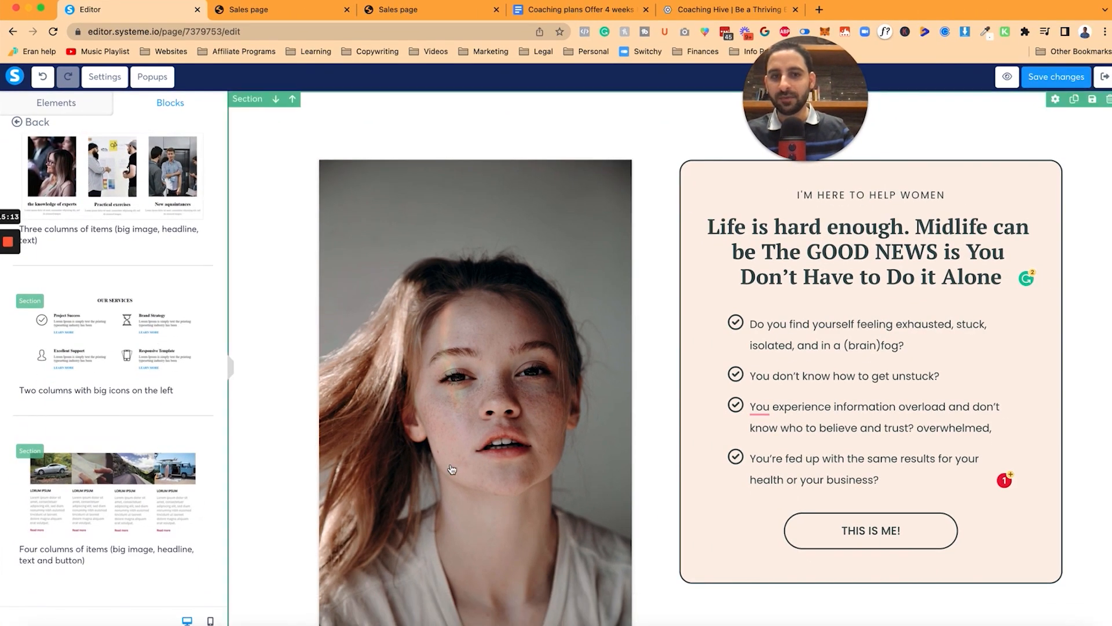
pyautogui.scroll(-20, 452, 469)
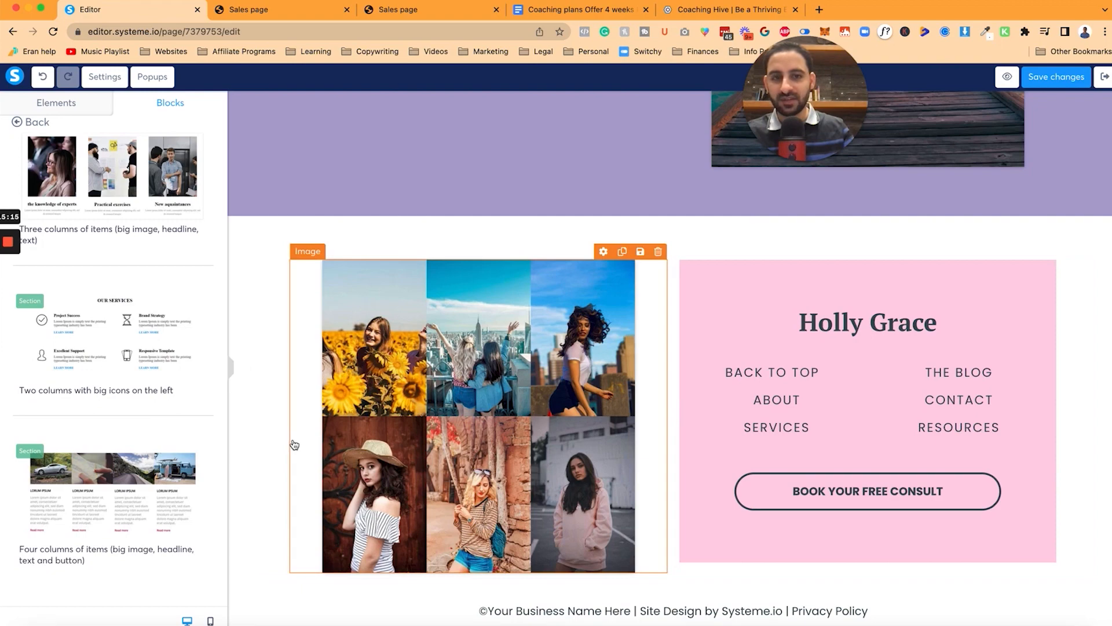
pyautogui.scroll(20, 293, 446)
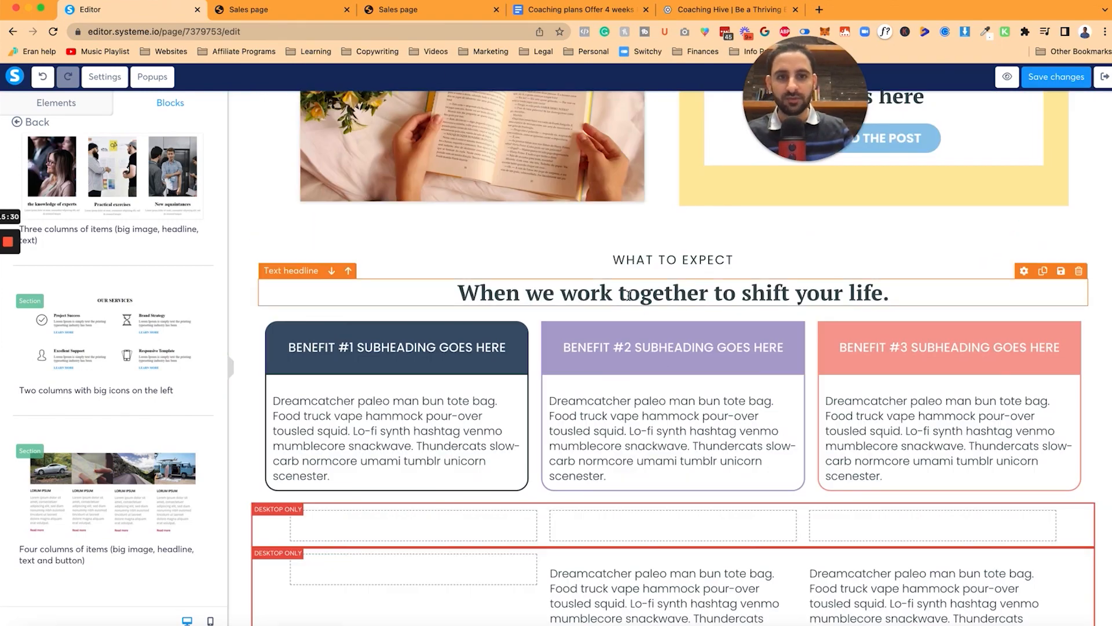
# Step: Paste the '4 weekly 1:1 sessions' line into the first benefit's description
pyautogui.click(625, 295)
pyautogui.press('super+a')
pyautogui.write('BE')
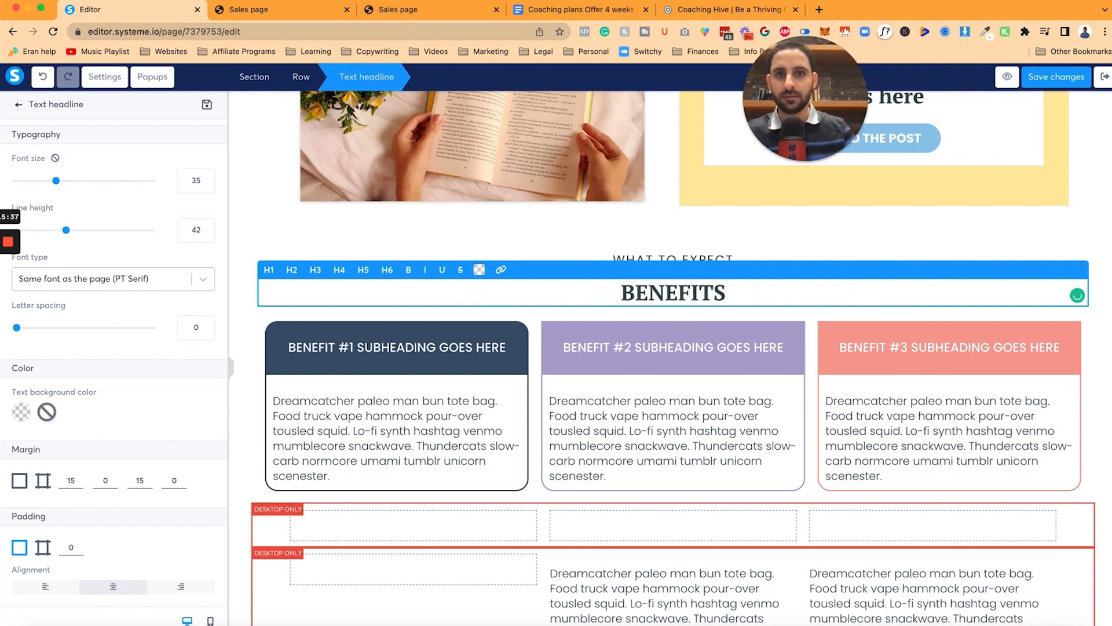
pyautogui.click(550, 13)
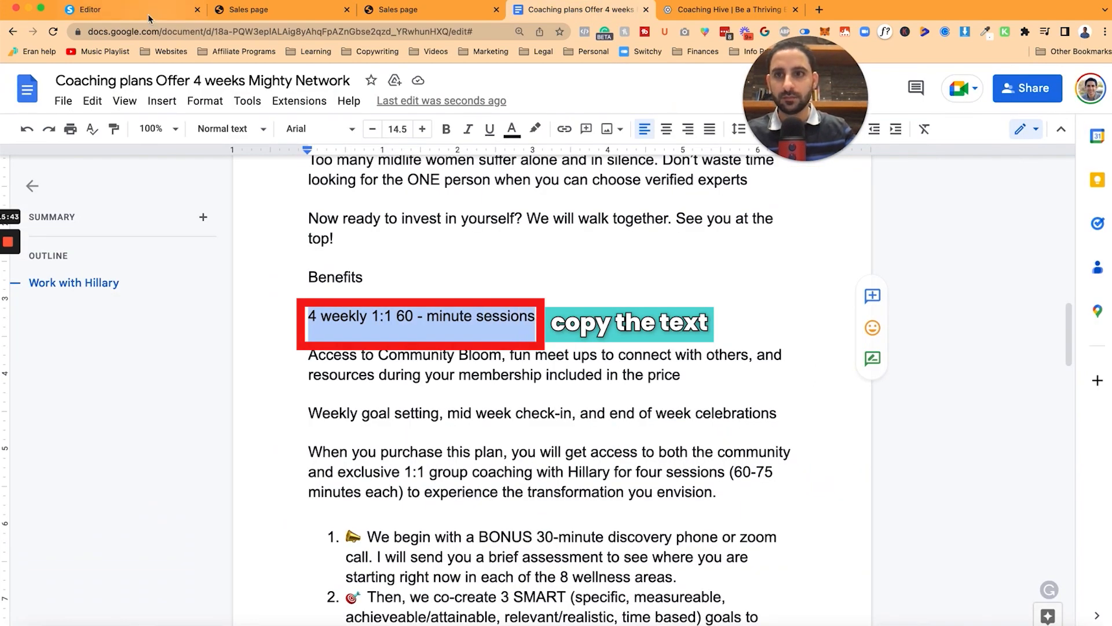
pyautogui.click(148, 14)
pyautogui.click(393, 422)
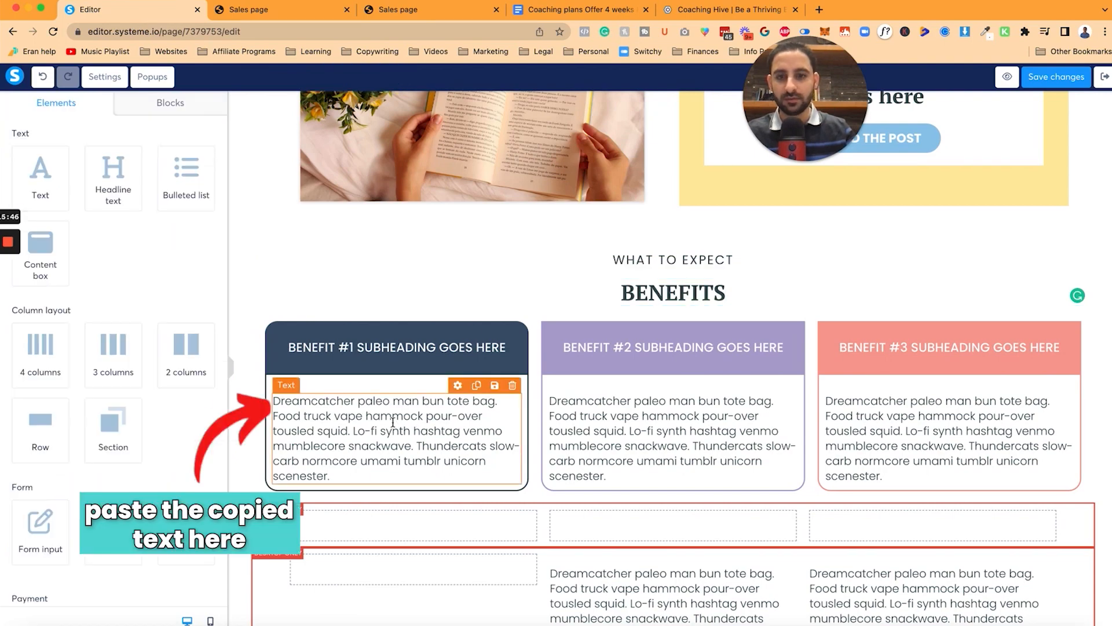
pyautogui.press('super+a')
pyautogui.press('super+v')
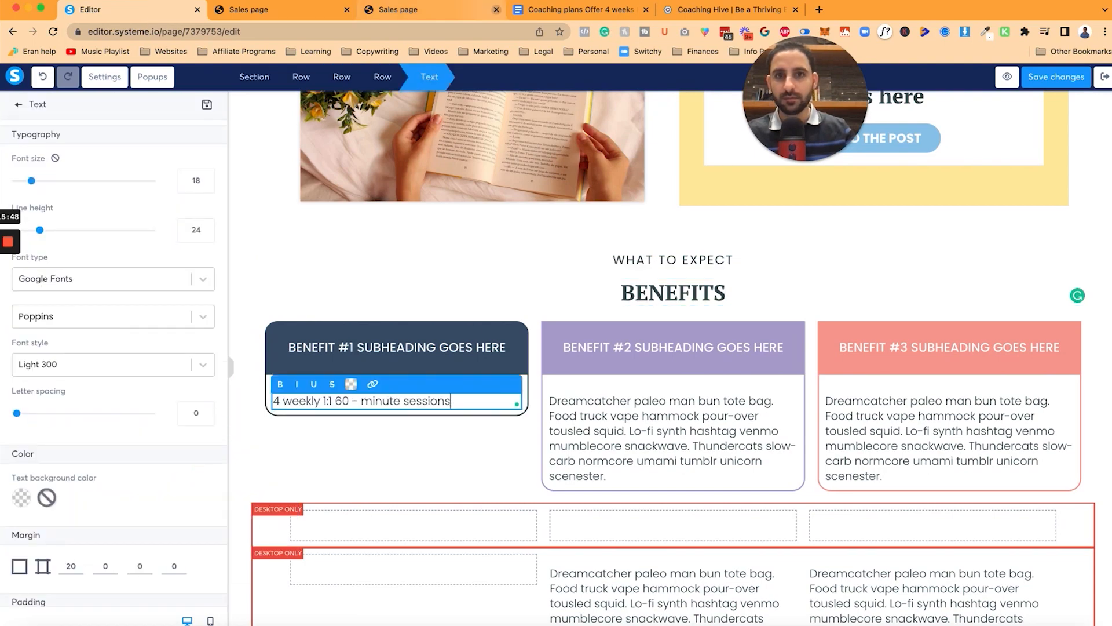
# Step: Copy the Community Bloom paragraph from the Google Doc into Benefit #2's description
pyautogui.click(573, 10)
pyautogui.moveTo(309, 354); pyautogui.dragTo(679, 368)
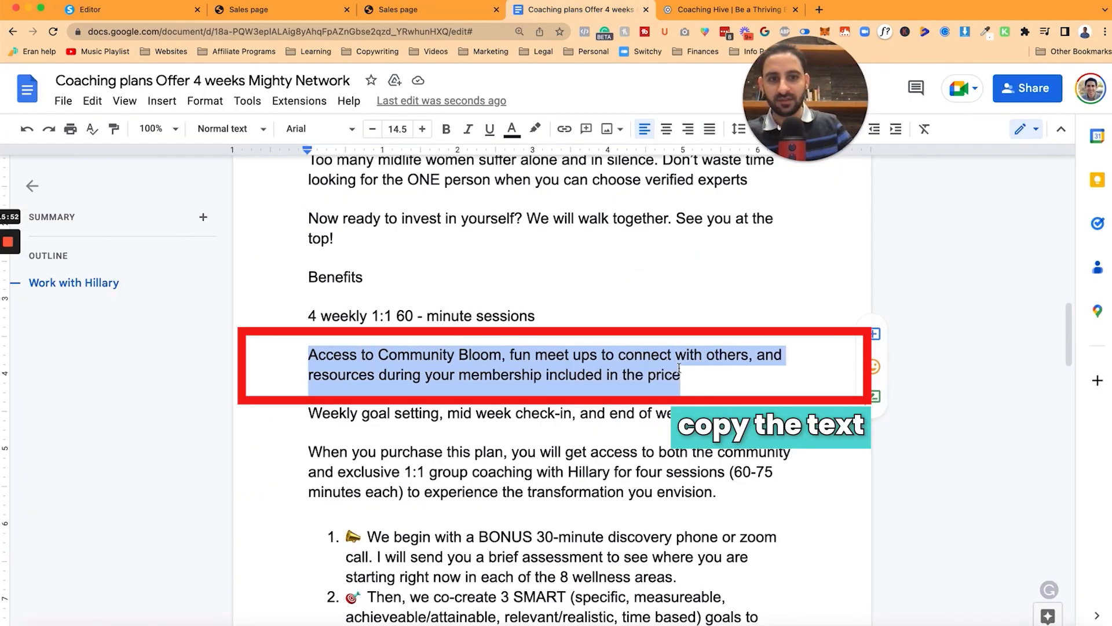
pyautogui.press('super+c')
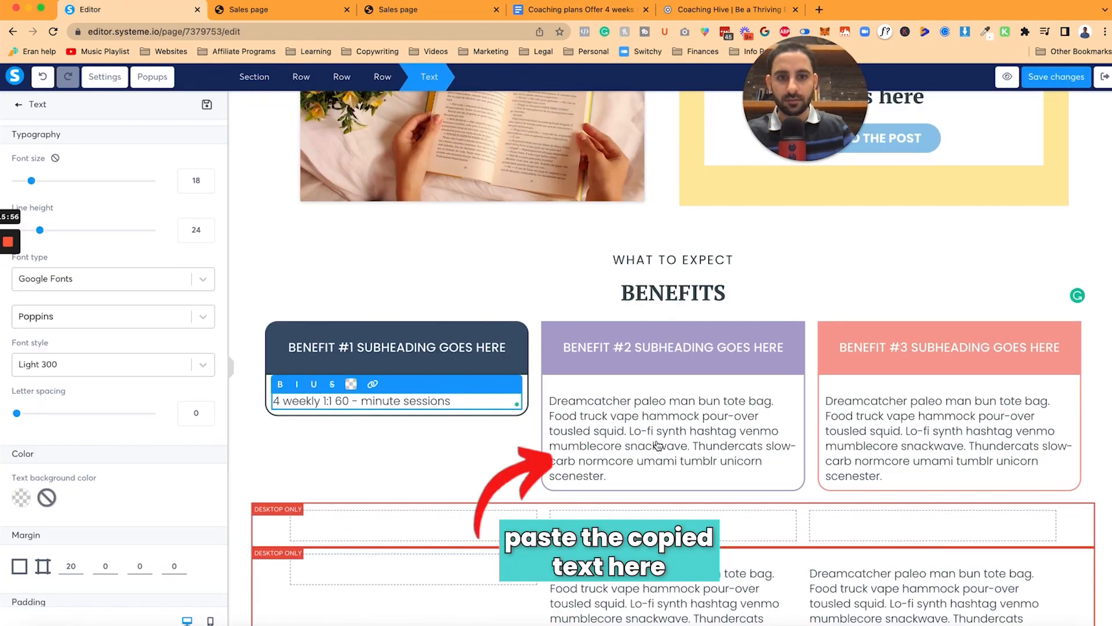
pyautogui.click(672, 423)
pyautogui.press('super+a')
pyautogui.press('super+v')
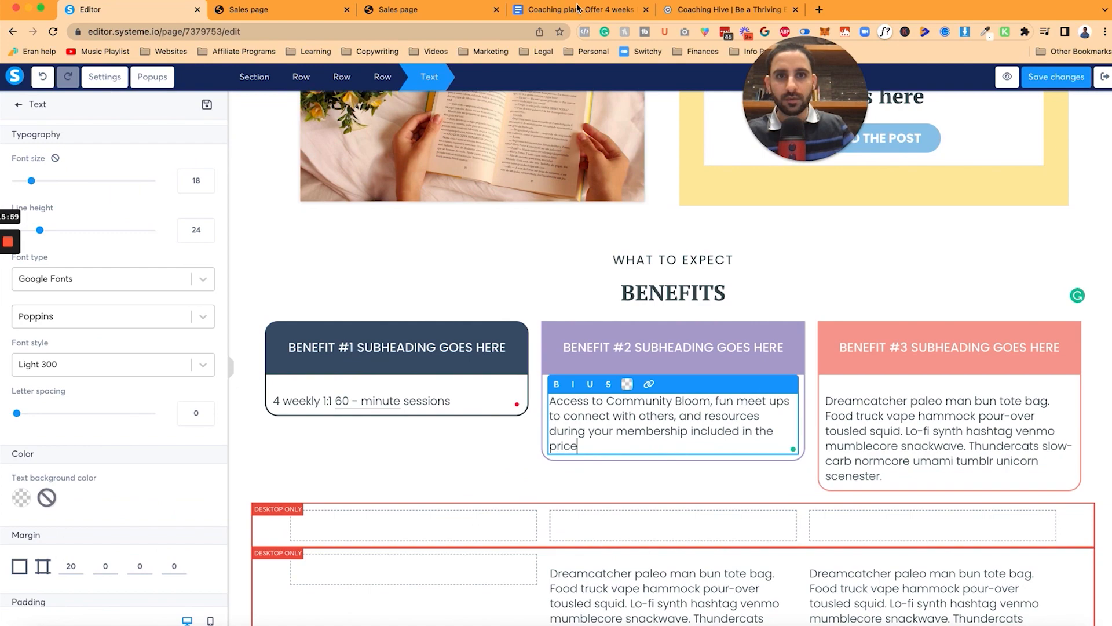
# Step: Select the weekly goal setting paragraph, accept Benefit #2's 'meet-ups' fix, and tidy Benefit #1's spacing
pyautogui.click(577, 8)
pyautogui.moveTo(307, 411); pyautogui.dragTo(589, 412)
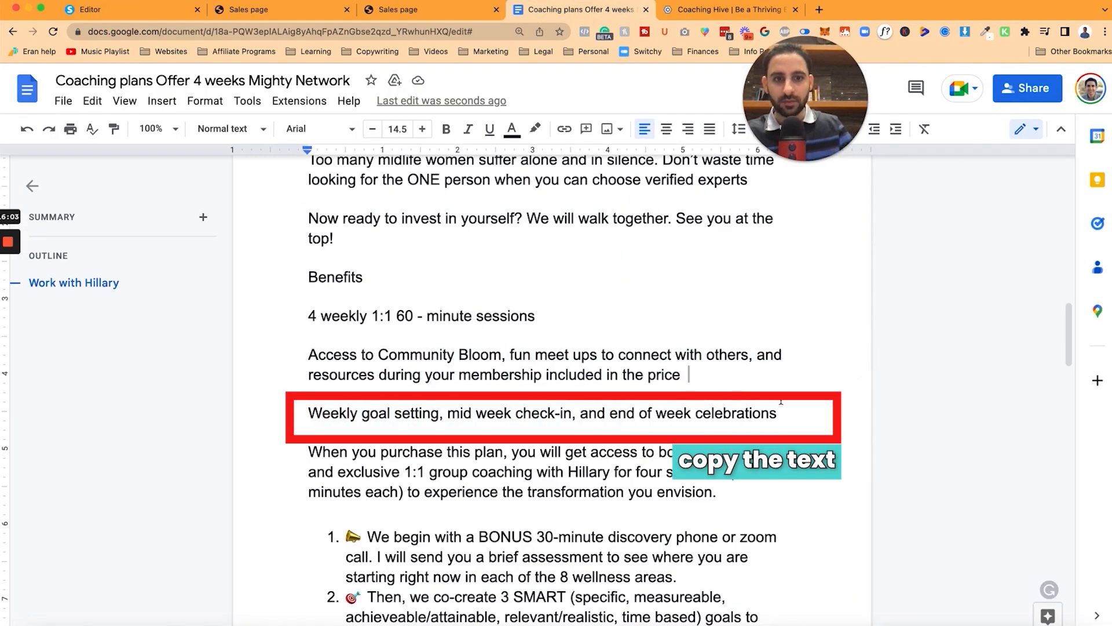
pyautogui.click(137, 9)
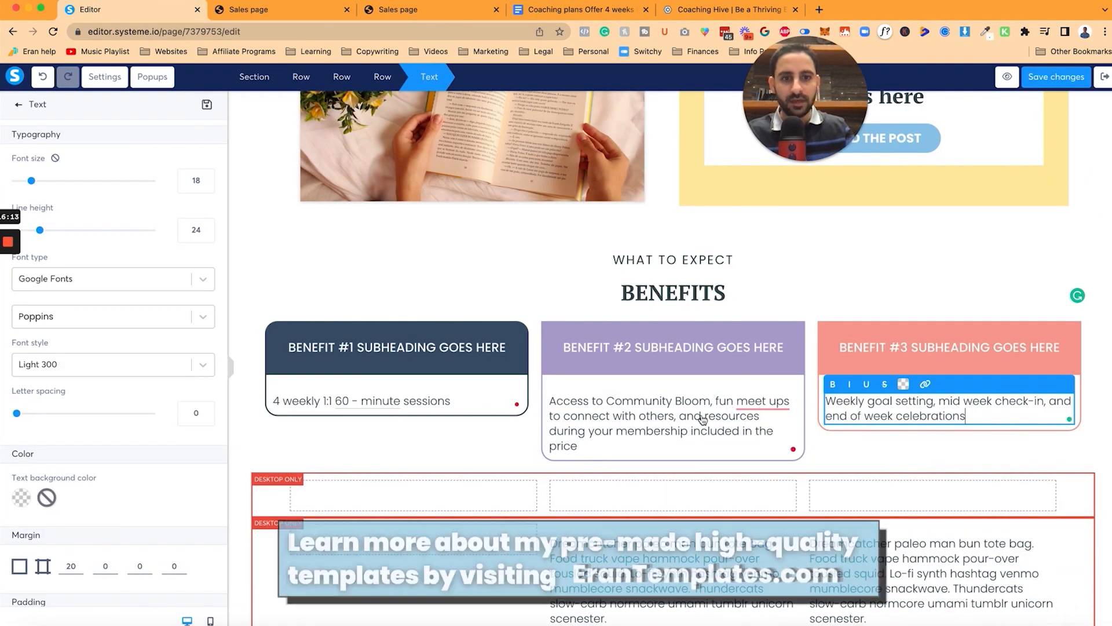
pyautogui.click(665, 413)
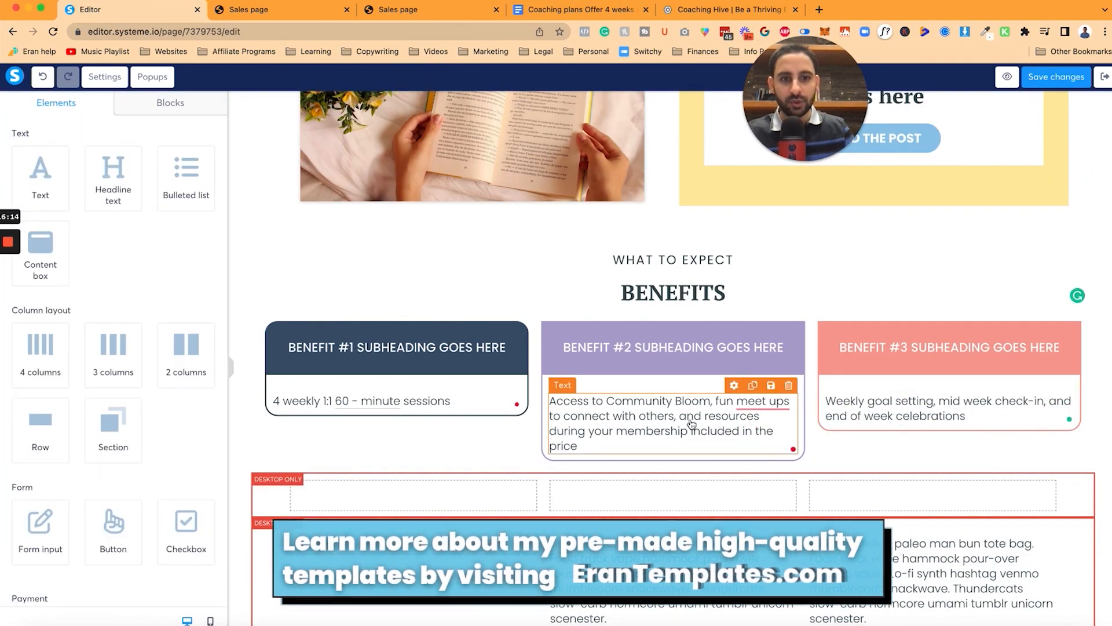
pyautogui.click(665, 412)
pyautogui.moveTo(762, 402)
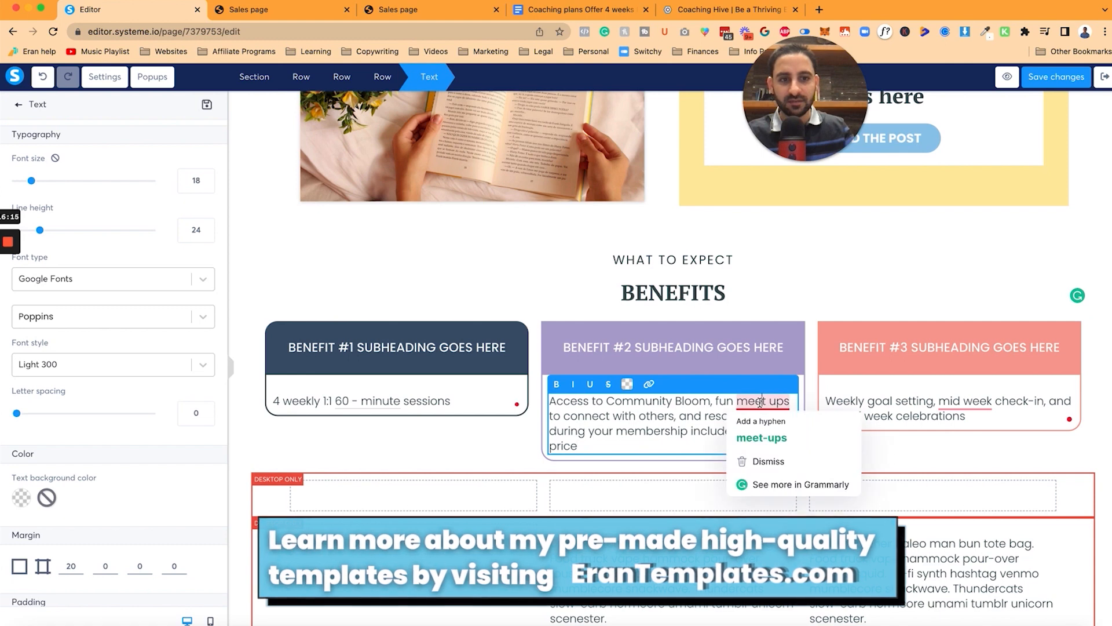
pyautogui.click(759, 437)
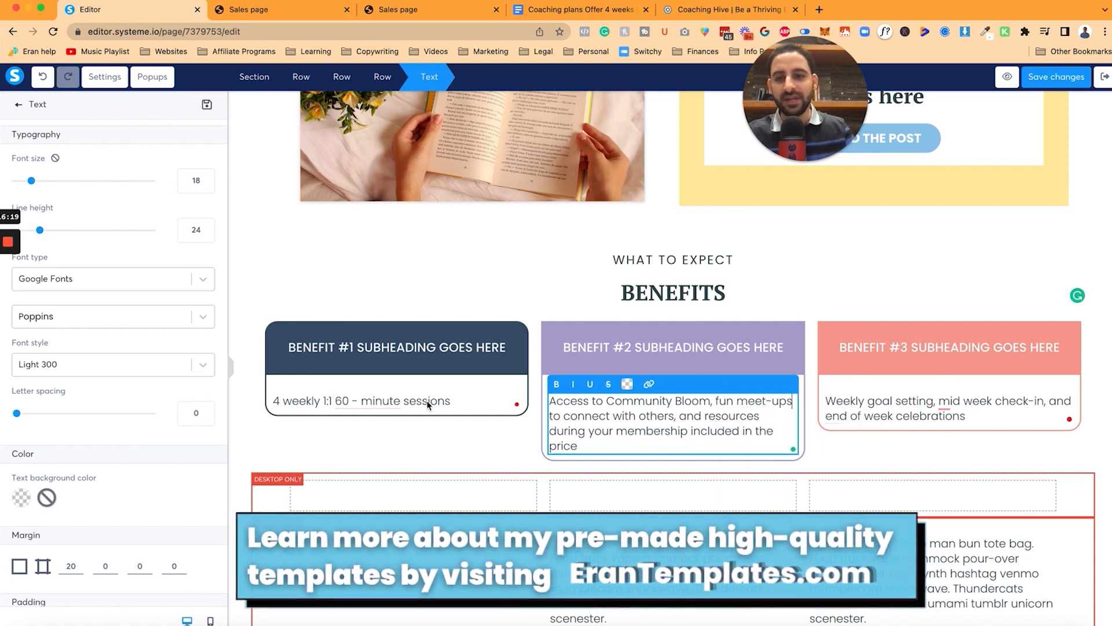
pyautogui.click(358, 405)
pyautogui.click(184, 451)
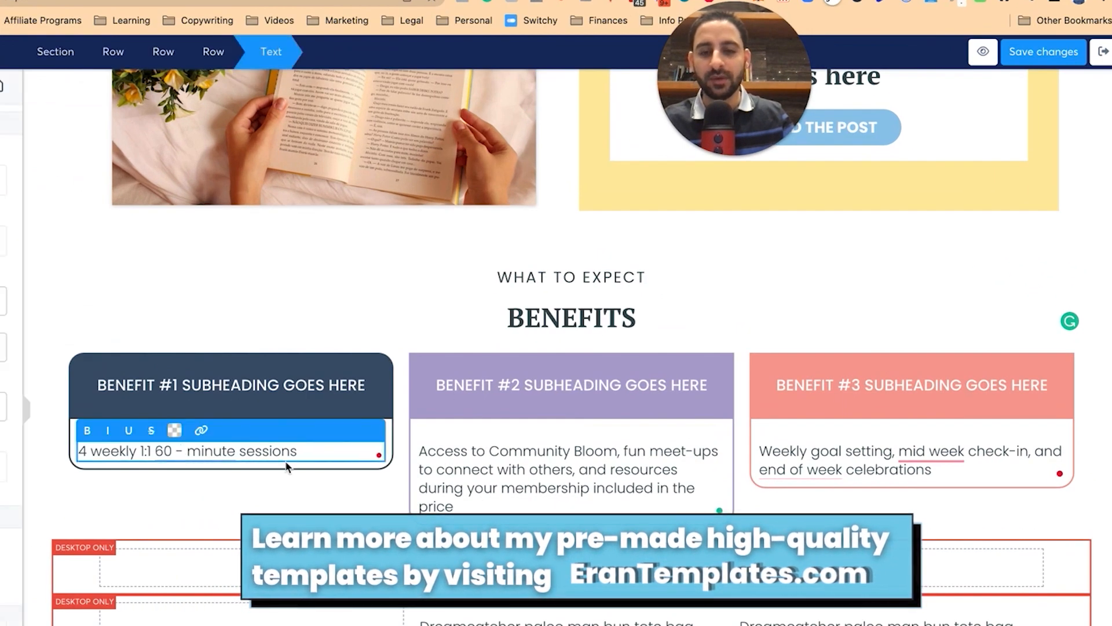
# Step: Retitle the benefit headings 1-ON-1 SUPPORT, COMMUNITY and GOAL SETTING
pyautogui.click(249, 383)
pyautogui.click(249, 383)
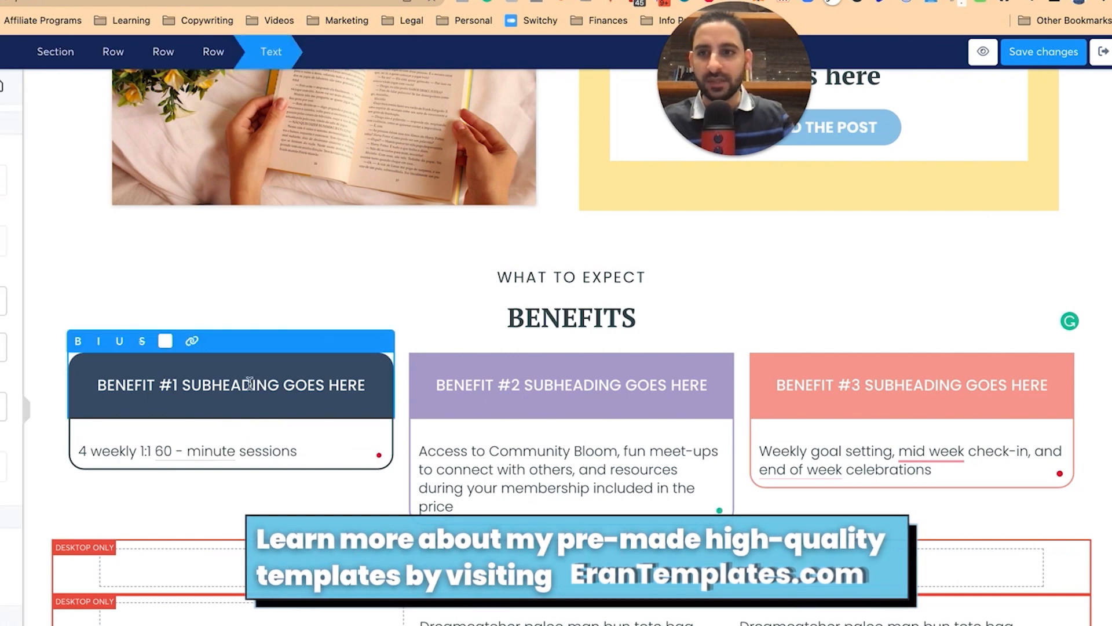
pyautogui.tripleClick(249, 384)
pyautogui.write('1-ON-')
pyautogui.write('1 SU')
pyautogui.write('COMMUNITY')
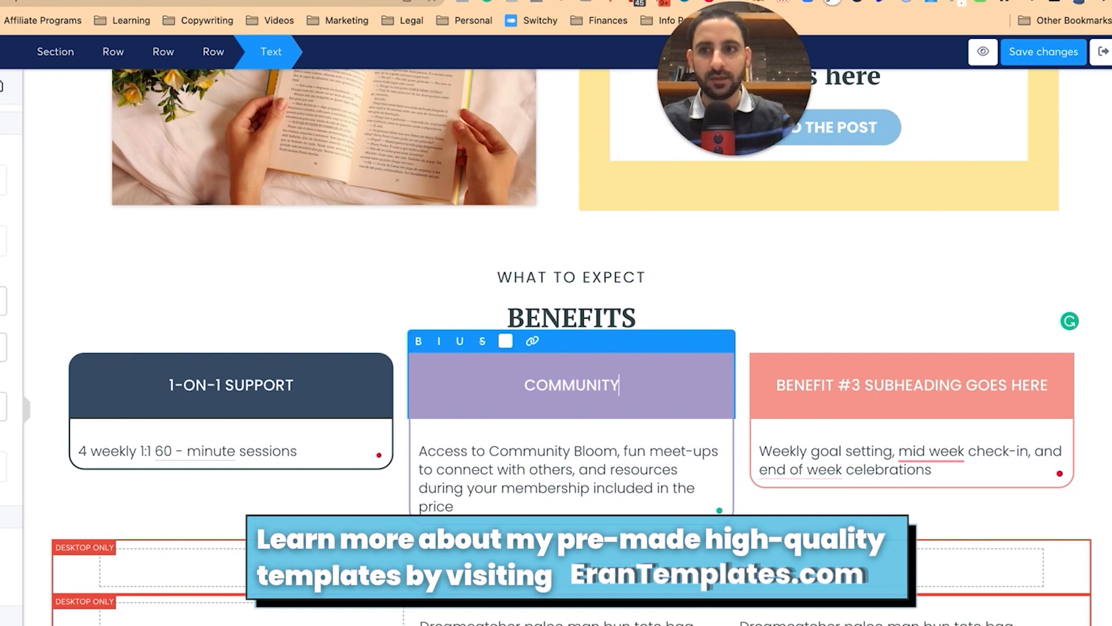
pyautogui.click(842, 393)
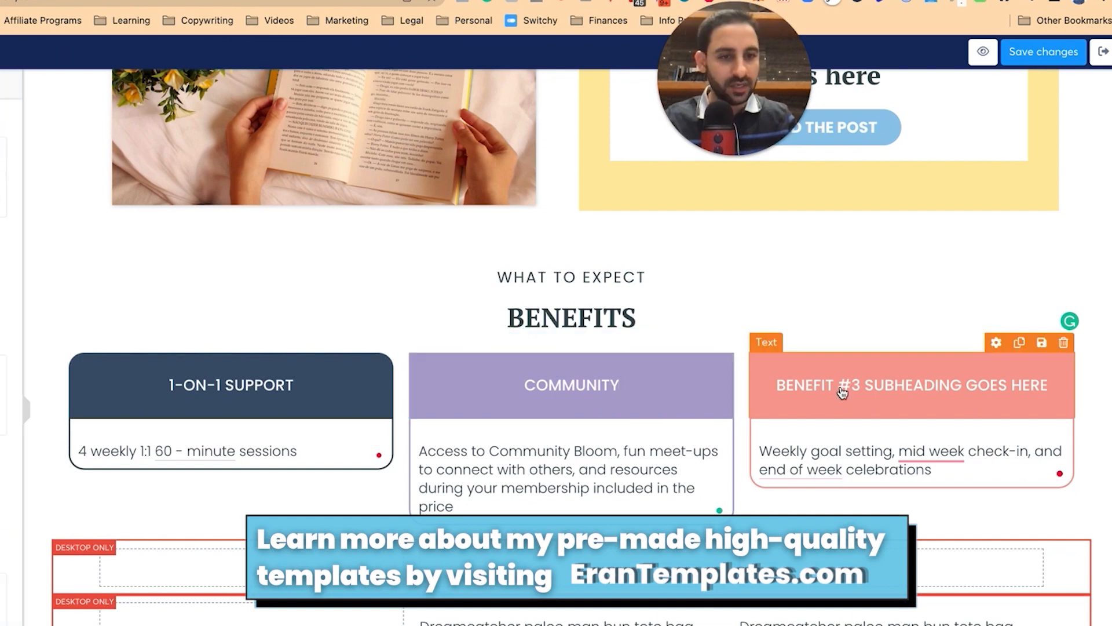
pyautogui.tripleClick(842, 393)
pyautogui.write('GOAL SETTING')
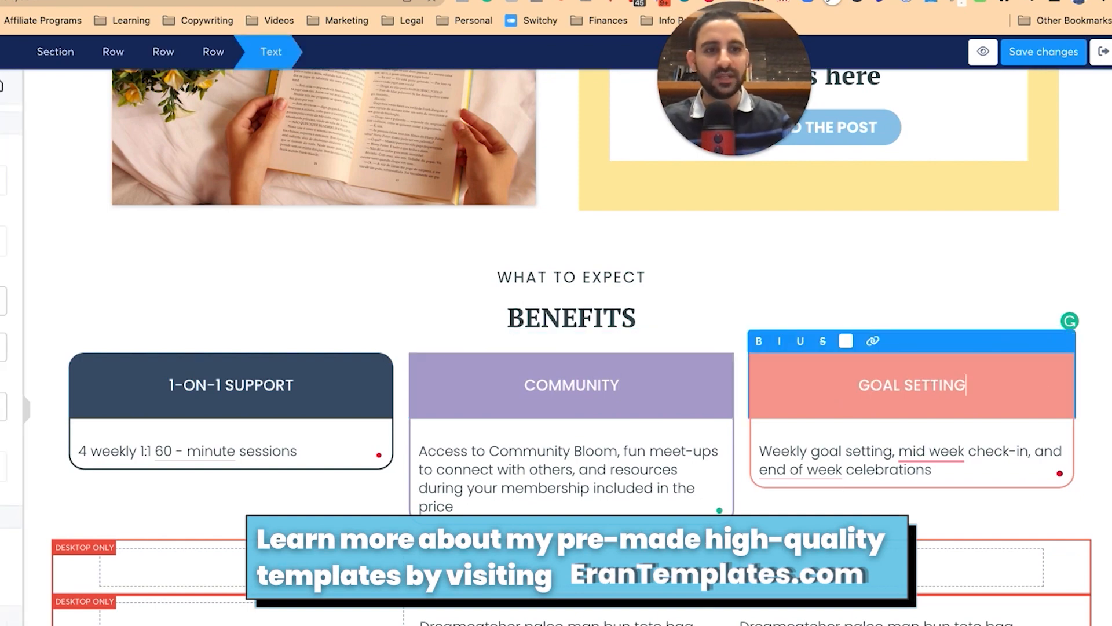
pyautogui.click(392, 313)
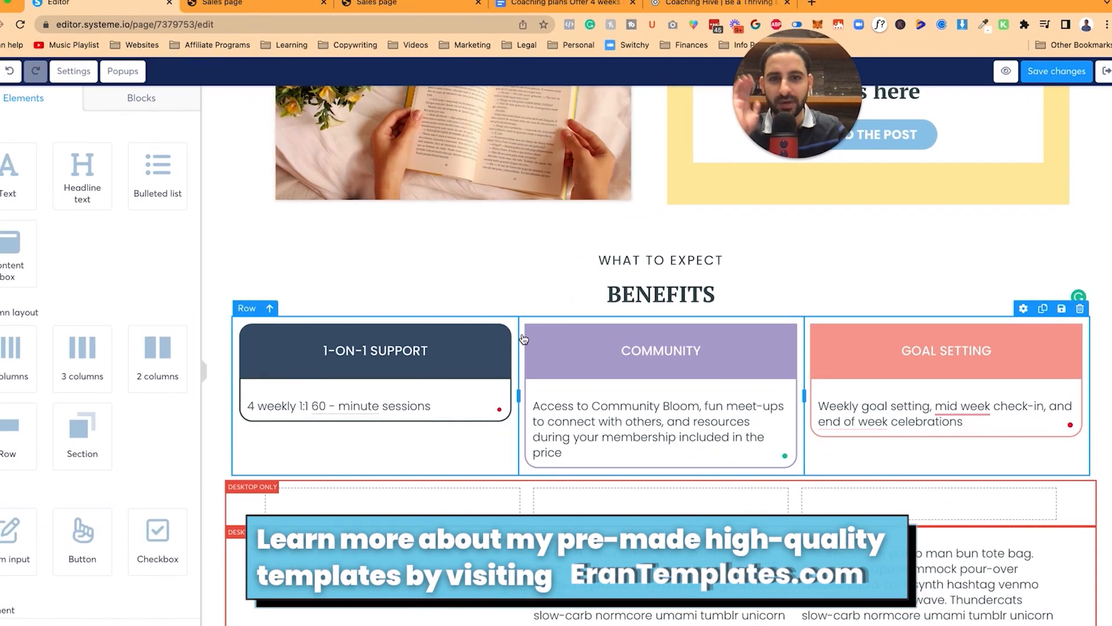
pyautogui.click(498, 347)
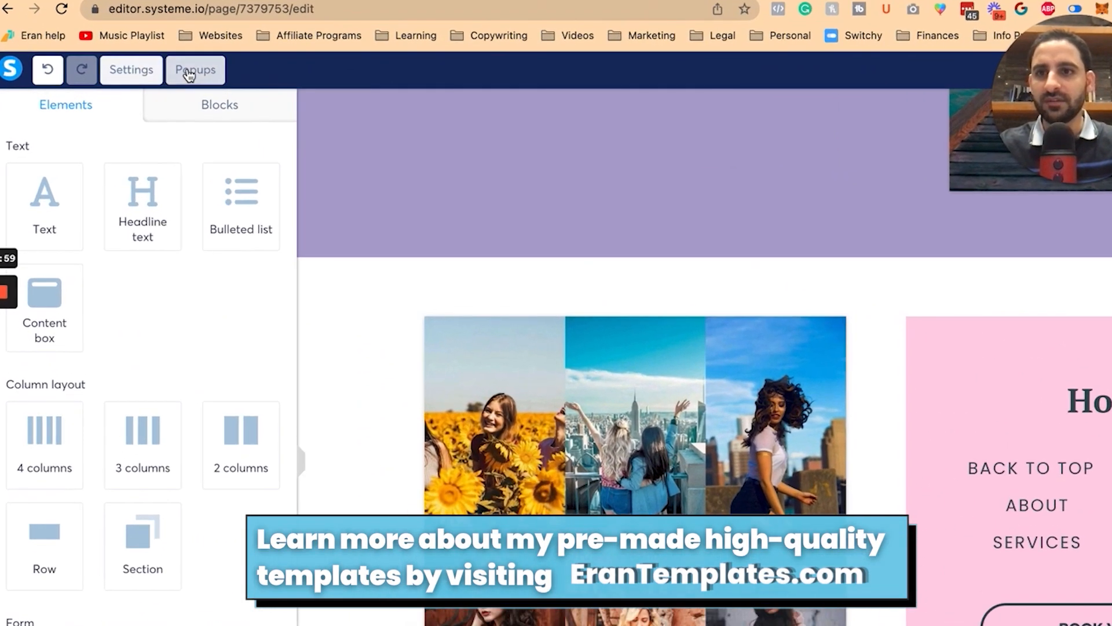
# Step: Browse the Features block templates to find the 'Three columns of items' block
pyautogui.click(204, 108)
pyautogui.click(61, 251)
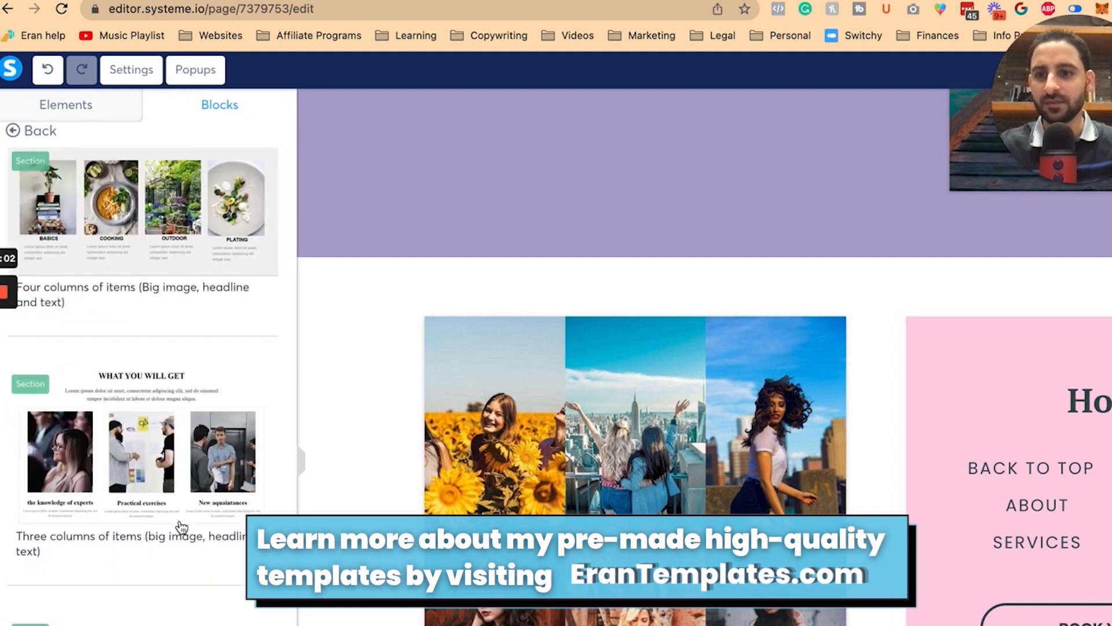
pyautogui.scroll(-10, 144, 244)
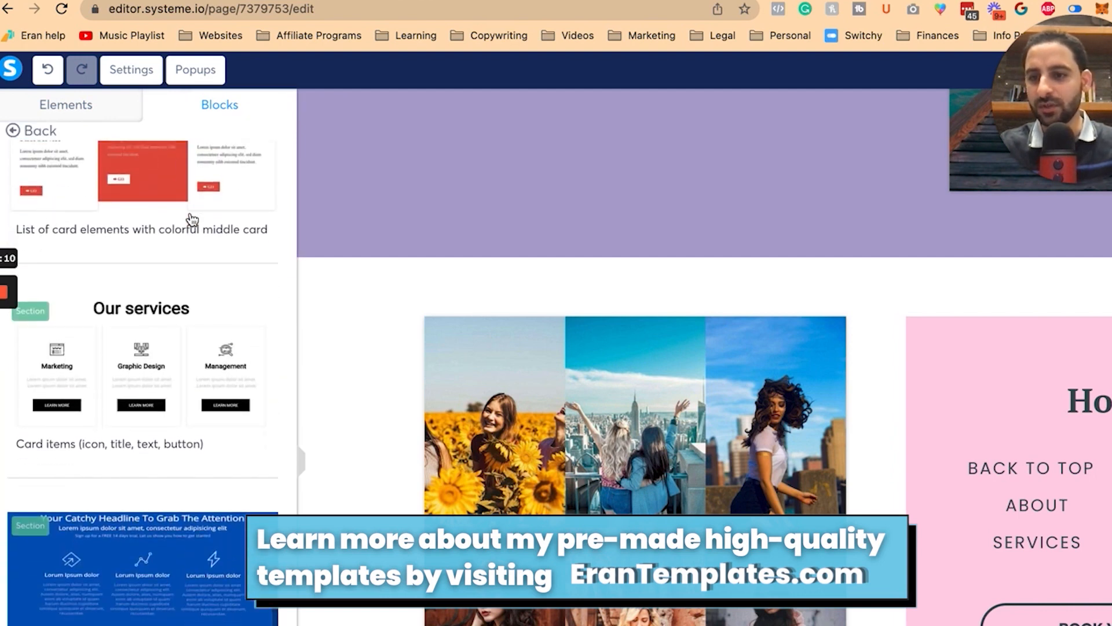
pyautogui.scroll(-3, 192, 219)
pyautogui.scroll(8, 160, 454)
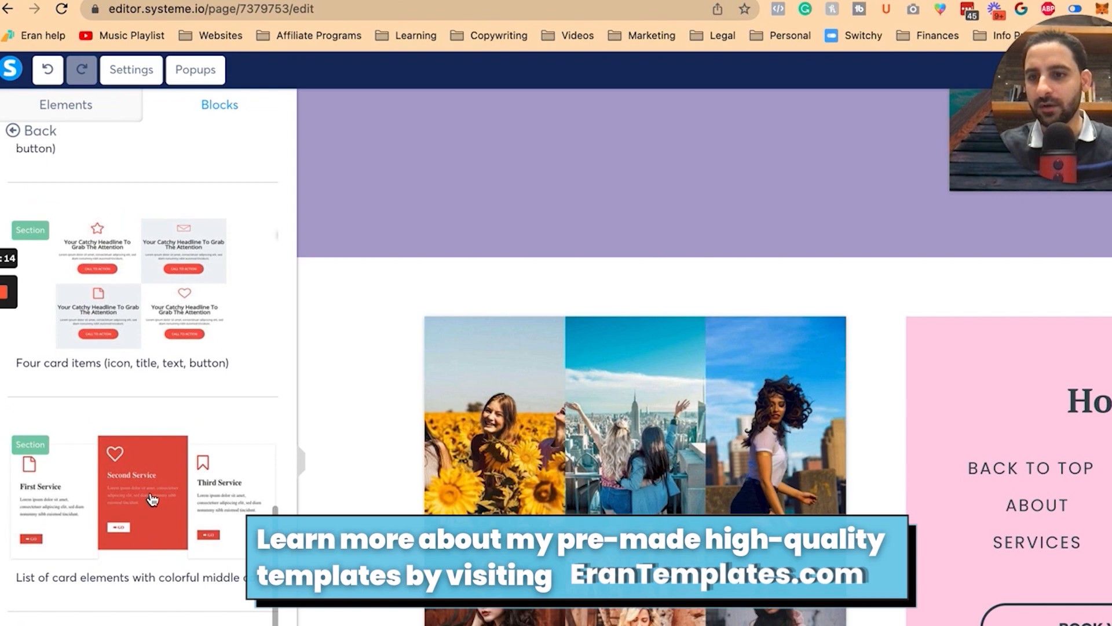
pyautogui.scroll(2, 152, 499)
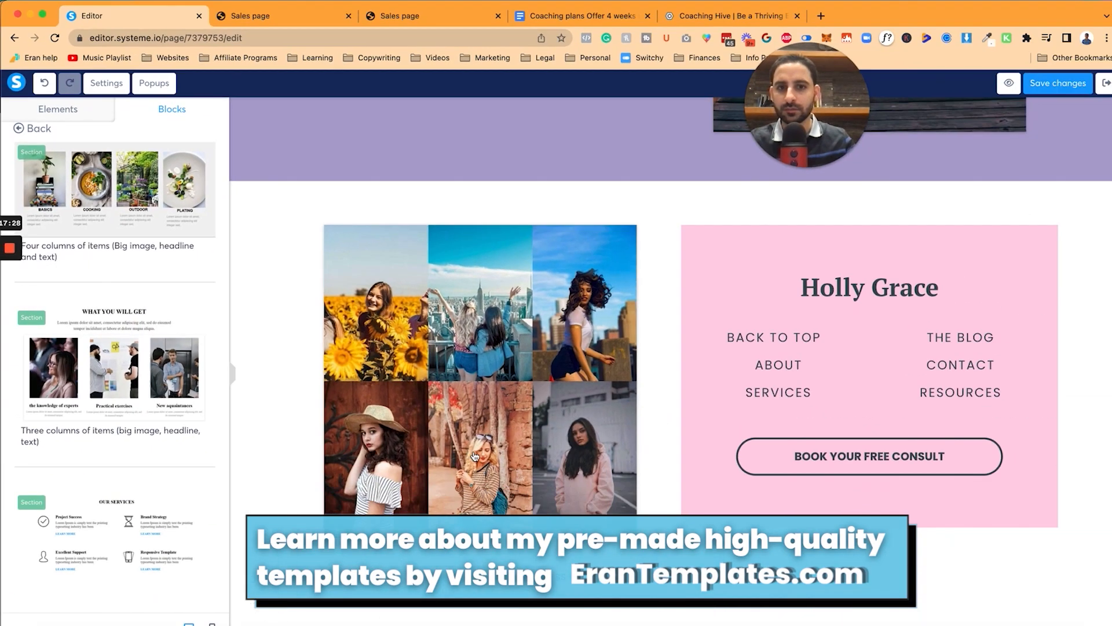
pyautogui.scroll(-5, 646, 514)
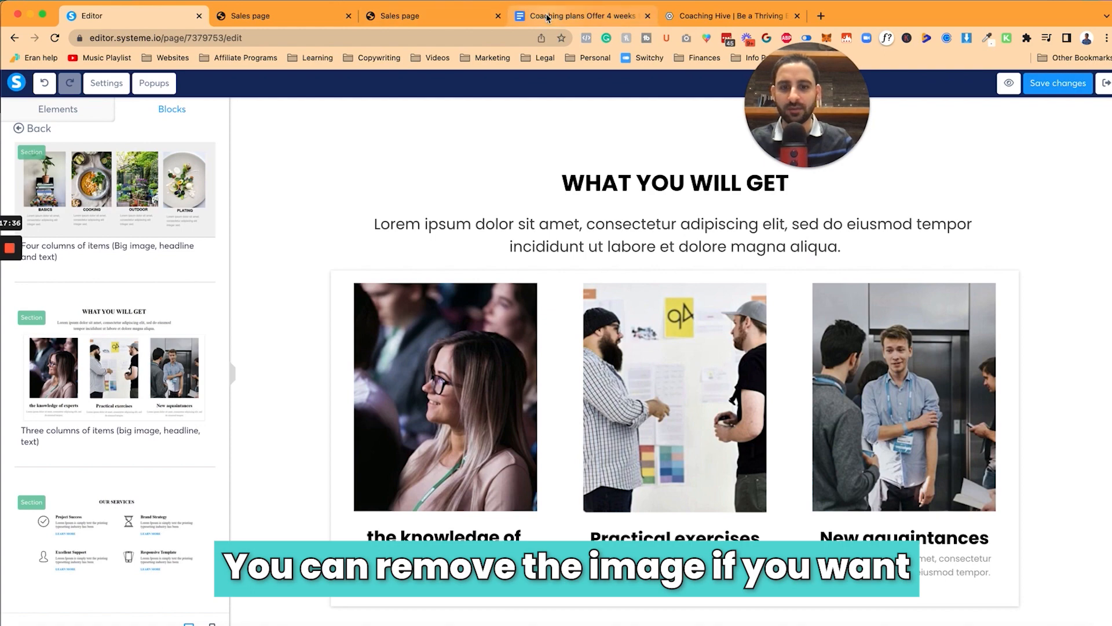
# Step: Fill the third column with the weekly goal setting paragraph and heading GOAL SETTING
pyautogui.click(579, 16)
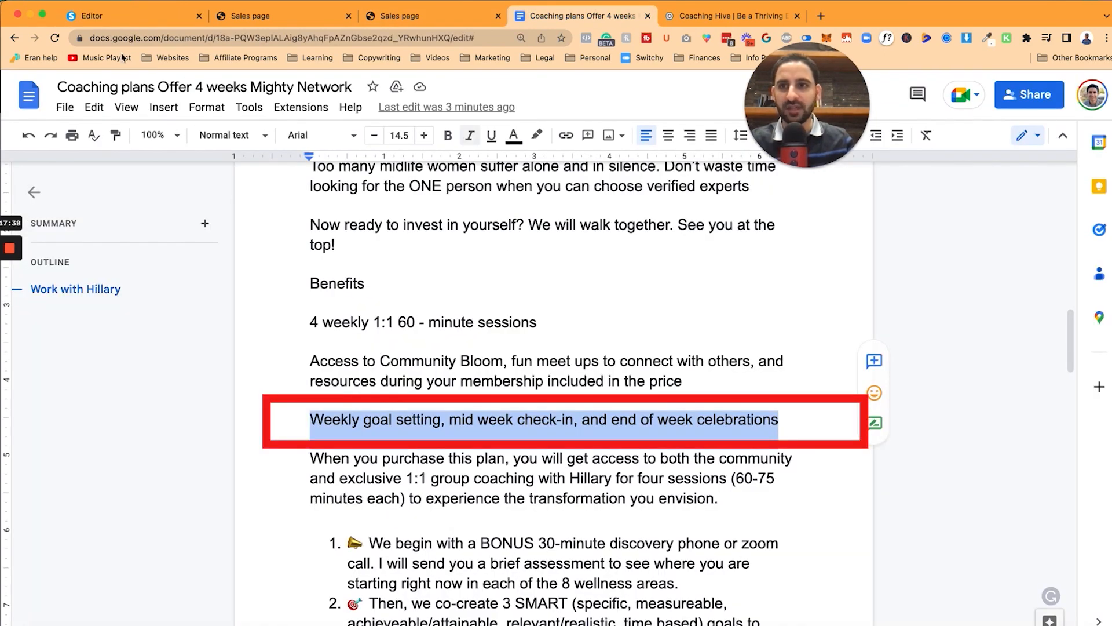
pyautogui.click(125, 19)
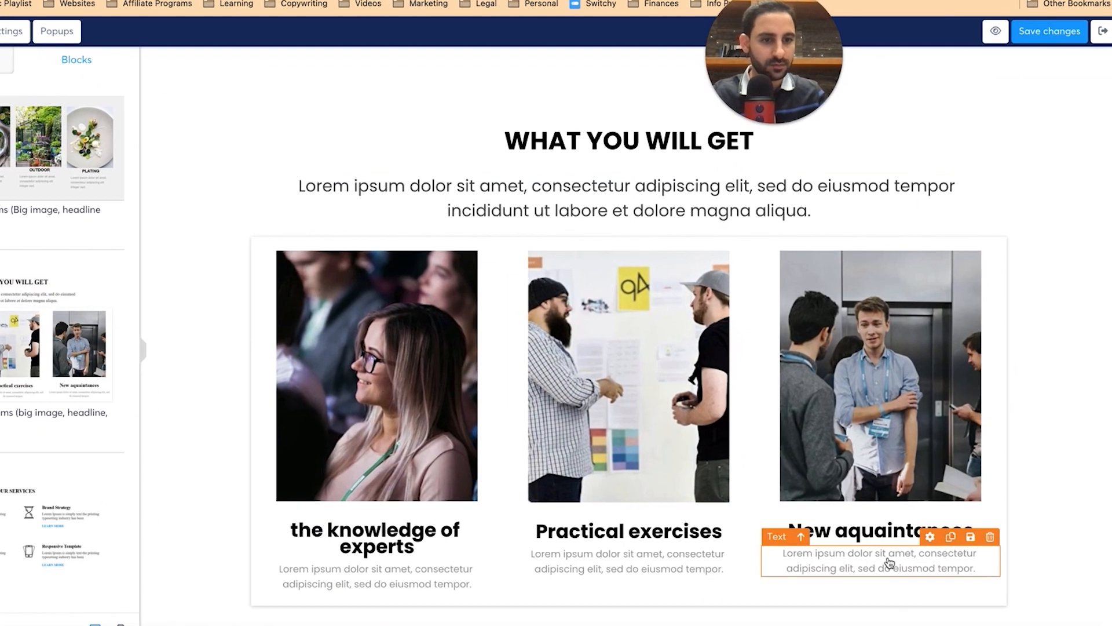
pyautogui.click(907, 564)
pyautogui.hotkey('ctrl', 'a')
pyautogui.hotkey('ctrl', 'v')
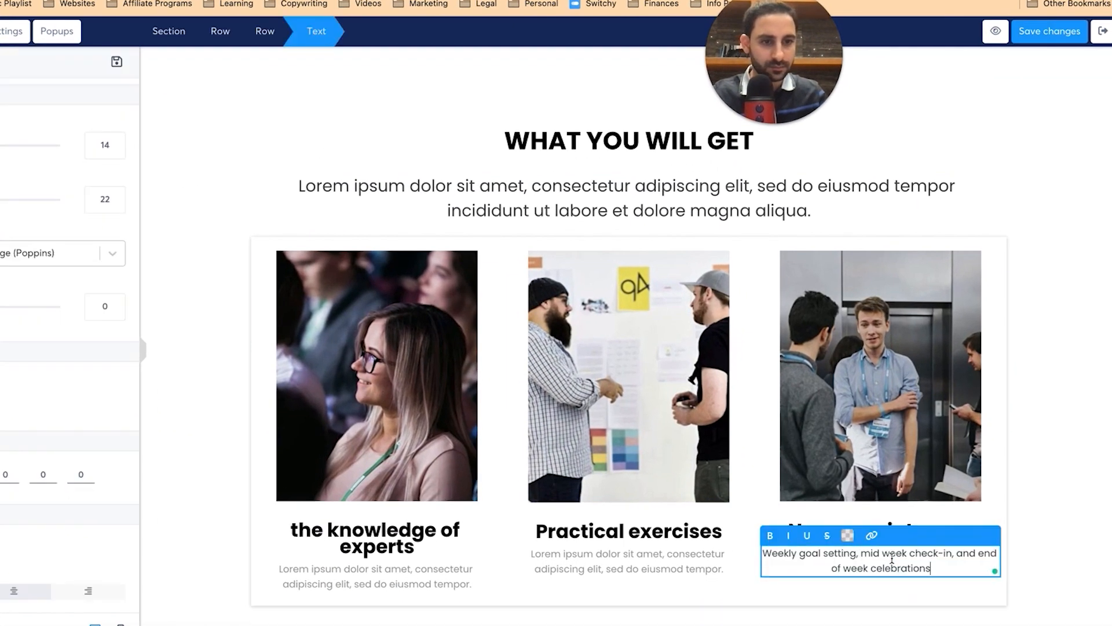
pyautogui.click(897, 527)
pyautogui.click(892, 528)
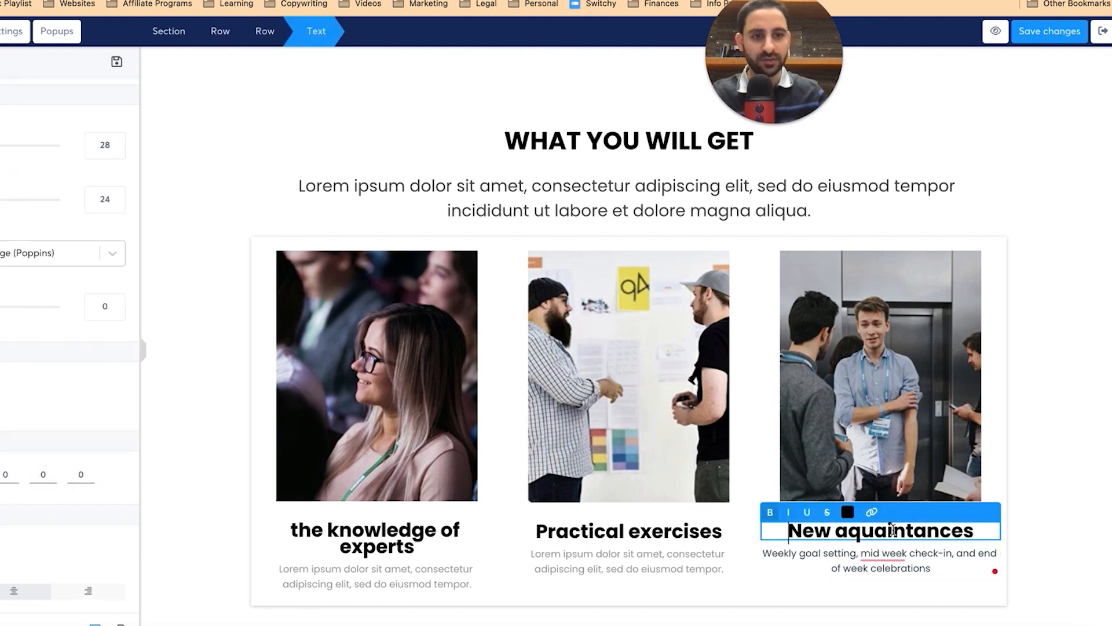
pyautogui.hotkey('ctrl', 'a')
pyautogui.hotkey('ctrl', 'v')
# Step: Rename the Practical exercises heading to COMMUNITY, correcting the missing M
pyautogui.click(677, 531)
pyautogui.click(676, 531)
pyautogui.hotkey('ctrl', 'a')
pyautogui.write('COMUNITY')
pyautogui.click(611, 531)
pyautogui.write('M')
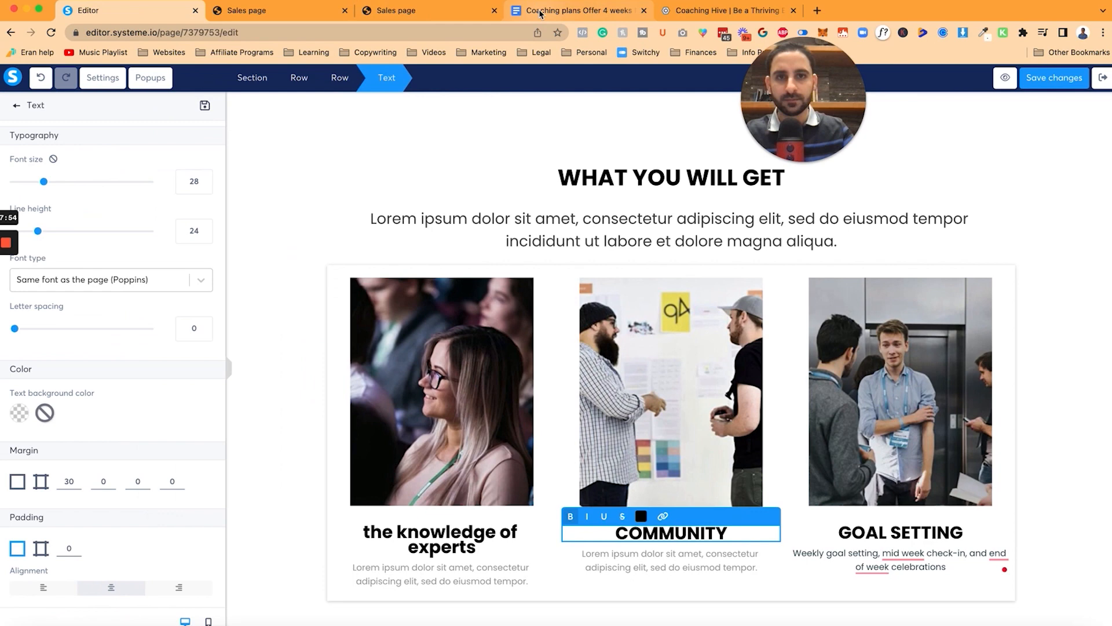
# Step: Retitle the first column heading 1-ON-1 SUPPORT
pyautogui.click(539, 14)
pyautogui.moveTo(307, 355); pyautogui.dragTo(698, 379)
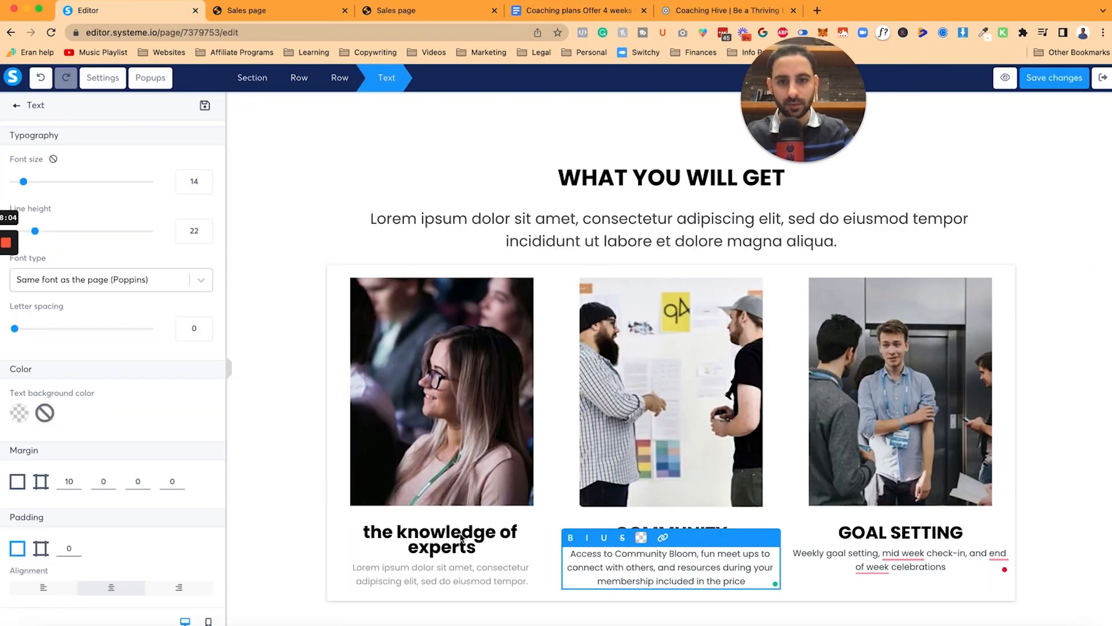
pyautogui.click(455, 541)
pyautogui.click(456, 542)
pyautogui.hotkey('ctrl', 'a')
pyautogui.press('BackSpace')
pyautogui.write('1-ON-1 SUPPORT')
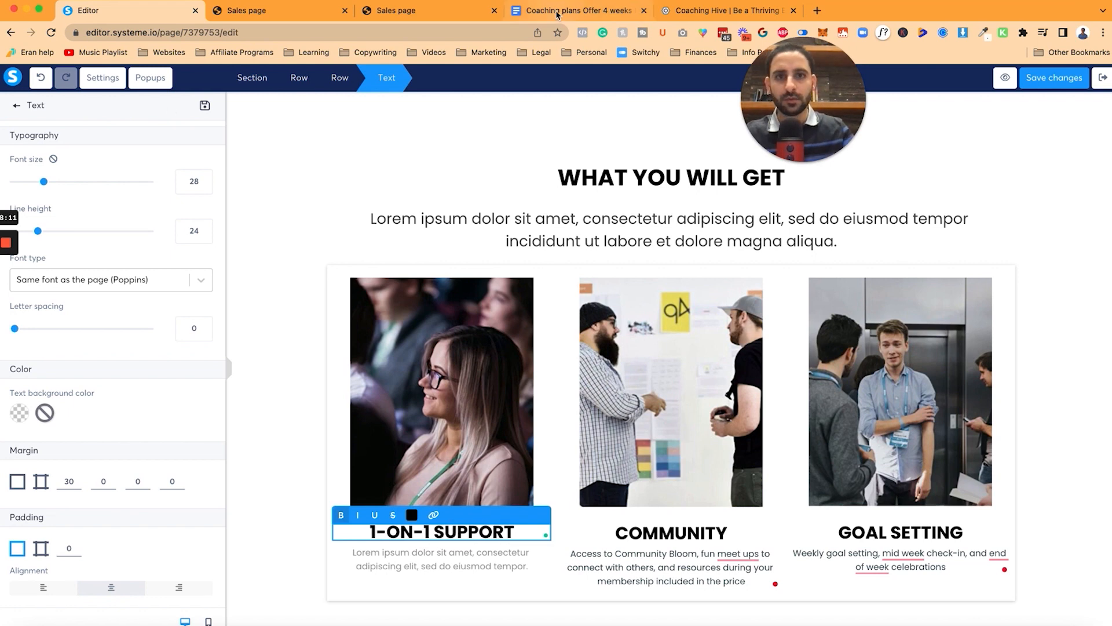
# Step: Paste the '4 weekly sessions' line from the Doc into the first column's description
pyautogui.click(557, 14)
pyautogui.moveTo(306, 316); pyautogui.dragTo(548, 319)
pyautogui.hotkey('ctrl', 'c')
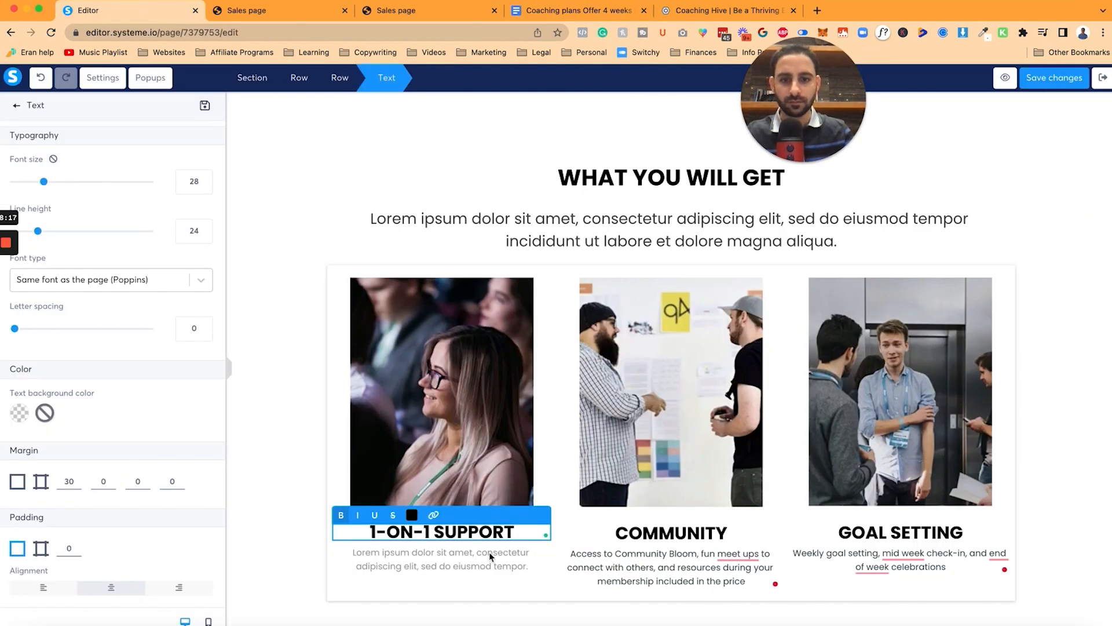
pyautogui.click(490, 556)
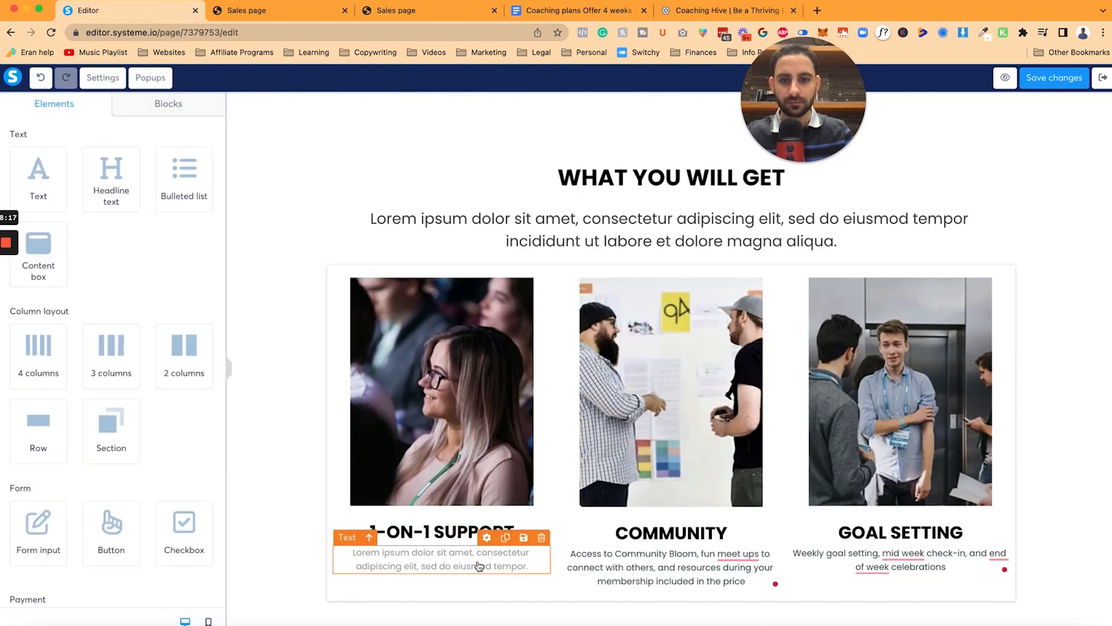
pyautogui.hotkey('ctrl', 'a')
pyautogui.hotkey('ctrl', 'v')
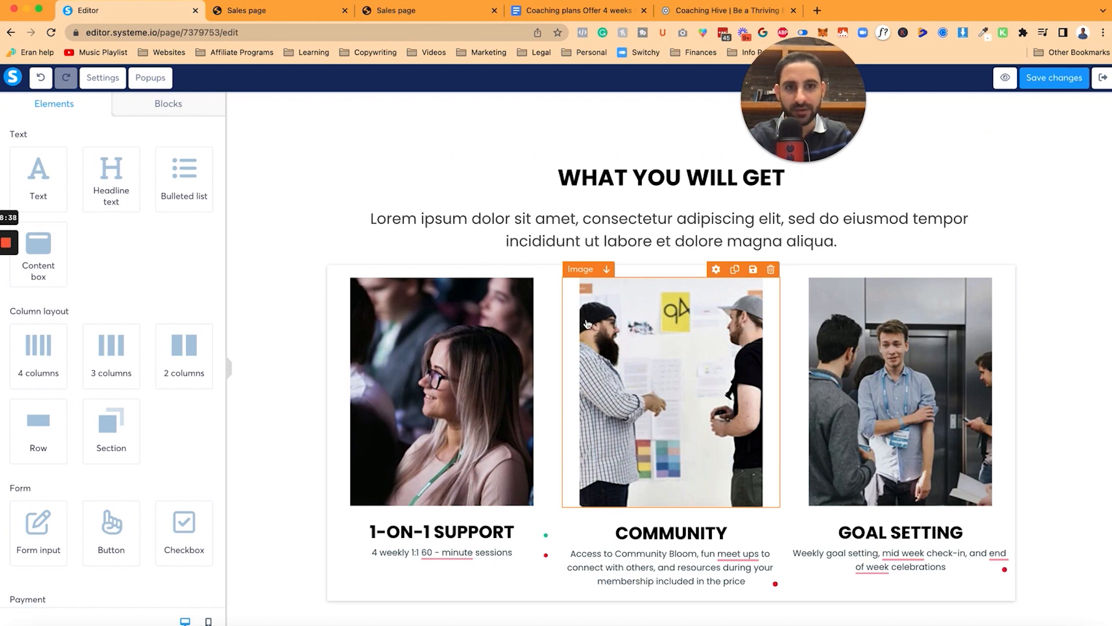
# Step: Leave the subtitle unchanged and start saving the section as a reusable block
pyautogui.click(545, 223)
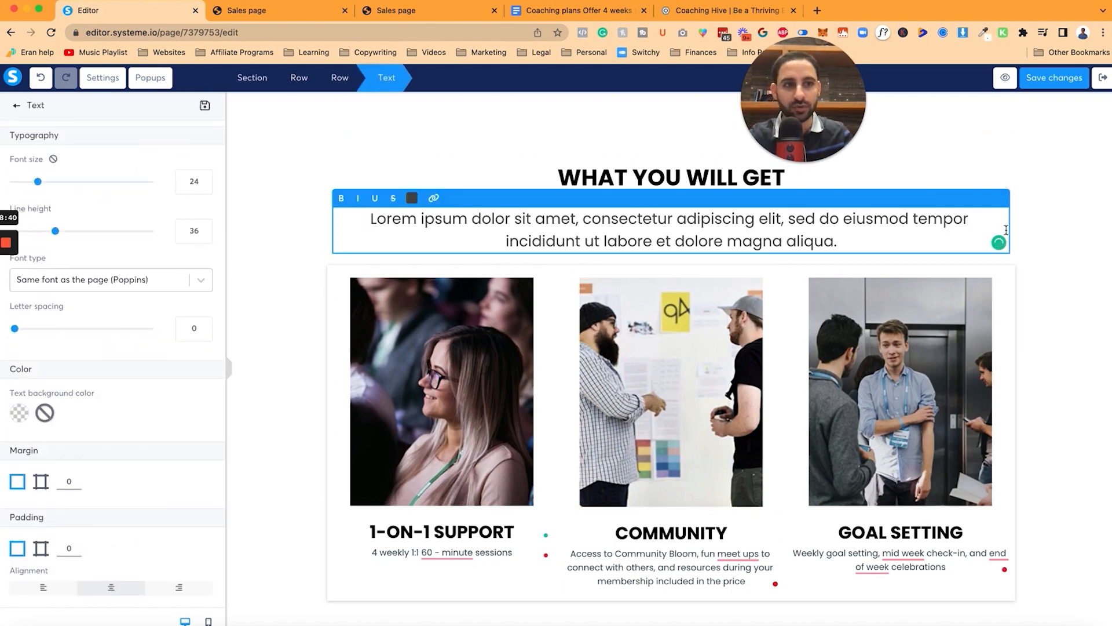
pyautogui.click(1037, 236)
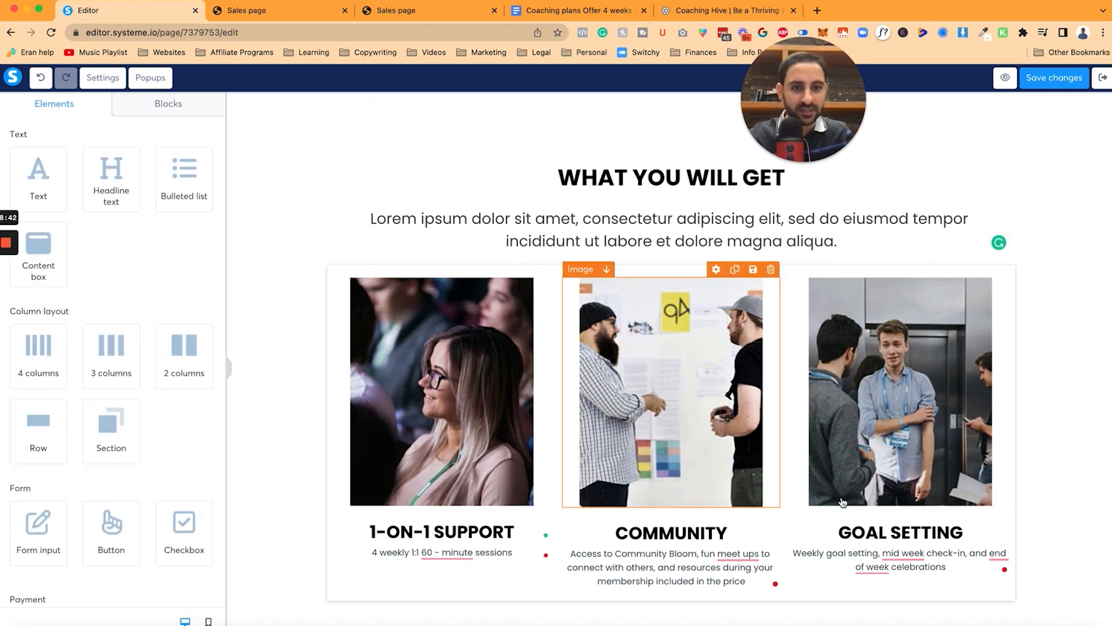
pyautogui.click(447, 556)
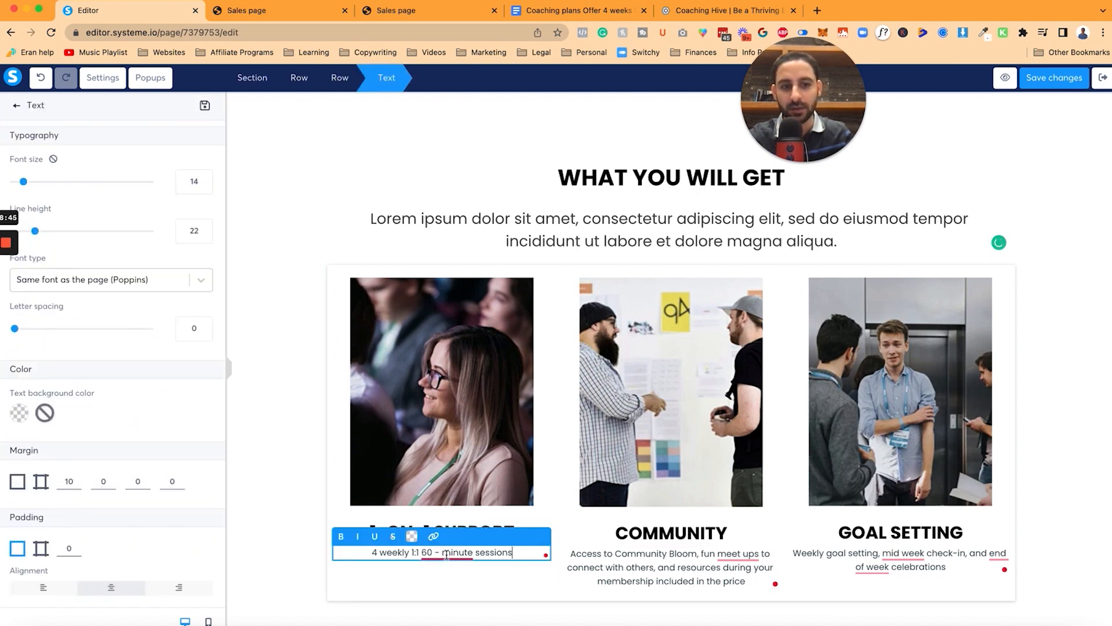
pyautogui.click(846, 565)
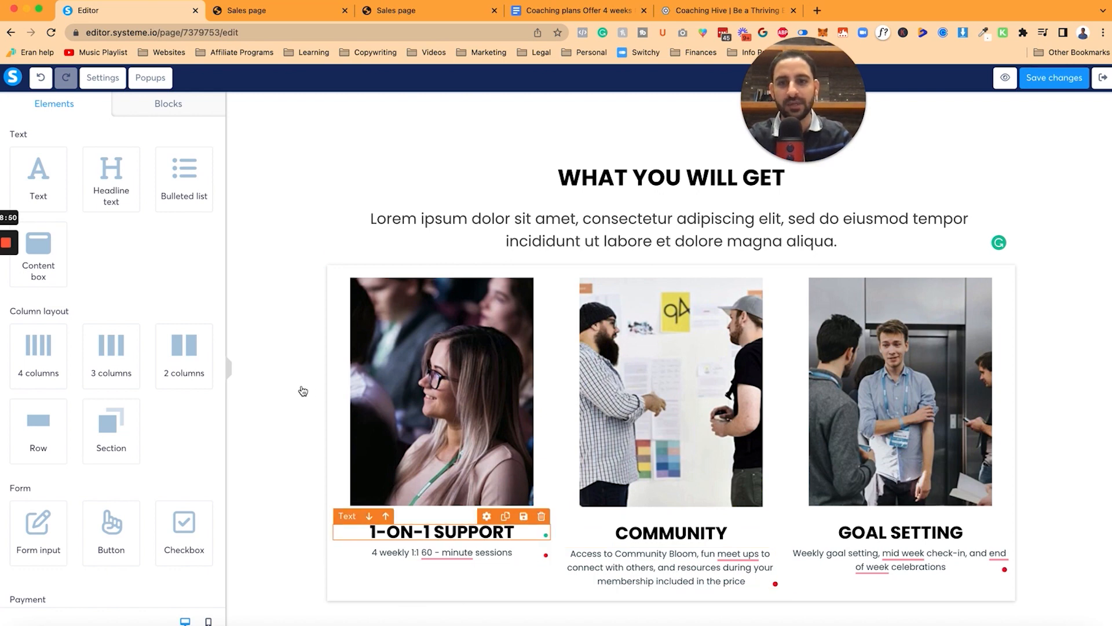
pyautogui.click(1090, 119)
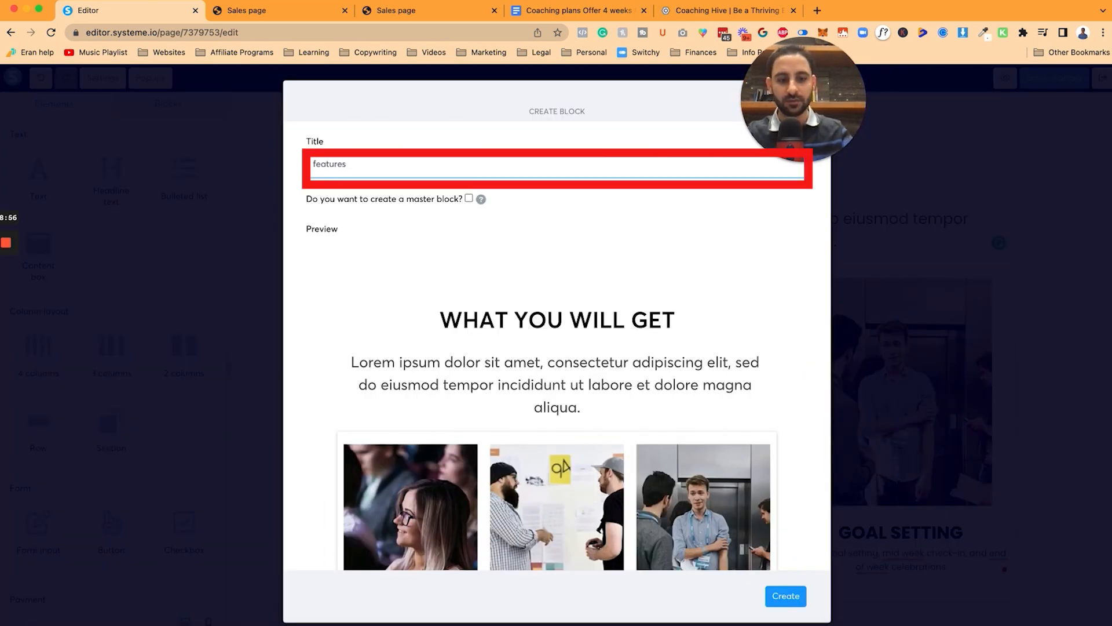
# Step: Save the section as block 'features hillary 3', reload the editor, and copy its share link
pyautogui.click(785, 596)
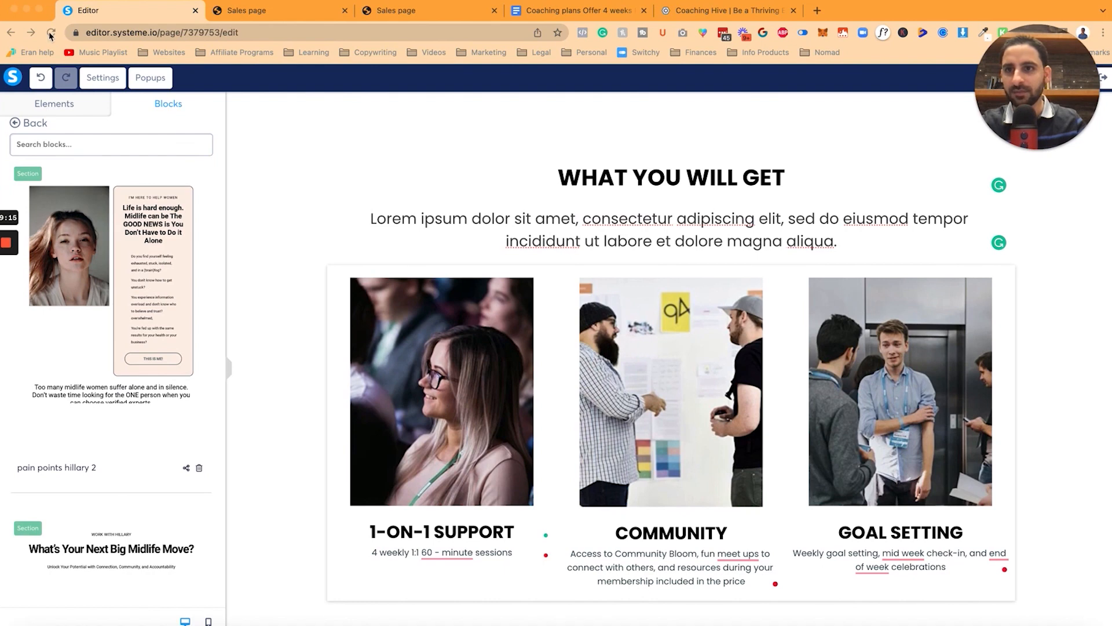
pyautogui.click(51, 34)
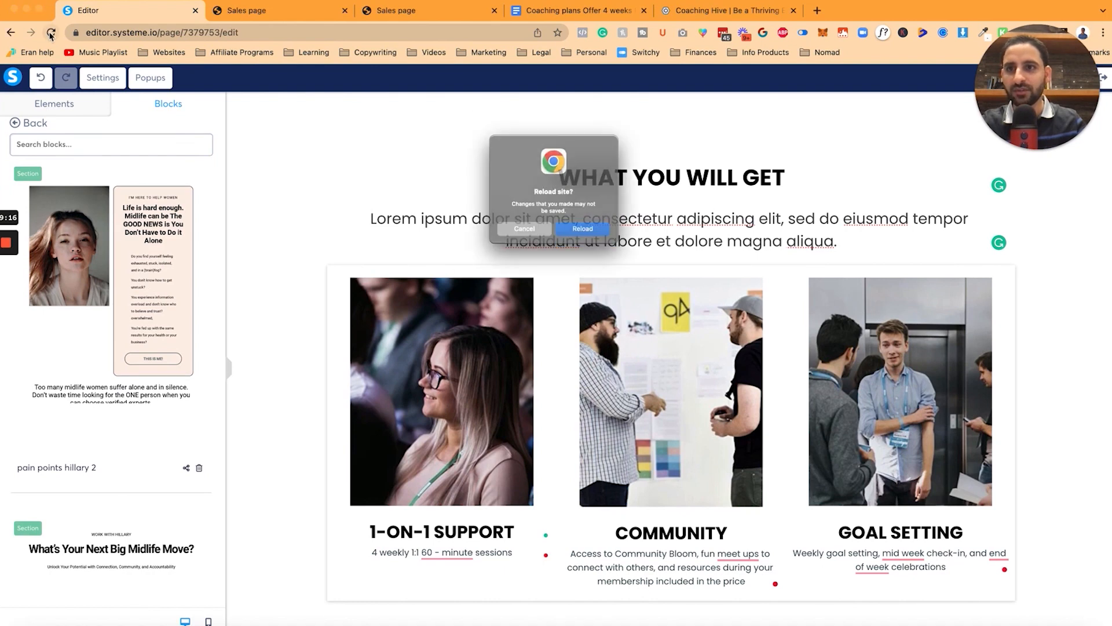
pyautogui.click(591, 238)
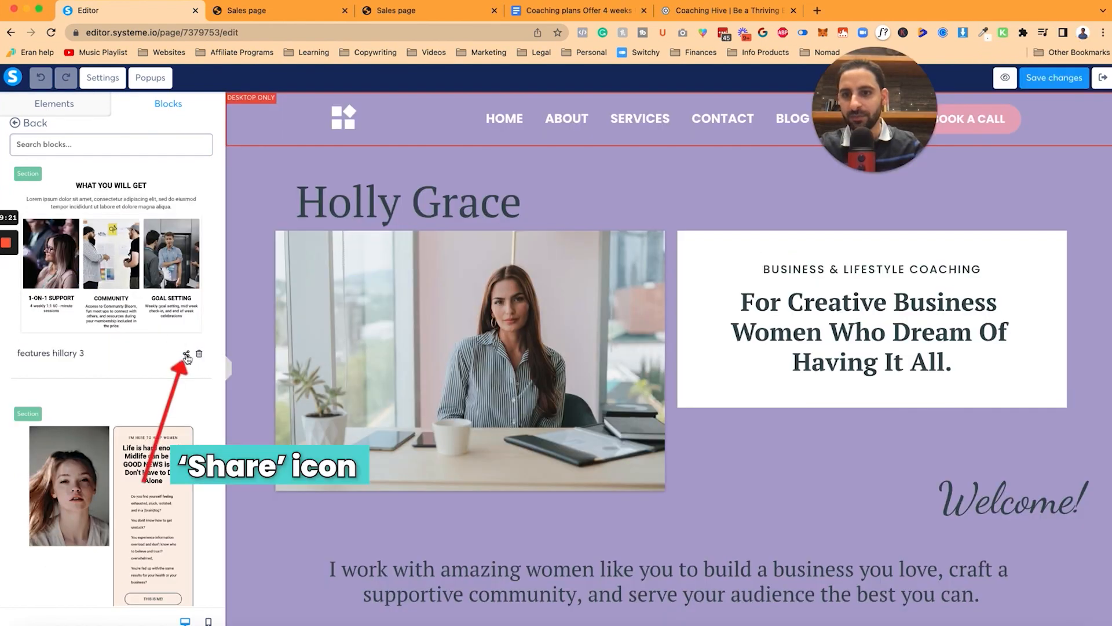
pyautogui.click(186, 355)
pyautogui.click(516, 389)
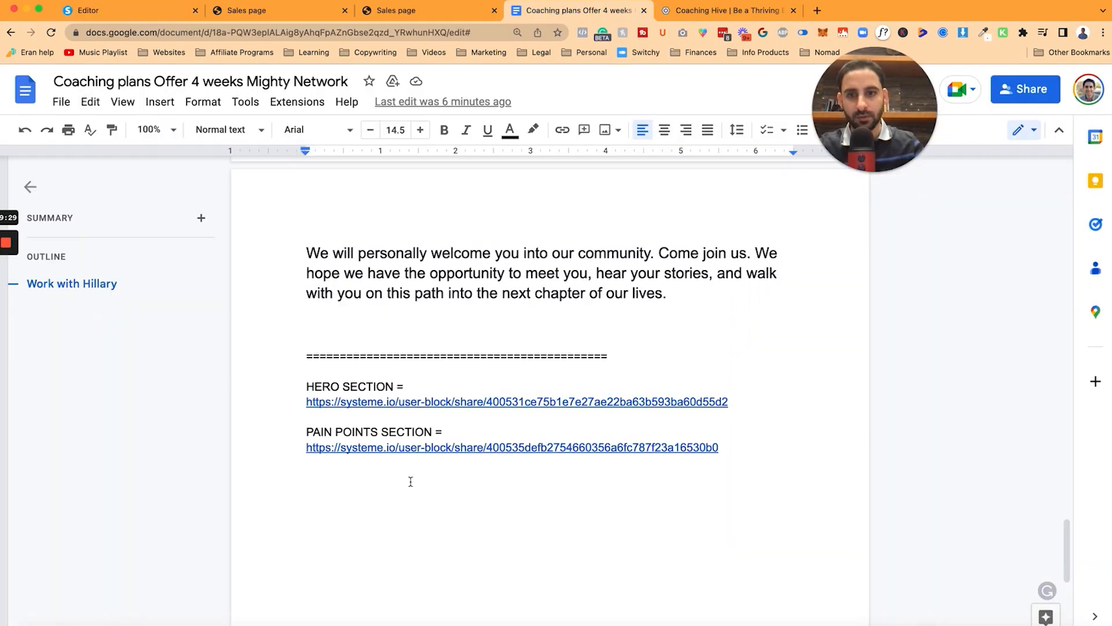
pyautogui.click(410, 481)
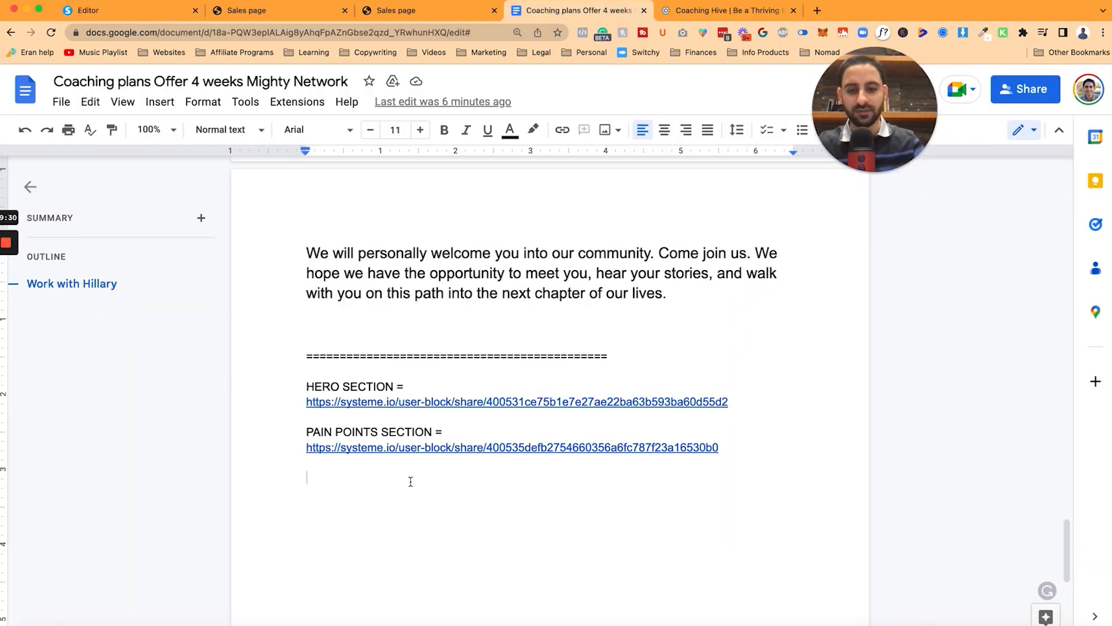
# Step: Add a 'FEATURES =' label with the features block's share link below the pain points link
pyautogui.write('FEATURE')
pyautogui.write('S =')
pyautogui.press('Return')
pyautogui.press('super+v')
pyautogui.press('Return')
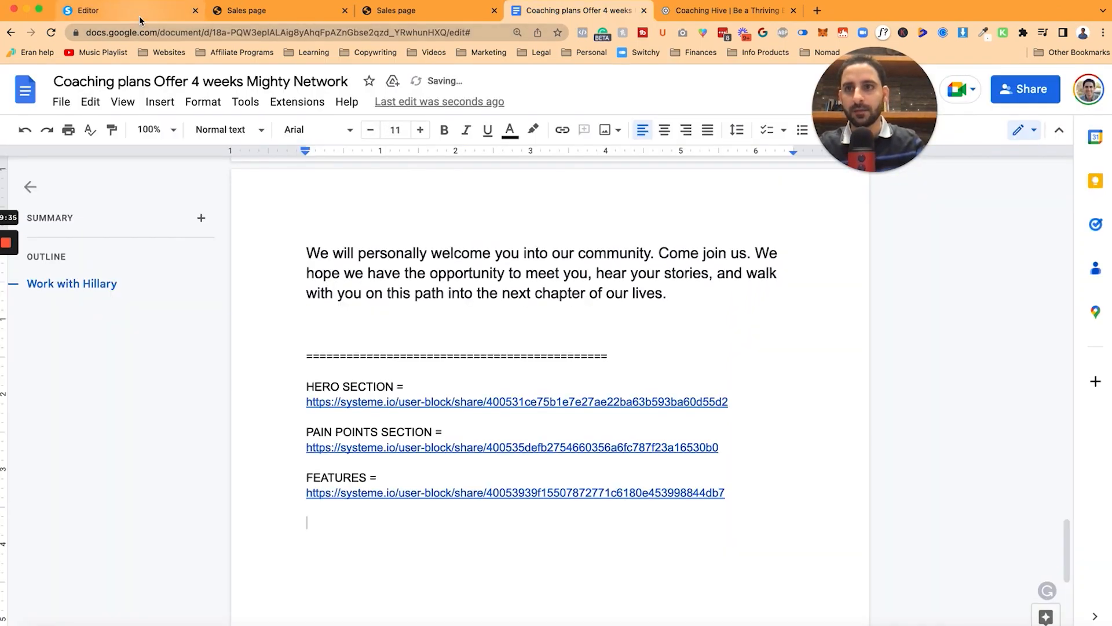
# Step: Review the Doc's block list, then leave the editor for the Hillary funnel step settings
pyautogui.click(141, 21)
pyautogui.click(574, 11)
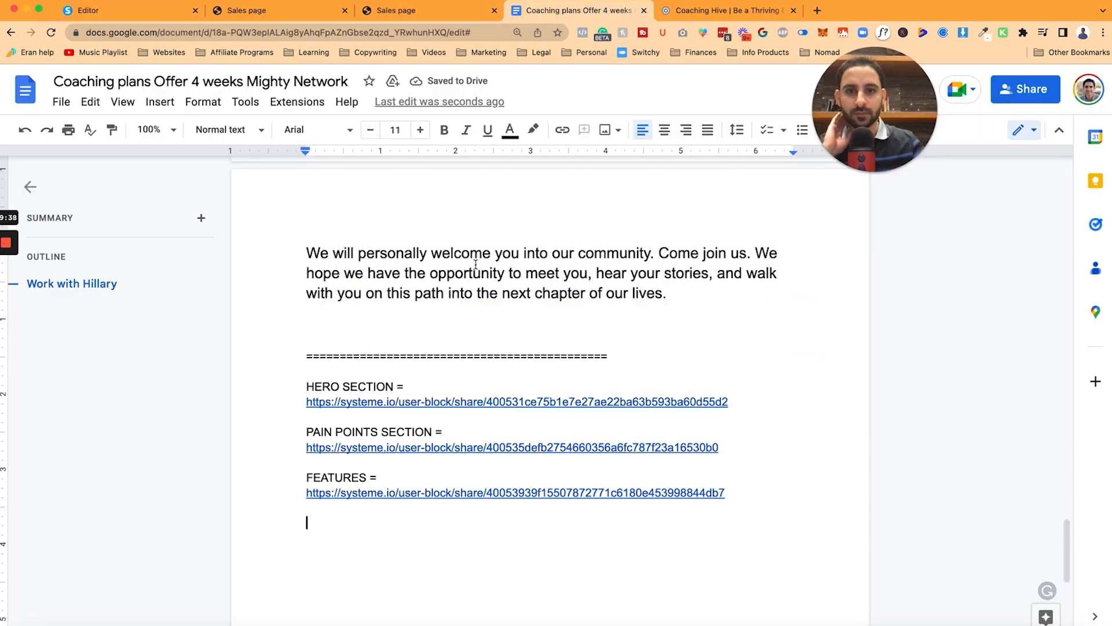
pyautogui.scroll(15, 475, 265)
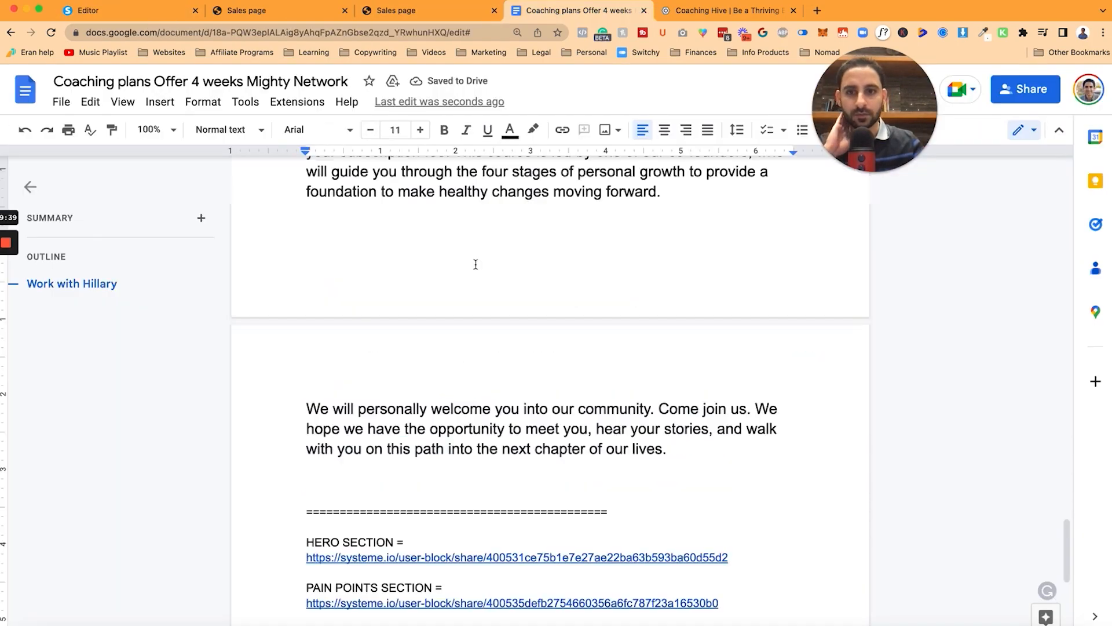
pyautogui.scroll(3, 475, 265)
pyautogui.scroll(-6, 475, 265)
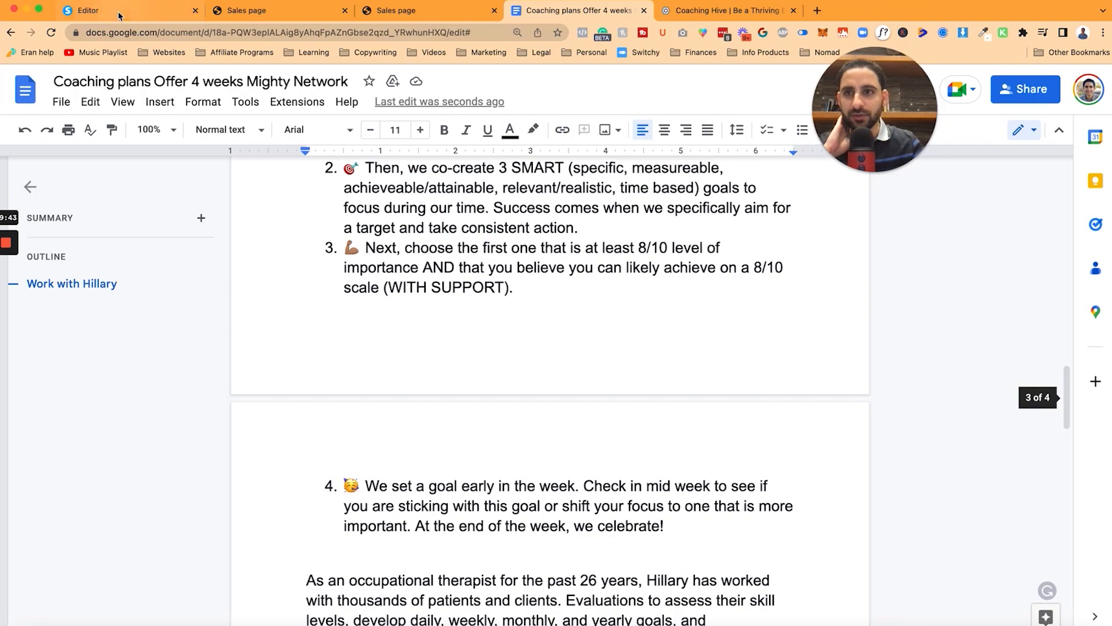
pyautogui.click(117, 12)
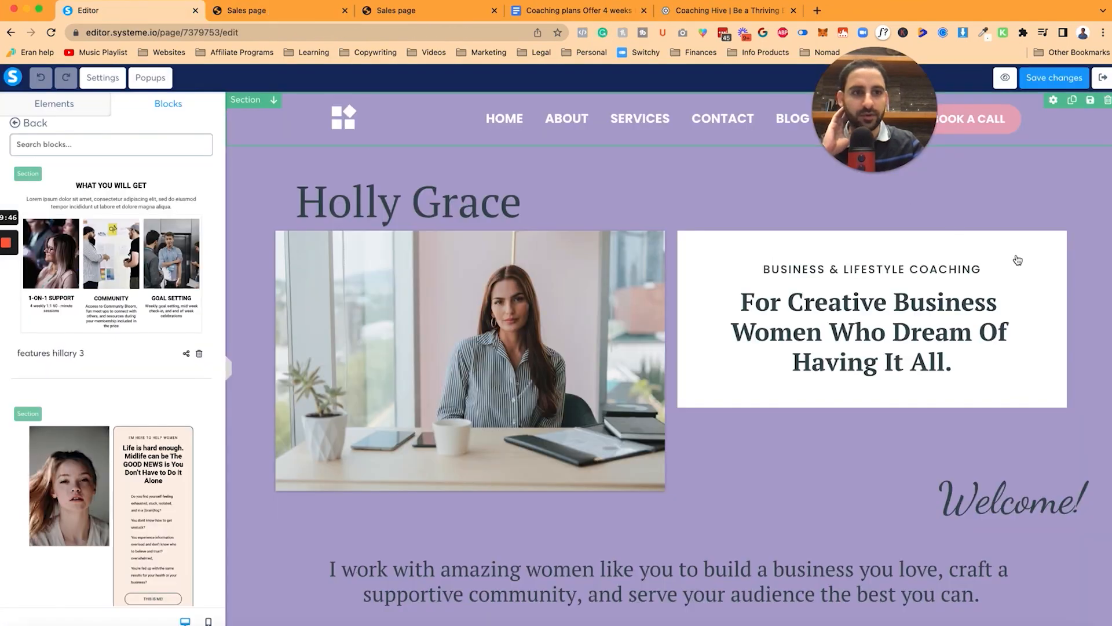
pyautogui.scroll(-5, 1017, 259)
pyautogui.scroll(5, 1042, 174)
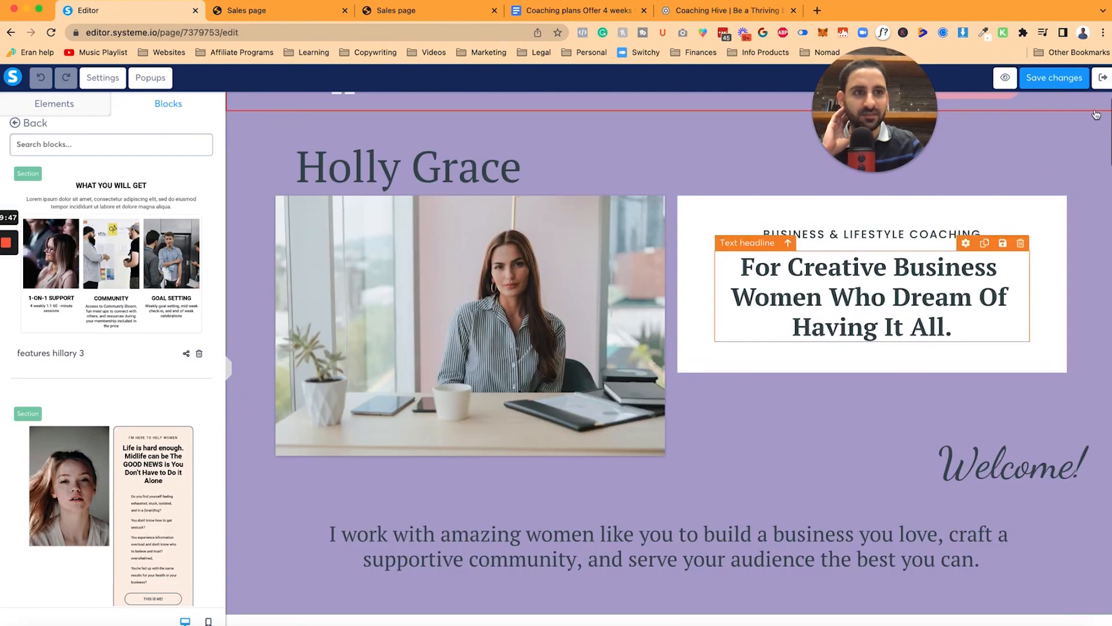
pyautogui.click(641, 210)
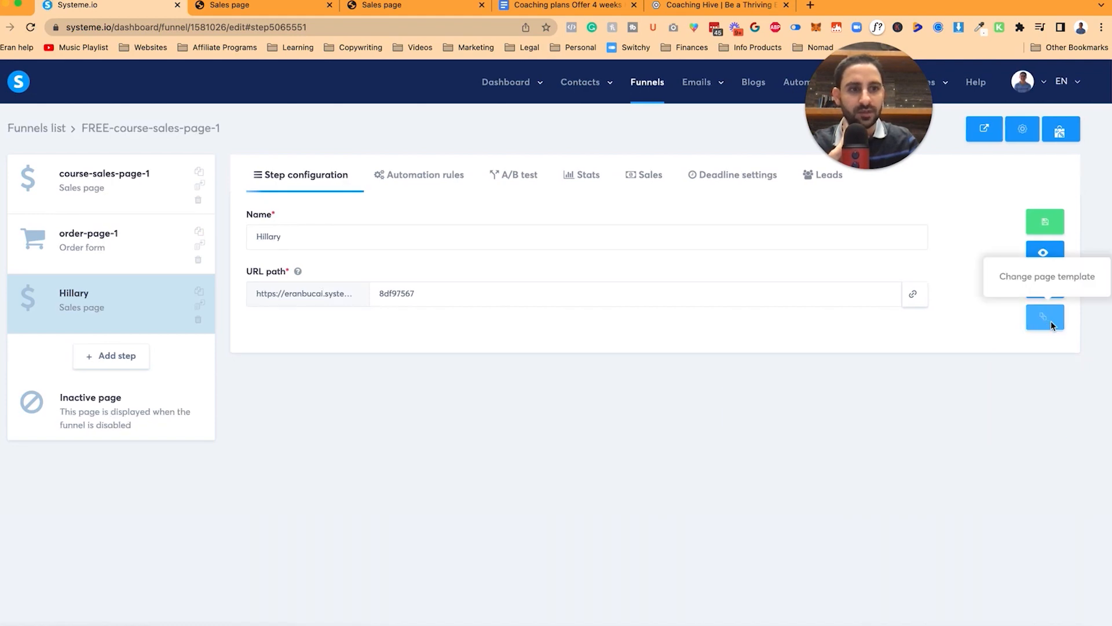
# Step: Begin changing the Hillary sales page's template and look through the travel template preview
pyautogui.click(1045, 316)
pyautogui.click(516, 400)
pyautogui.click(324, 10)
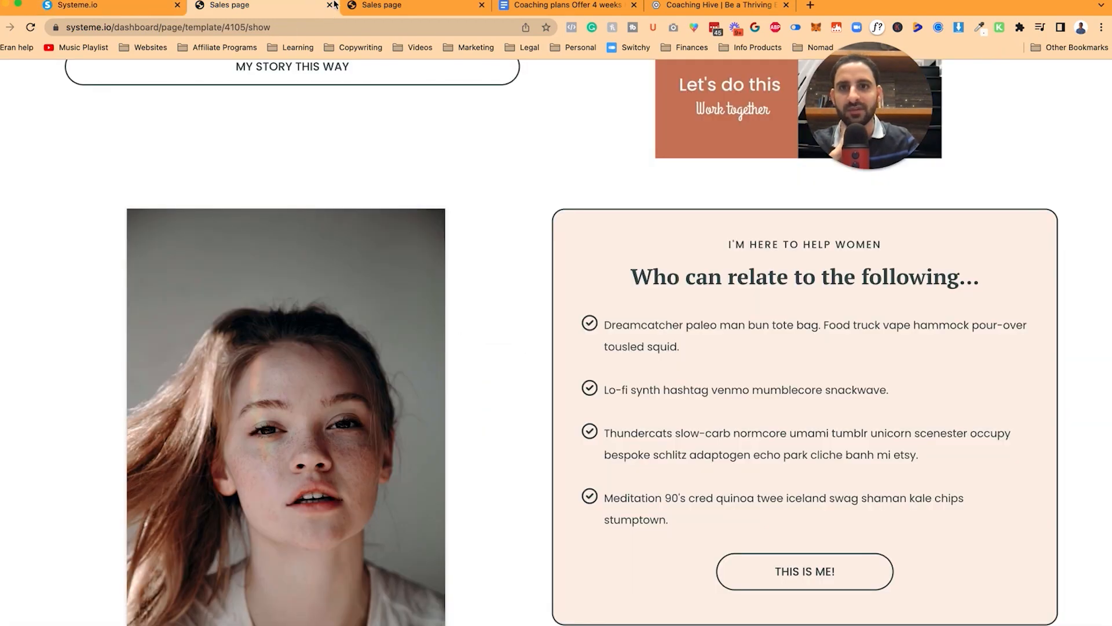
pyautogui.click(330, 6)
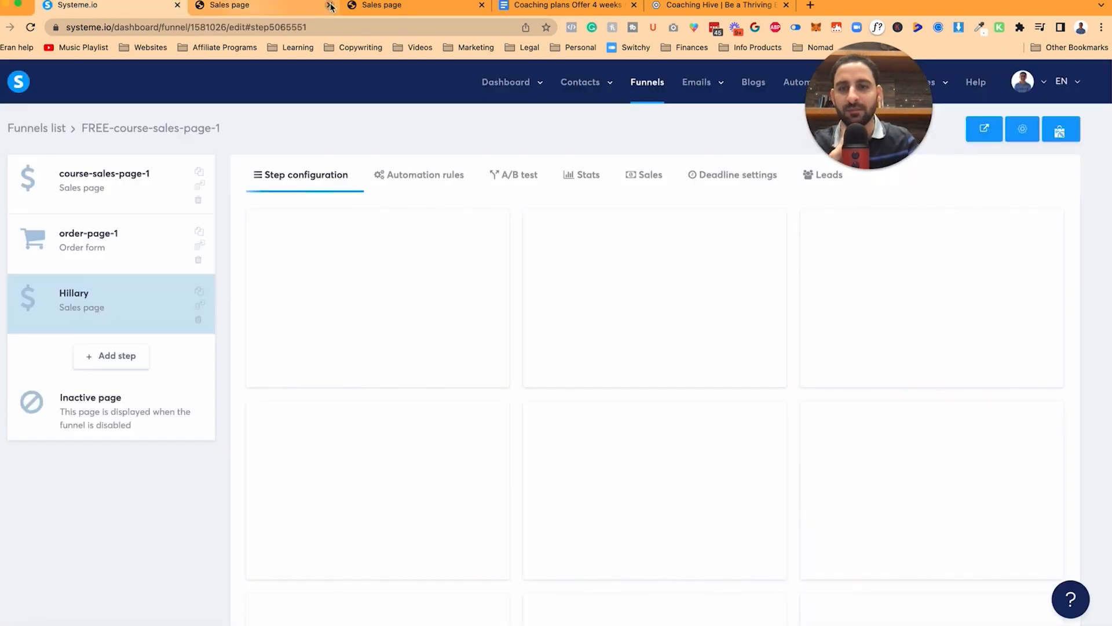
pyautogui.click(281, 10)
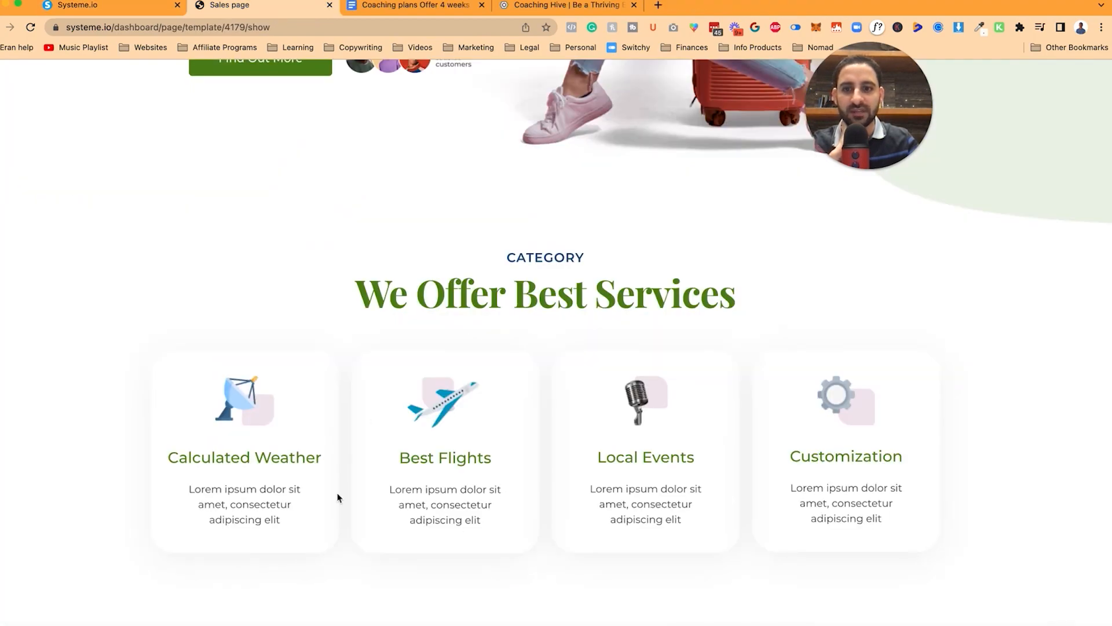
pyautogui.scroll(-20, 319, 503)
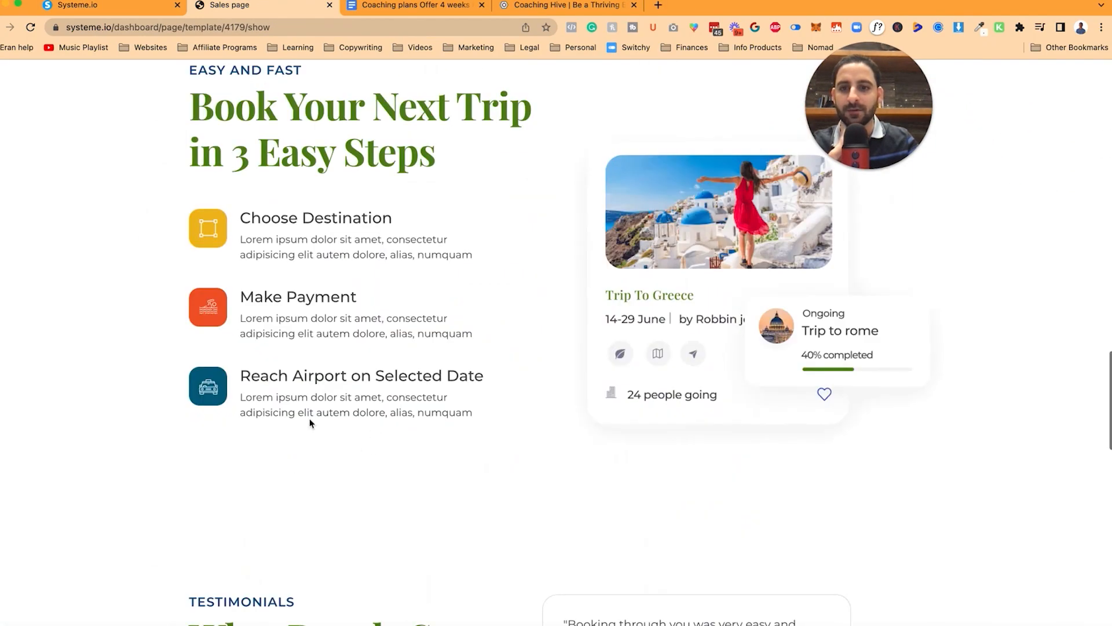
pyautogui.scroll(-3, 307, 238)
pyautogui.scroll(5, 309, 226)
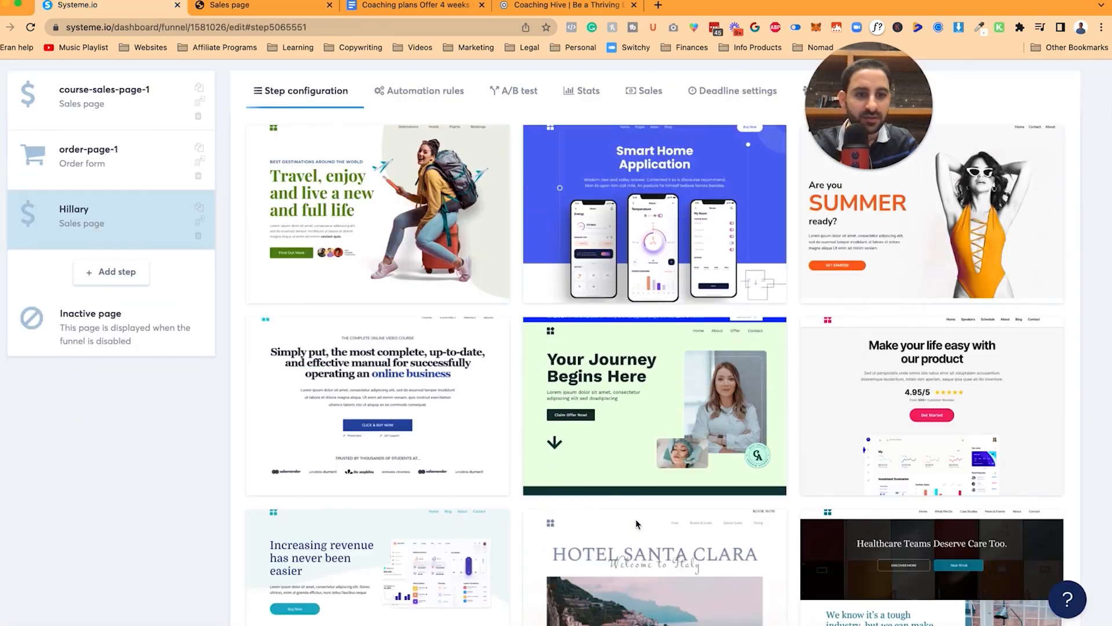
pyautogui.scroll(-12, 636, 523)
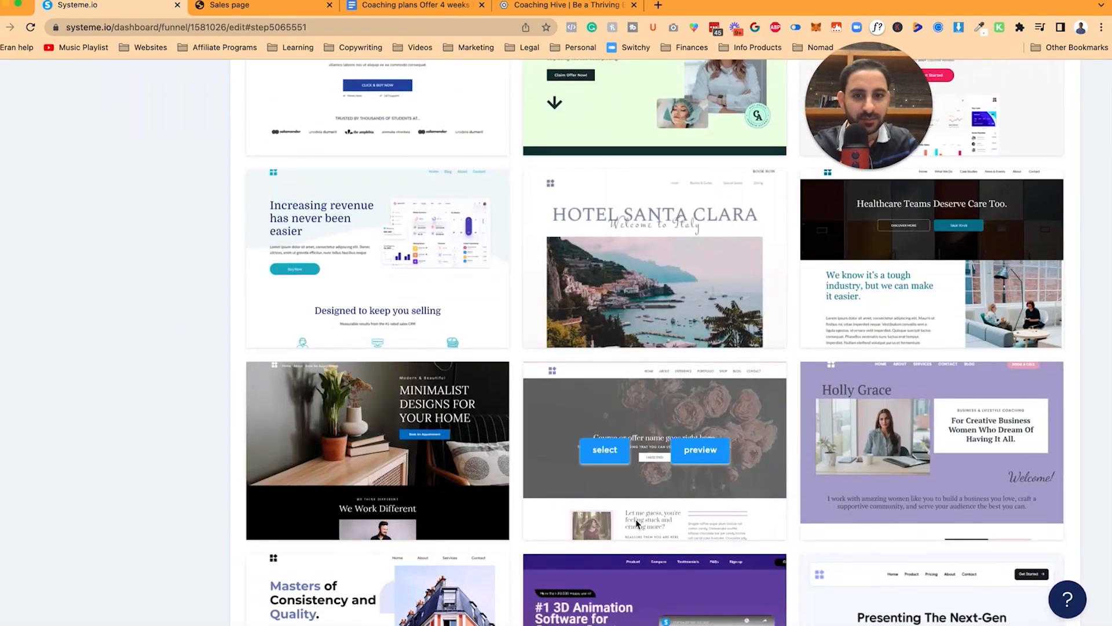
pyautogui.scroll(-6, 636, 521)
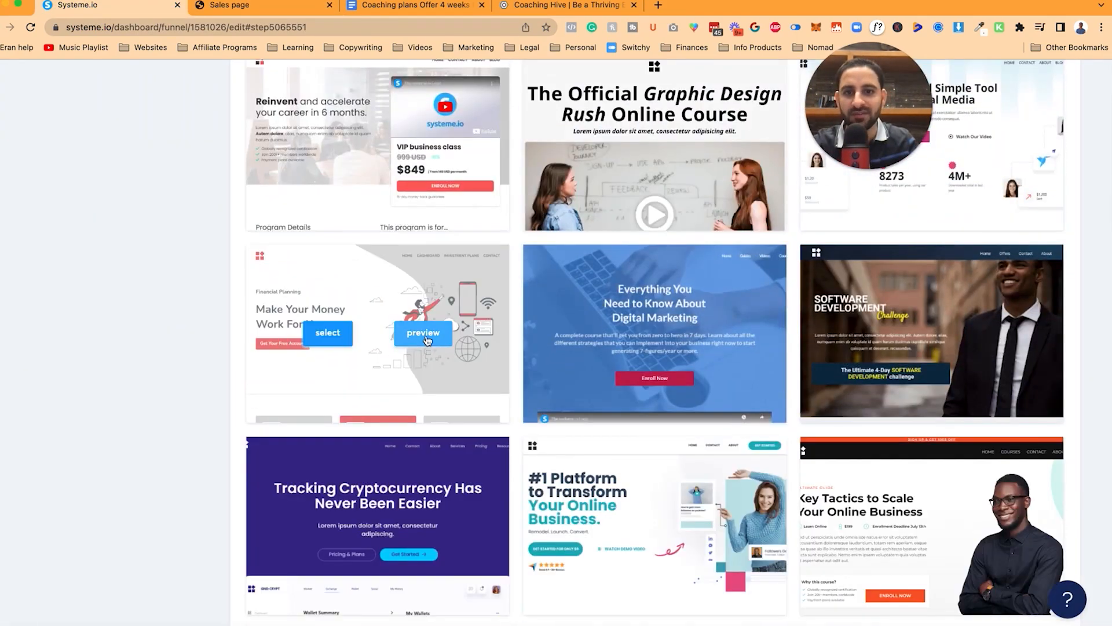
# Step: Preview the financial planning template, then open the 'Who Are We?' template preview
pyautogui.click(424, 334)
pyautogui.scroll(-8, 425, 356)
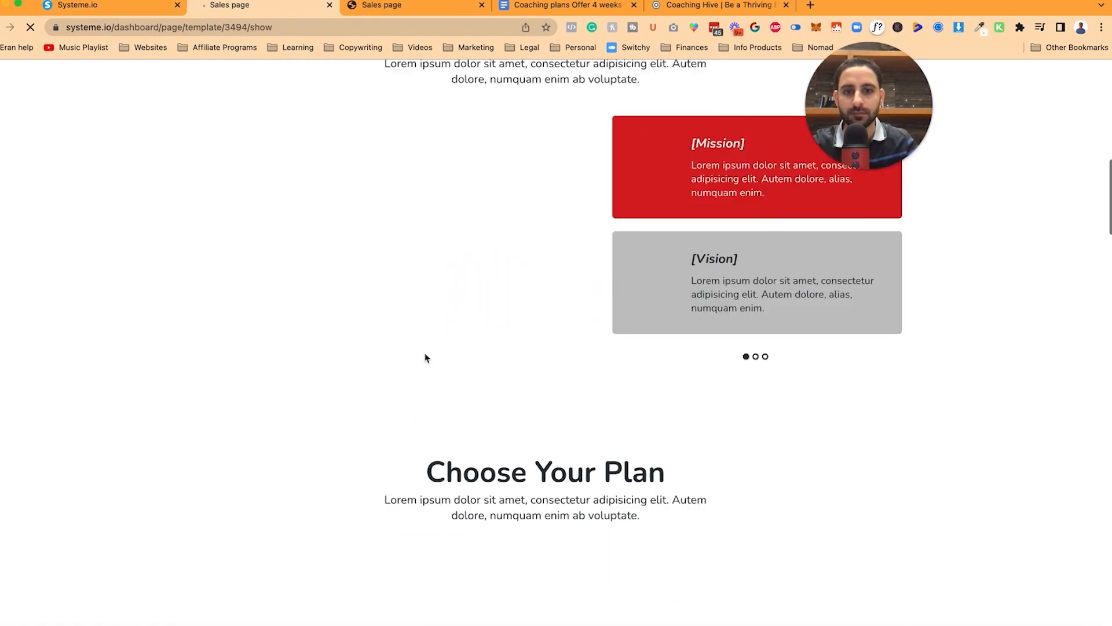
pyautogui.scroll(-8, 442, 397)
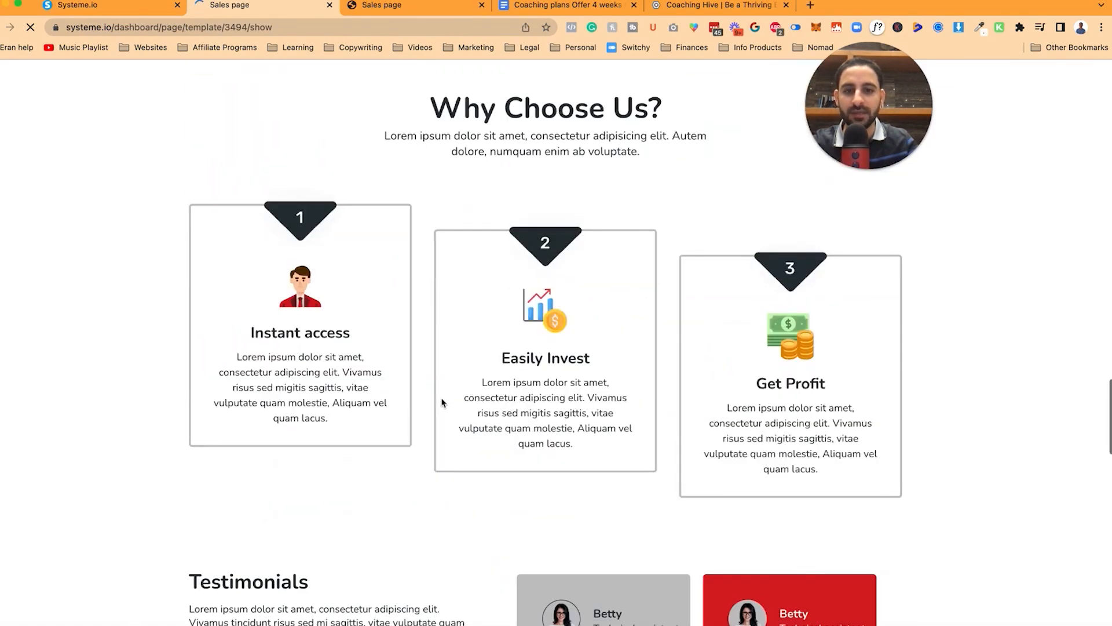
pyautogui.scroll(-15, 442, 399)
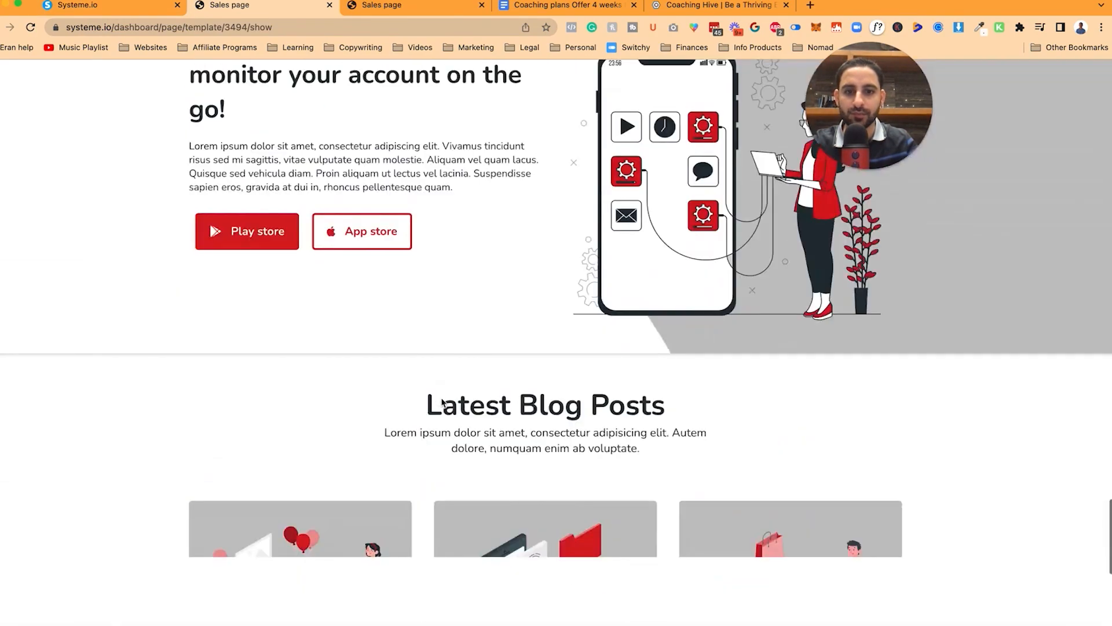
pyautogui.press('super+w')
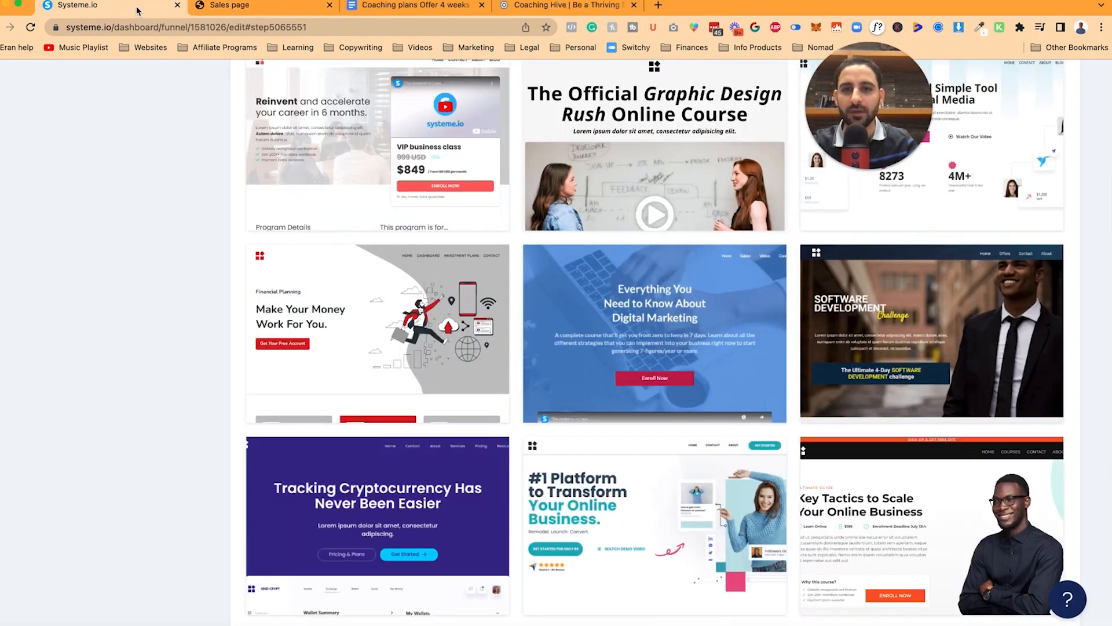
pyautogui.scroll(-12, 588, 426)
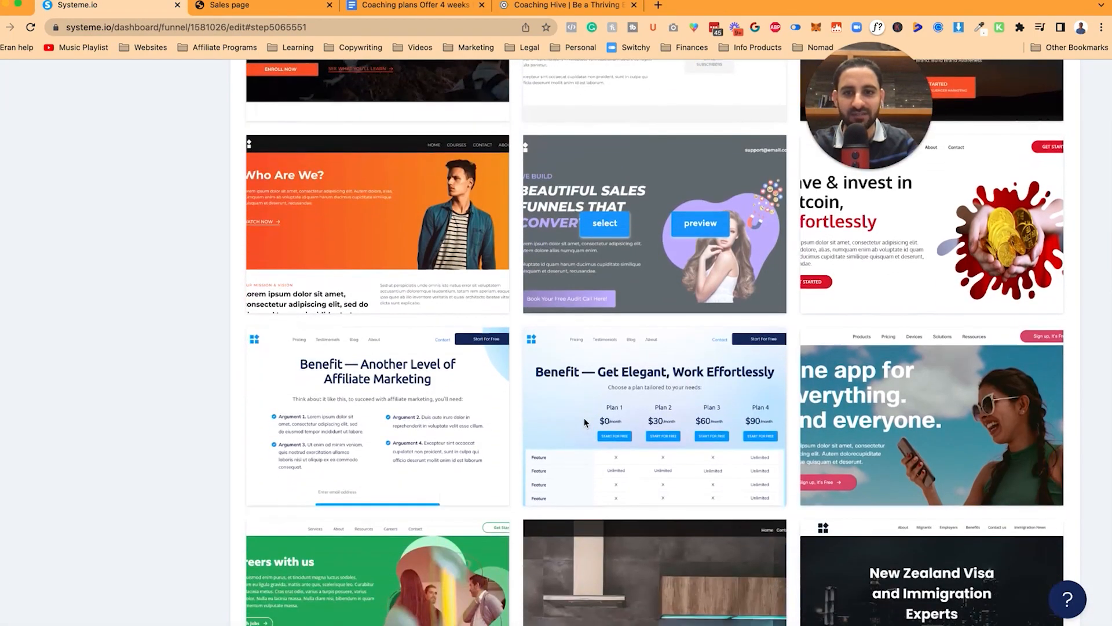
pyautogui.click(700, 416)
# Step: Preview the 'Who Are We?' and sales and marketing services templates
pyautogui.click(223, 7)
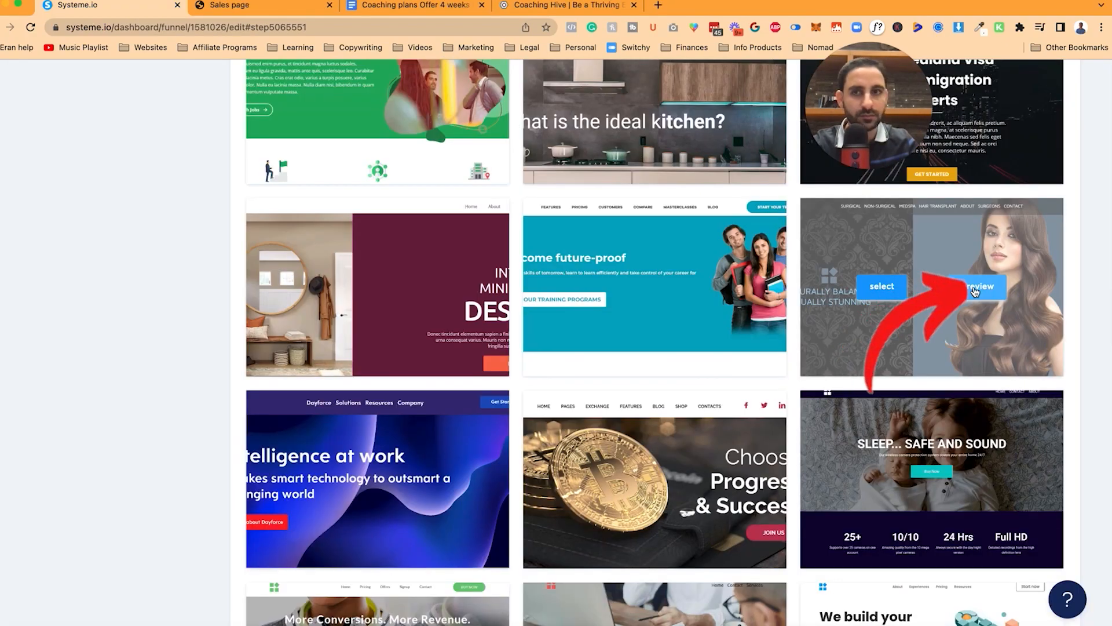
pyautogui.keyDown('super'); pyautogui.click(980, 288); pyautogui.keyUp('super')
pyautogui.click(242, 11)
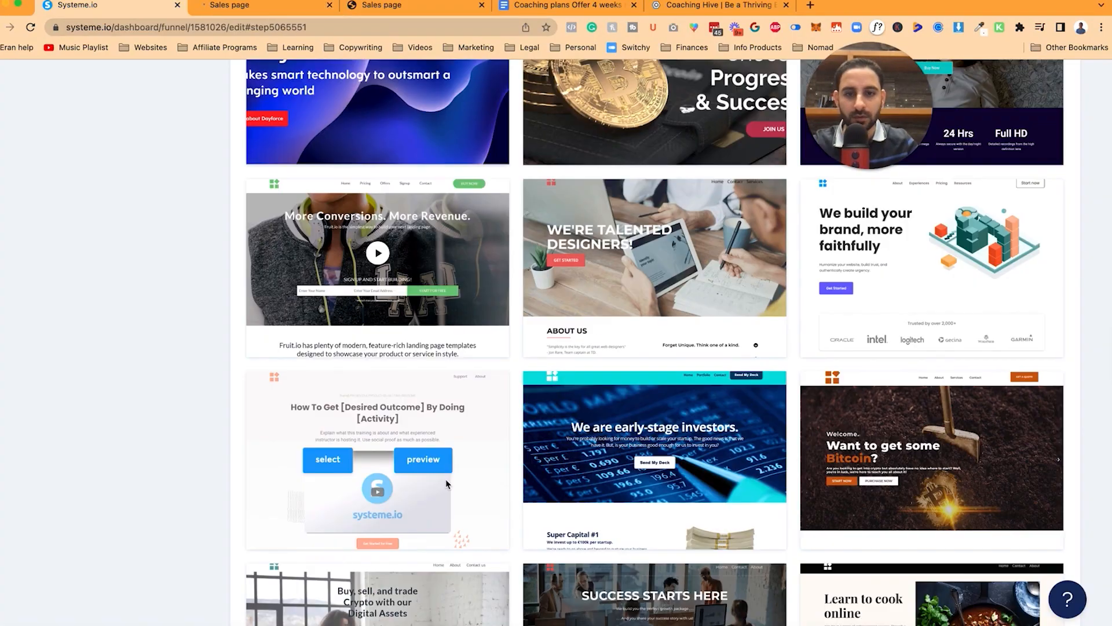
pyautogui.click(446, 484)
pyautogui.scroll(-5, 377, 479)
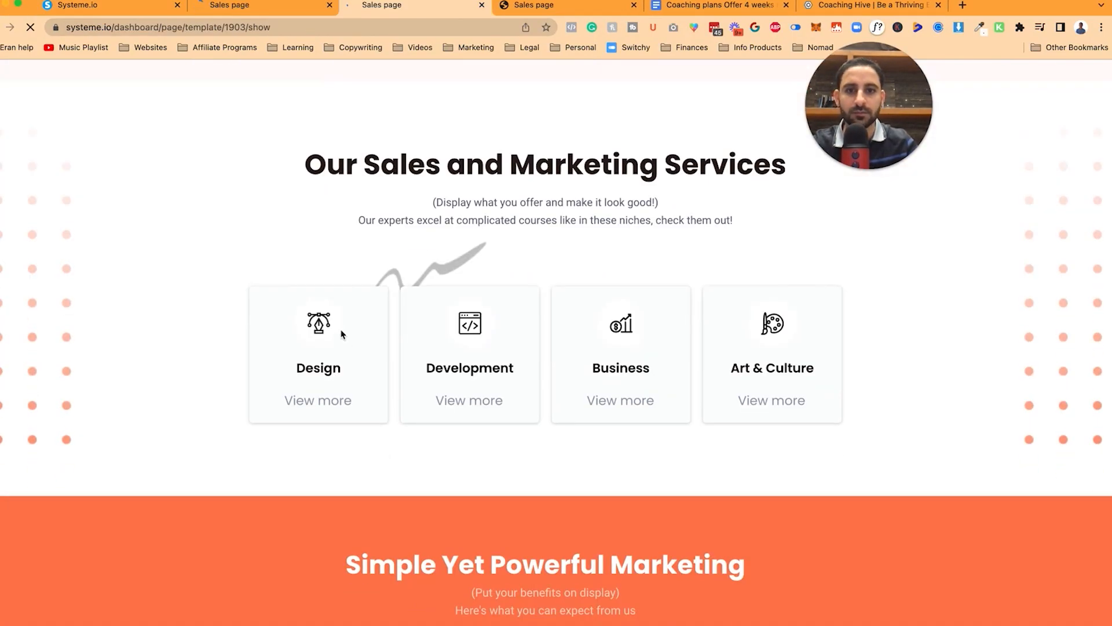
pyautogui.scroll(-10, 470, 333)
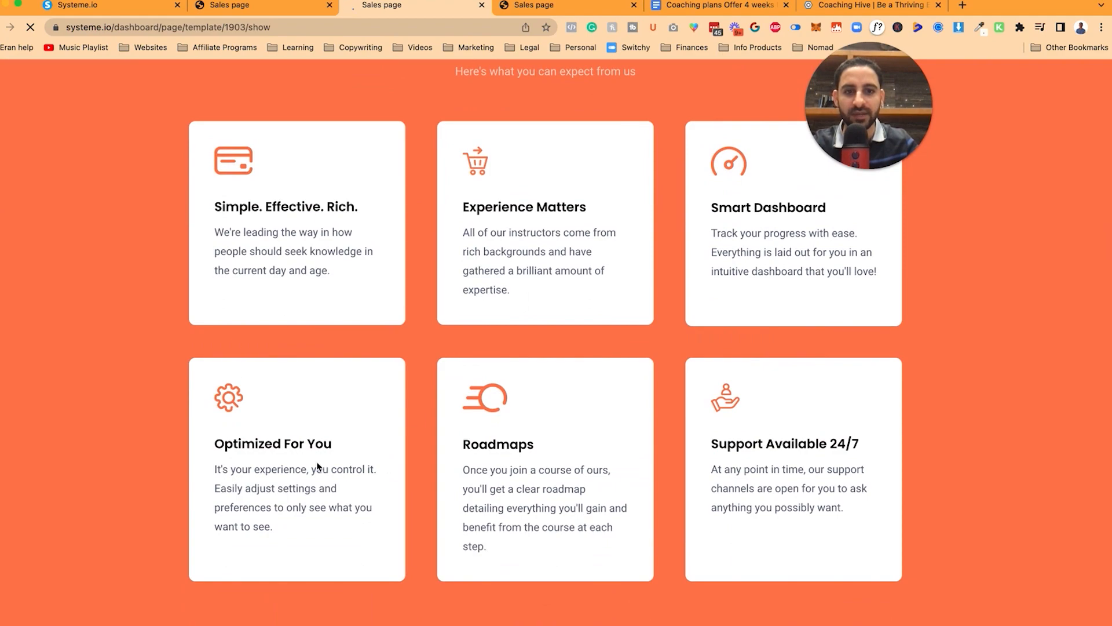
pyautogui.scroll(-20, 317, 466)
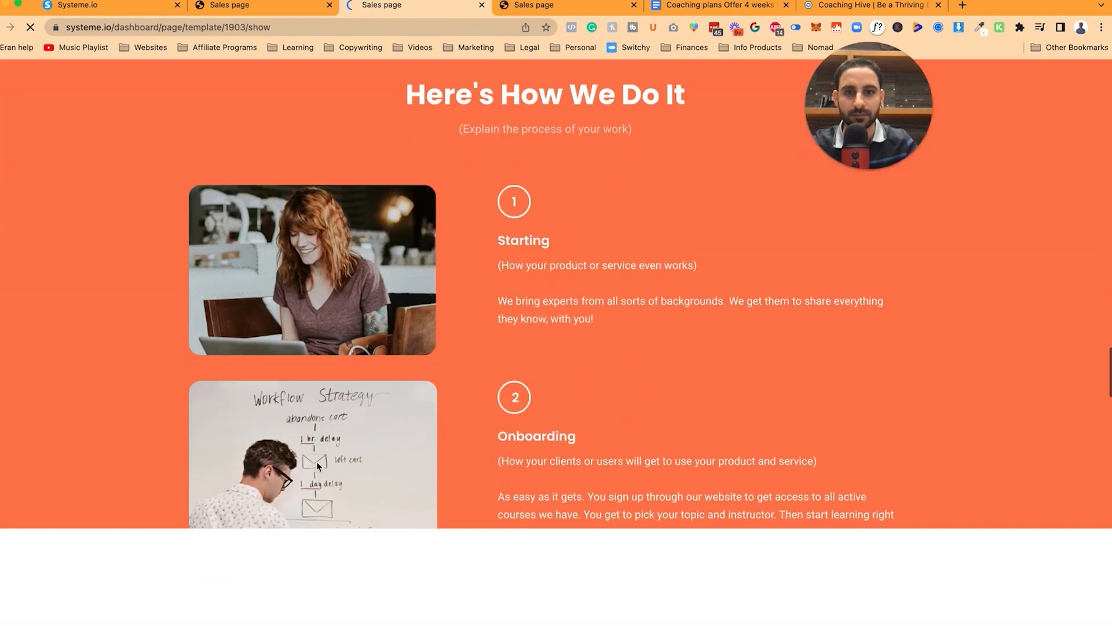
pyautogui.scroll(-3, 318, 465)
pyautogui.scroll(-8, 434, 352)
pyautogui.scroll(12, 434, 352)
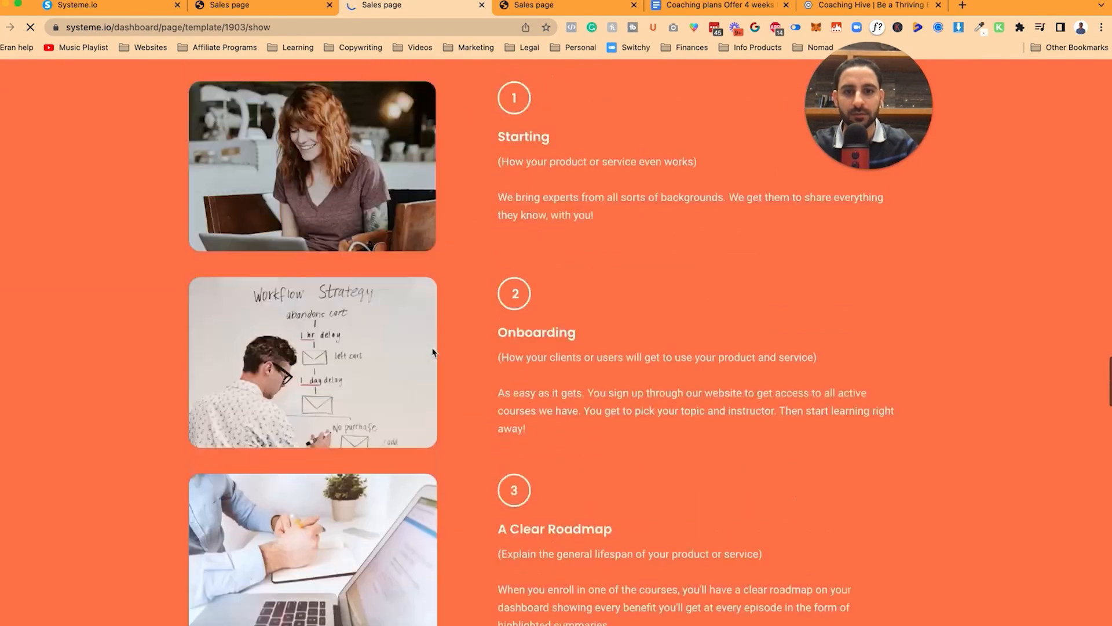
# Step: Return to the template gallery and bring up the coaching plans Google Doc
pyautogui.click(104, 7)
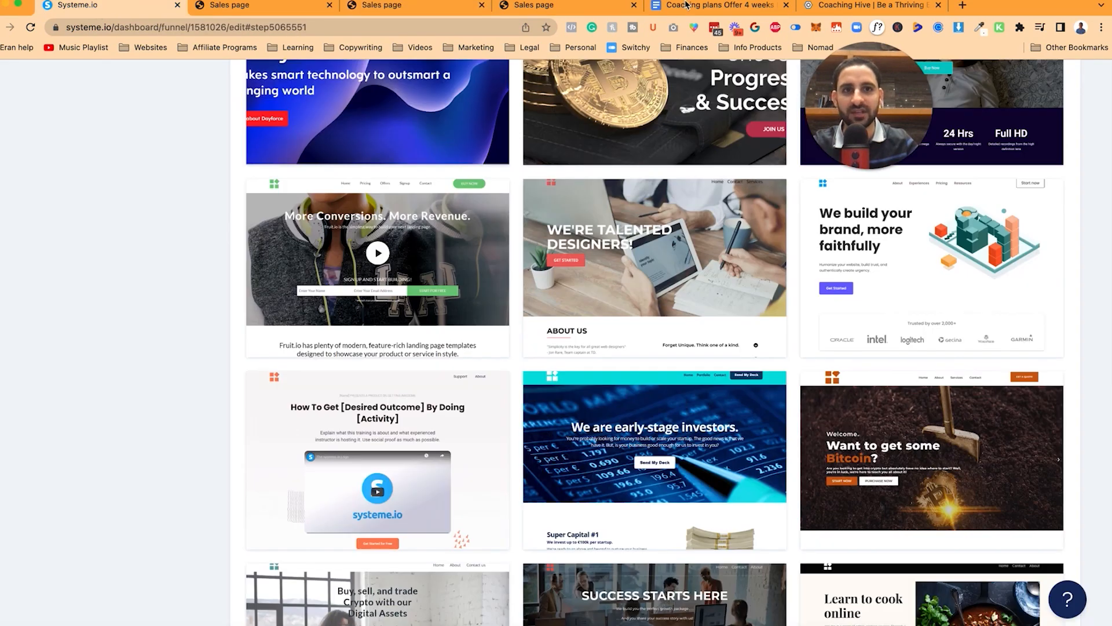
pyautogui.click(685, 5)
pyautogui.scroll(-1, 377, 390)
# Step: Choose the sales and marketing services template for the Hillary funnel step
pyautogui.scroll(2, 377, 390)
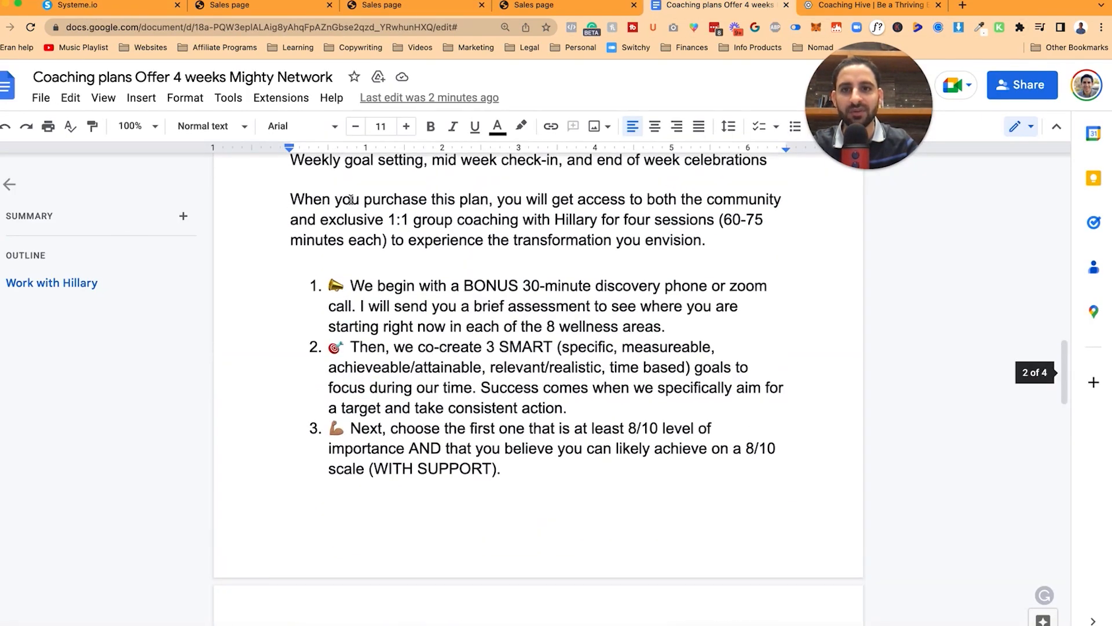
pyautogui.click(262, 6)
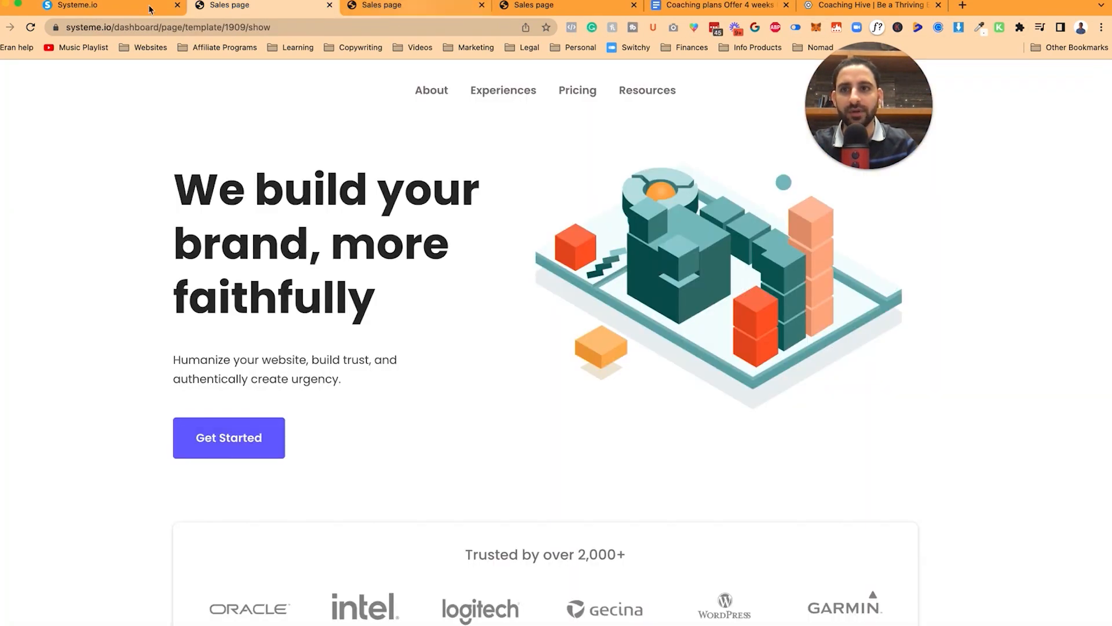
pyautogui.click(110, 6)
pyautogui.click(340, 467)
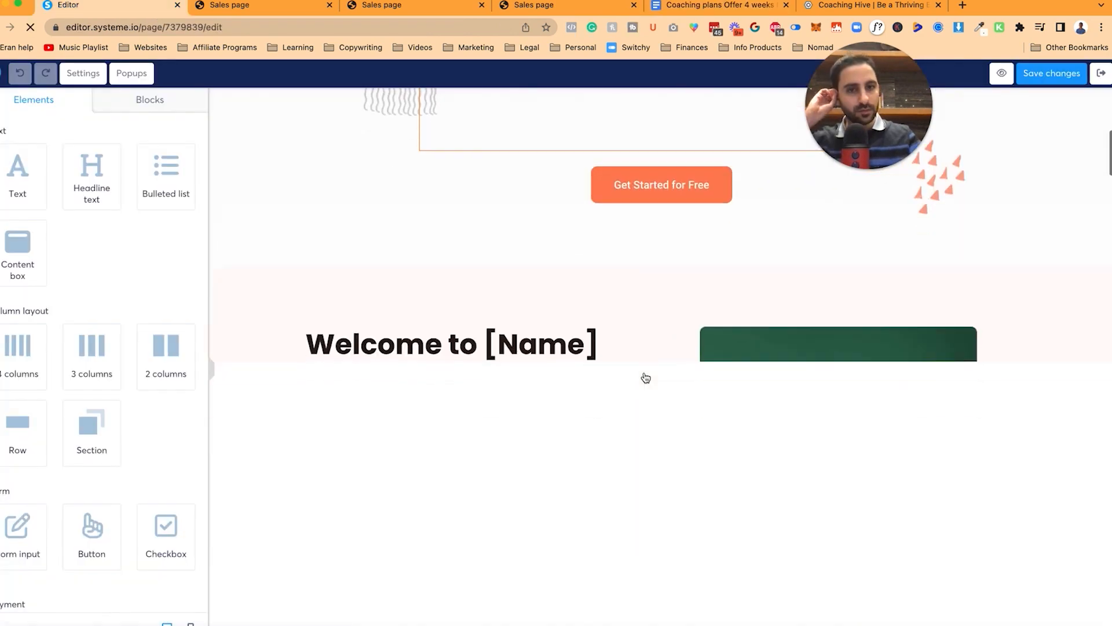
pyautogui.scroll(-15, 643, 376)
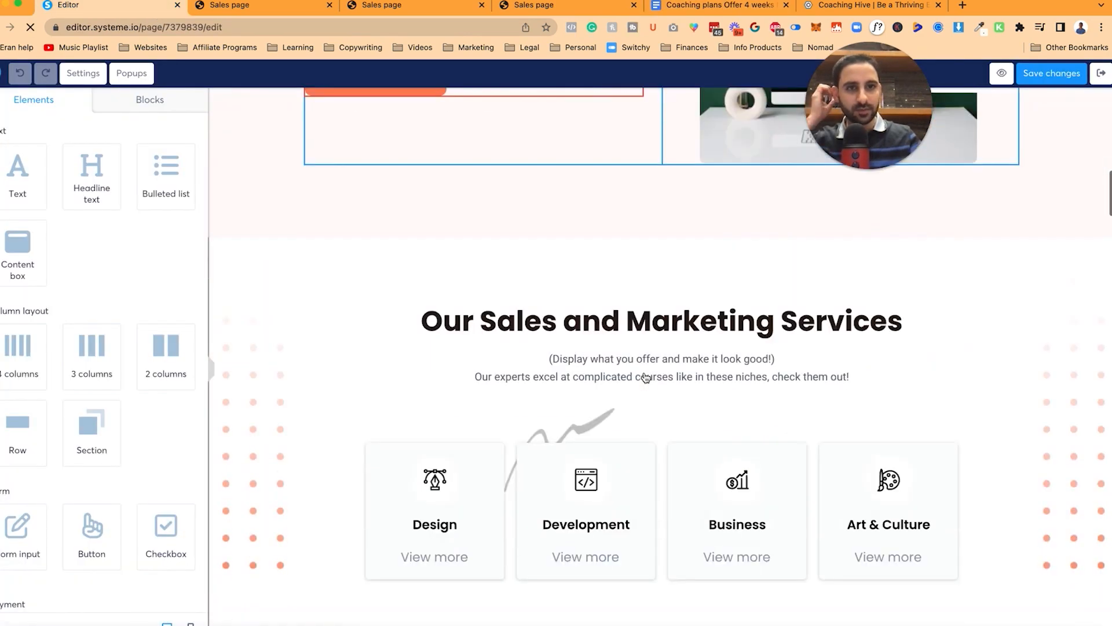
# Step: Replace step 1's placeholder text with the BONUS discovery-call paragraph in the page's Poppins font
pyautogui.scroll(-20, 646, 378)
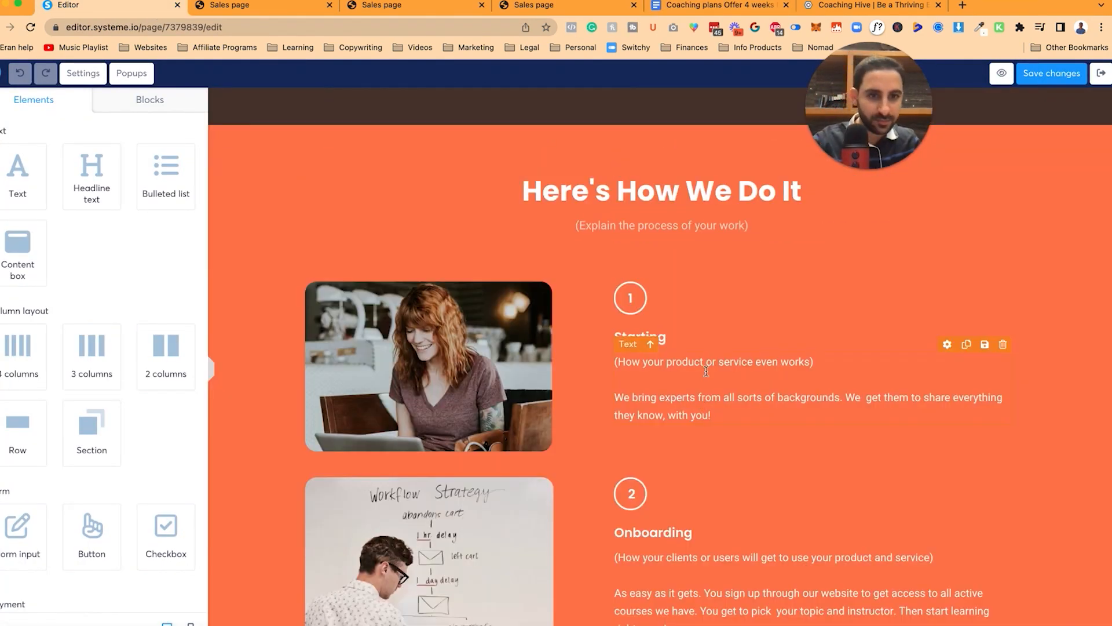
pyautogui.click(714, 370)
pyautogui.press('super+a')
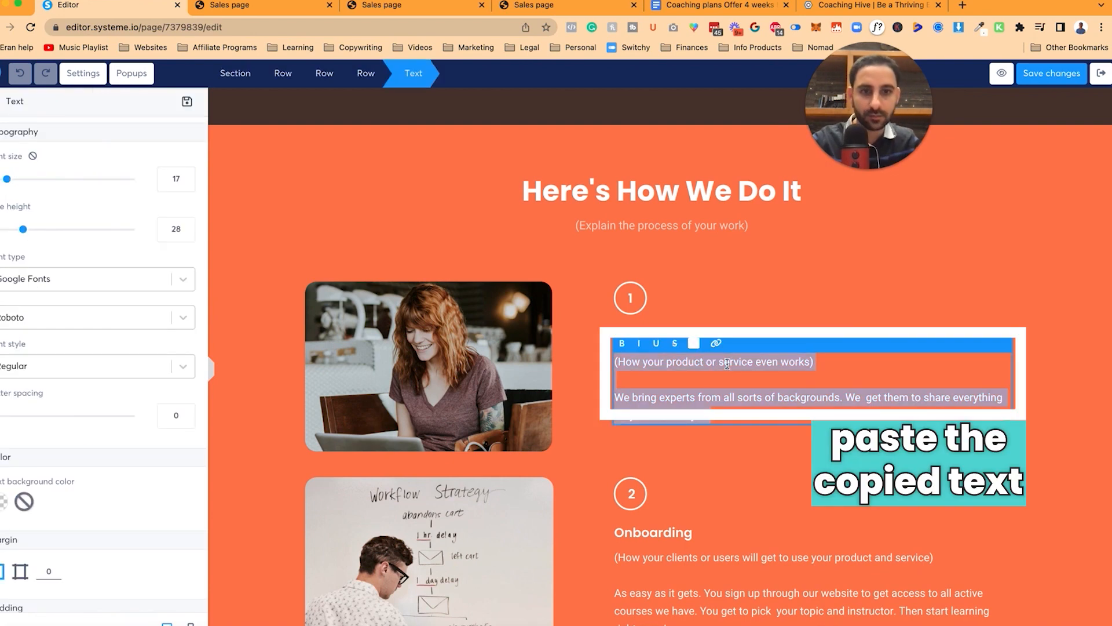
pyautogui.write('We begin with a BONUS 30-minute discovery phone or zoom call. I will send you a brief assessment to see where you are starting right now in each of the 8 wellness areas.')
pyautogui.click(115, 278)
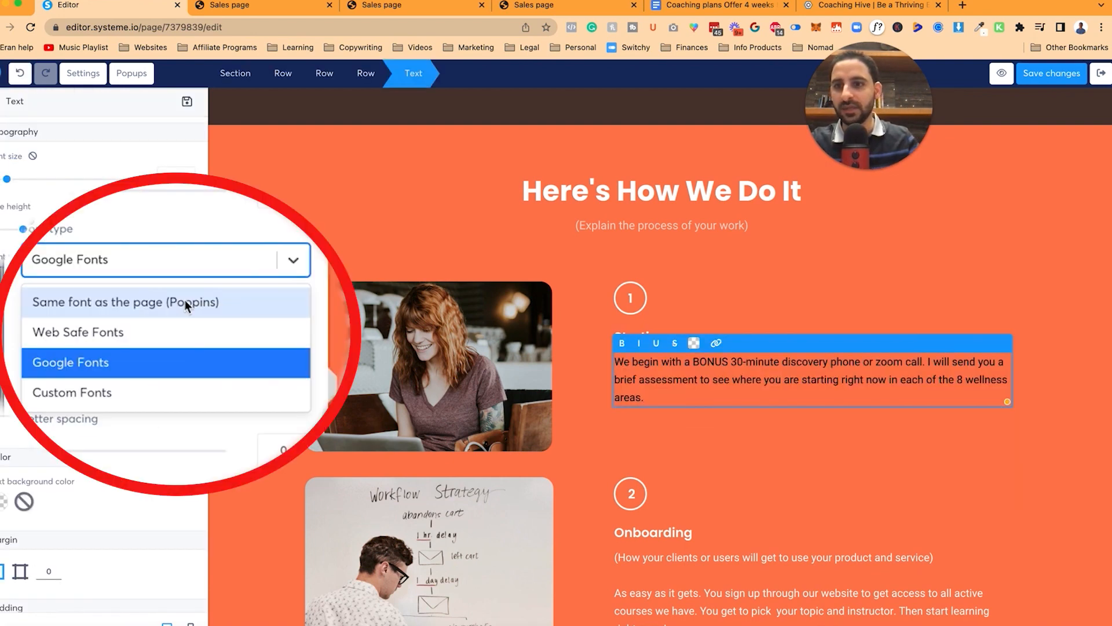
pyautogui.click(116, 301)
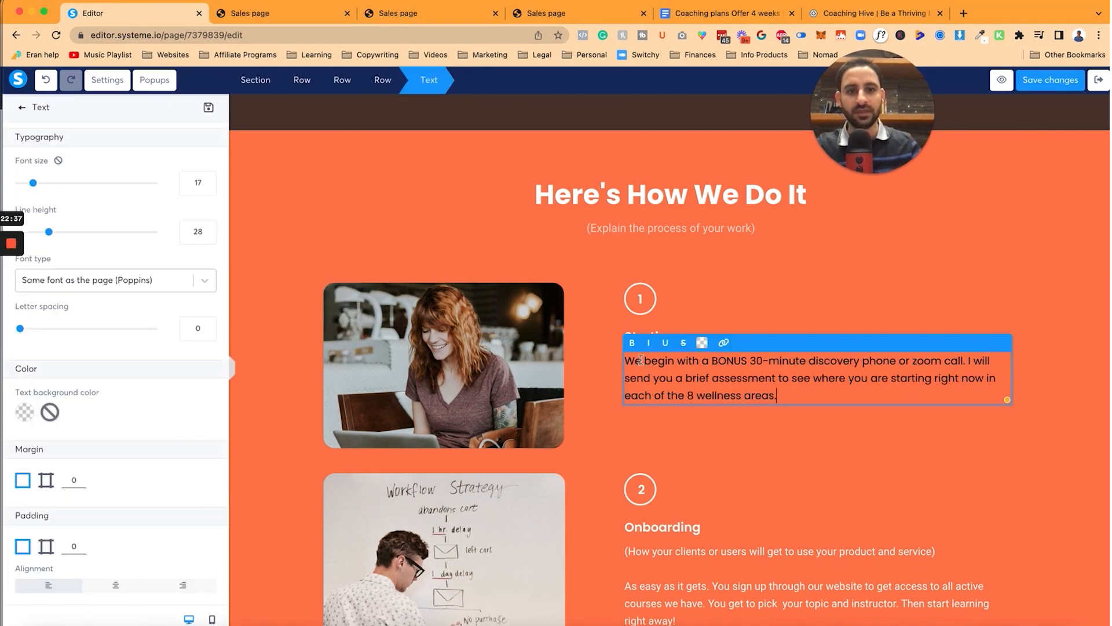
pyautogui.click(801, 309)
pyautogui.click(800, 310)
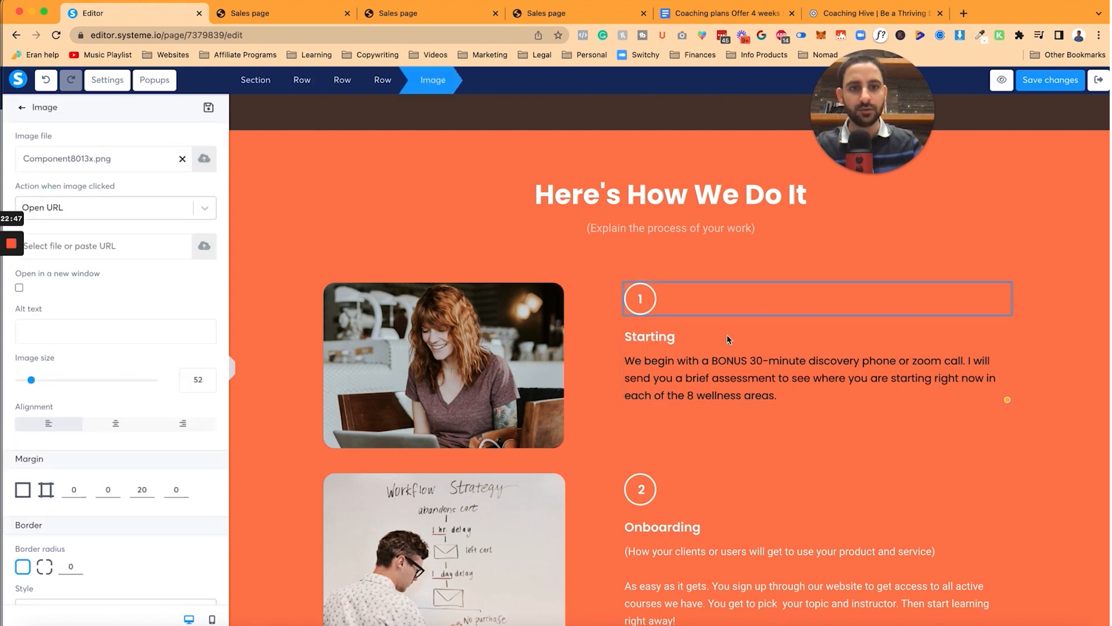
pyautogui.click(666, 338)
# Step: Retitle step 1 'DISCOVERY CALL' with an emoji, then copy the doc's second coaching step
pyautogui.doubleClick(664, 337)
pyautogui.write('DISCOVER CALL')
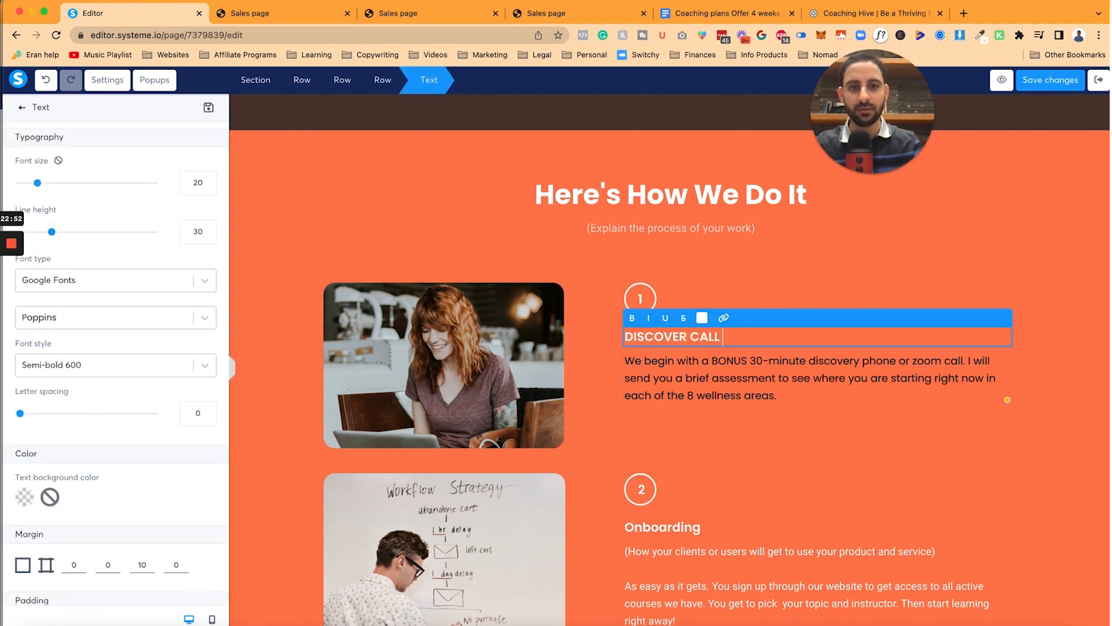
pyautogui.press('ctrl+super+space')
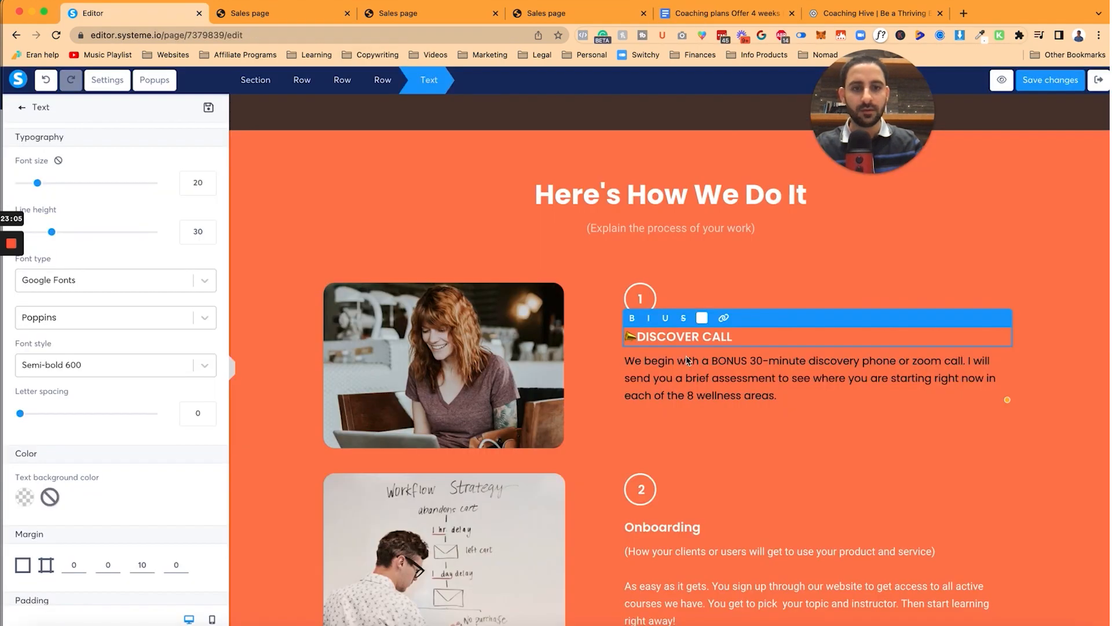
pyautogui.click(243, 170)
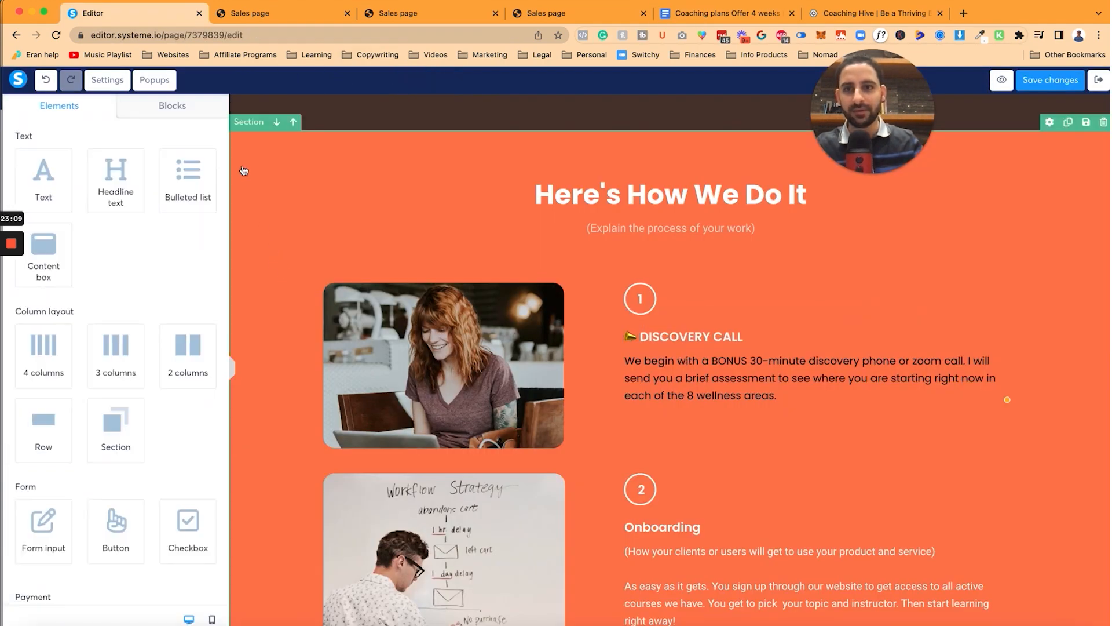
pyautogui.click(251, 122)
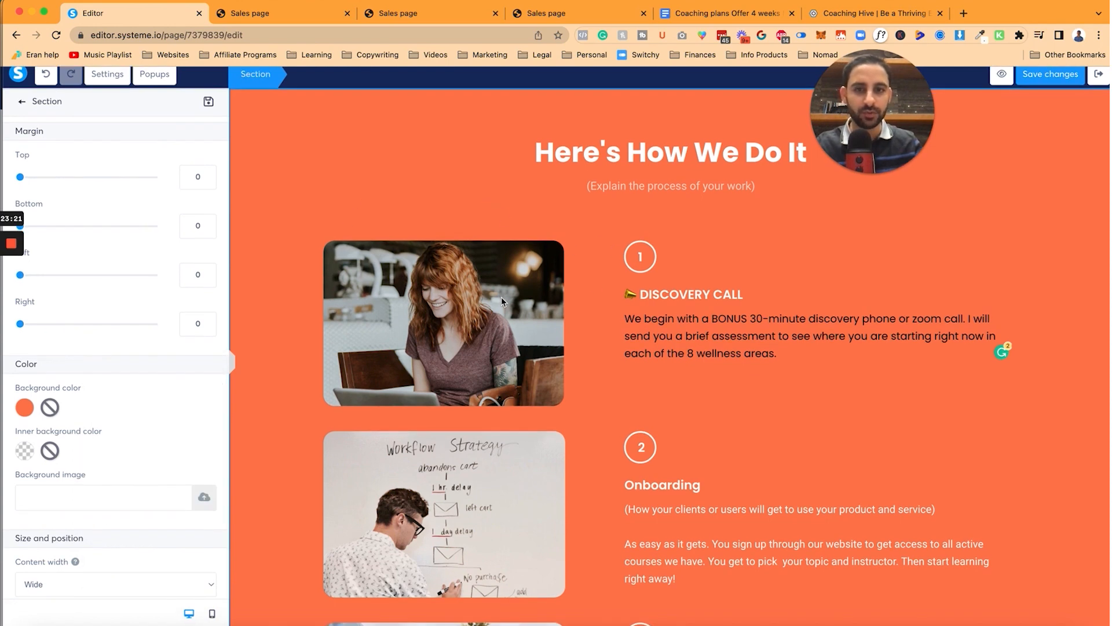
pyautogui.click(452, 338)
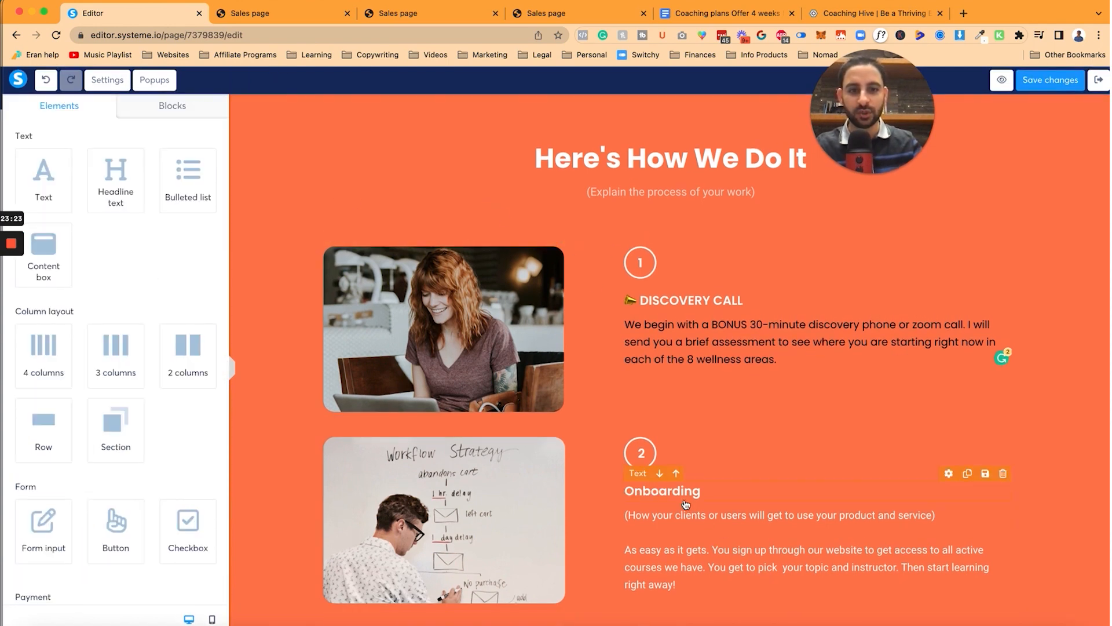
pyautogui.click(666, 491)
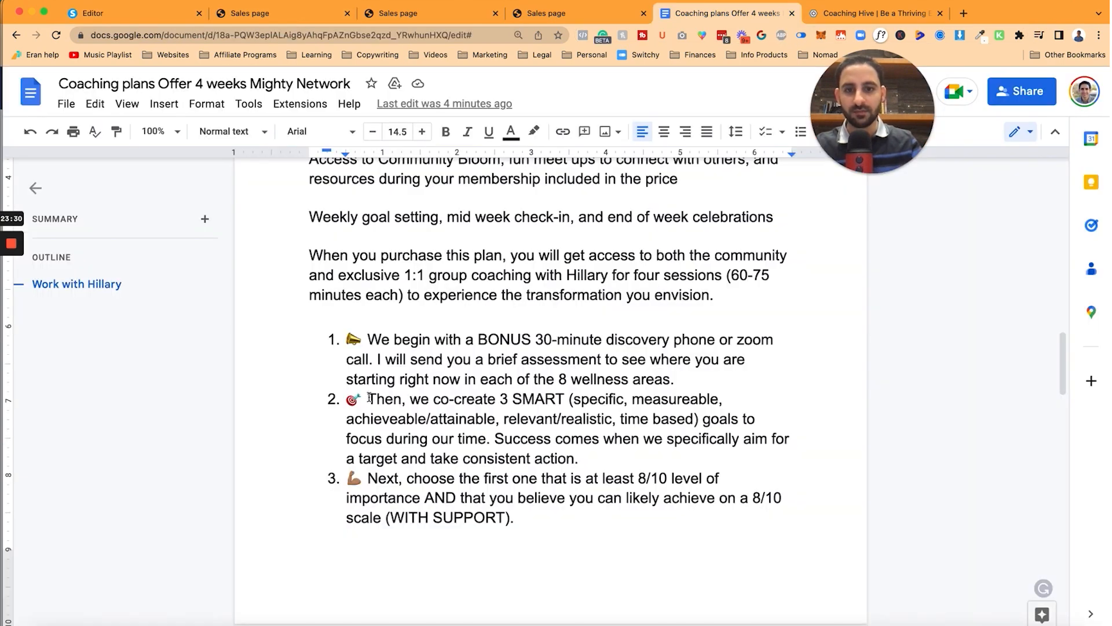
pyautogui.moveTo(369, 399); pyautogui.dragTo(578, 458)
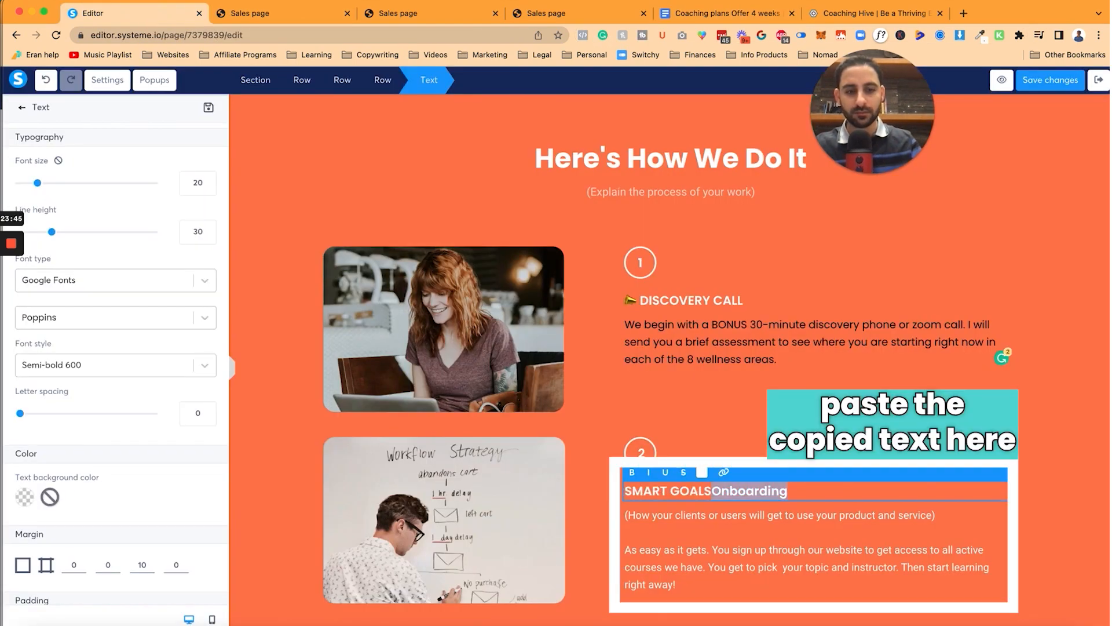
# Step: Paste the SMART-goals text into step 2, split it before 'Success', and set it to Poppins
pyautogui.write('Then, we co-create 3 SMART (specific, measureable, achieveable/attainable, relevant/realistic, time based) goals to focus during our time. Success comes when we specifically aim for a target and take consistent action.')
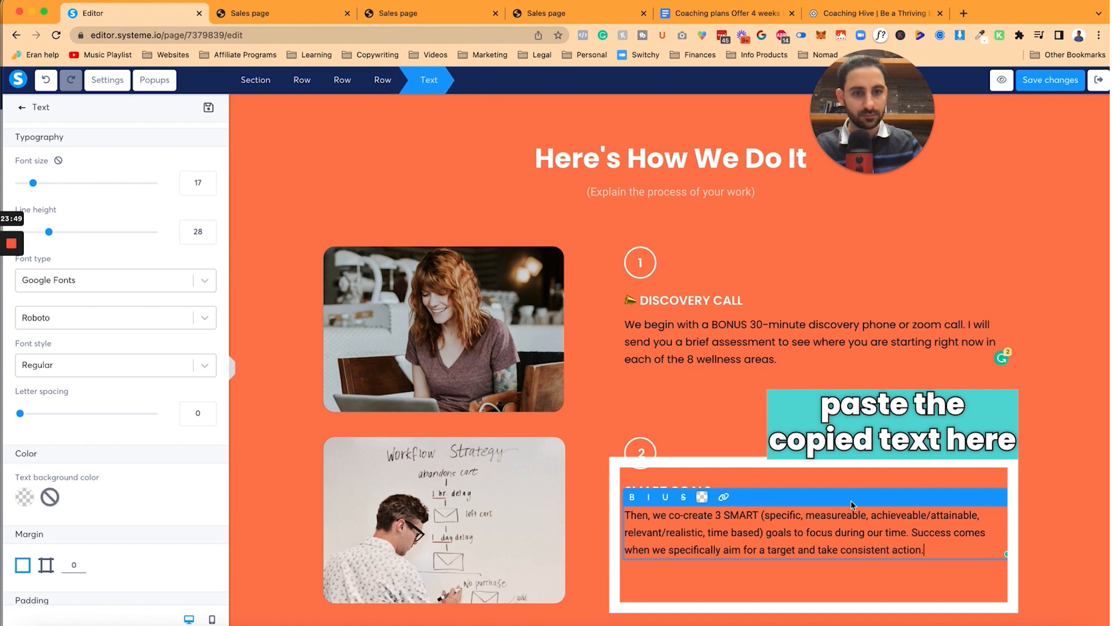
pyautogui.click(909, 532)
pyautogui.press('Return')
pyautogui.press('Return')
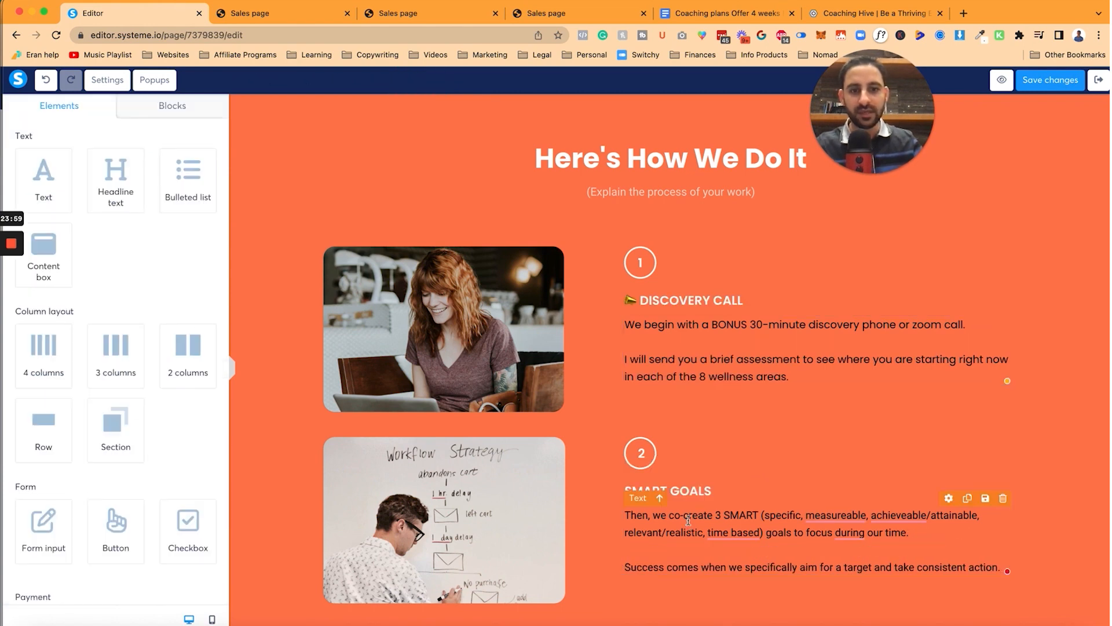
pyautogui.click(664, 512)
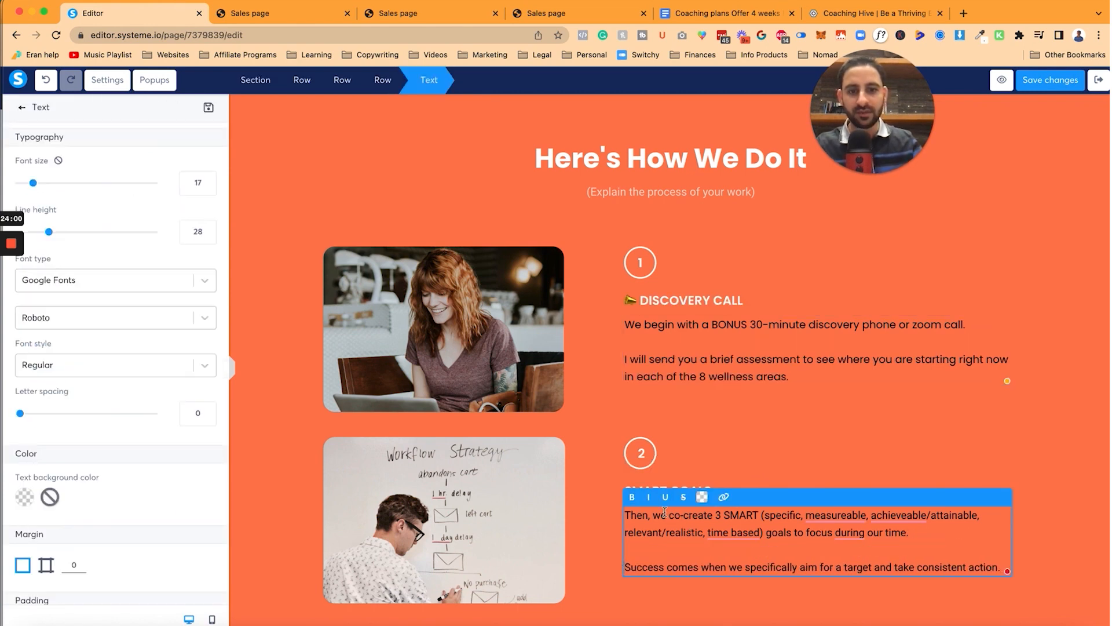
pyautogui.click(194, 255)
pyautogui.click(99, 296)
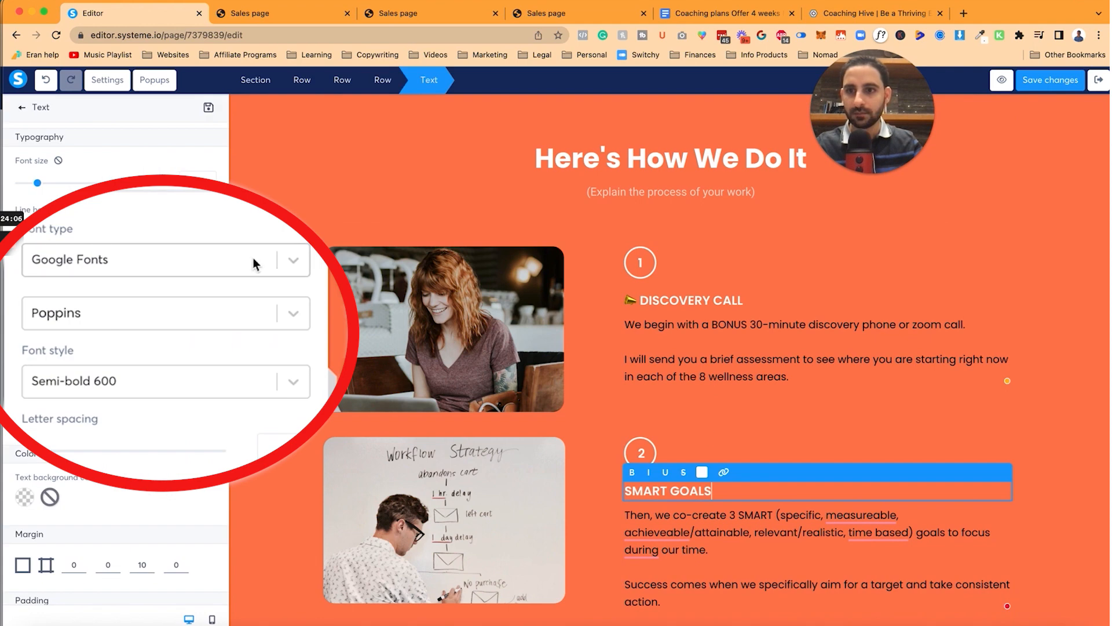
pyautogui.click(254, 264)
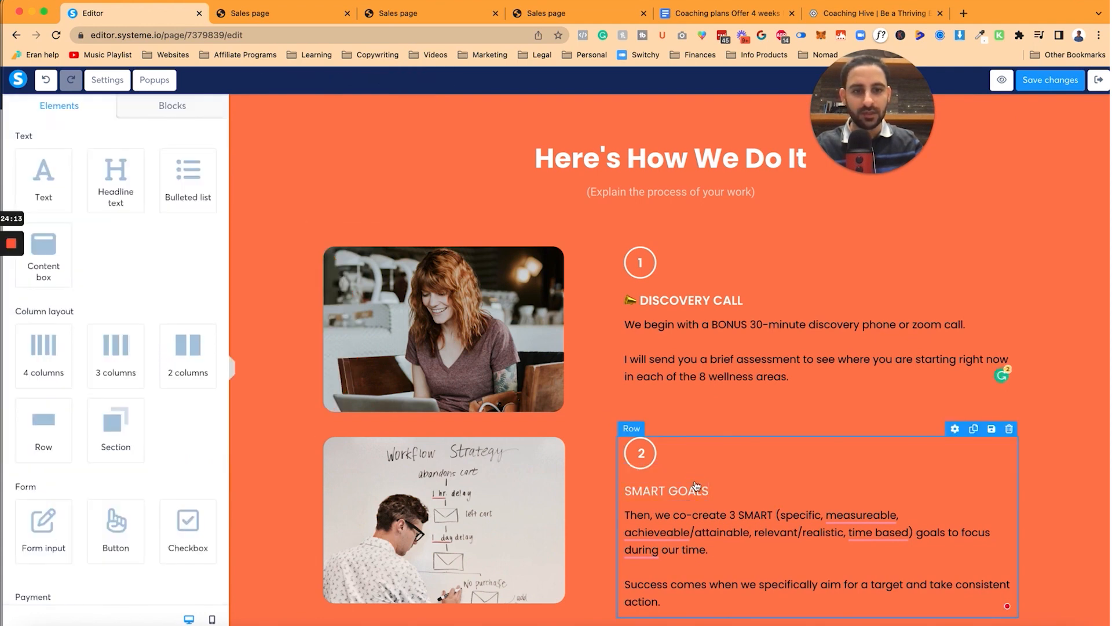
# Step: Rename step 2's heading to SMART GOALS with a target emoji in front
pyautogui.click(687, 18)
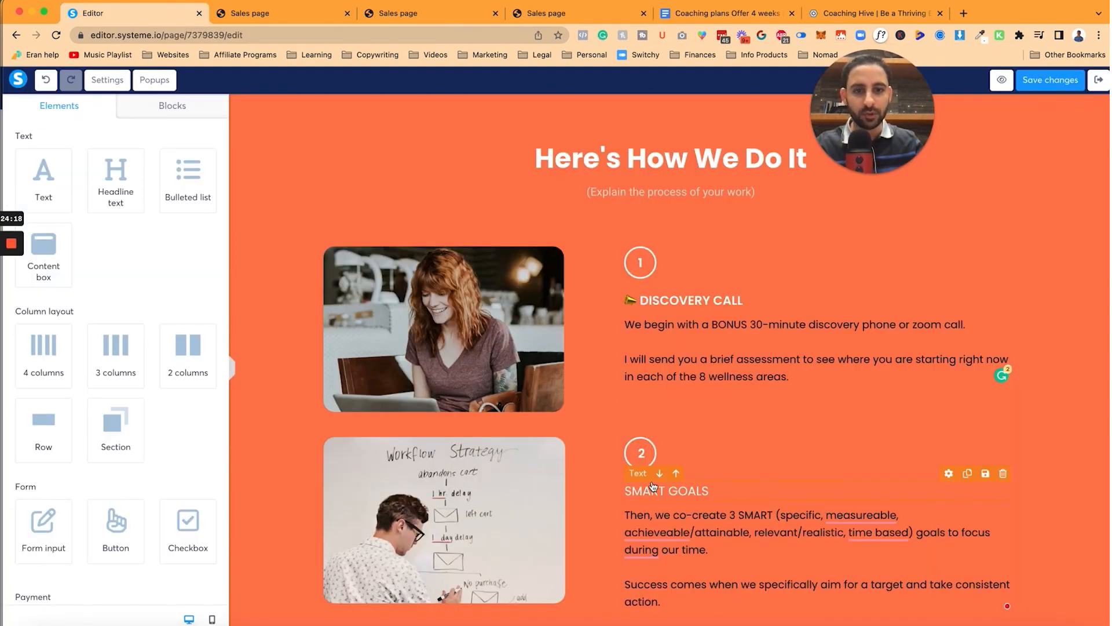
pyautogui.click(651, 491)
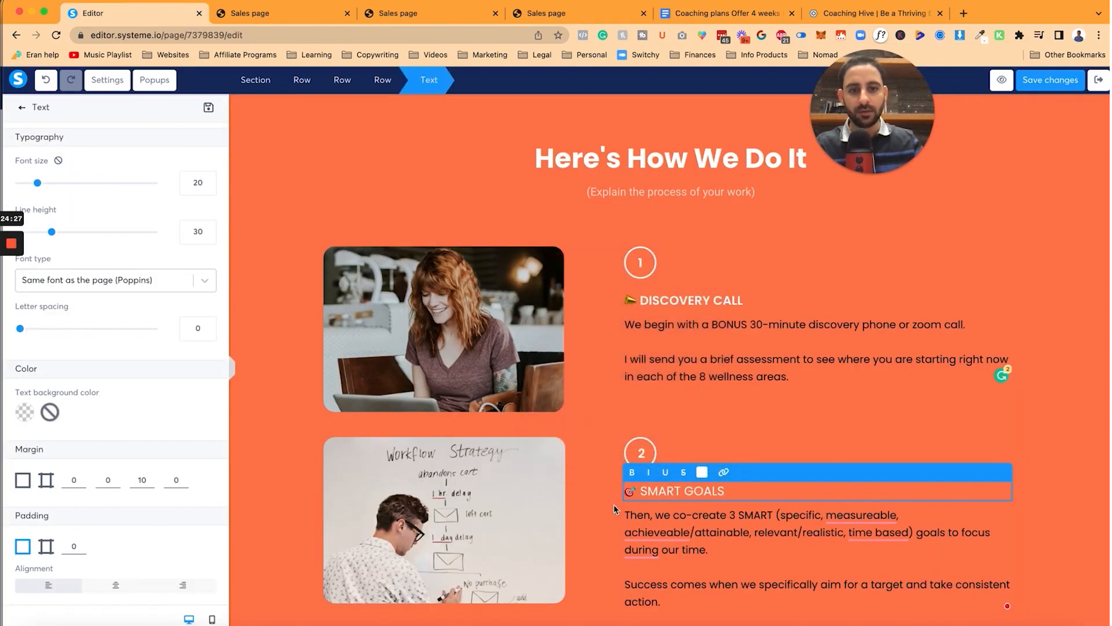
pyautogui.click(613, 504)
pyautogui.scroll(-4, 356, 200)
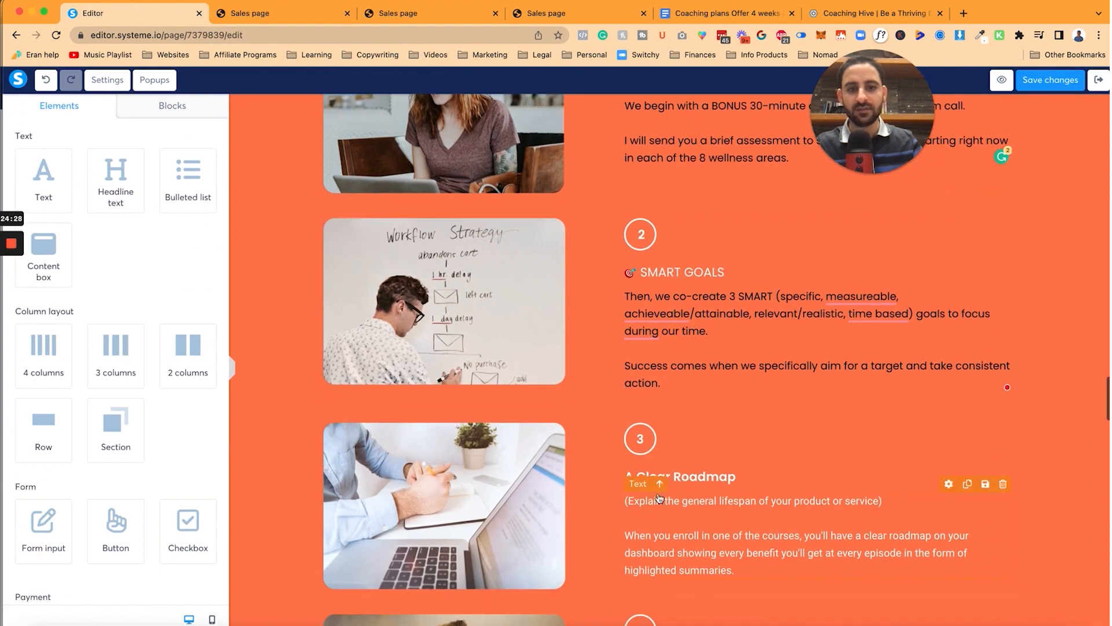
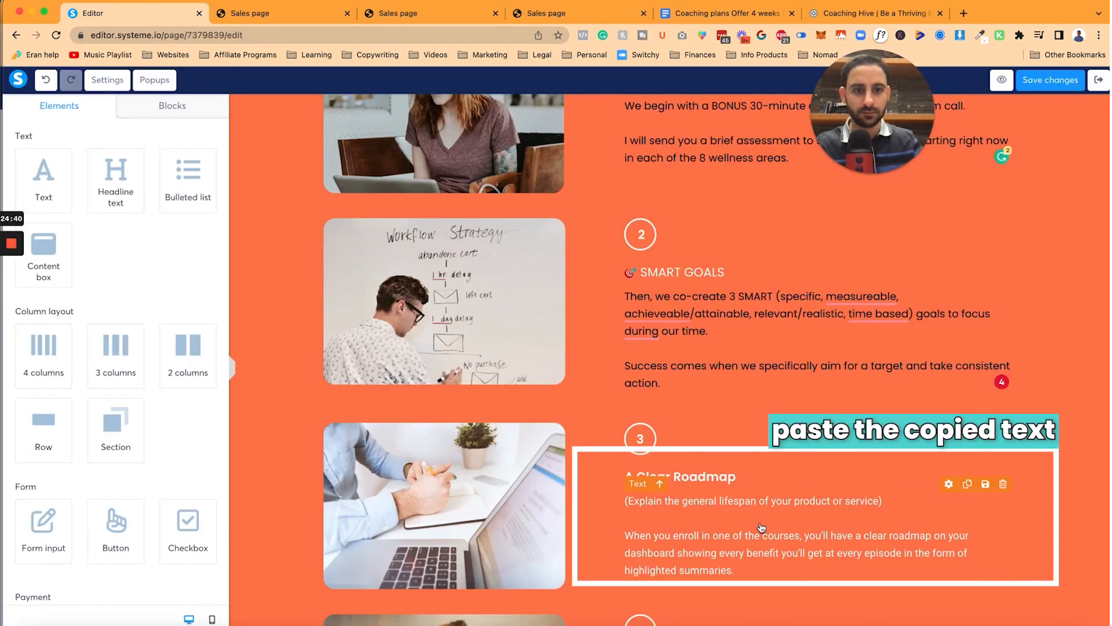
# Step: Fill step 3 with the doc's 'A Clear Roadmap' text, a flexed-biceps emoji and Poppins font
pyautogui.click(770, 534)
pyautogui.hotkey('ctrl', 'a')
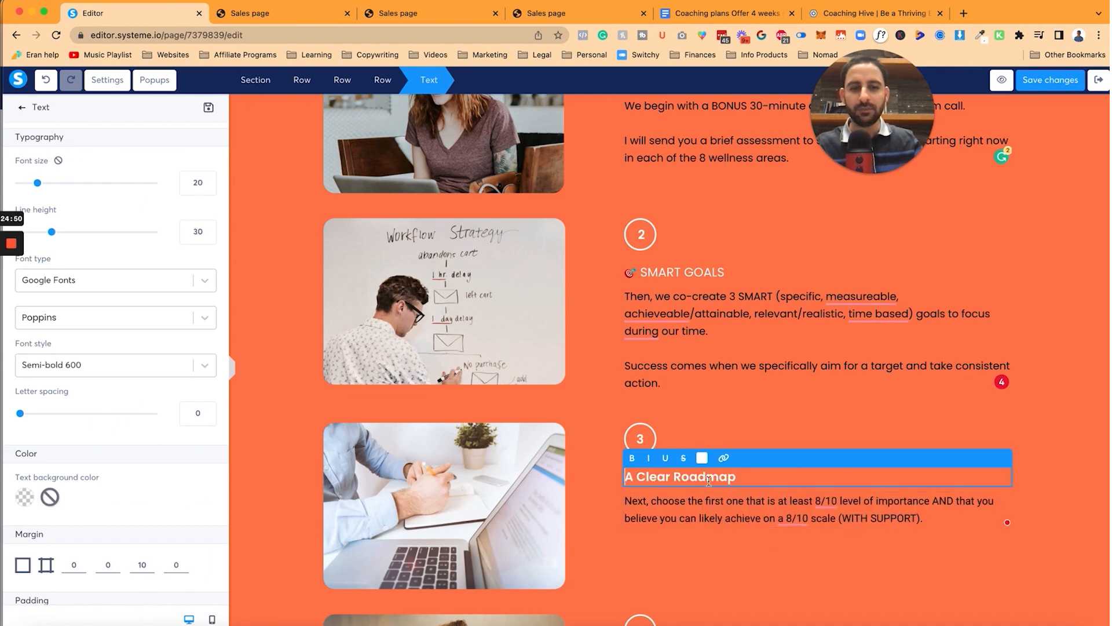
pyautogui.click(708, 21)
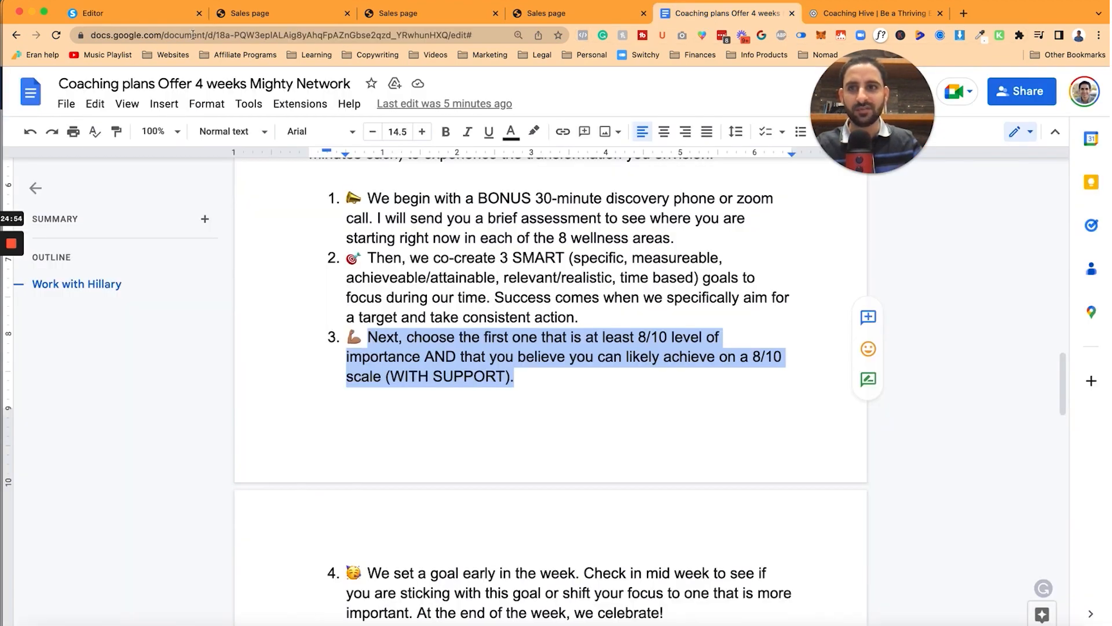
pyautogui.press('ctrl+super+space')
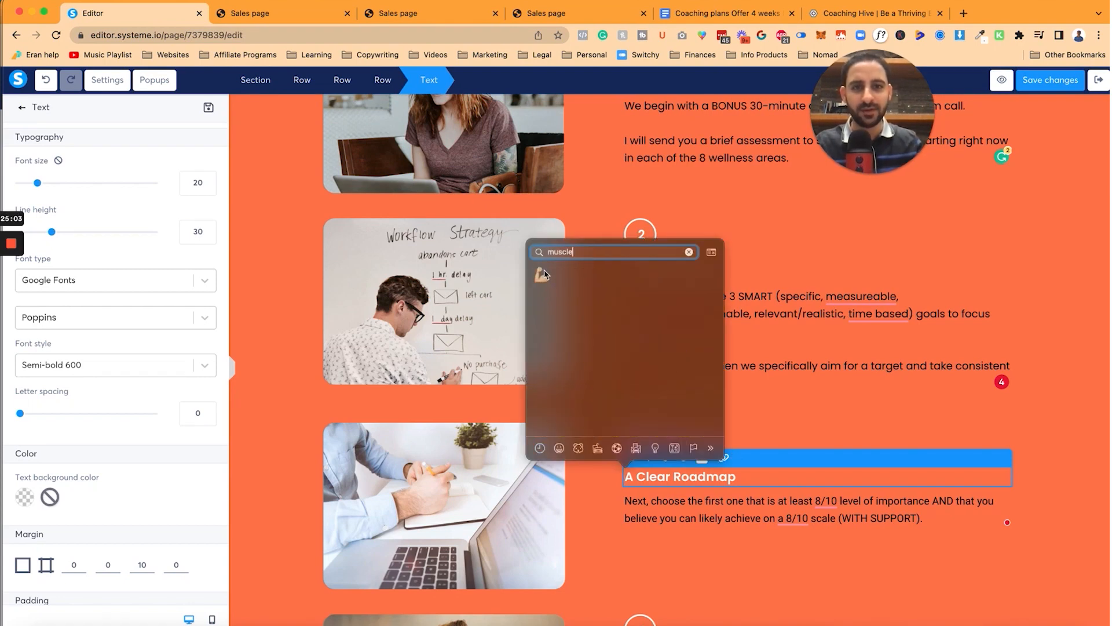
pyautogui.click(543, 274)
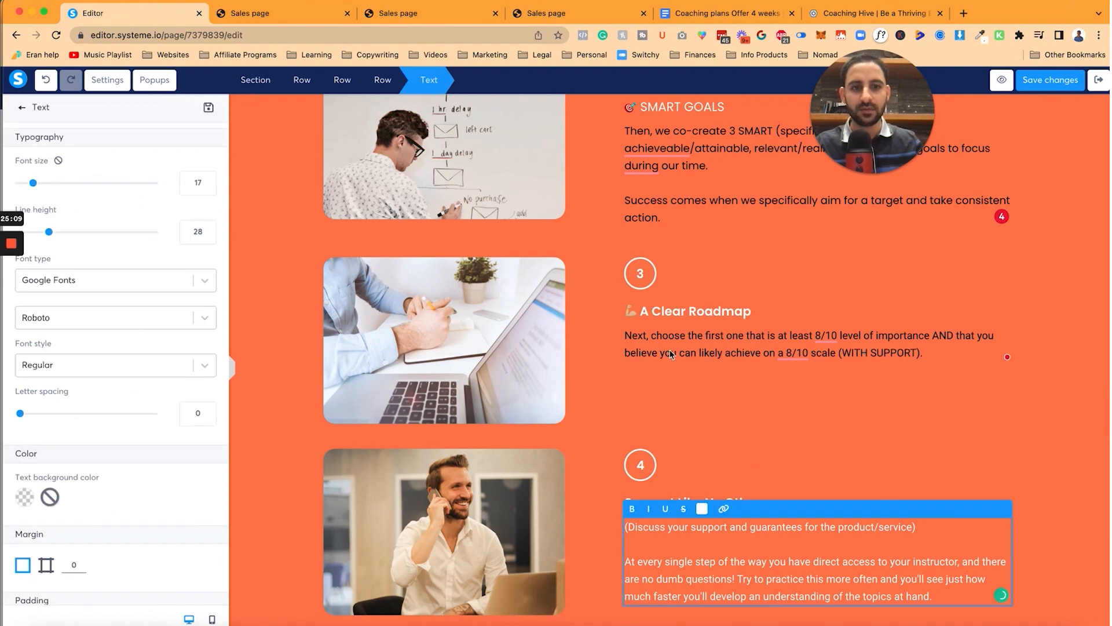
pyautogui.click(664, 352)
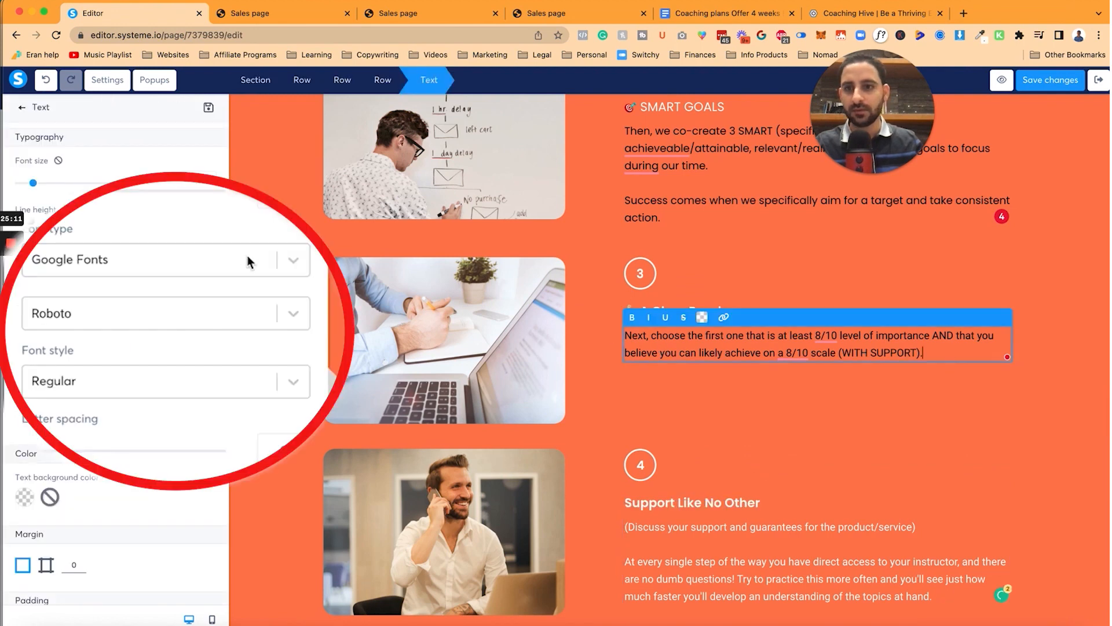
pyautogui.click(244, 266)
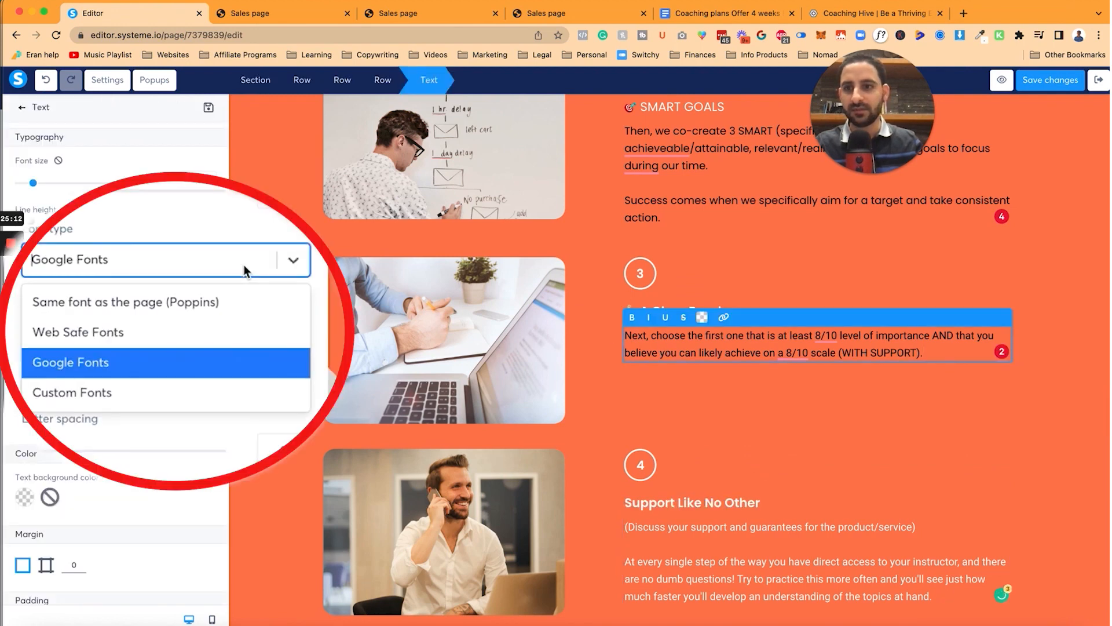
pyautogui.click(226, 299)
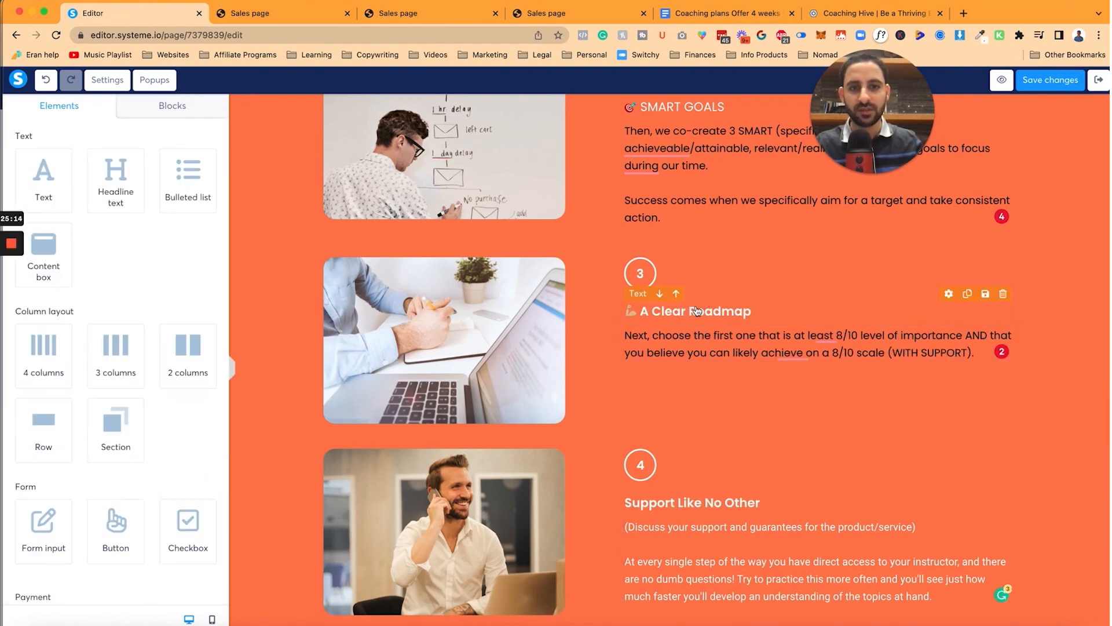
# Step: Select the step 4 text in the coaching plan Google Doc
pyautogui.click(724, 13)
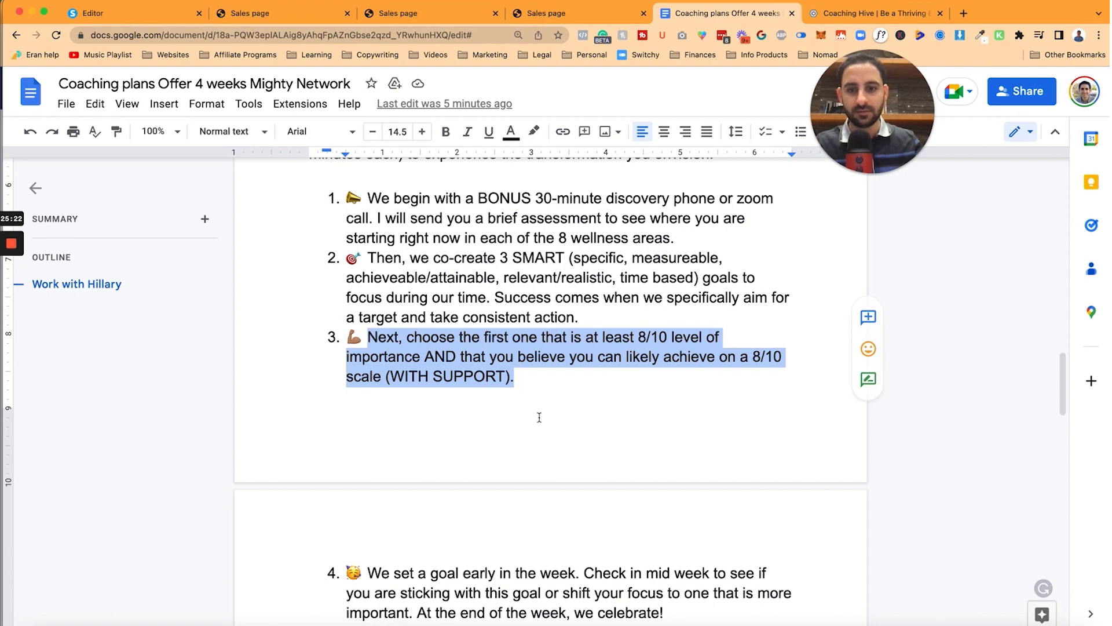
pyautogui.scroll(-5, 539, 417)
pyautogui.moveTo(367, 381); pyautogui.dragTo(664, 420)
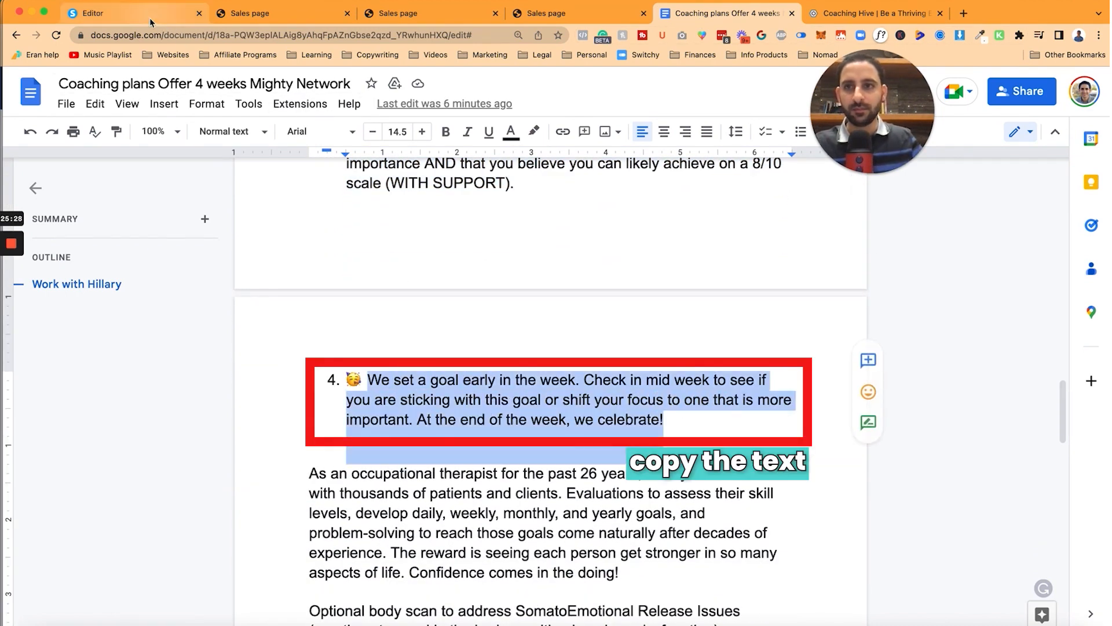
# Step: Paste the doc's item 4 text into step 4 and add an emoji before CELEBRATE
pyautogui.click(93, 12)
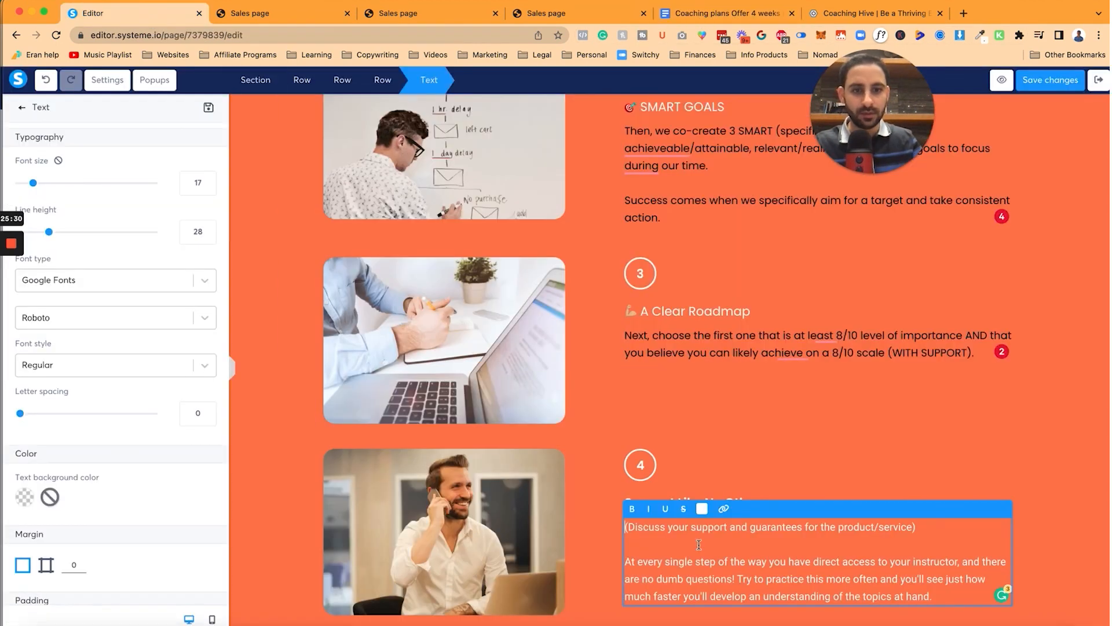
pyautogui.scroll(-1, 699, 545)
pyautogui.hotkey('ctrl', 'a')
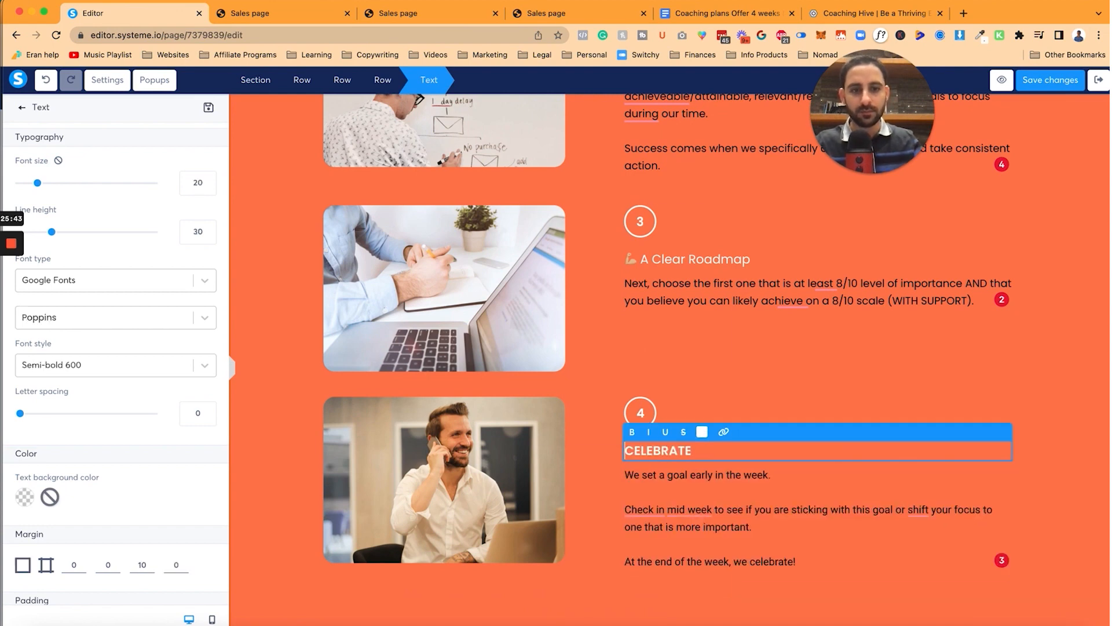
pyautogui.press('ctrl+super+space')
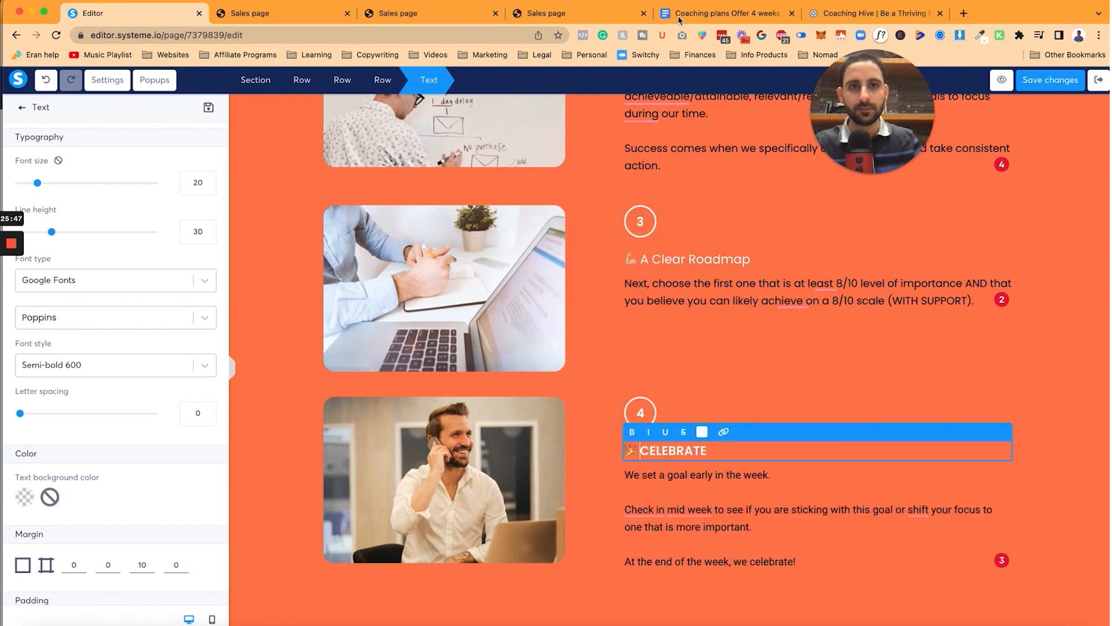
pyautogui.hotkey('shift', 'Home')
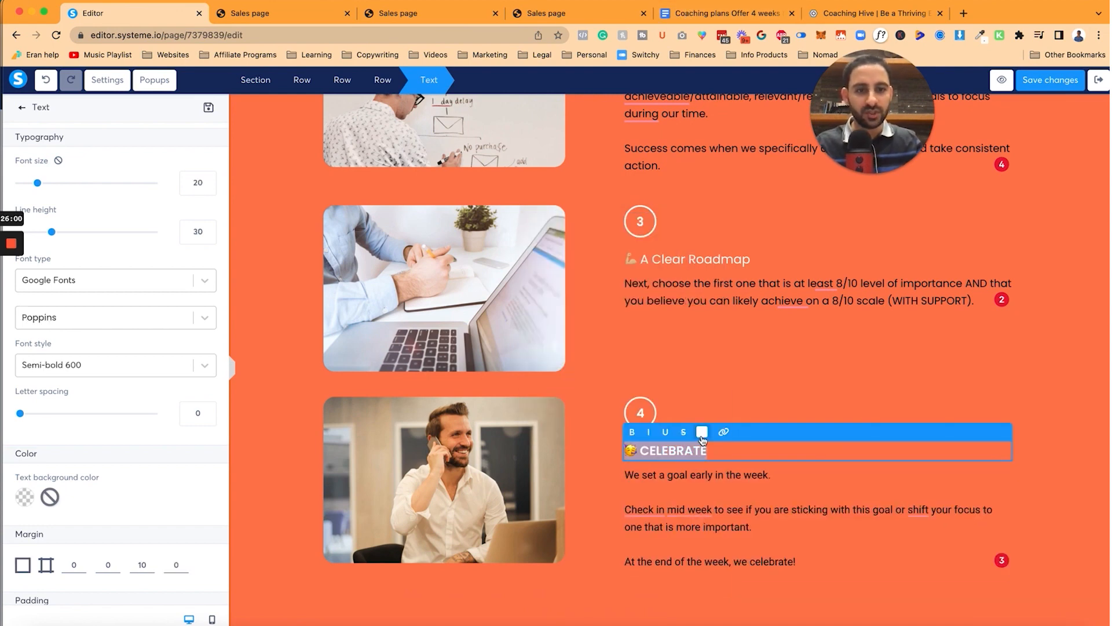
# Step: Make the CELEBRATE heading white
pyautogui.click(702, 436)
pyautogui.click(708, 415)
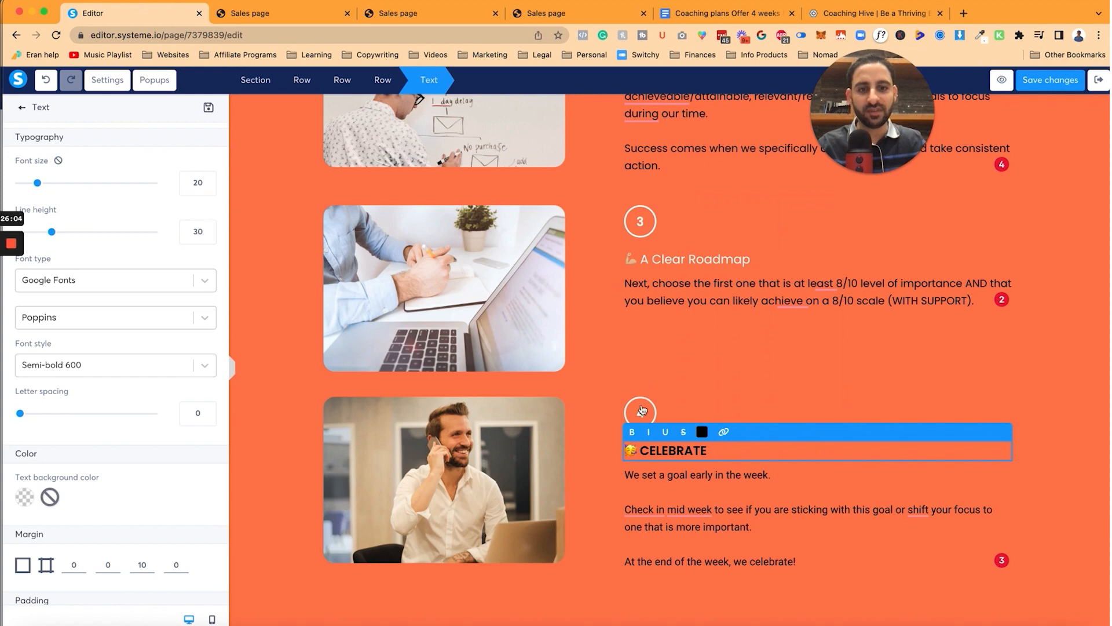
pyautogui.click(643, 407)
pyautogui.click(643, 408)
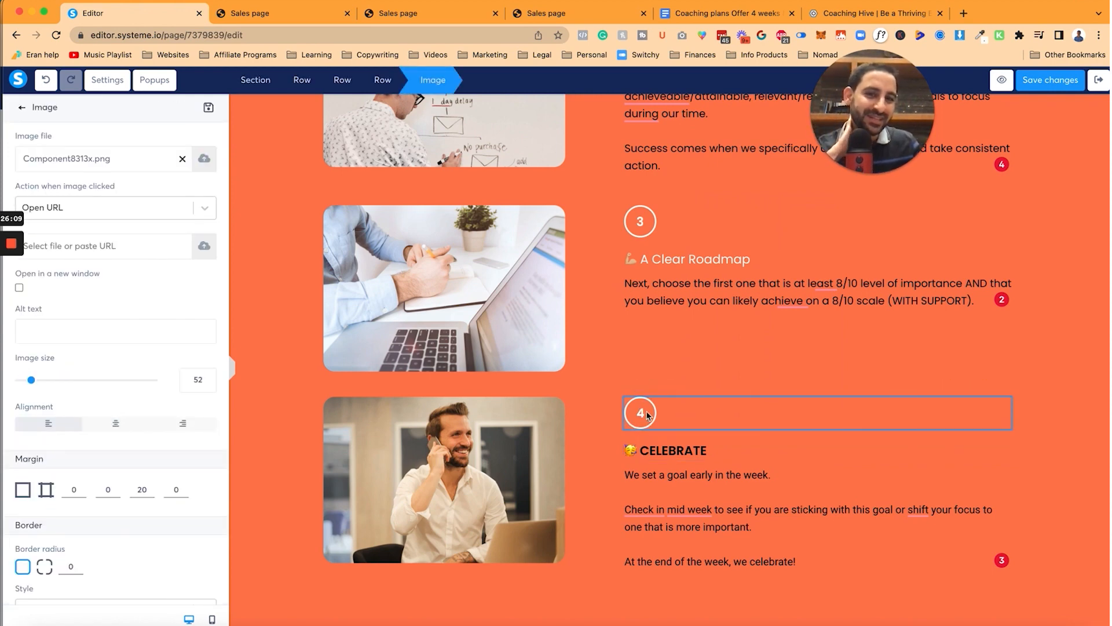
pyautogui.click(681, 455)
pyautogui.doubleClick(680, 451)
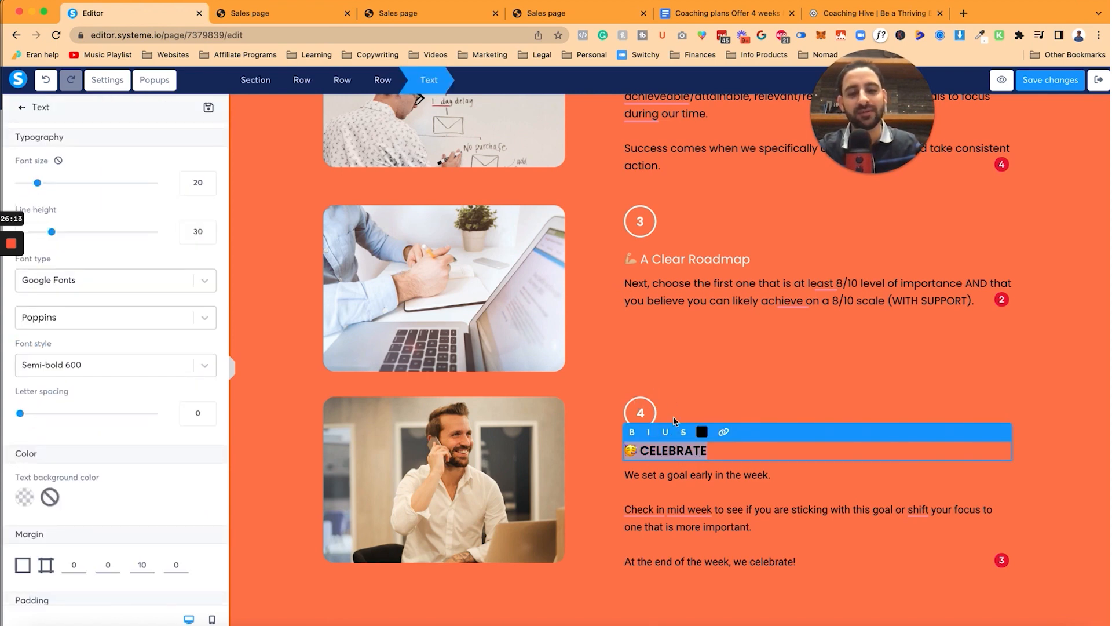
pyautogui.click(701, 433)
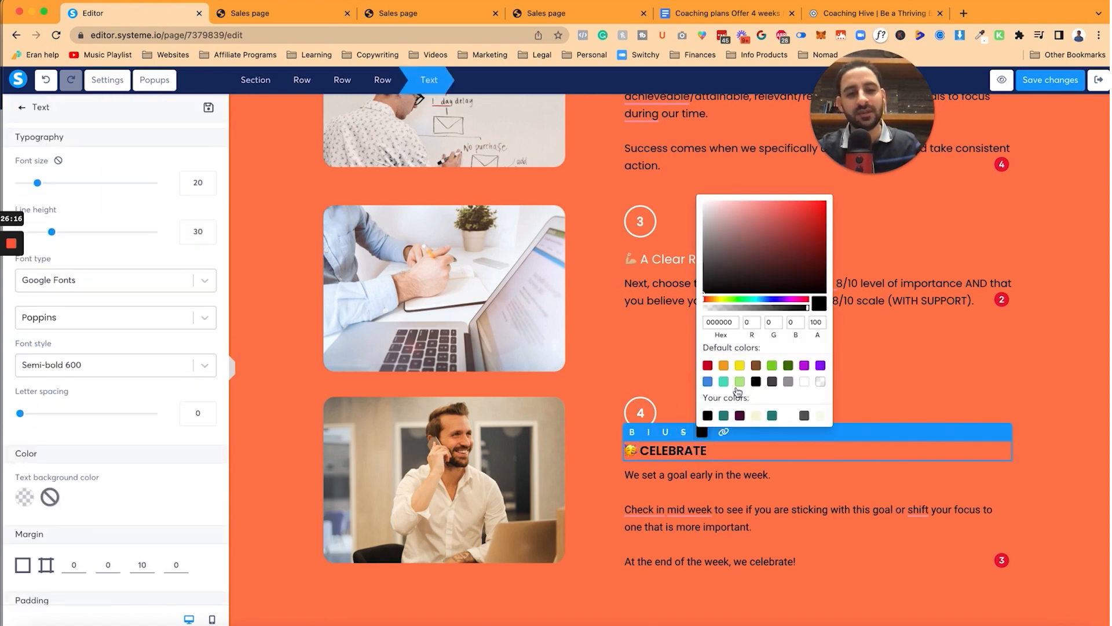
pyautogui.click(804, 383)
# Step: Make the step 4 paragraph text white
pyautogui.click(735, 487)
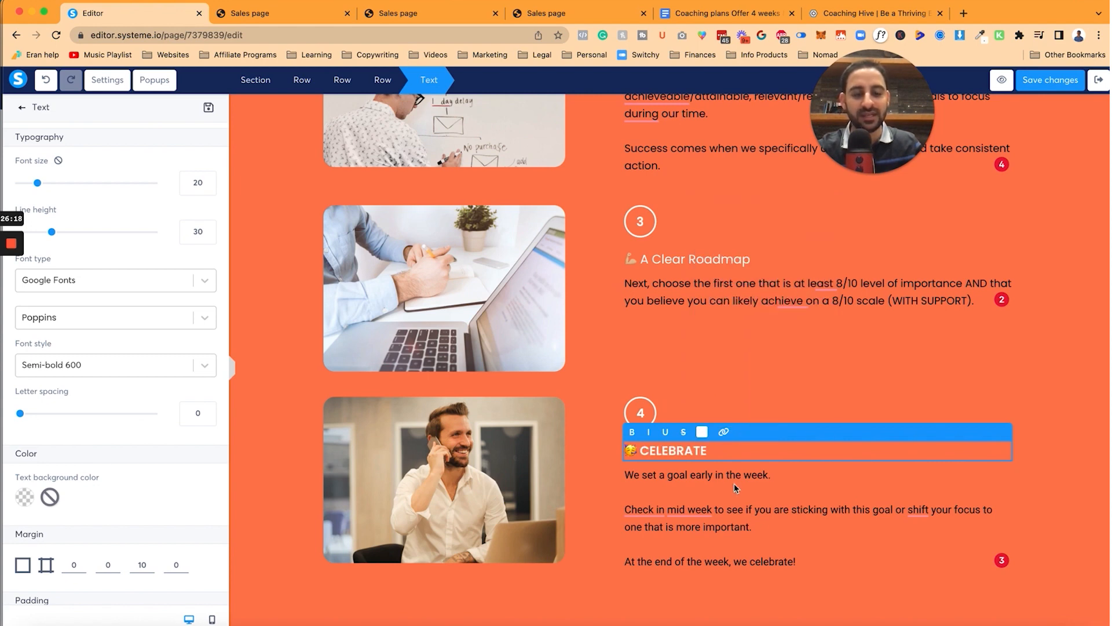
pyautogui.click(721, 478)
pyautogui.press('super+a')
pyautogui.click(701, 457)
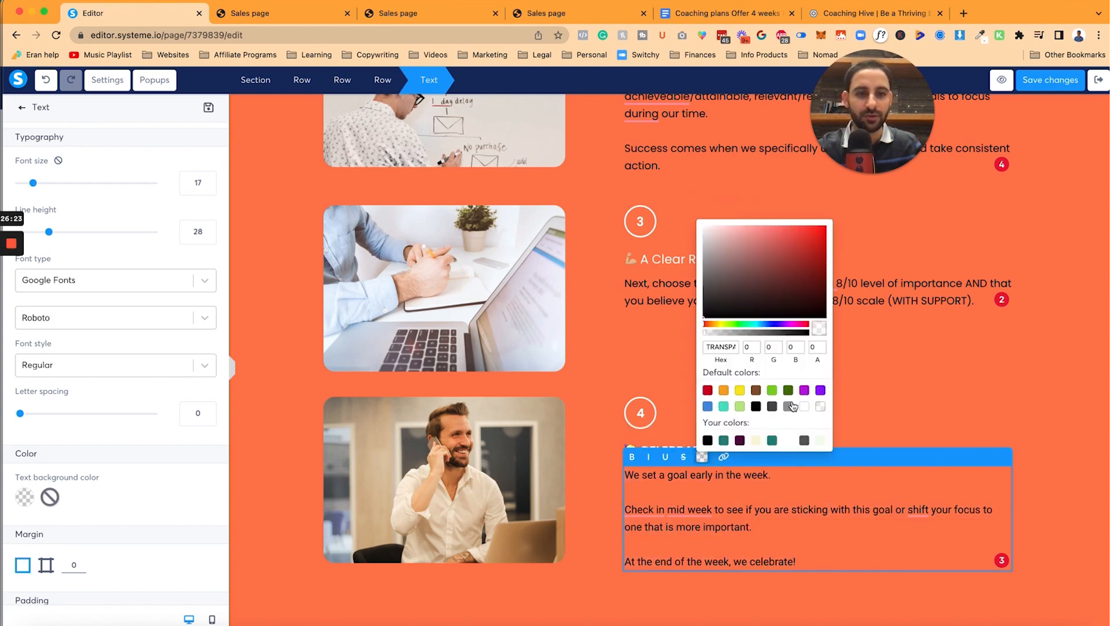
pyautogui.click(806, 405)
# Step: Change the 'Here's How We Do It' section background to teal
pyautogui.click(150, 280)
pyautogui.click(278, 264)
pyautogui.scroll(10, 278, 263)
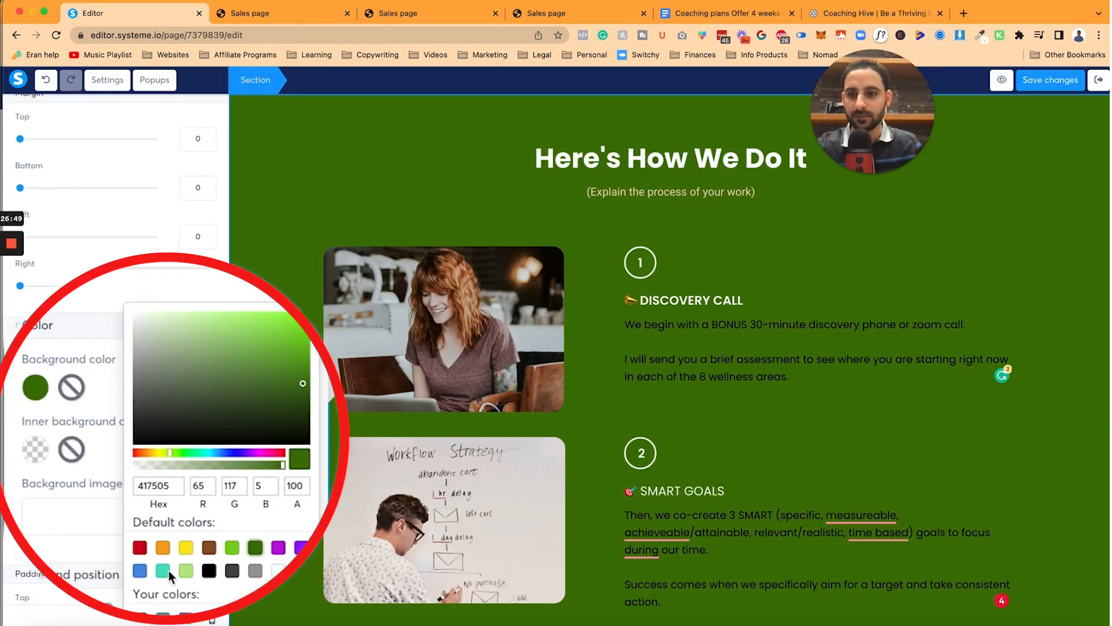
pyautogui.moveTo(303, 382); pyautogui.dragTo(251, 377)
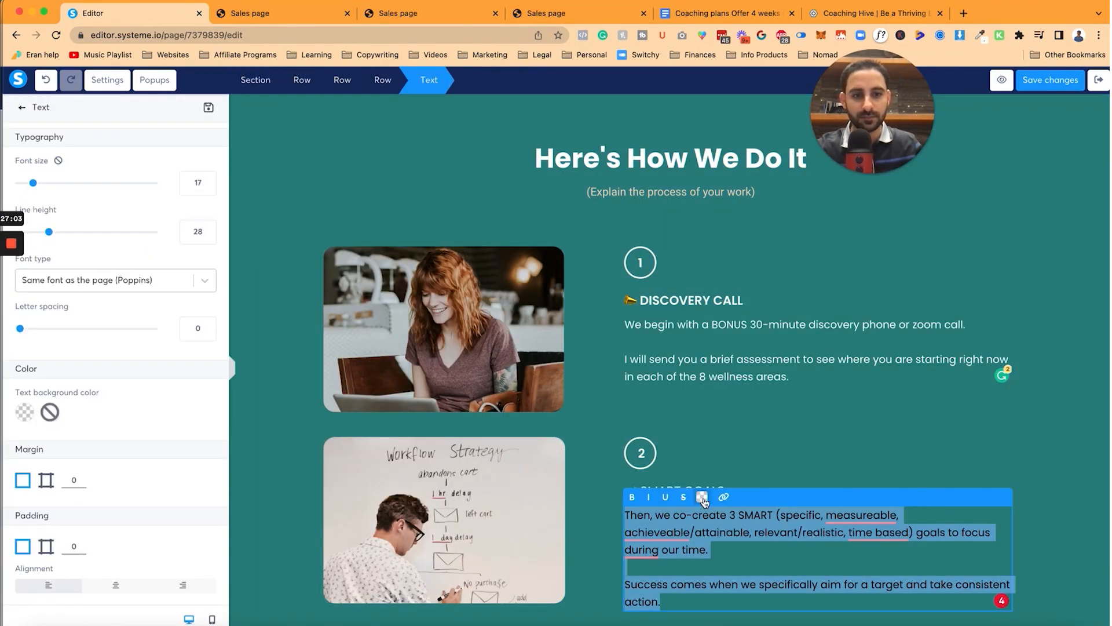
pyautogui.click(702, 496)
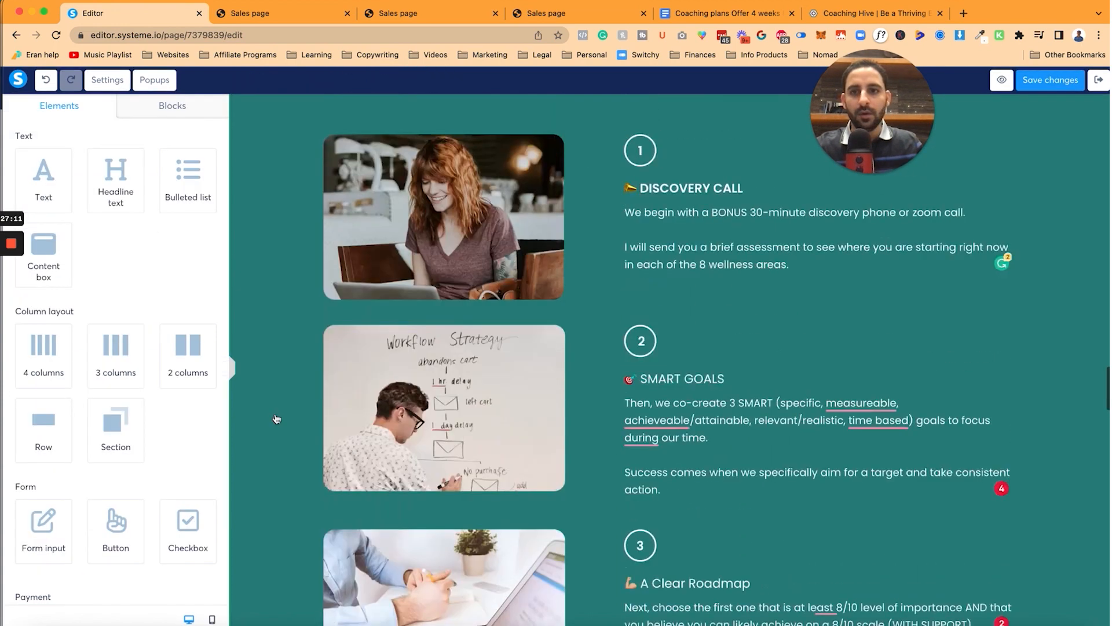
pyautogui.scroll(3, 276, 418)
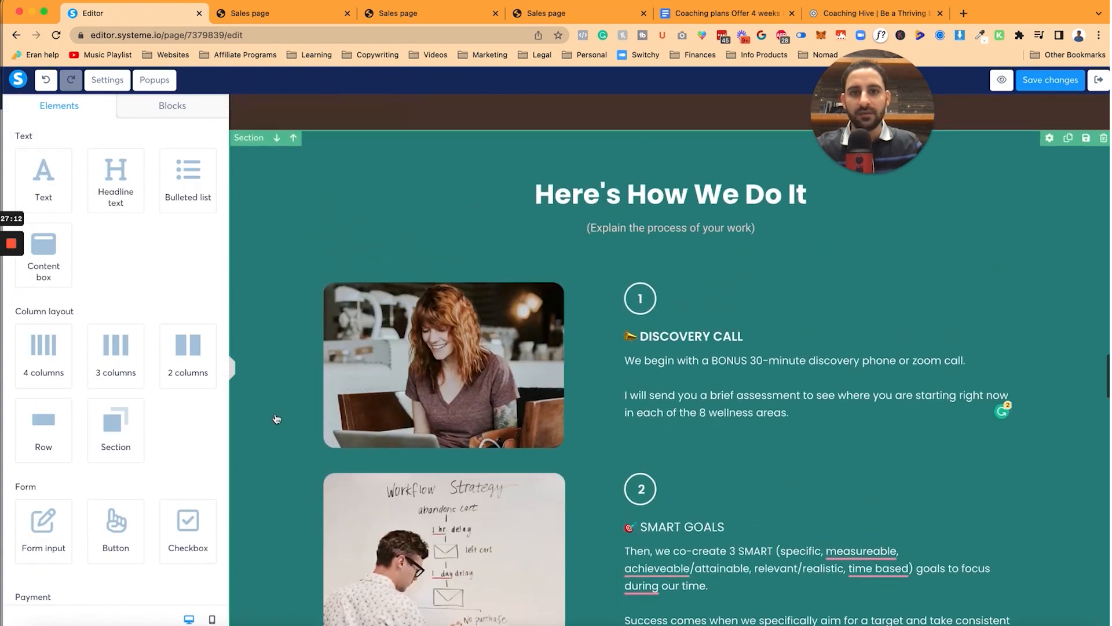
pyautogui.scroll(2, 276, 419)
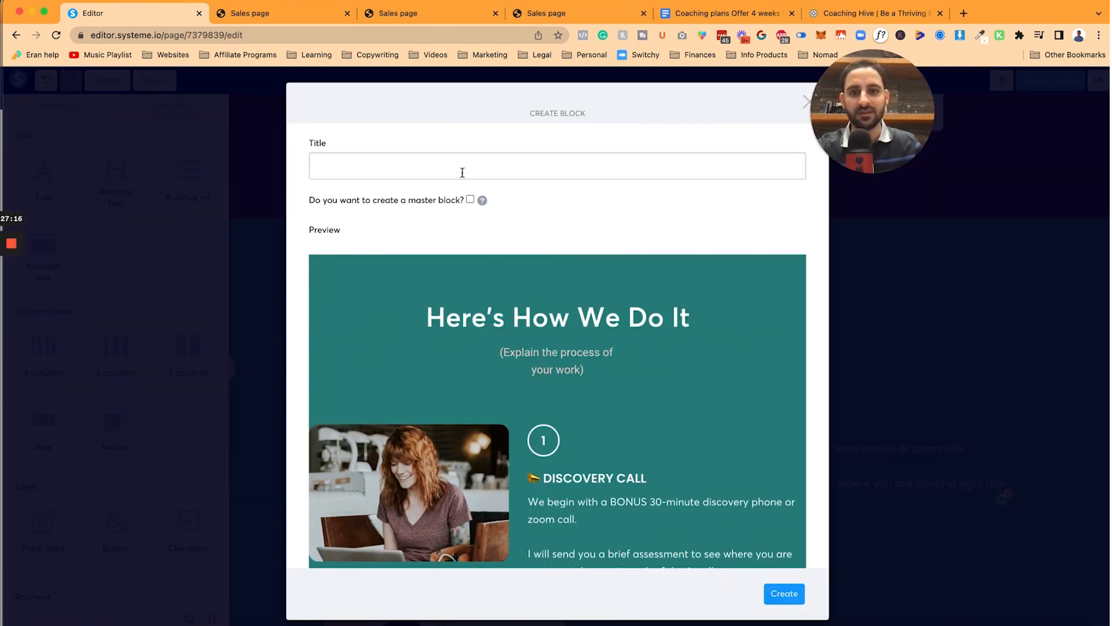
# Step: Save the section as a reusable block named 'how it works hillary 4'
pyautogui.click(462, 172)
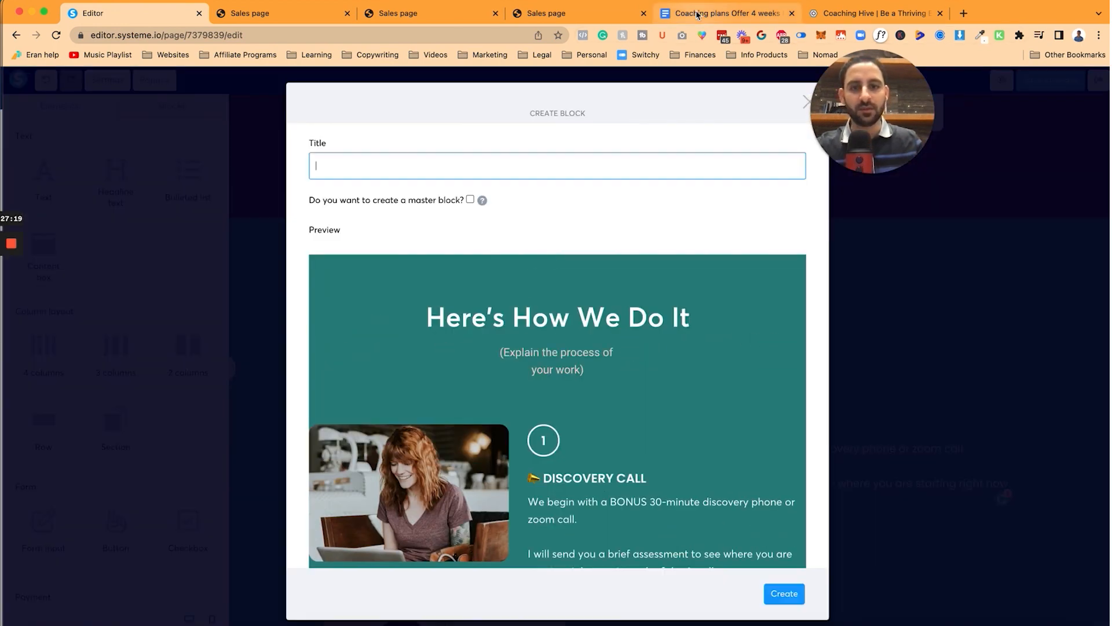
pyautogui.click(119, 17)
pyautogui.write('how it work')
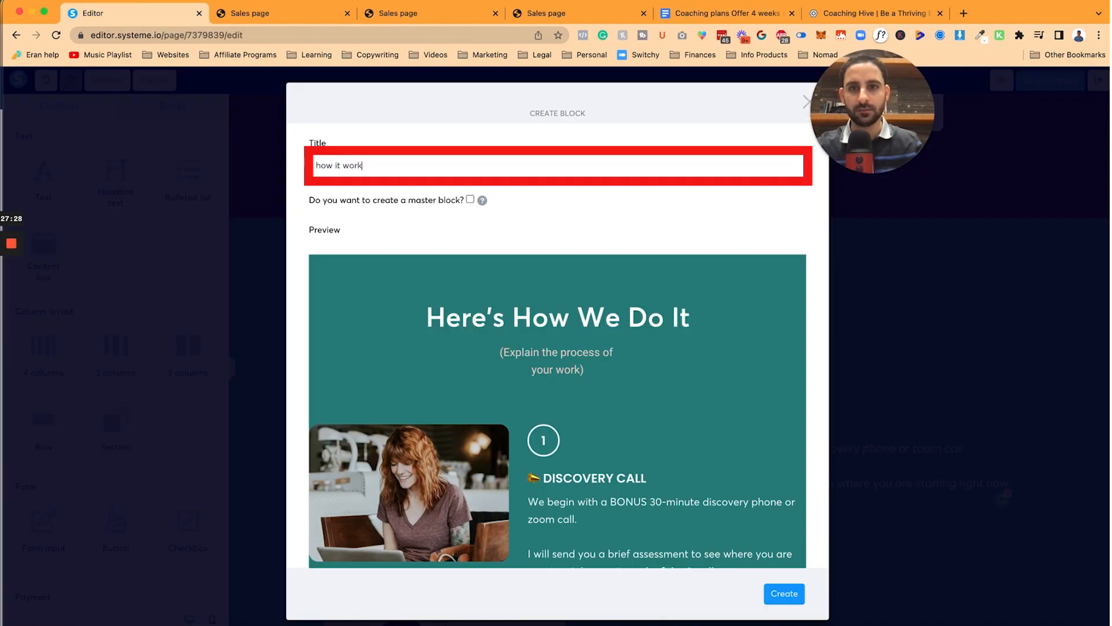
pyautogui.write('s hillary 4')
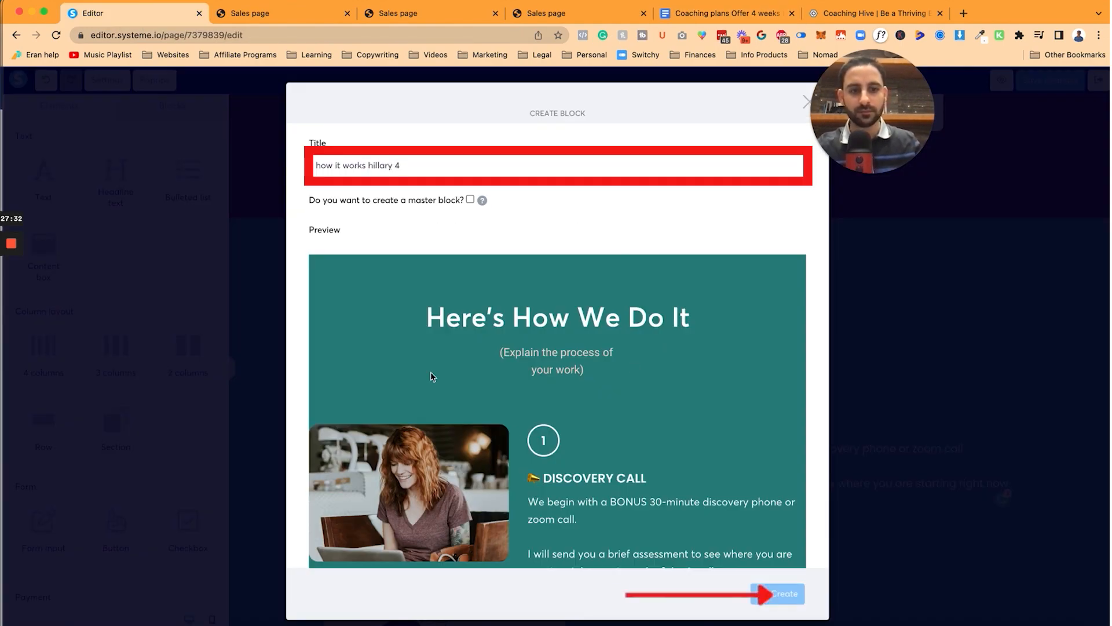
pyautogui.press('Return')
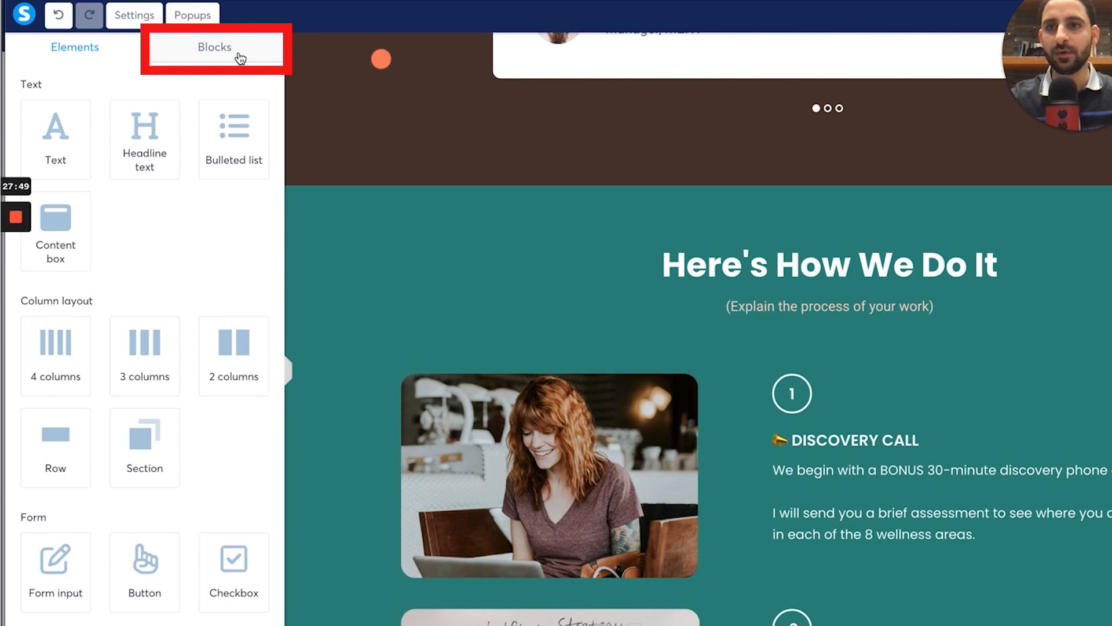
# Step: Copy the share link of the saved block from My blocks
pyautogui.click(172, 105)
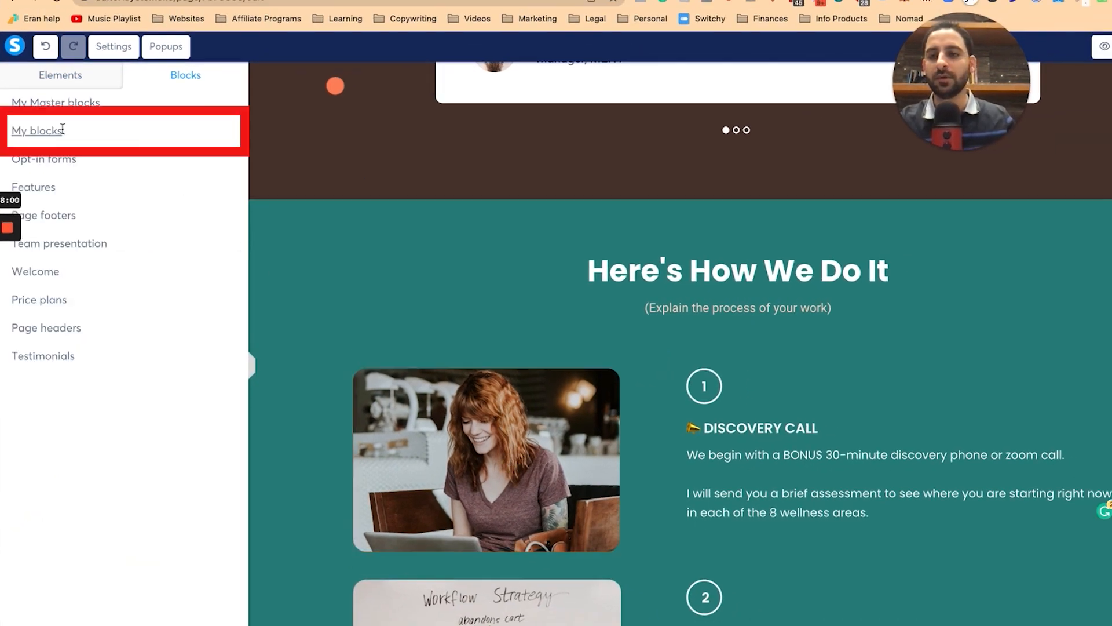
pyautogui.click(60, 130)
pyautogui.click(206, 234)
pyautogui.click(606, 397)
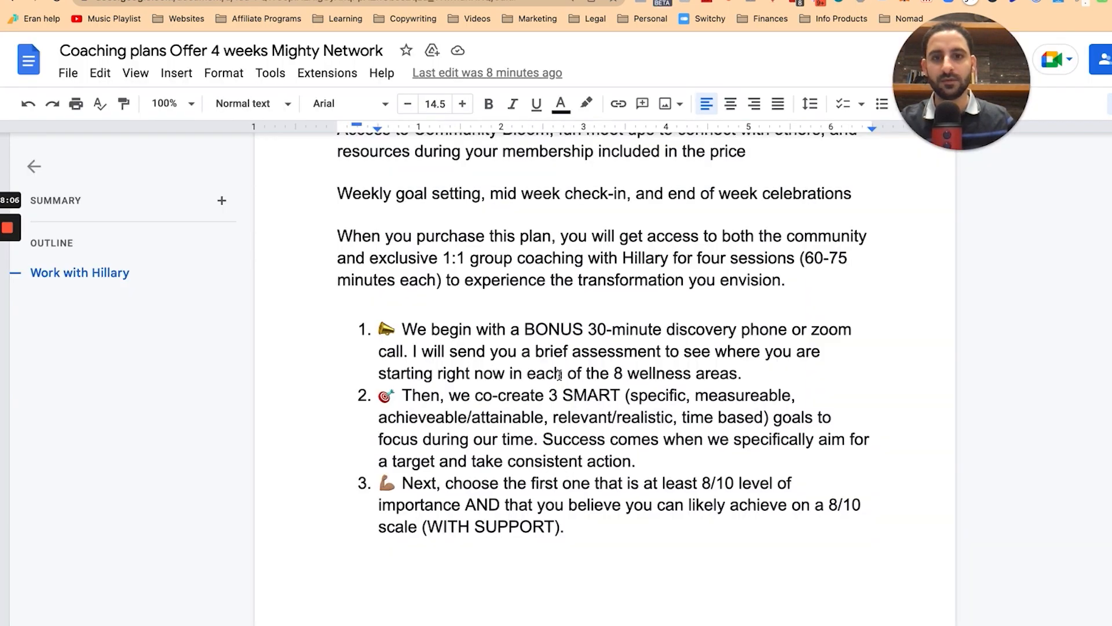
# Step: Select the occupational therapist bio paragraph in the coaching plan doc
pyautogui.scroll(-20, 558, 375)
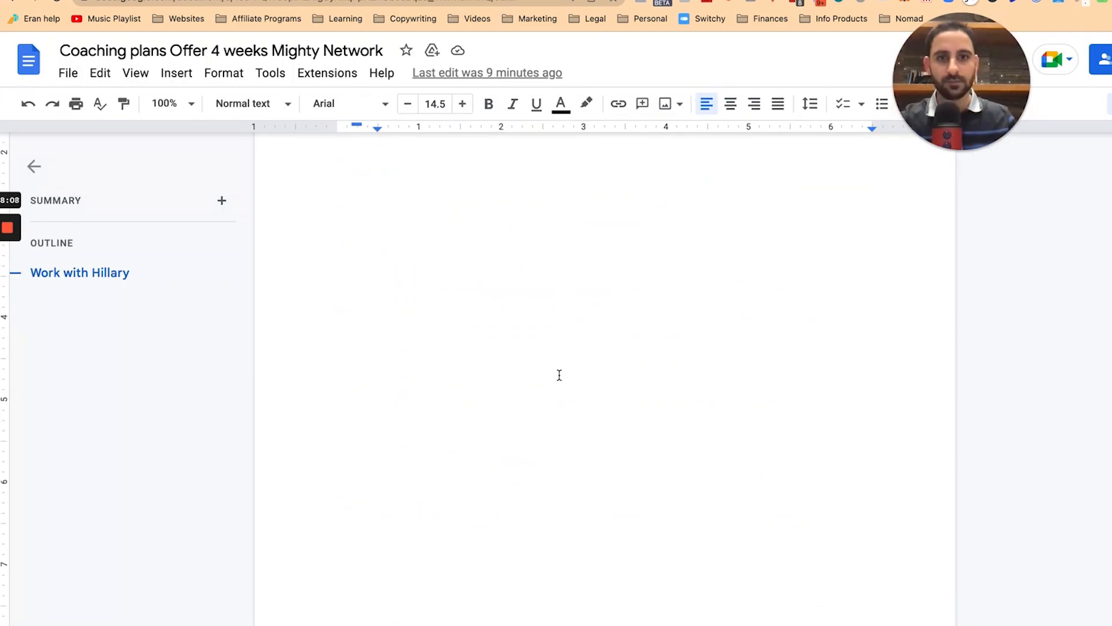
pyautogui.click(338, 355)
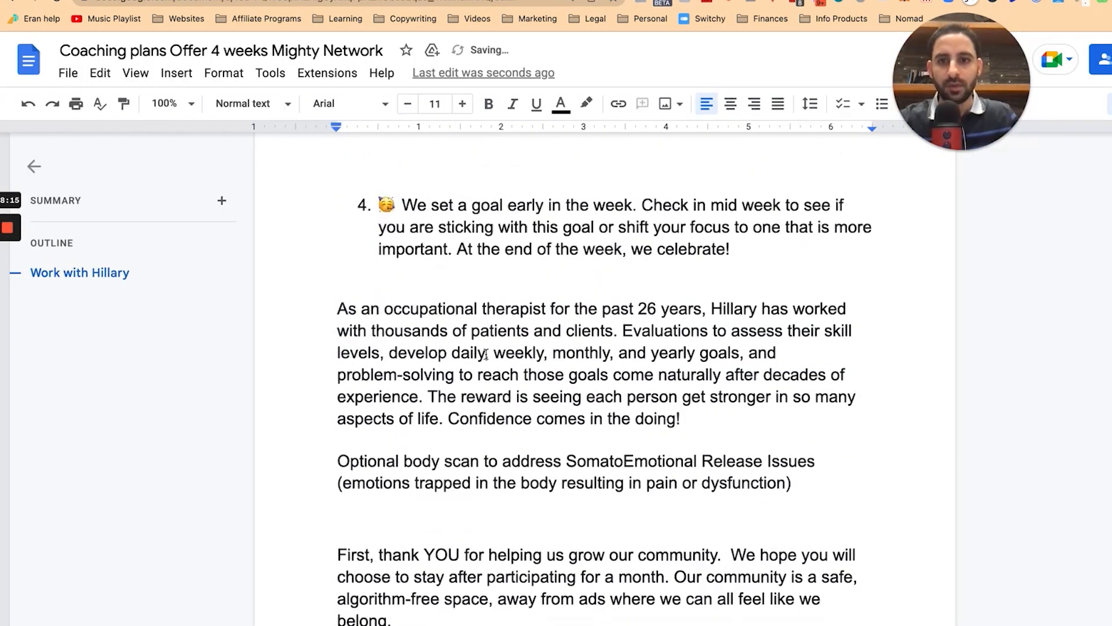
pyautogui.scroll(1, 337, 287)
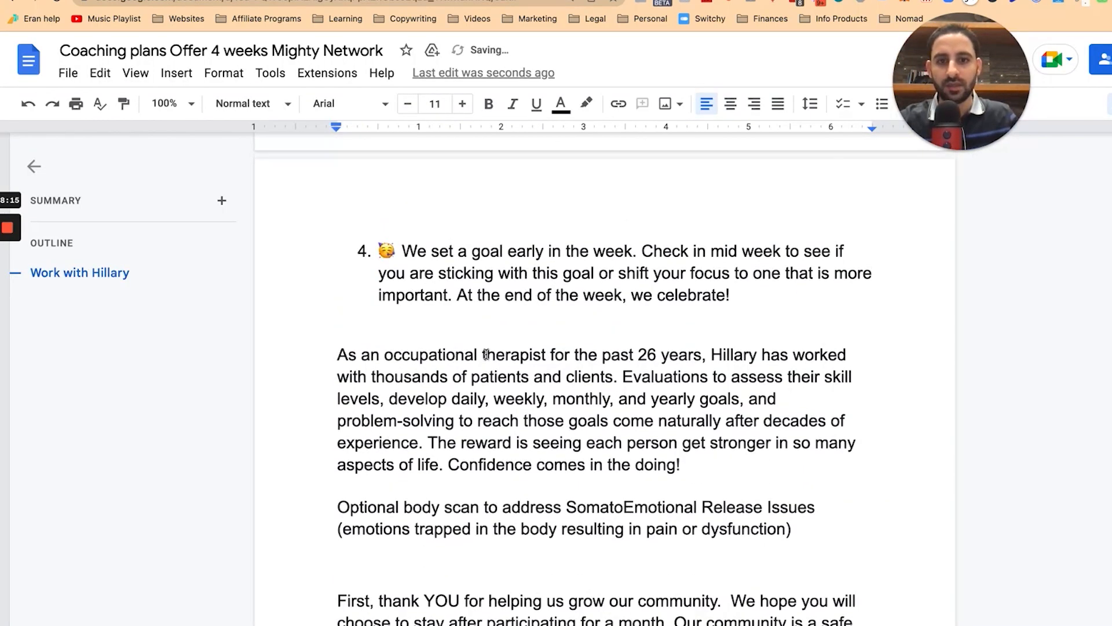
pyautogui.scroll(-1, 337, 288)
pyautogui.moveTo(337, 289); pyautogui.dragTo(680, 420)
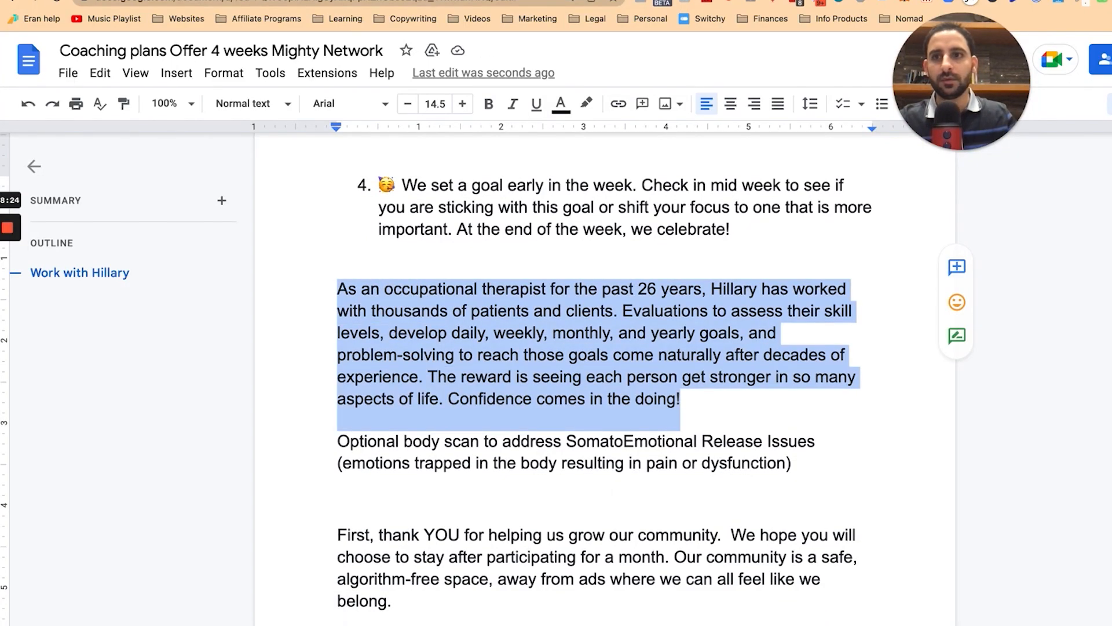
pyautogui.hotkey('ctrl', 'Tab')
pyautogui.scroll(-20, 673, 431)
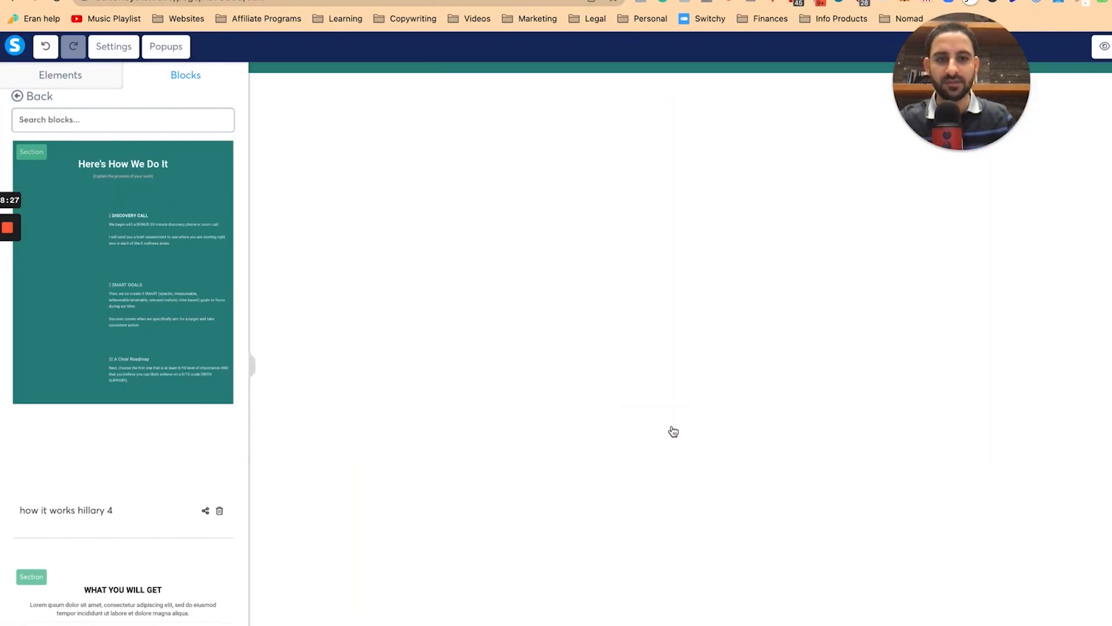
pyautogui.scroll(-10, 673, 431)
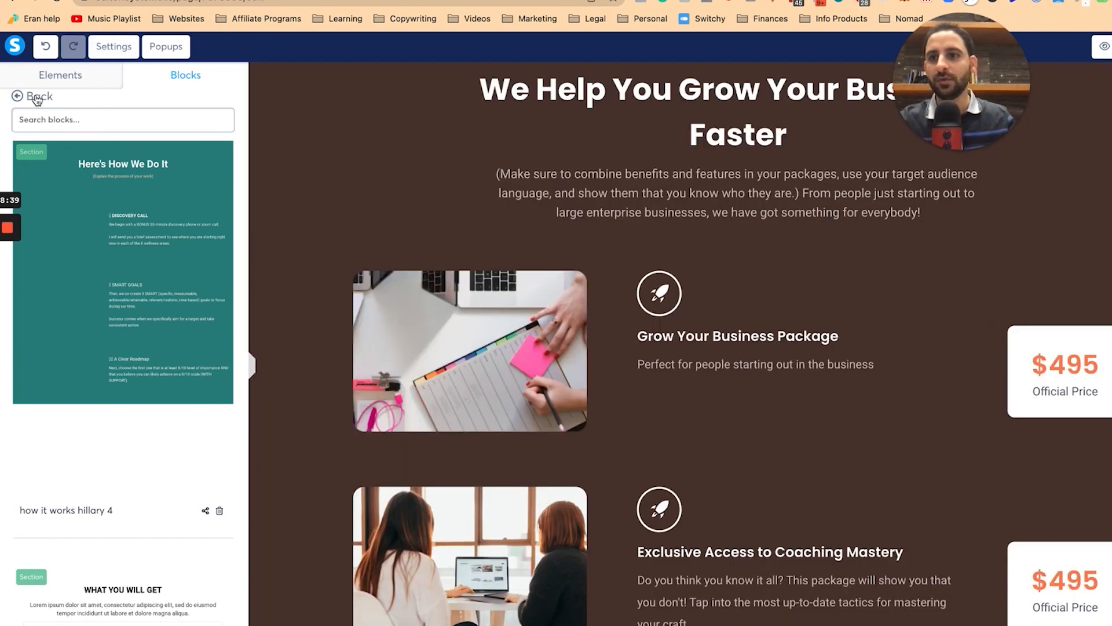
pyautogui.click(37, 99)
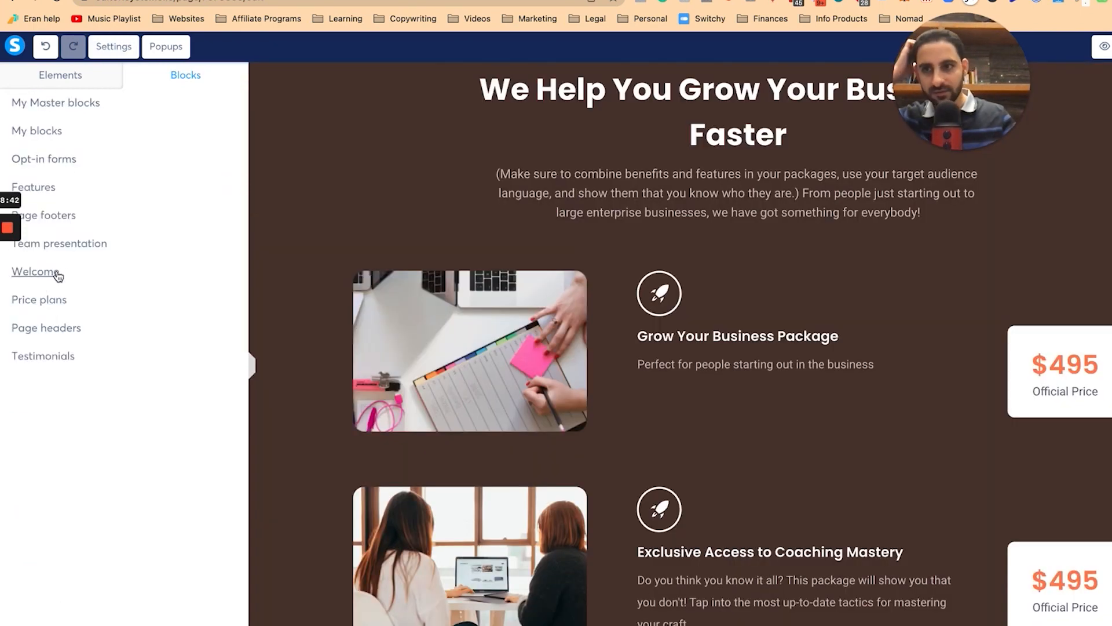
pyautogui.click(80, 244)
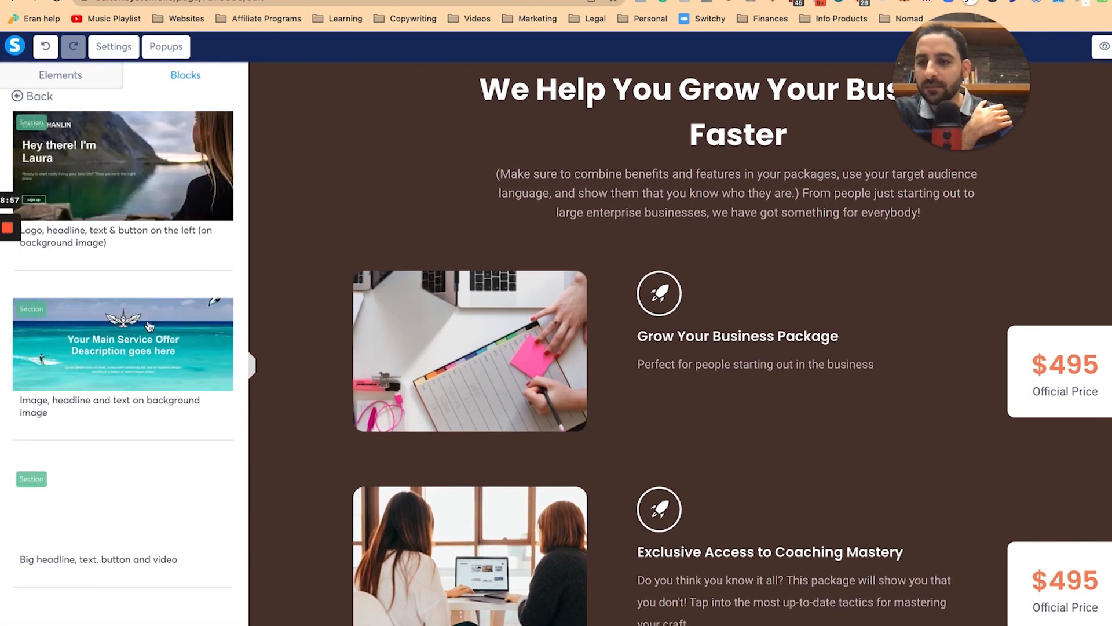
pyautogui.click(17, 94)
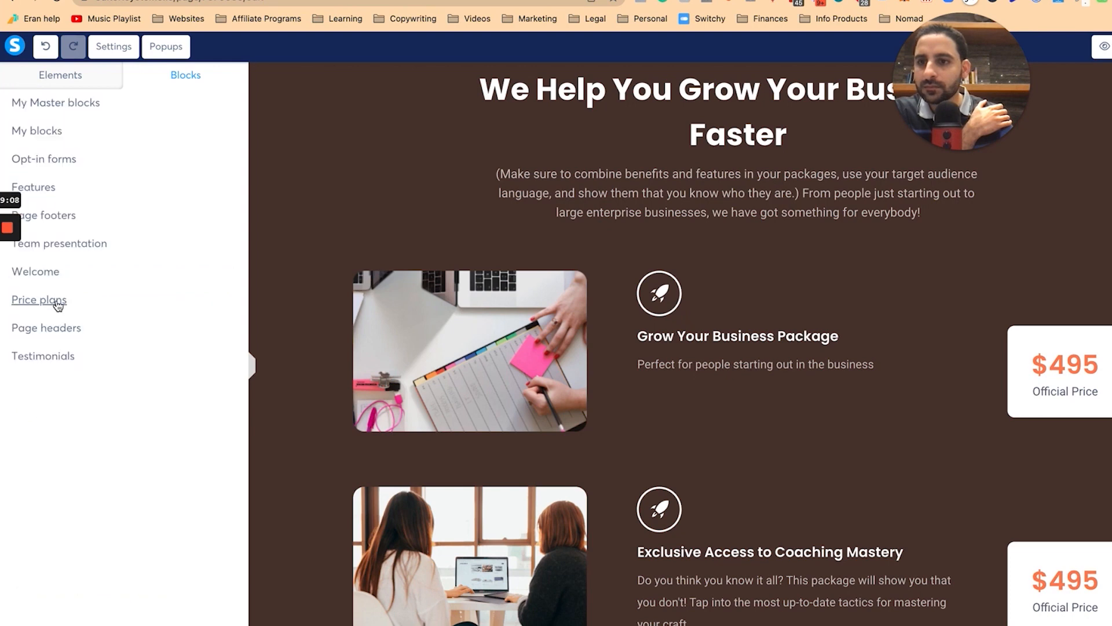
pyautogui.click(59, 305)
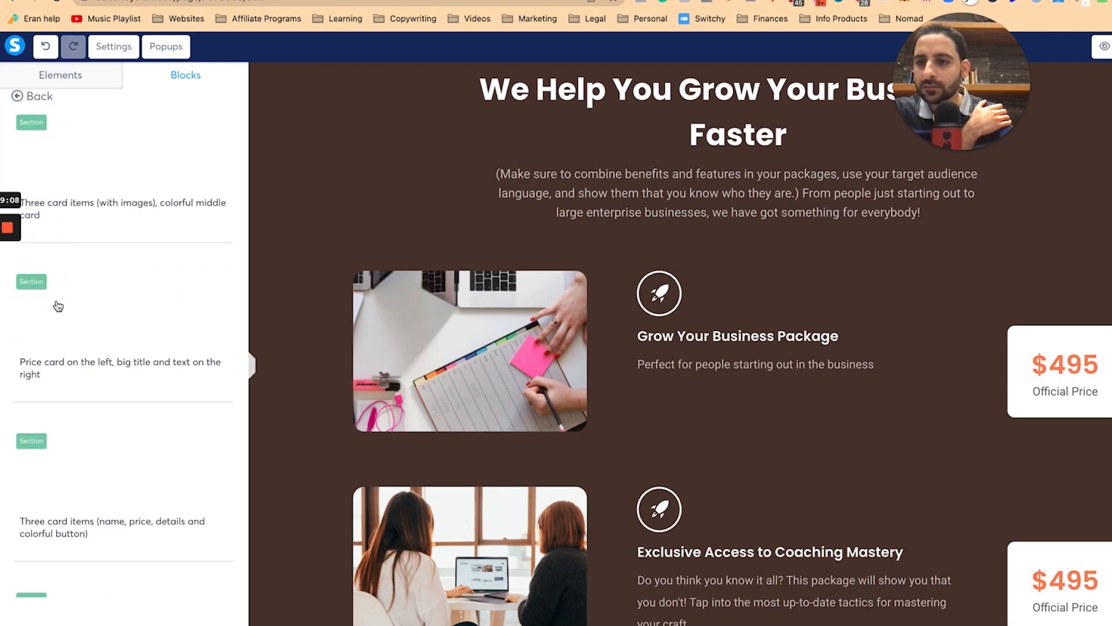
pyautogui.scroll(-10, 145, 371)
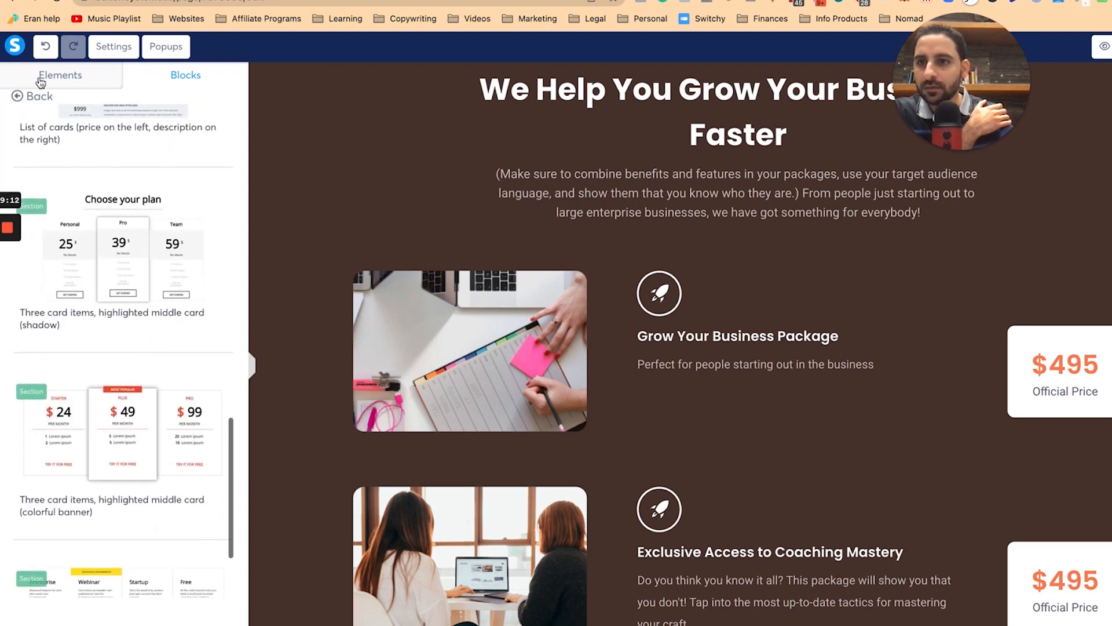
pyautogui.click(29, 95)
pyautogui.click(46, 336)
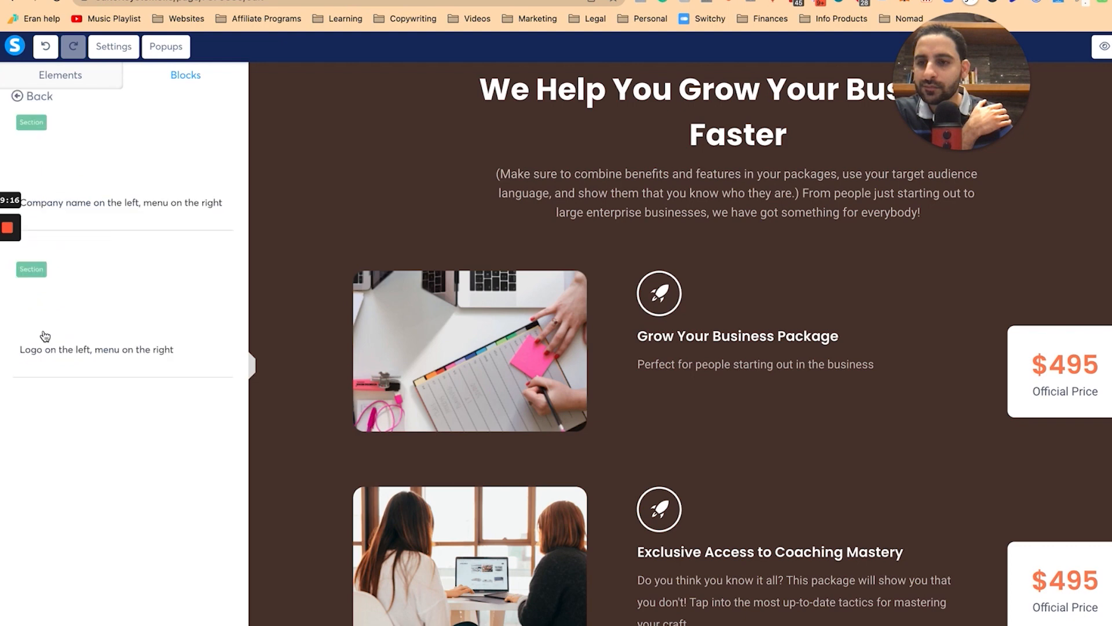
pyautogui.click(35, 97)
pyautogui.click(55, 356)
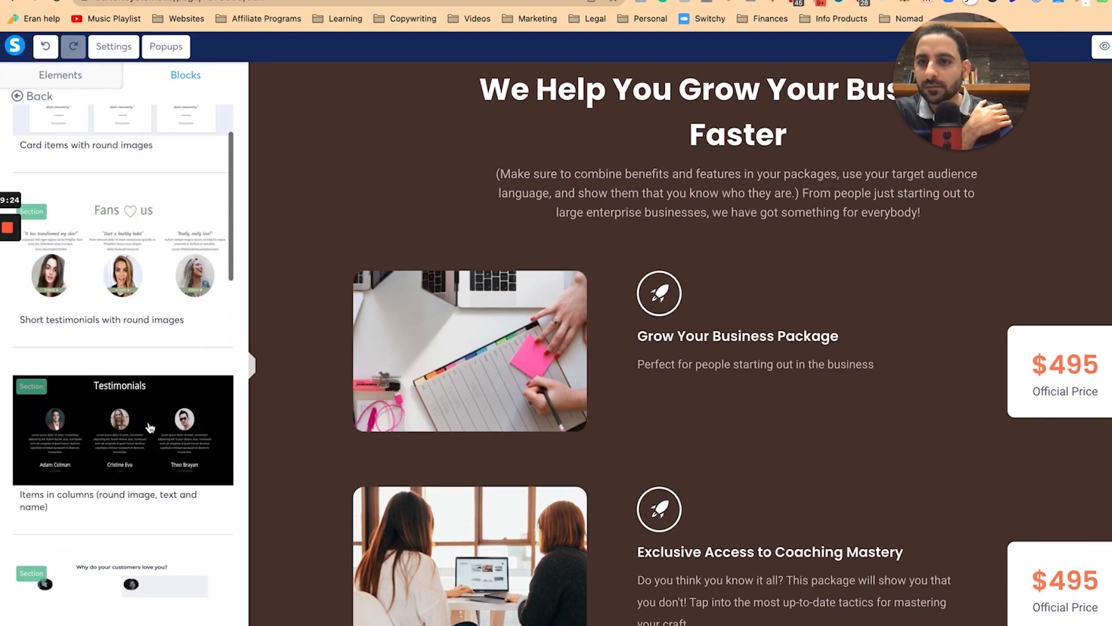
pyautogui.scroll(5, 149, 427)
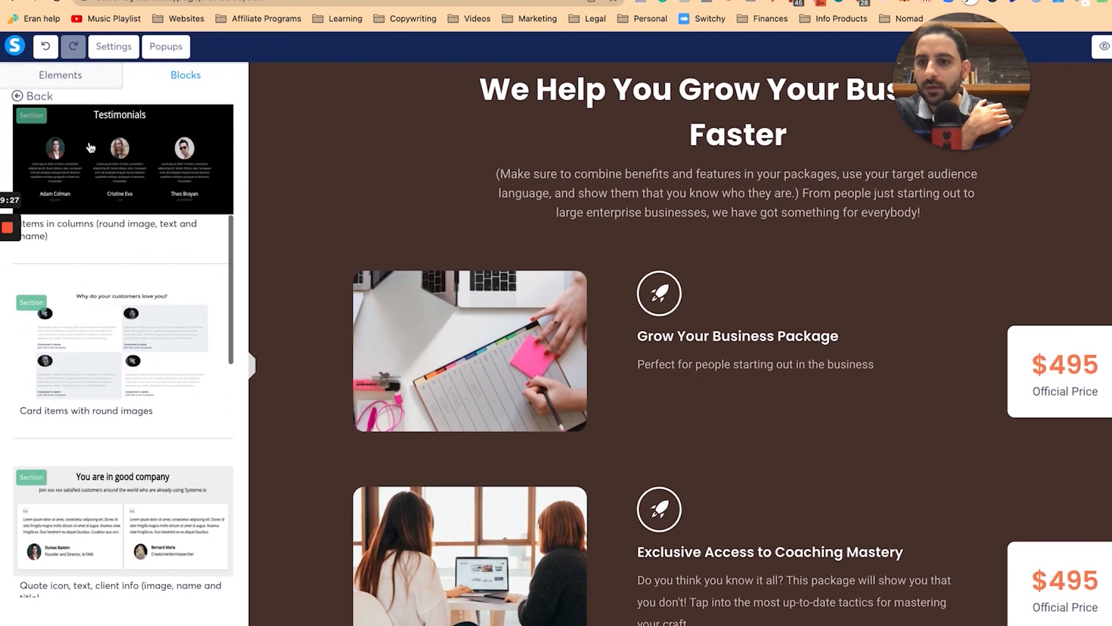
pyautogui.click(22, 96)
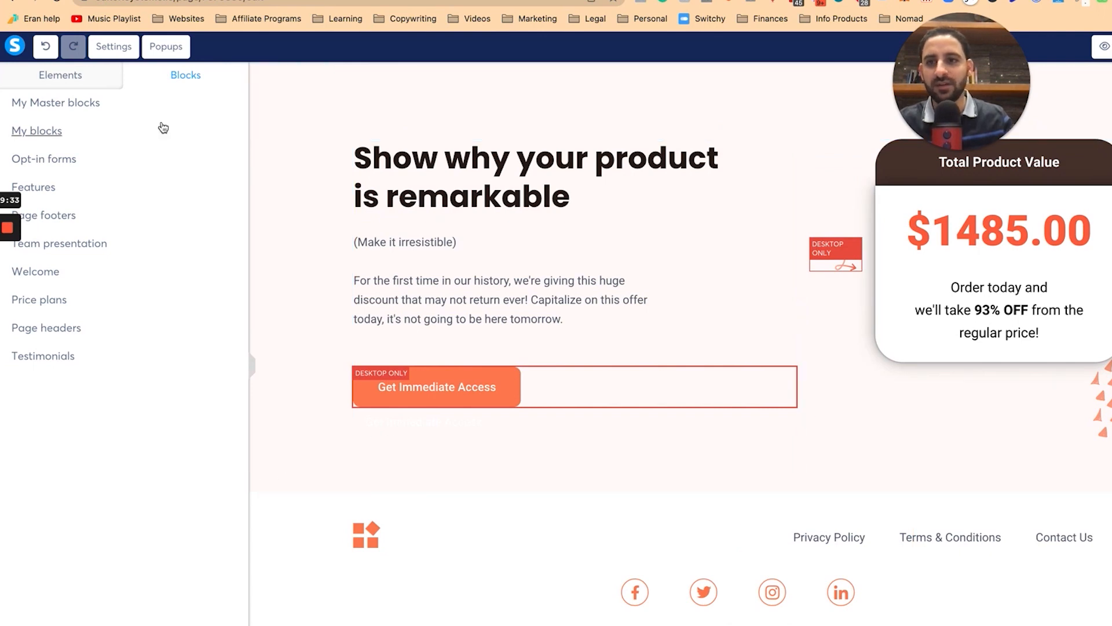
# Step: Add a two-column section at the page bottom with Medium content width
pyautogui.click(60, 75)
pyautogui.scroll(-1, 134, 378)
pyautogui.scroll(-2, 417, 533)
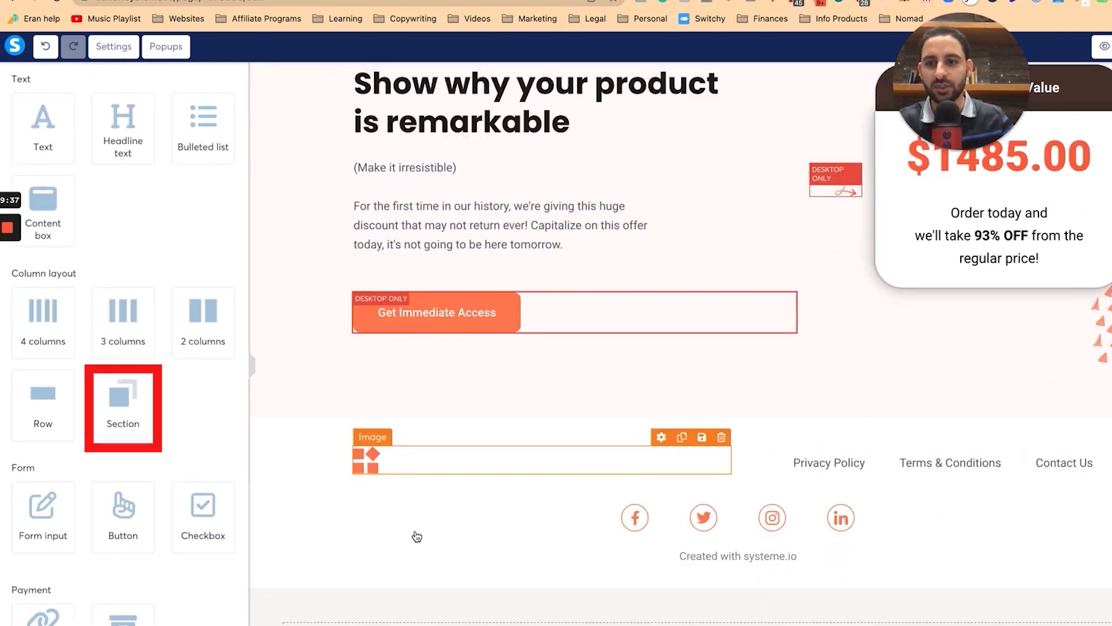
pyautogui.moveTo(107, 323); pyautogui.dragTo(533, 605)
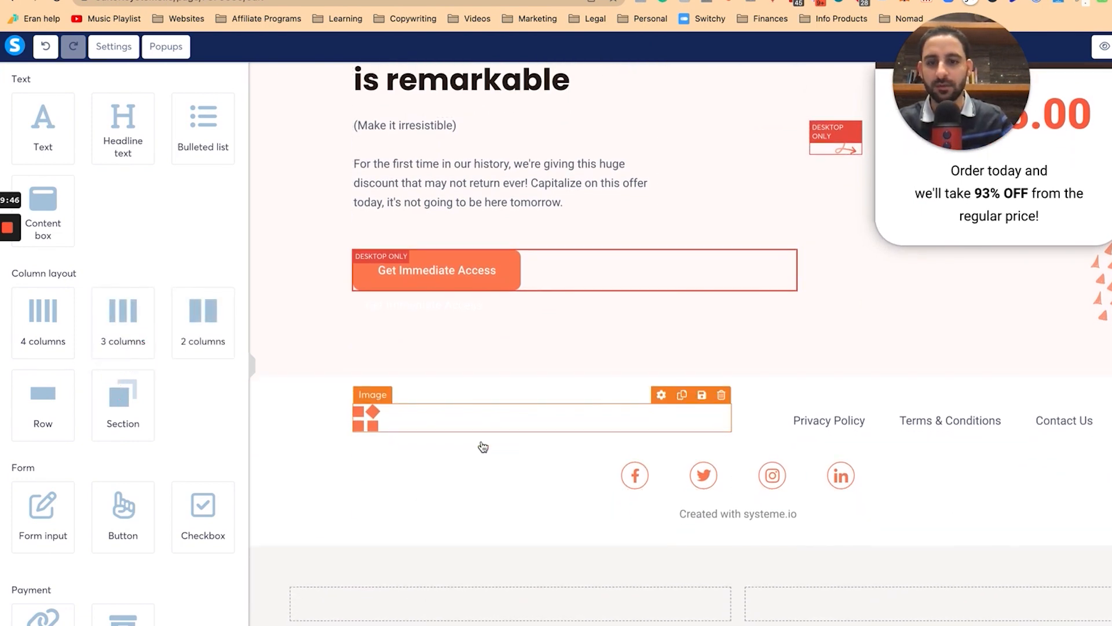
pyautogui.click(260, 574)
pyautogui.click(106, 614)
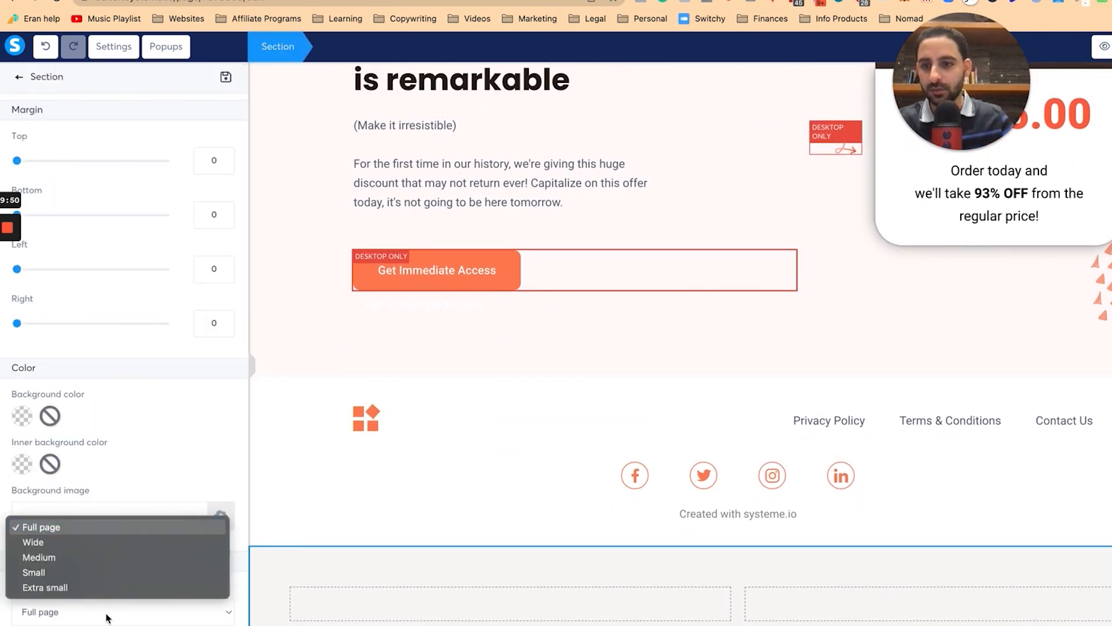
pyautogui.click(107, 558)
pyautogui.click(19, 81)
# Step: Add a 'Meet Hillary' headline in the new section's right column
pyautogui.moveTo(120, 154); pyautogui.dragTo(808, 614)
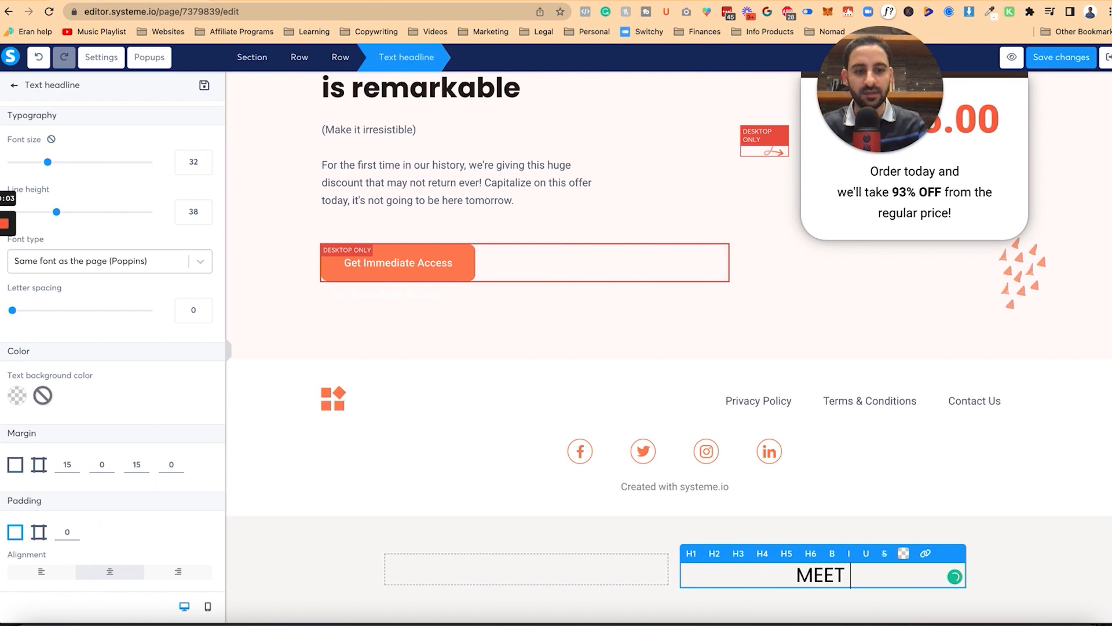
pyautogui.press('BackSpace')
pyautogui.press('BackSpace')
pyautogui.press('BackSpace')
pyautogui.write('eet Hillary')
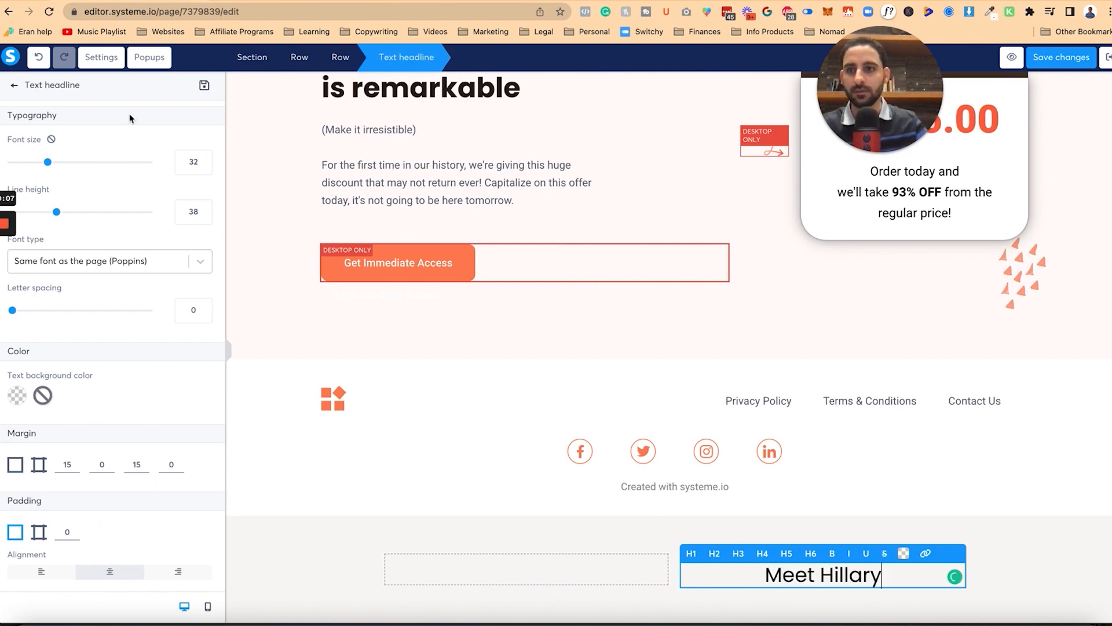
# Step: Add a bio text block under the heading and an image in the left column
pyautogui.click(19, 85)
pyautogui.moveTo(36, 156); pyautogui.dragTo(766, 585)
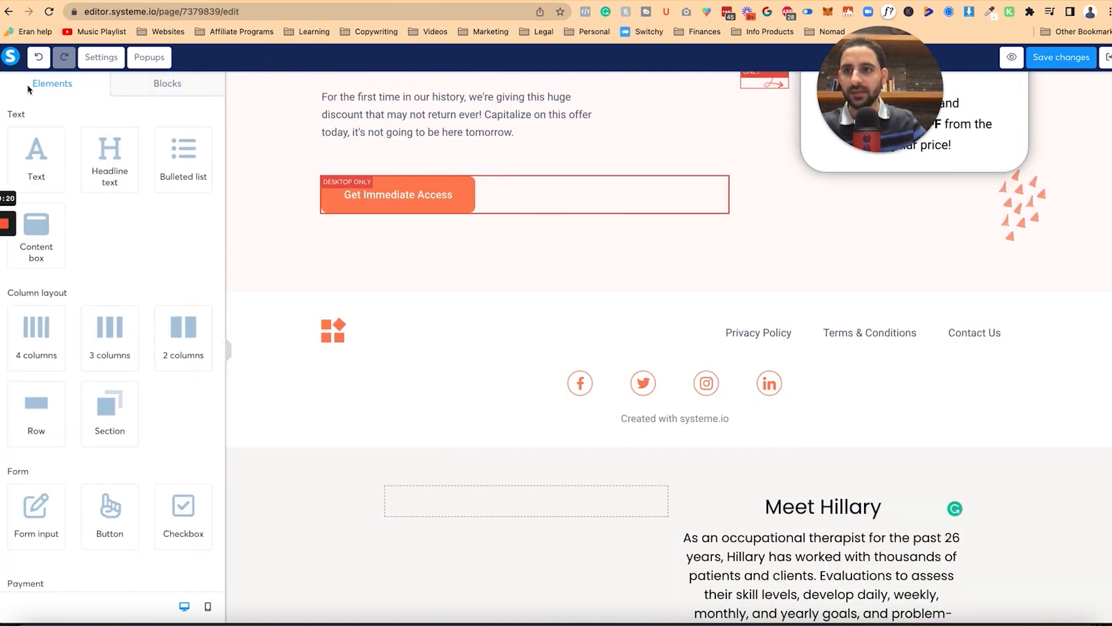
pyautogui.scroll(-6, 141, 280)
pyautogui.moveTo(36, 394); pyautogui.dragTo(444, 516)
pyautogui.scroll(-2, 355, 521)
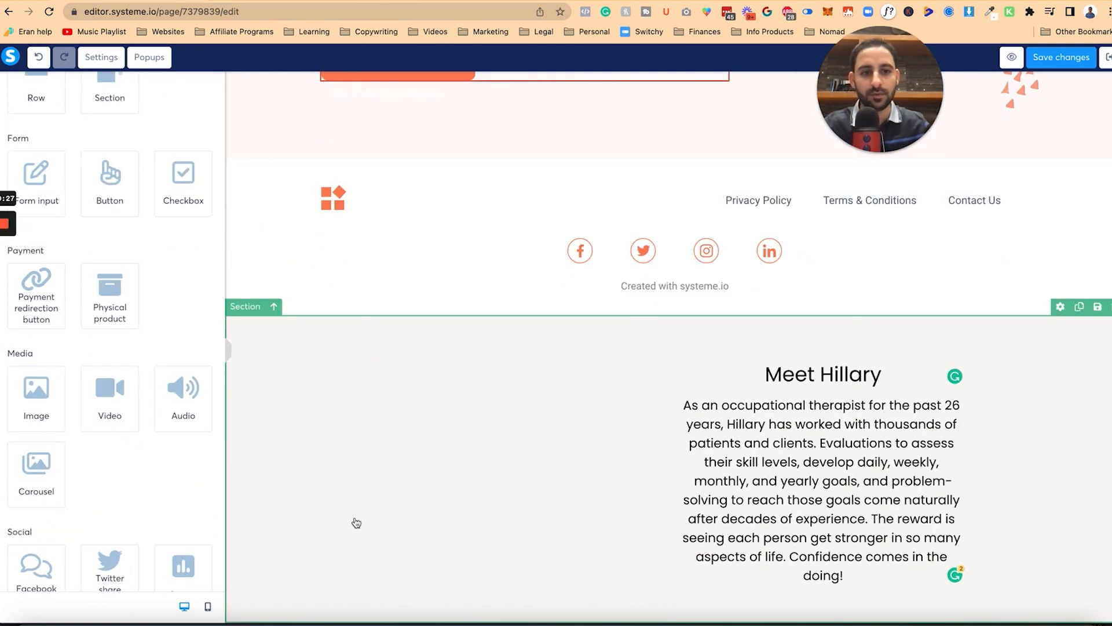
# Step: Split the Hillary bio into four paragraphs
pyautogui.click(813, 537)
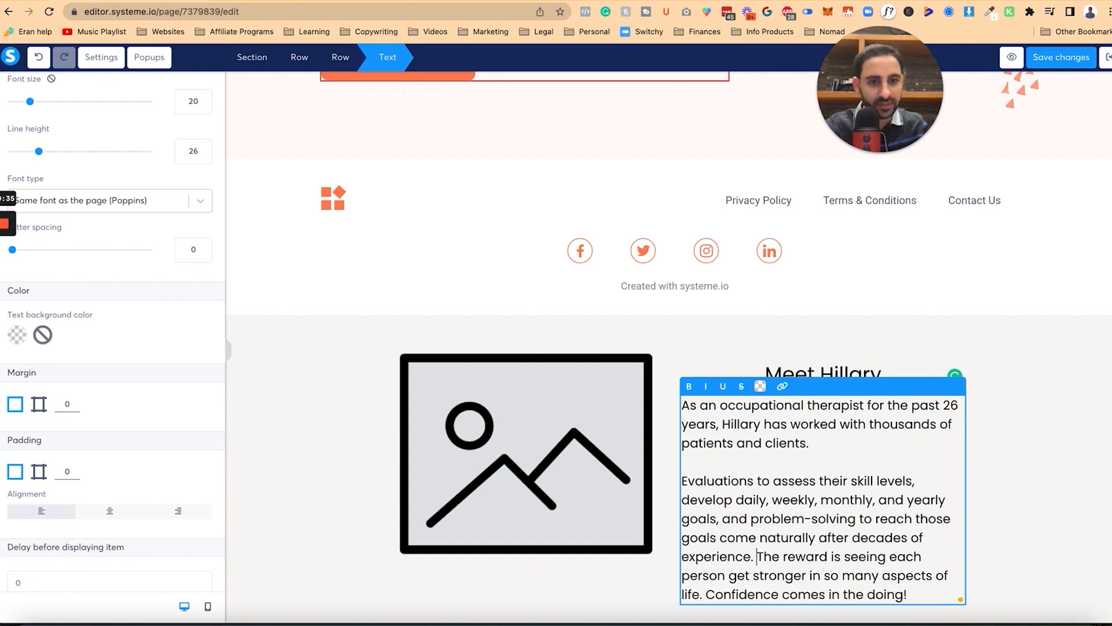
pyautogui.press('Return')
pyautogui.press('Return')
pyautogui.scroll(-1, 757, 557)
pyautogui.click(905, 557)
pyautogui.press('Return')
pyautogui.press('Return')
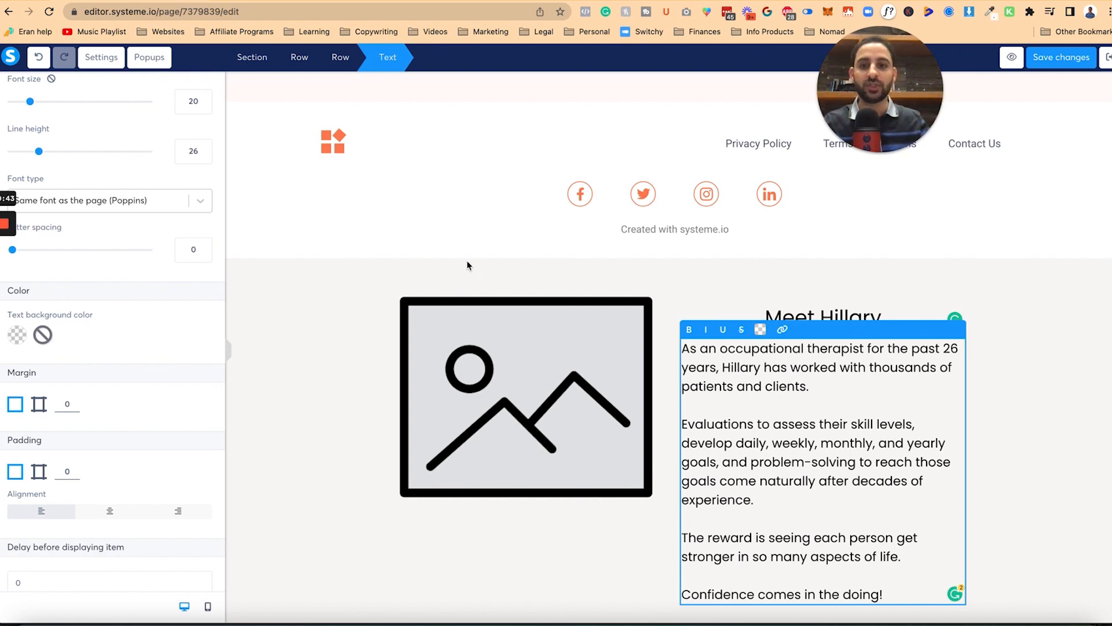
pyautogui.click(249, 296)
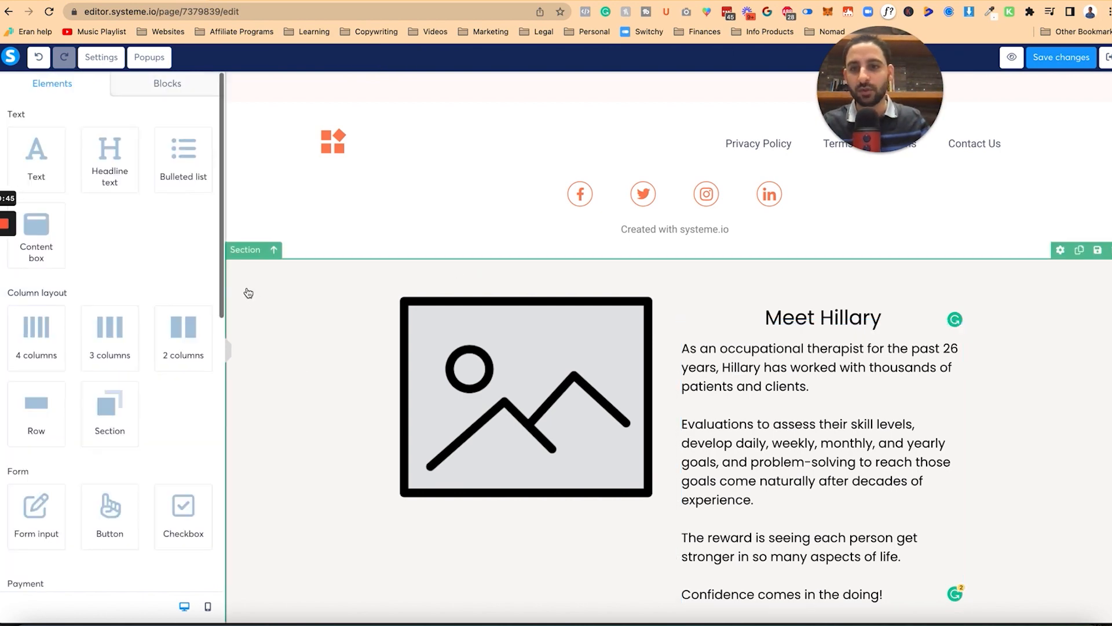
pyautogui.click(245, 250)
pyautogui.scroll(-3, 87, 406)
pyautogui.click(85, 454)
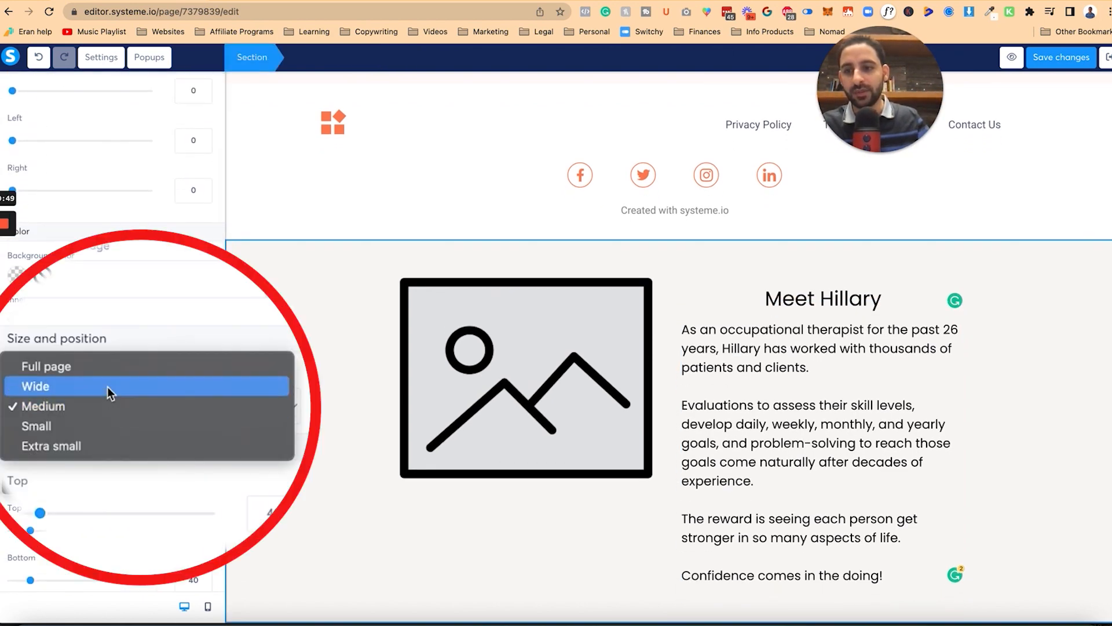
pyautogui.click(106, 368)
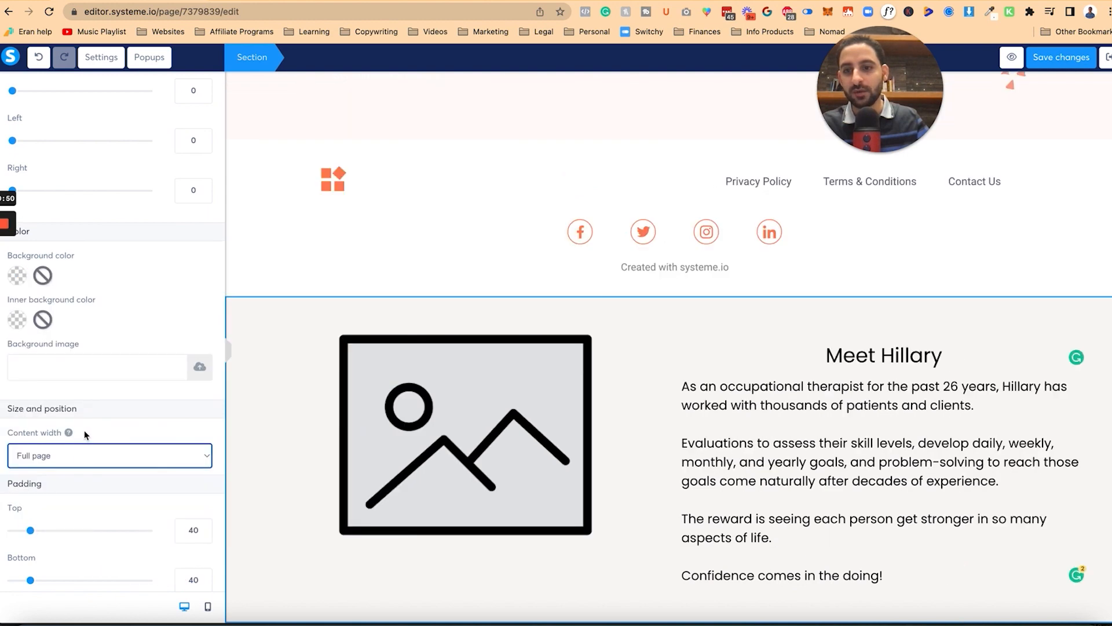
pyautogui.click(133, 451)
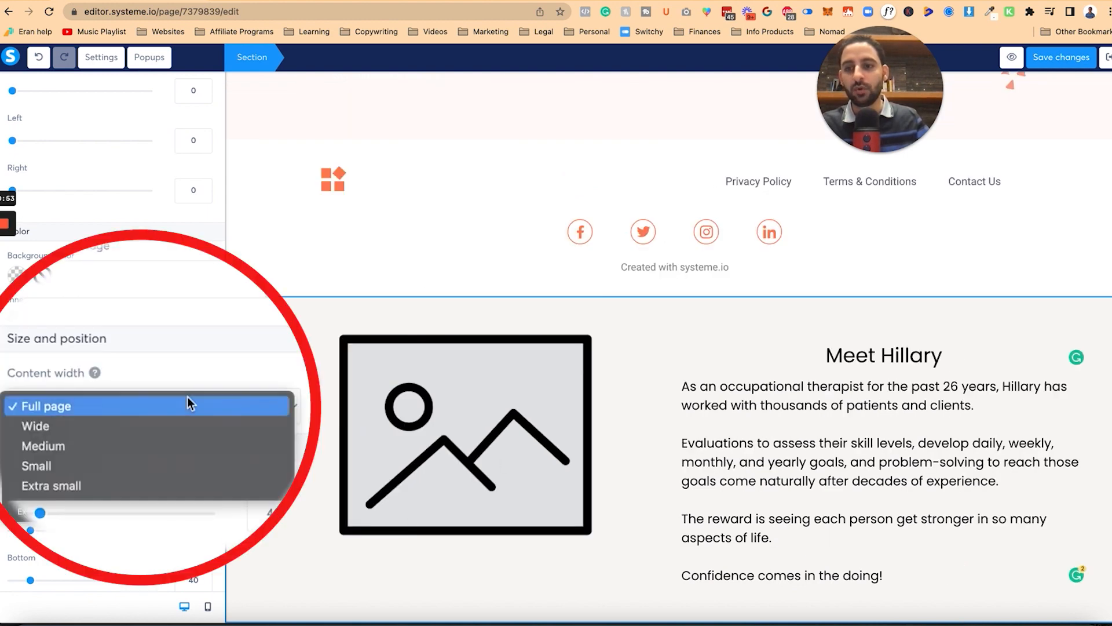
pyautogui.click(166, 446)
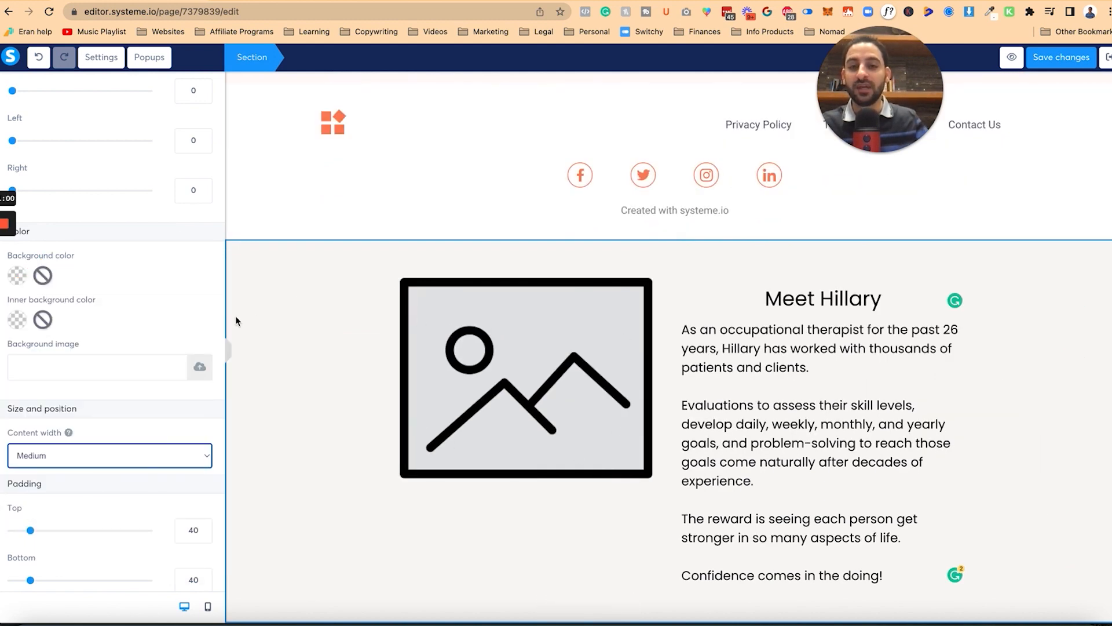
pyautogui.click(523, 384)
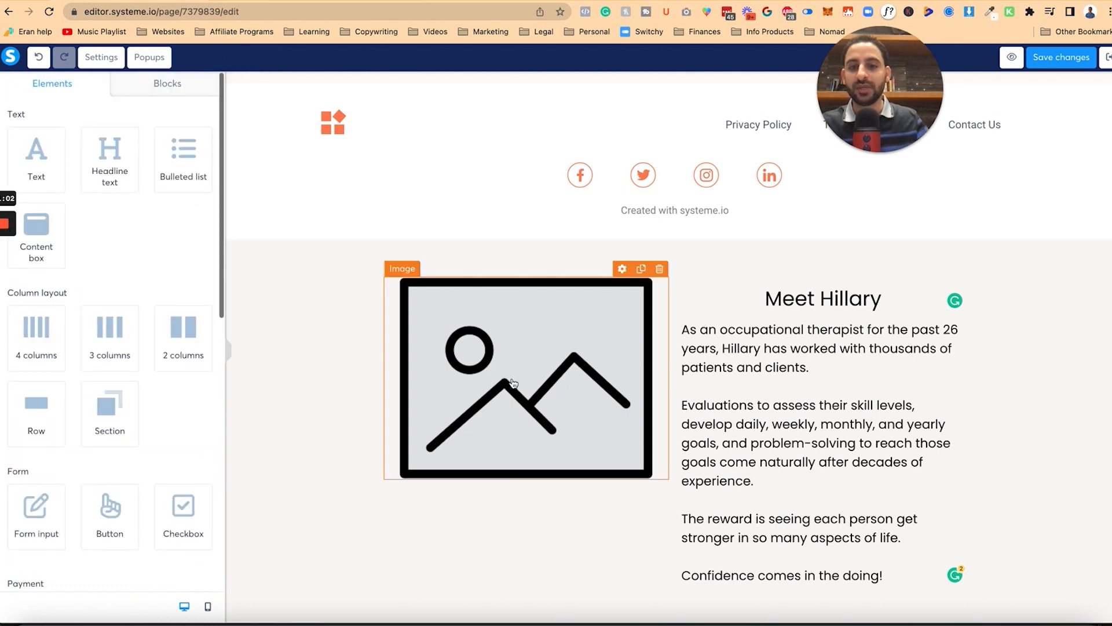
# Step: Fill the image placeholder beside the bio with the uploaded 00A8A8.png headshot
pyautogui.click(512, 383)
pyautogui.click(200, 139)
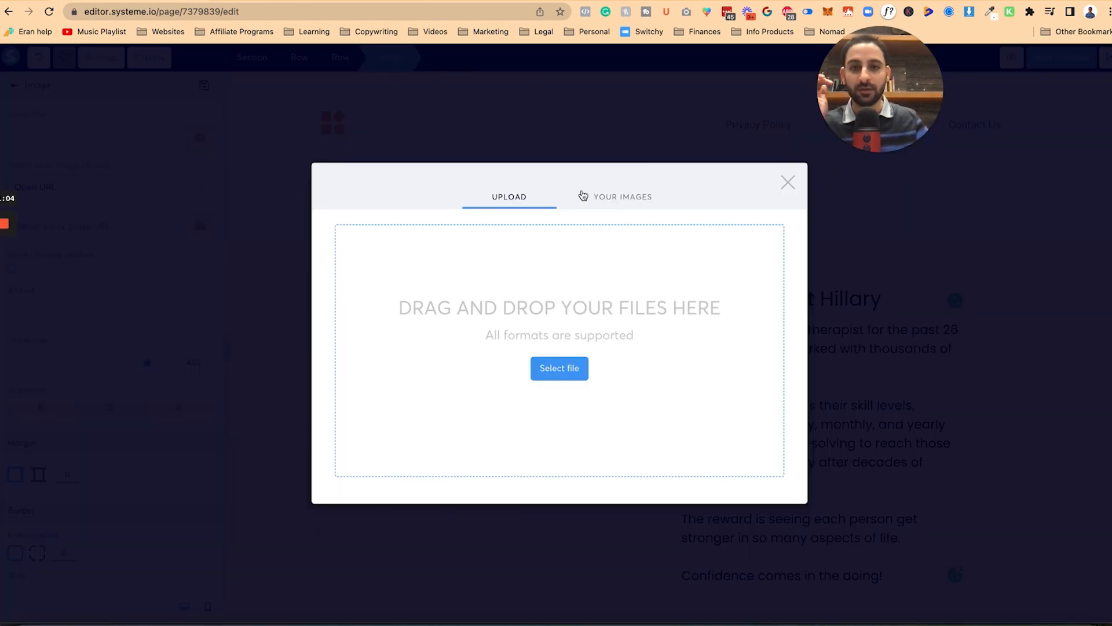
pyautogui.click(604, 193)
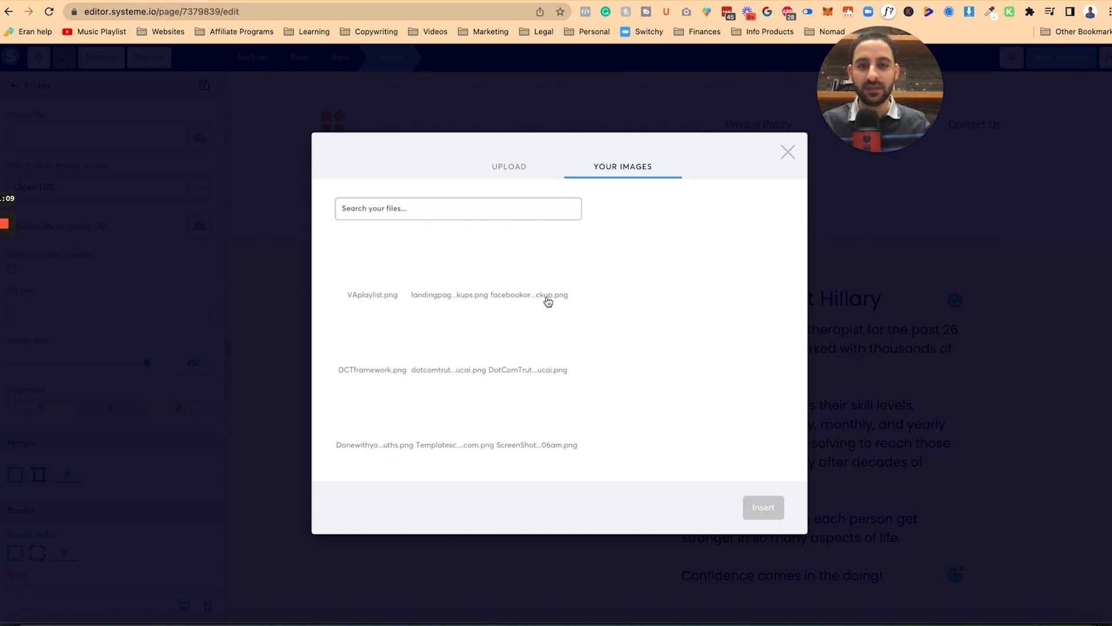
pyautogui.scroll(-5, 463, 359)
pyautogui.scroll(-6, 414, 348)
pyautogui.click(533, 274)
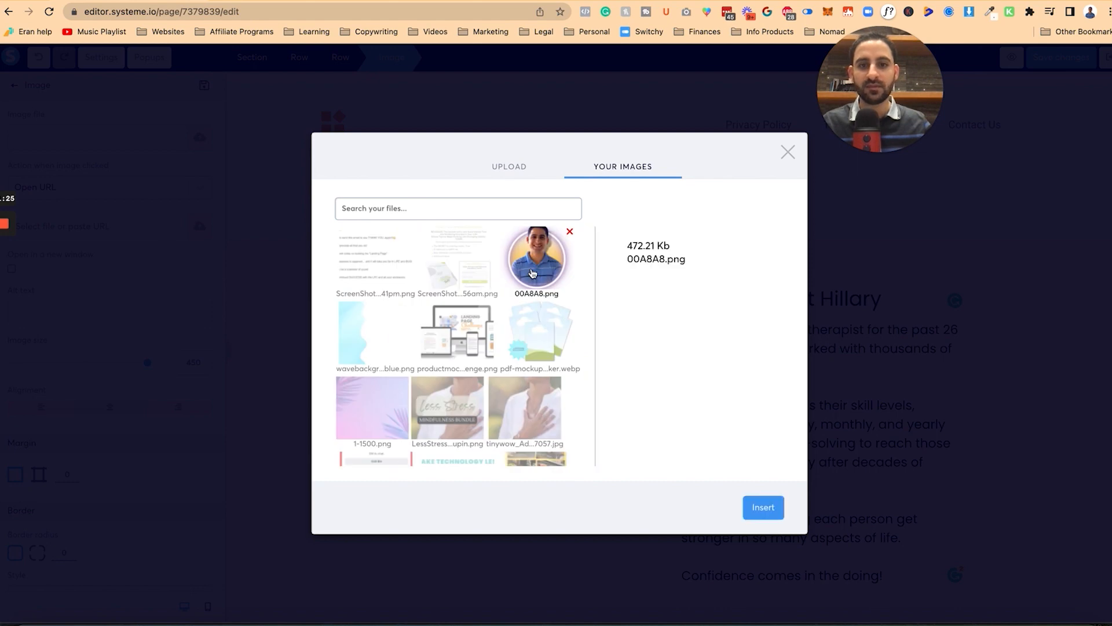
pyautogui.click(762, 507)
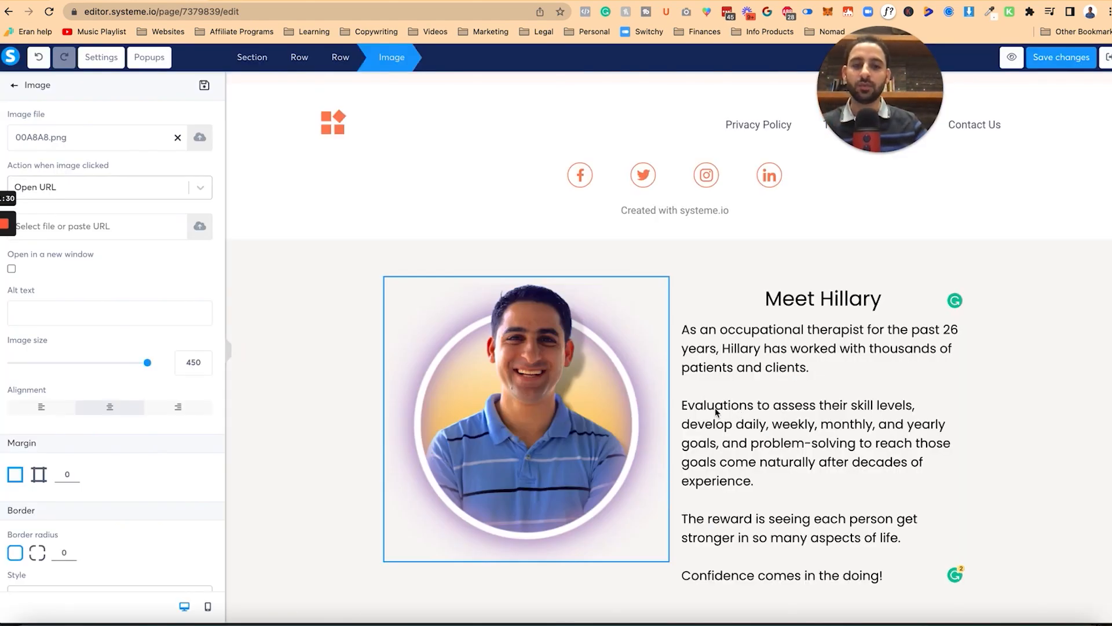
# Step: Set the Meet Hillary section's content width to Wide after briefly trying Full page
pyautogui.click(259, 292)
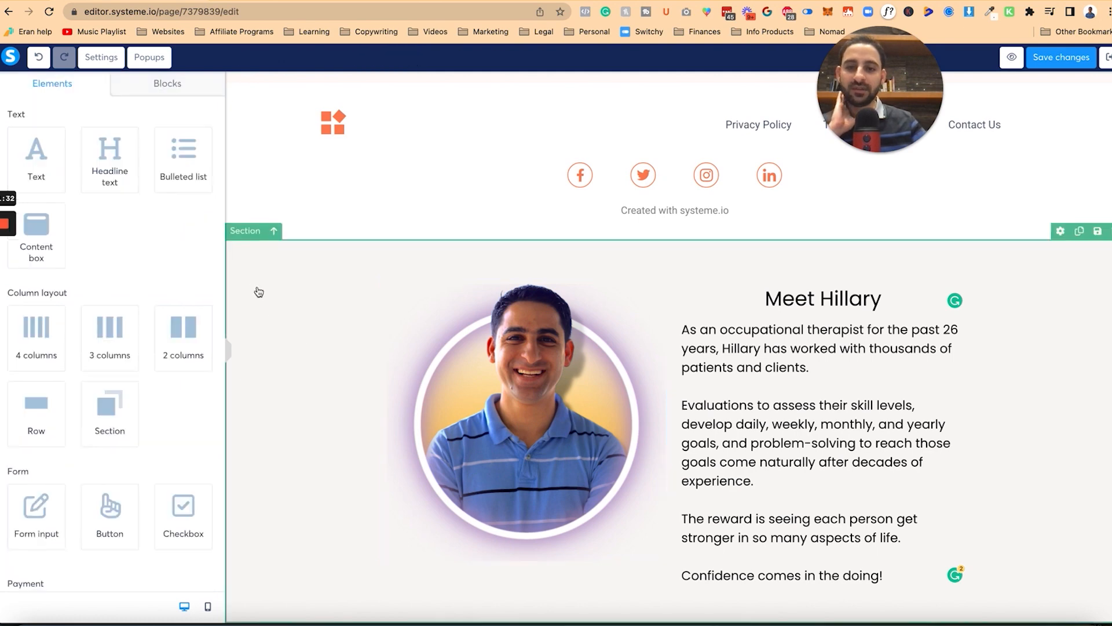
pyautogui.click(245, 231)
pyautogui.scroll(-3, 137, 484)
pyautogui.click(129, 467)
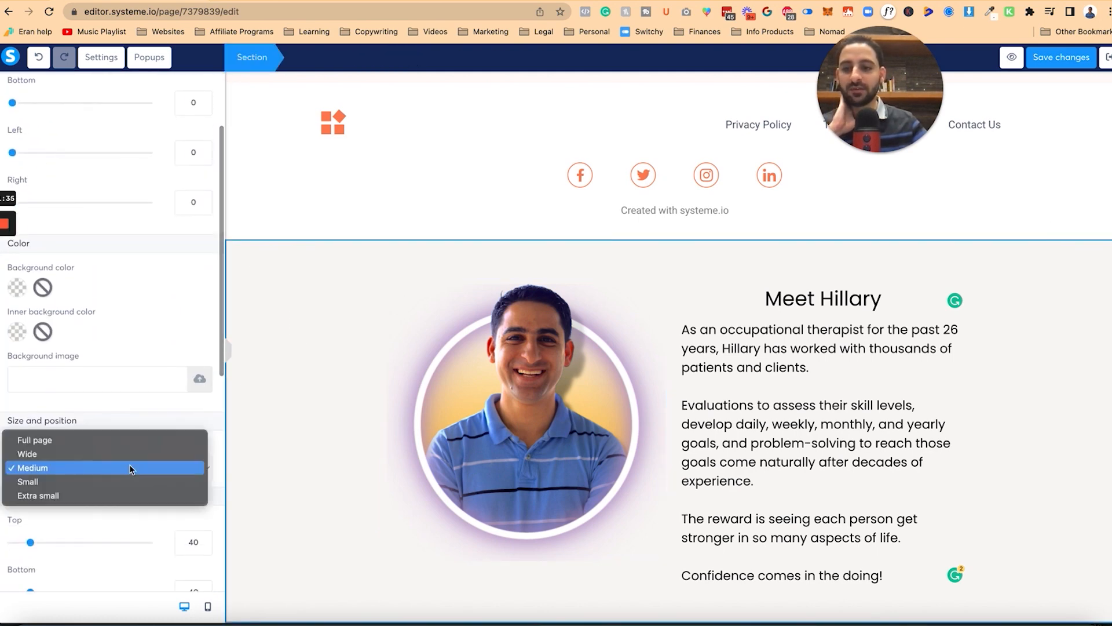
pyautogui.click(129, 455)
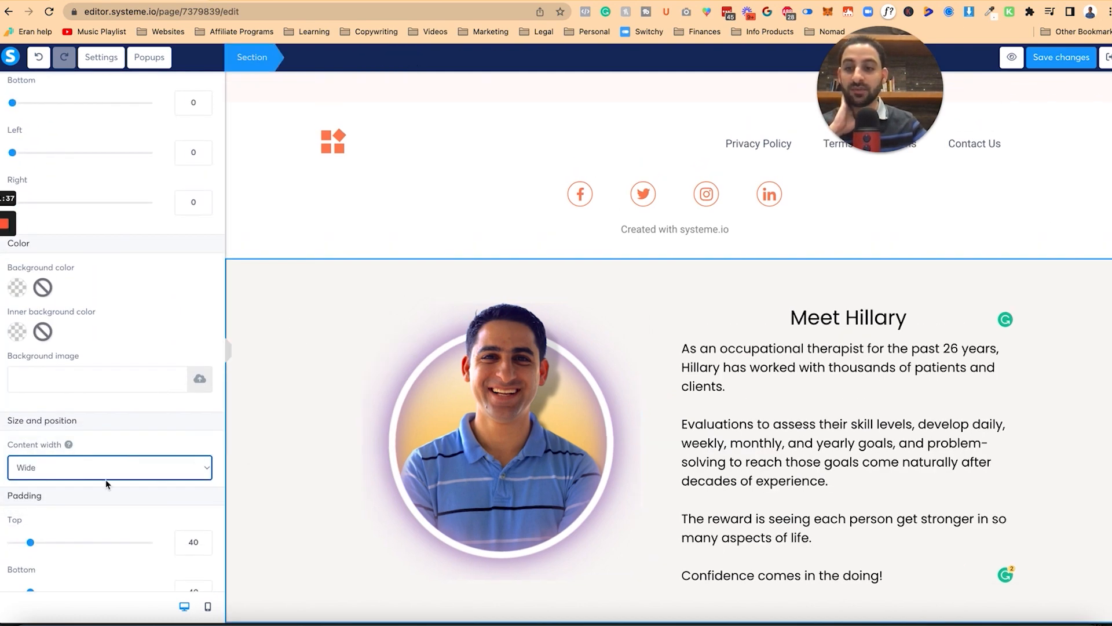
pyautogui.click(90, 473)
pyautogui.click(88, 456)
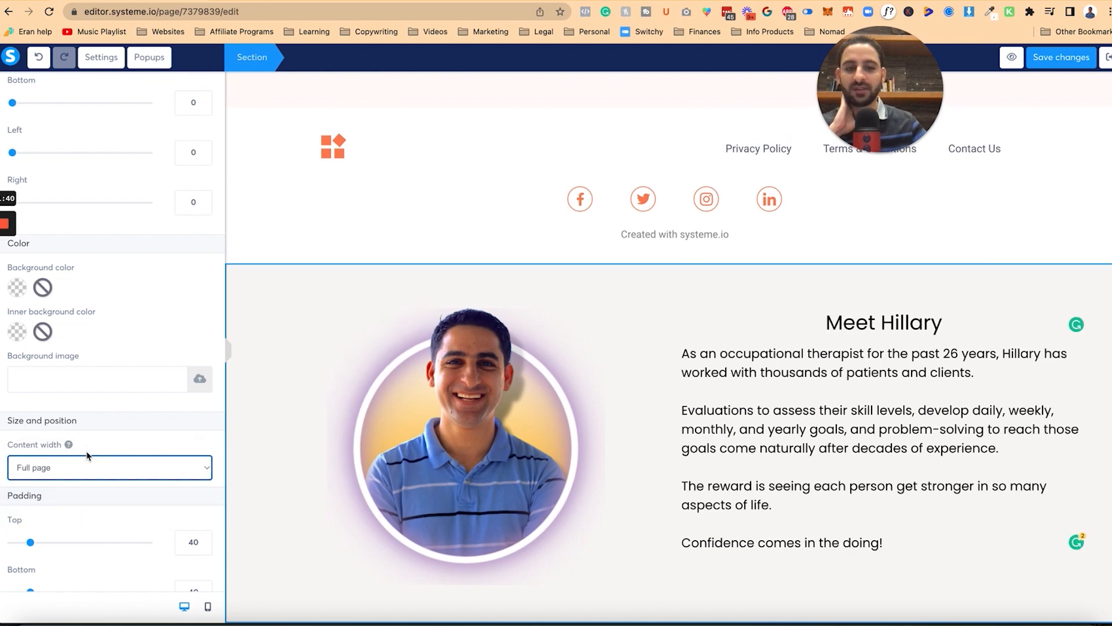
pyautogui.click(95, 465)
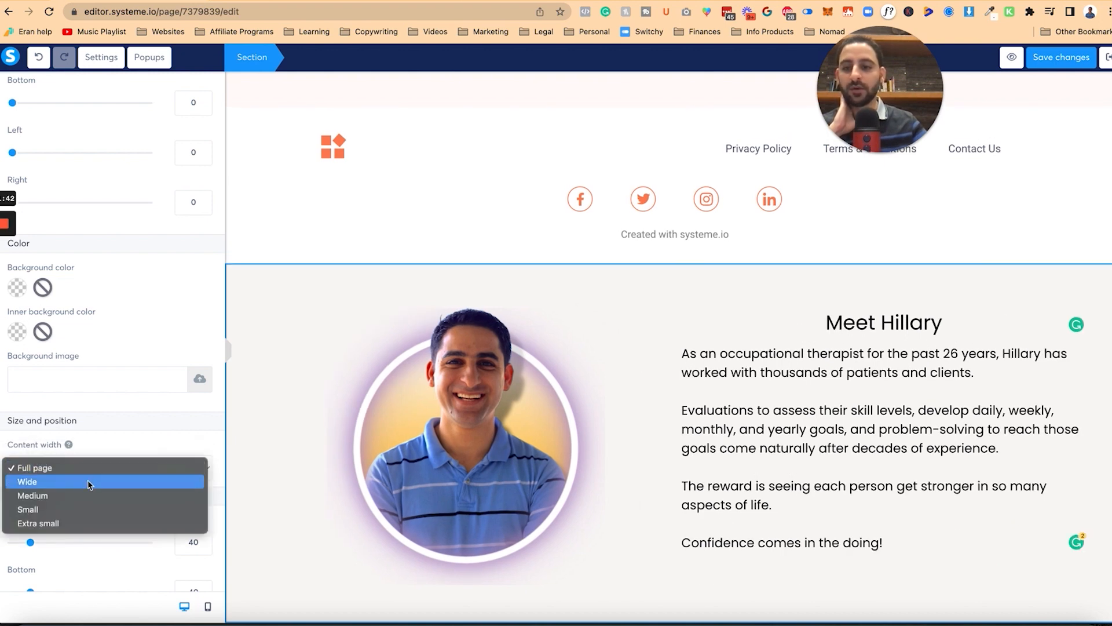
pyautogui.click(90, 484)
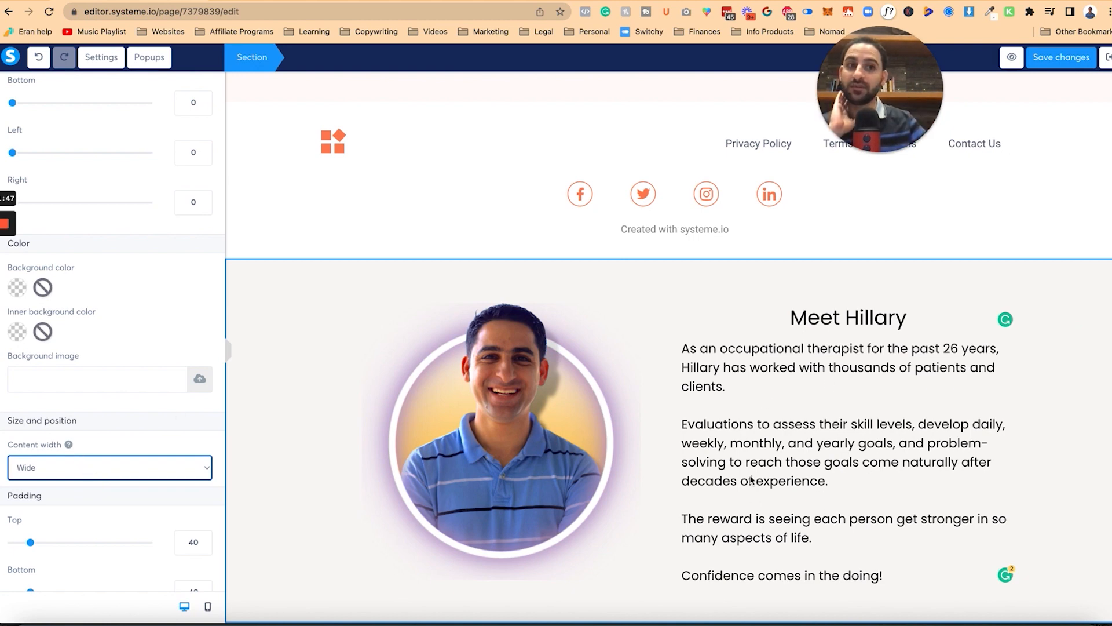
pyautogui.click(258, 284)
pyautogui.click(258, 286)
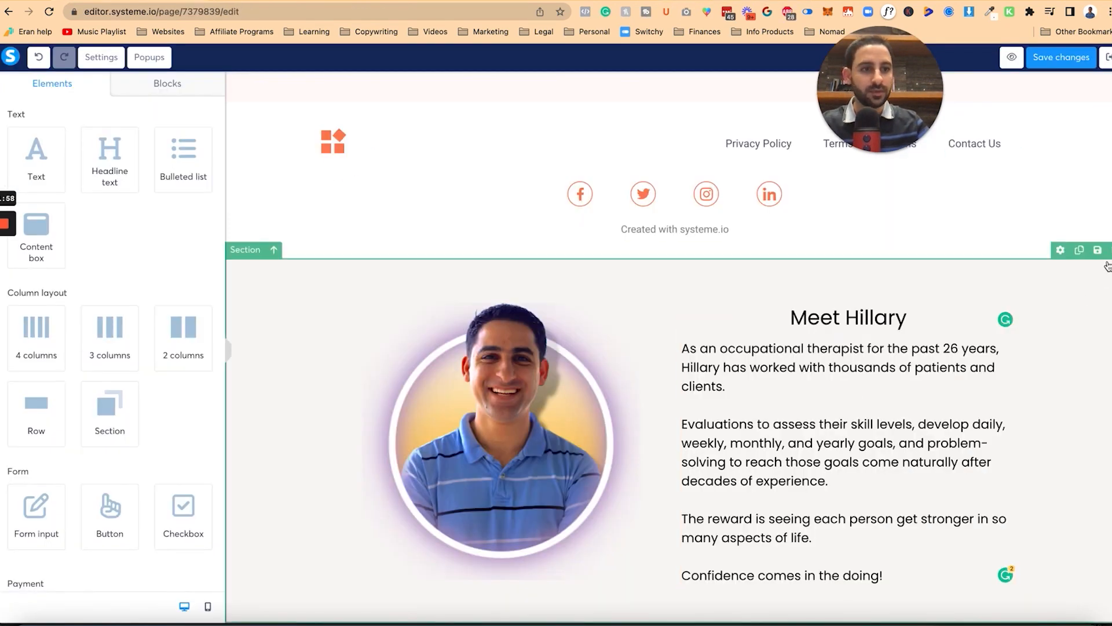
# Step: Save the Meet Hillary section as the reusable block 'meet hillary 5'
pyautogui.click(1094, 250)
pyautogui.click(438, 138)
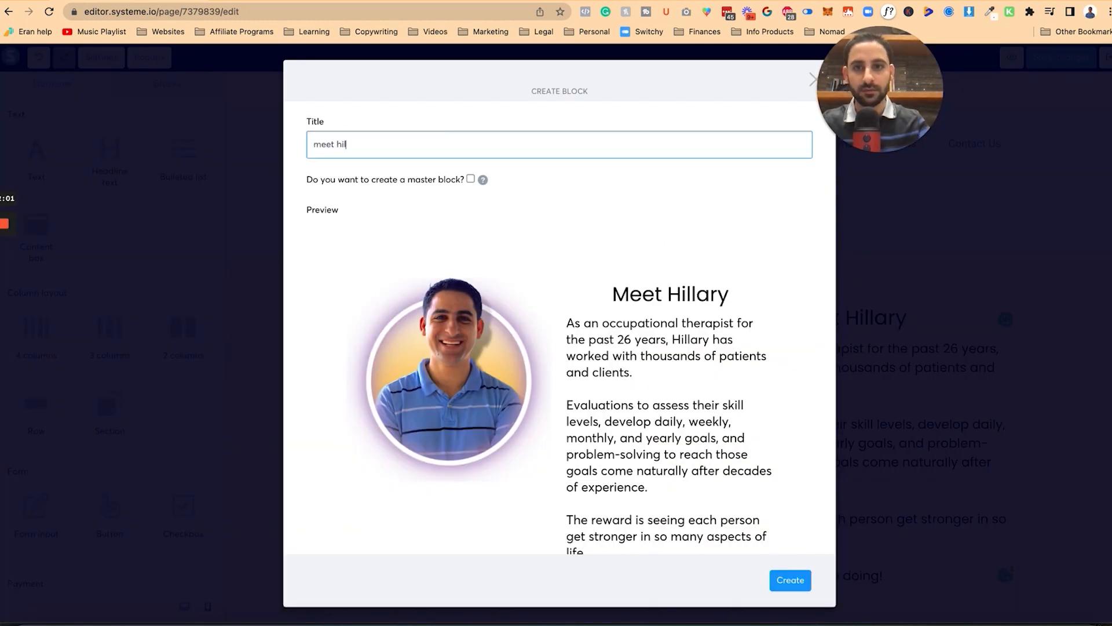
pyautogui.click(790, 580)
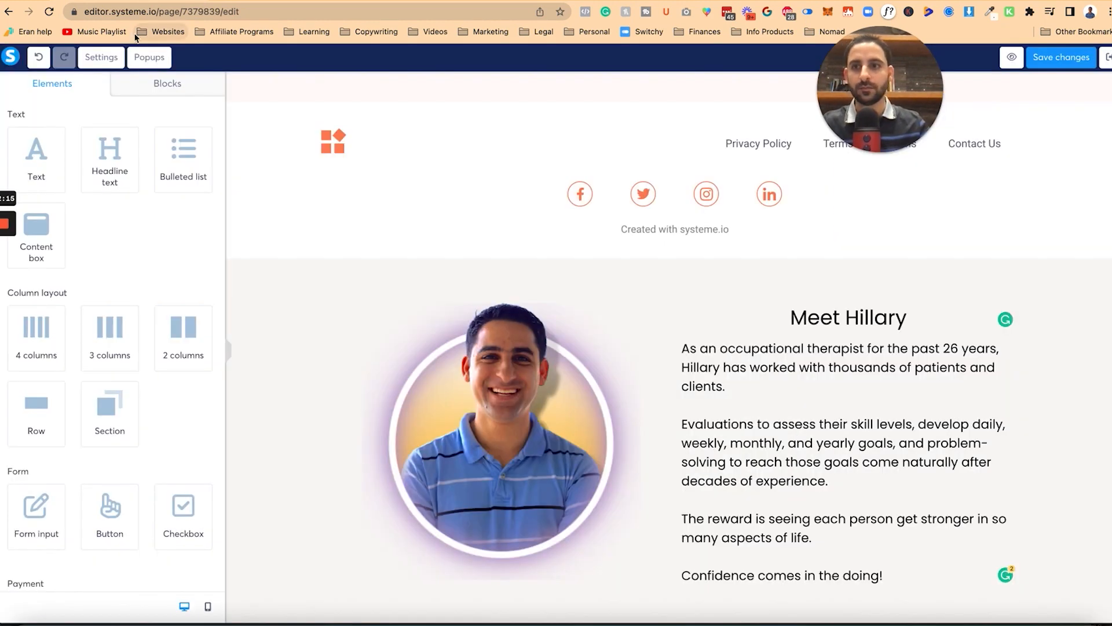
pyautogui.click(170, 92)
pyautogui.click(38, 136)
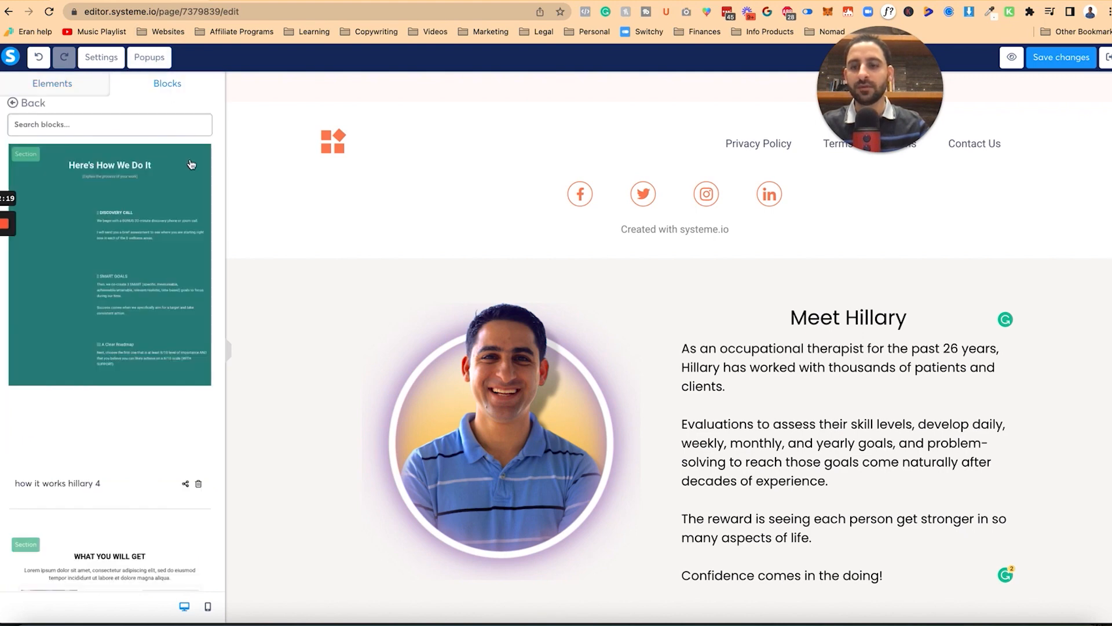
# Step: Save the changes to the sales page
pyautogui.click(1079, 58)
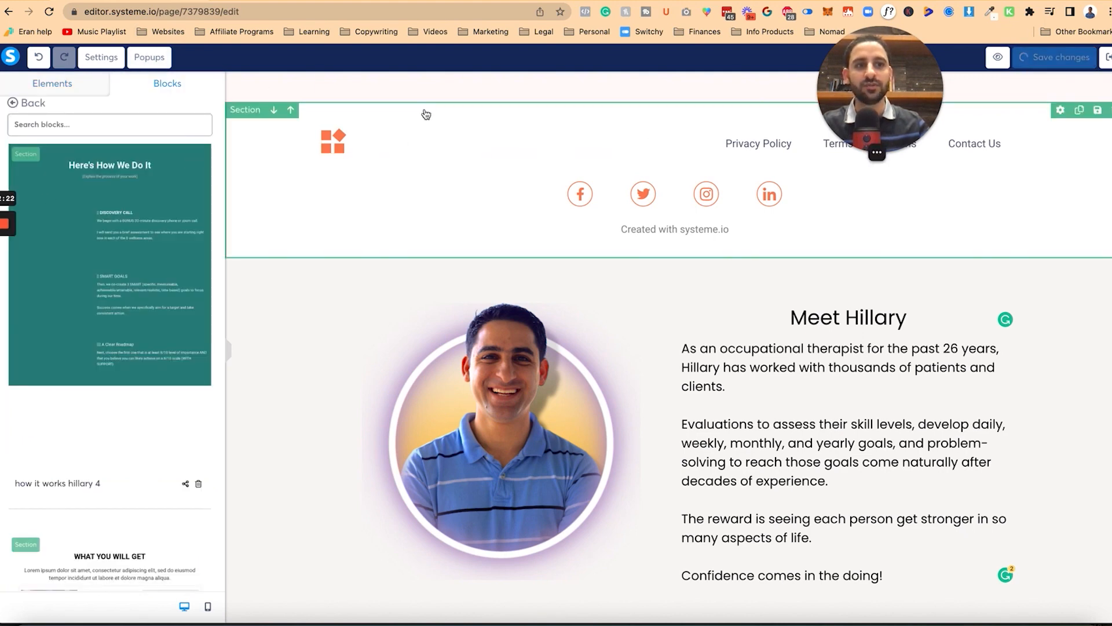
pyautogui.click(49, 12)
pyautogui.click(515, 220)
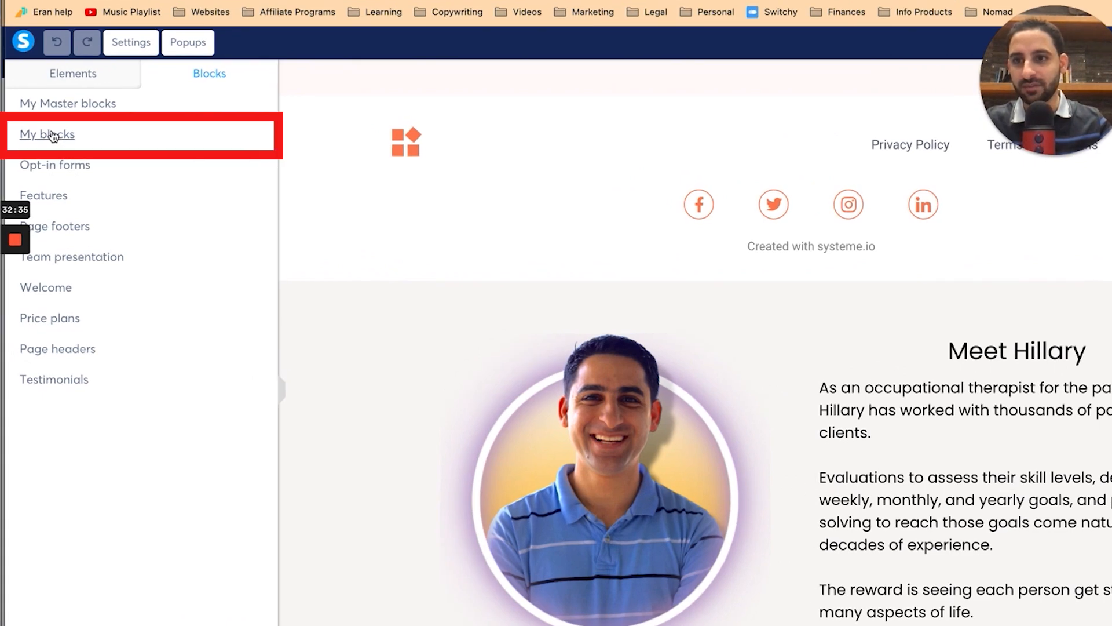
# Step: Copy the share link of the 'meet hillary 5' block
pyautogui.click(53, 136)
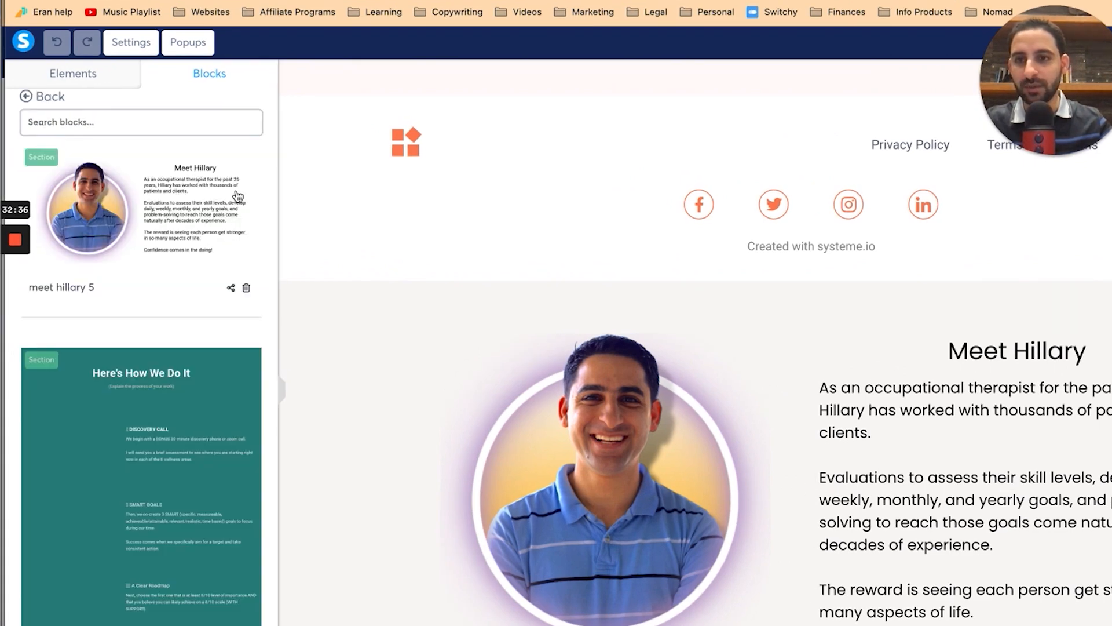
pyautogui.click(232, 288)
pyautogui.click(700, 421)
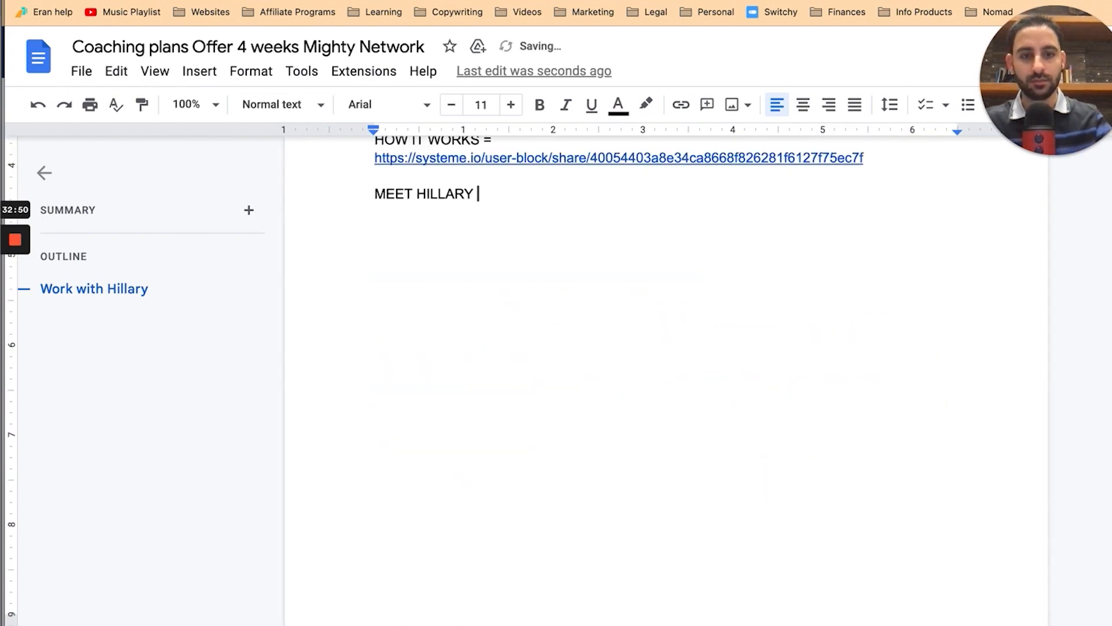
# Step: Add 'MEET HILLARY =' followed by the pasted block share link below the HOW IT WORKS link
pyautogui.write('=')
pyautogui.press('Return')
pyautogui.press('super+v')
pyautogui.press('Return')
pyautogui.press('Return')
pyautogui.scroll(15, 524, 286)
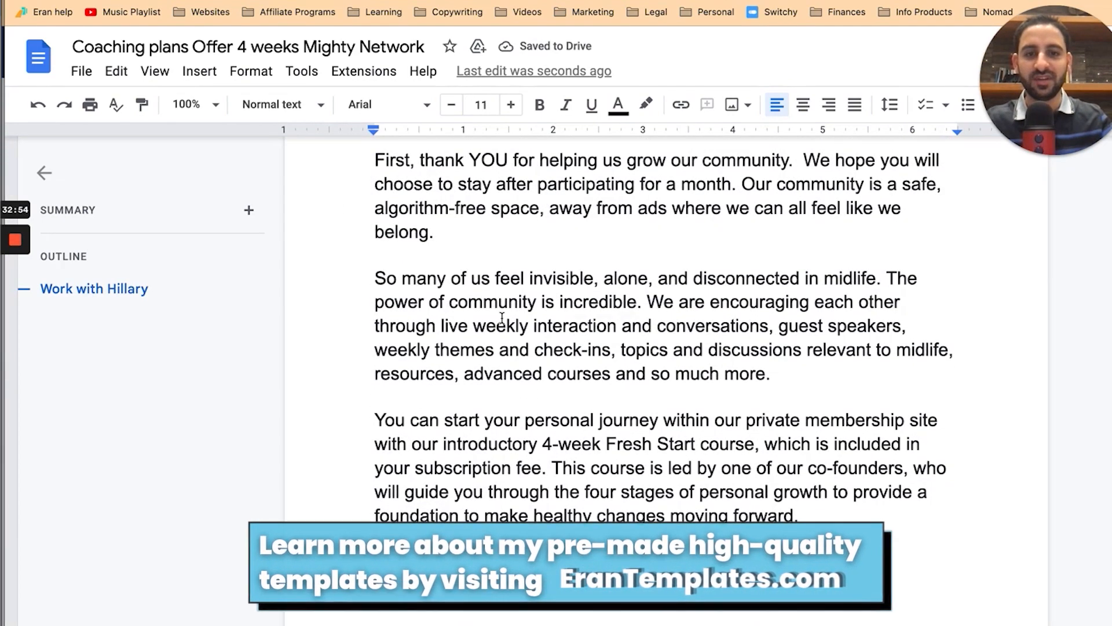
pyautogui.scroll(-2, 505, 319)
pyautogui.scroll(-5, 502, 318)
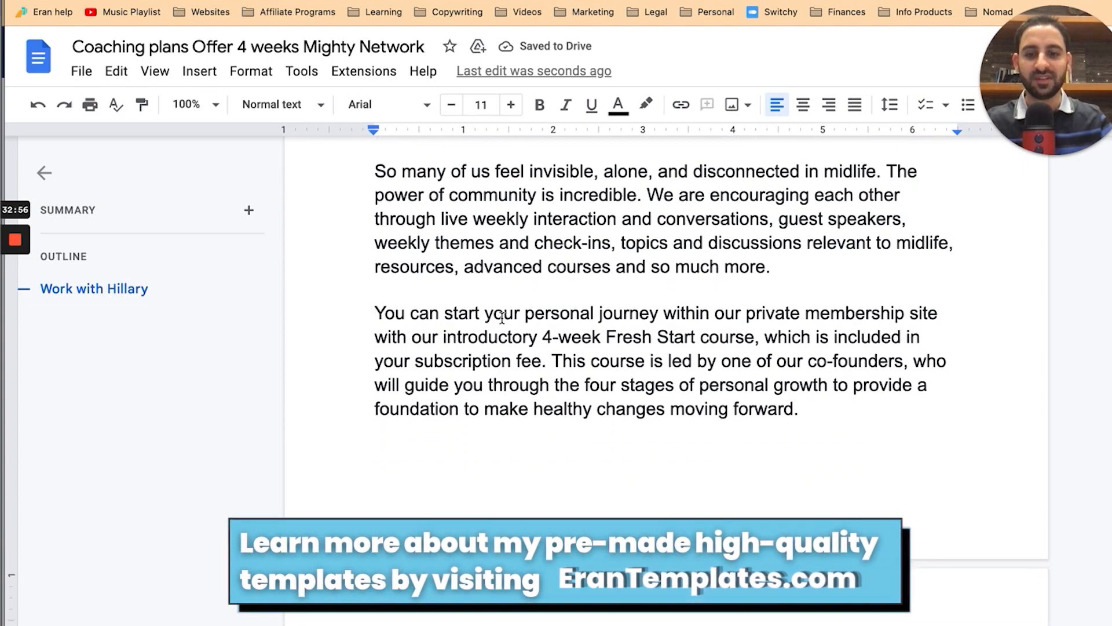
pyautogui.scroll(4, 501, 317)
pyautogui.scroll(5, 502, 317)
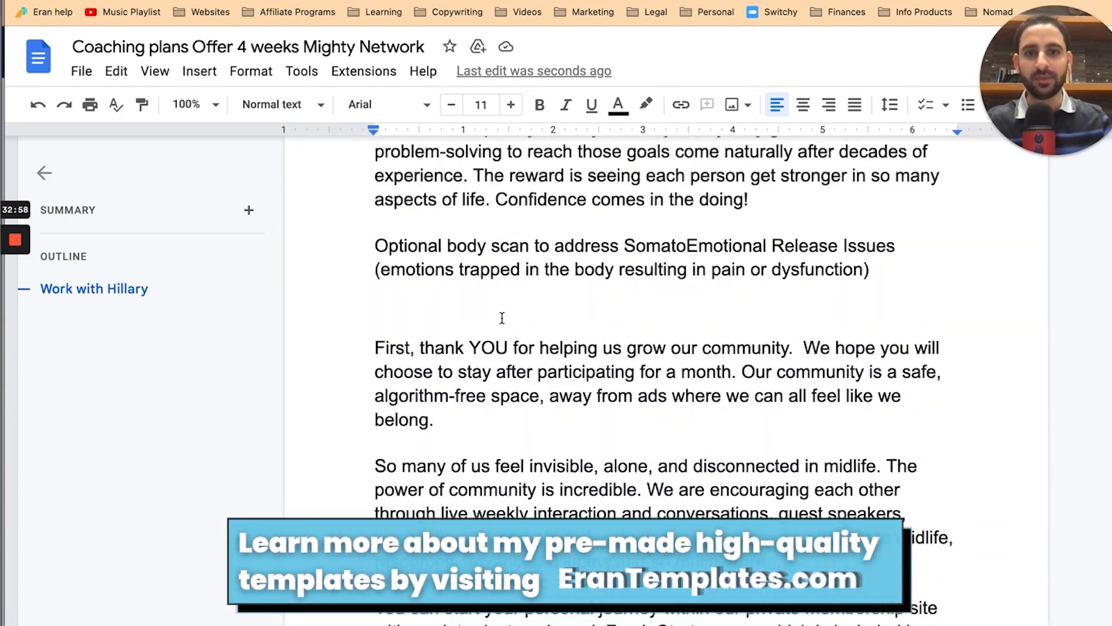
pyautogui.scroll(-10, 502, 318)
pyautogui.scroll(-7, 502, 317)
pyautogui.scroll(15, 502, 317)
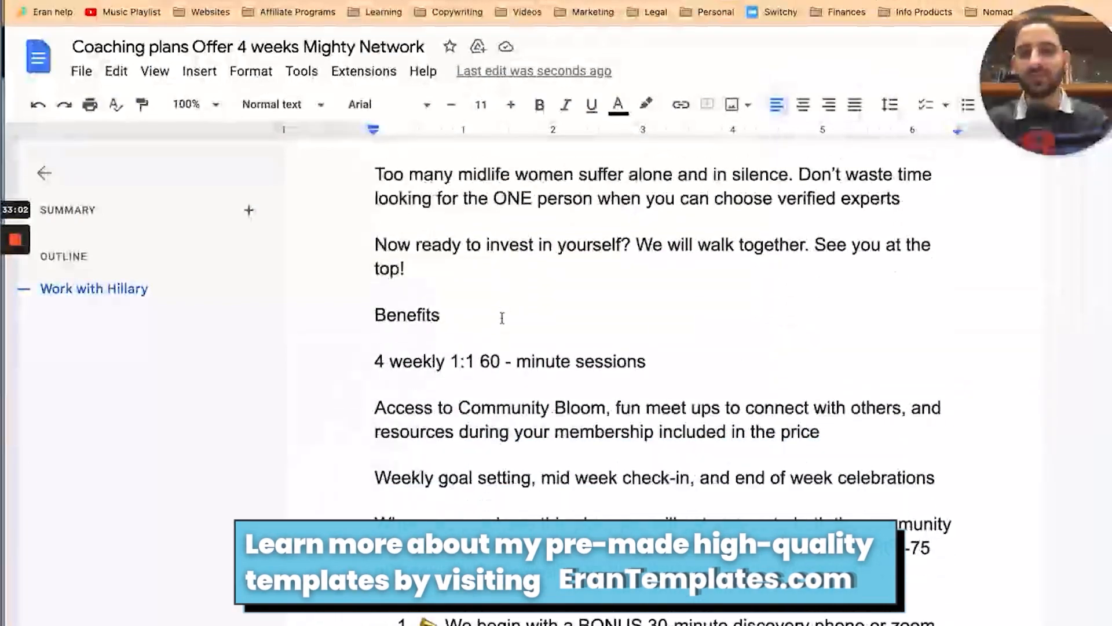
pyautogui.scroll(-15, 502, 317)
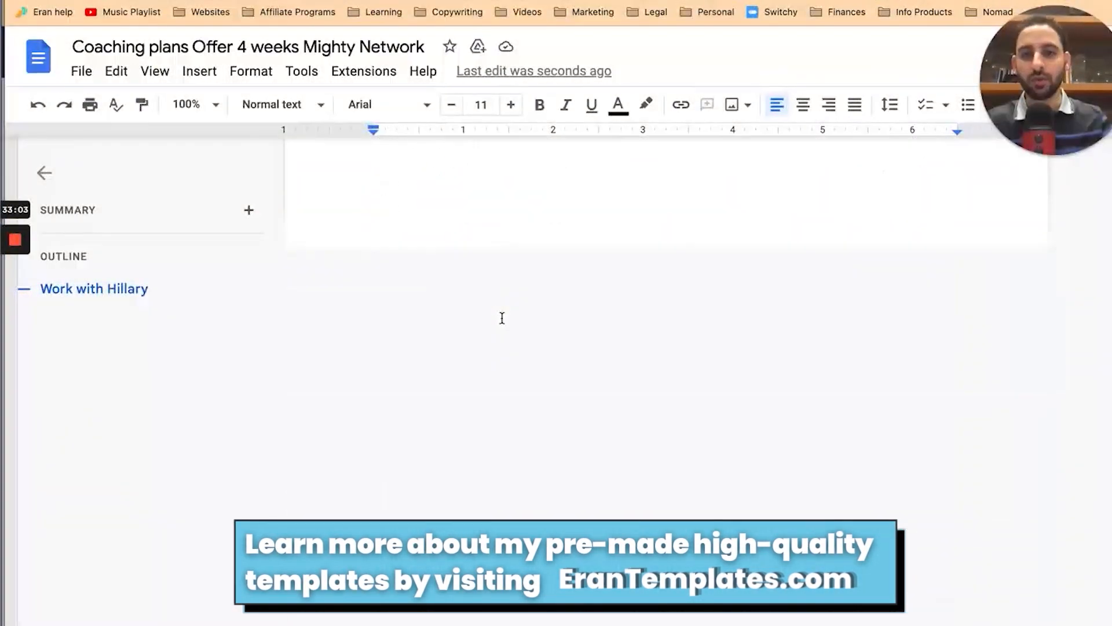
pyautogui.scroll(-10, 539, 415)
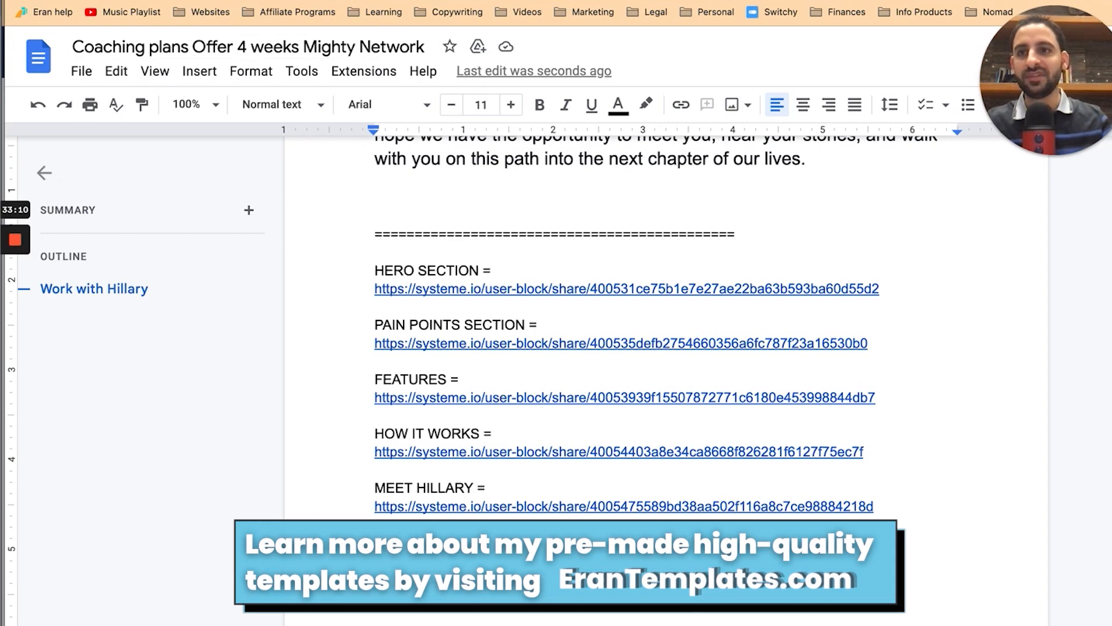
pyautogui.click(249, 1)
pyautogui.click(428, 298)
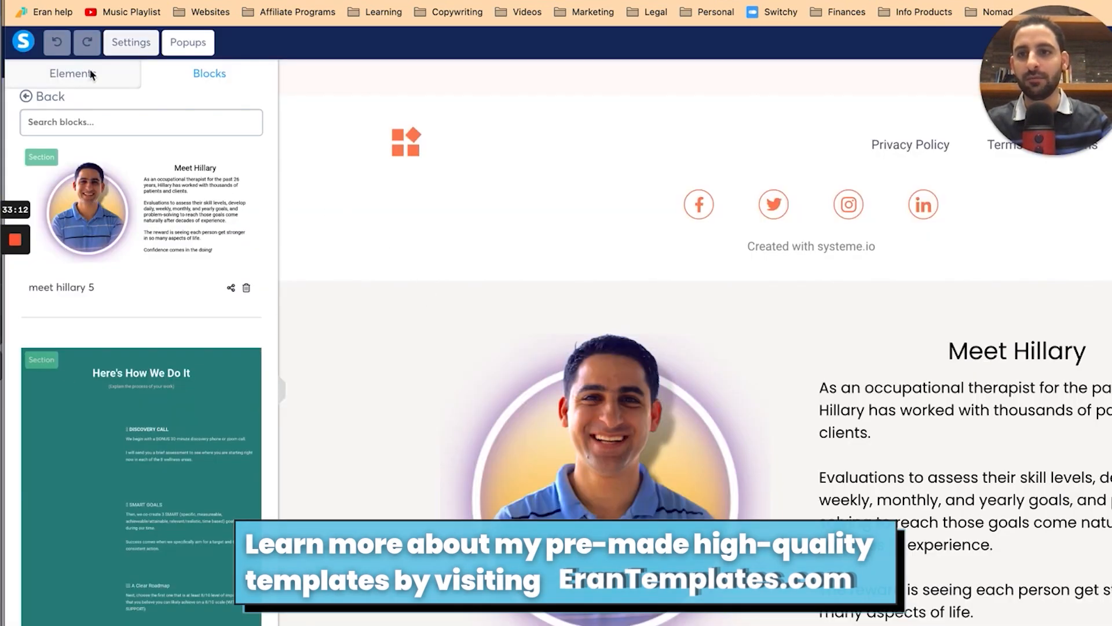
# Step: Insert the saved 'how it works hillary' and 'features hillary' blocks onto the page
pyautogui.click(171, 421)
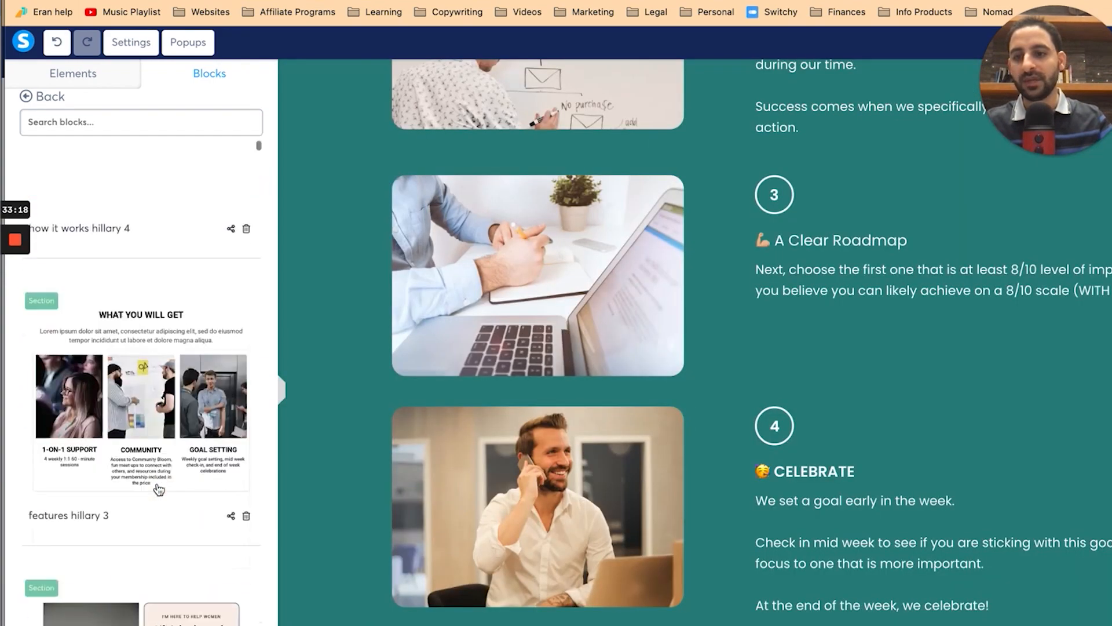
pyautogui.click(158, 489)
pyautogui.scroll(-5, 538, 549)
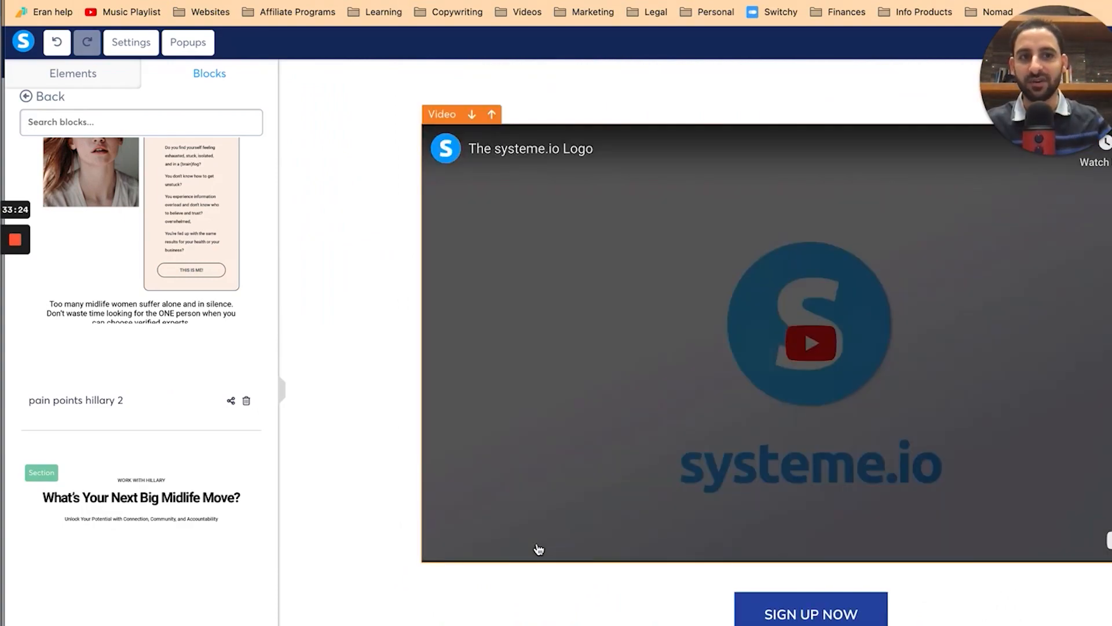
pyautogui.scroll(10, 377, 280)
pyautogui.scroll(10, 380, 282)
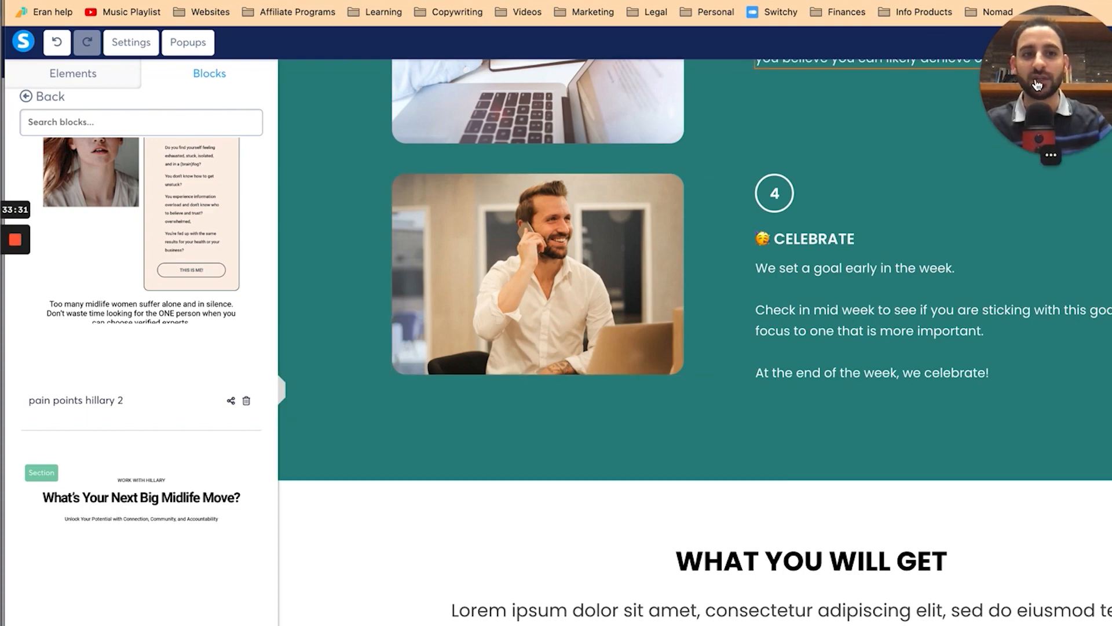
pyautogui.doubleClick(1054, 83)
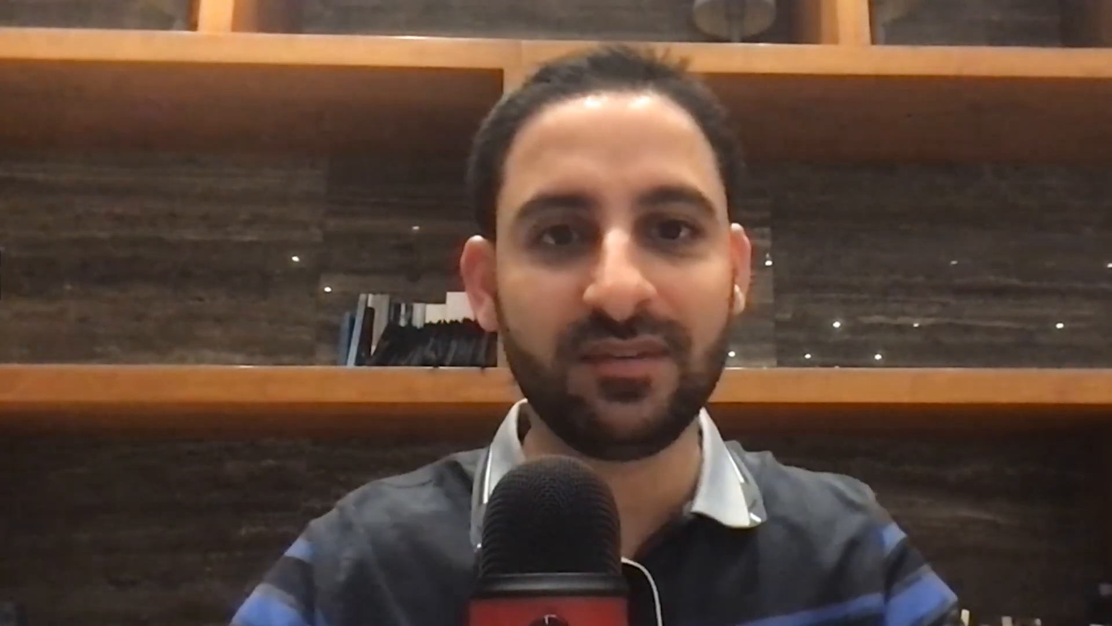